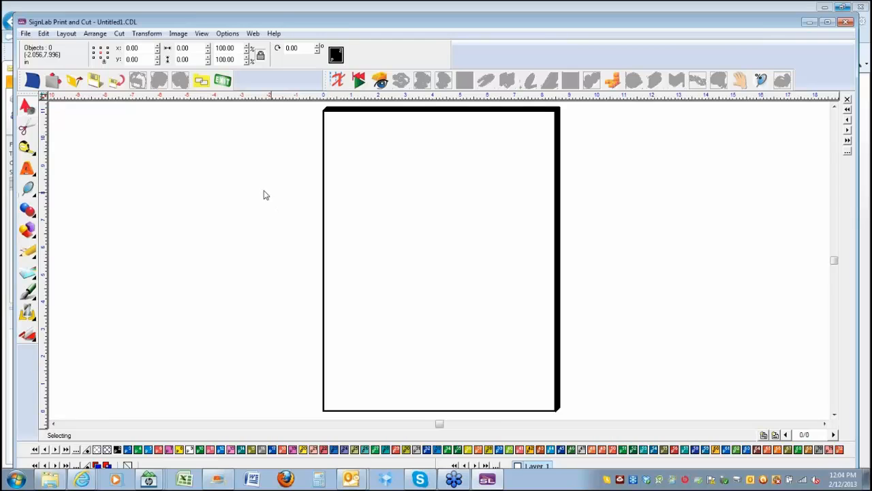
pyautogui.click(25, 33)
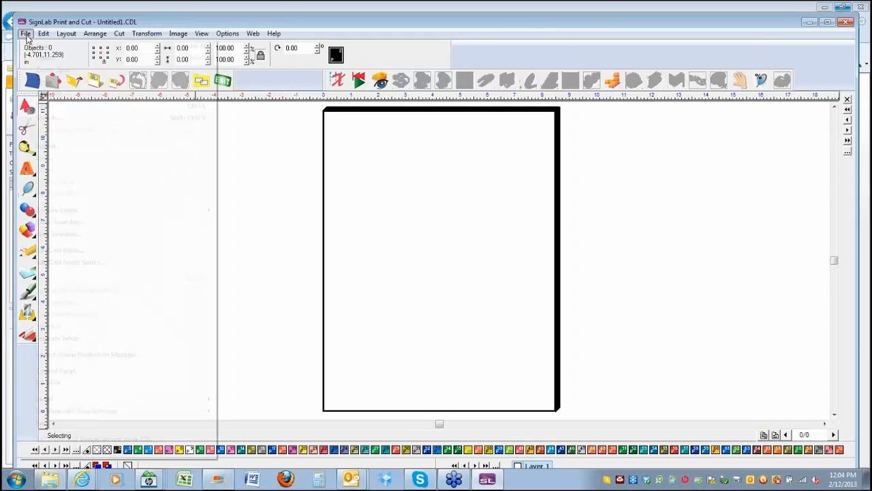
pyautogui.click(55, 147)
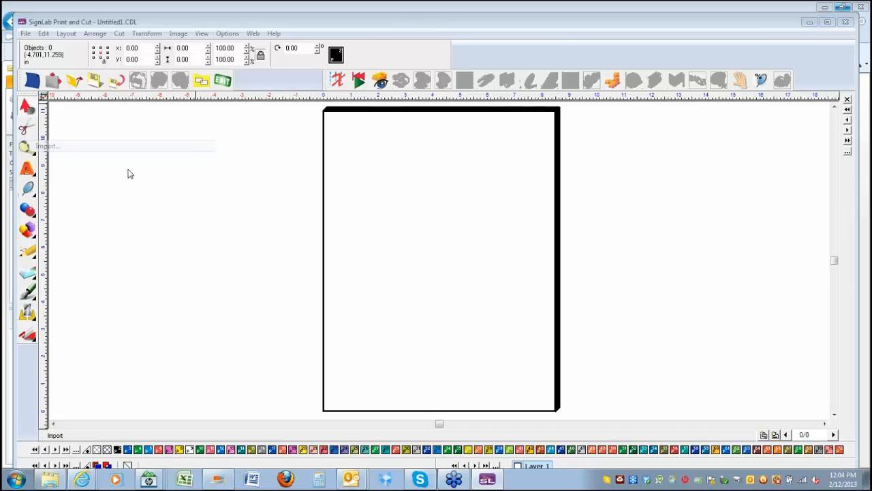
pyautogui.doubleClick(238, 180)
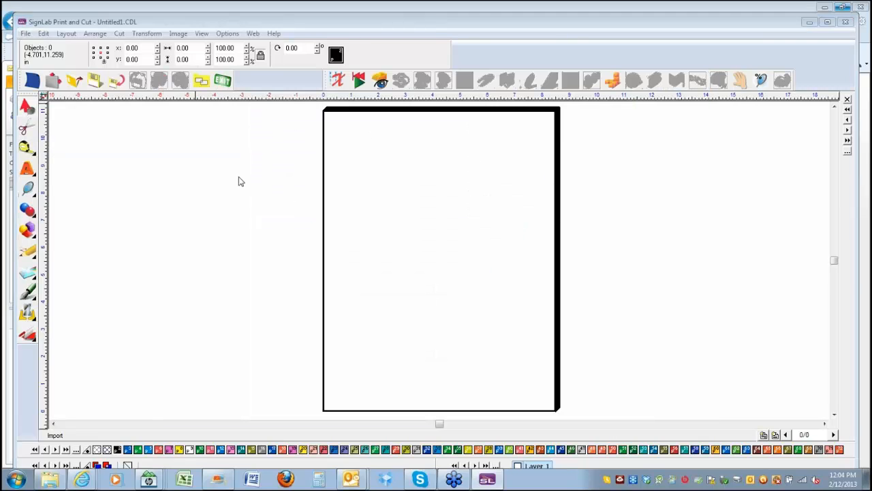
pyautogui.click(343, 202)
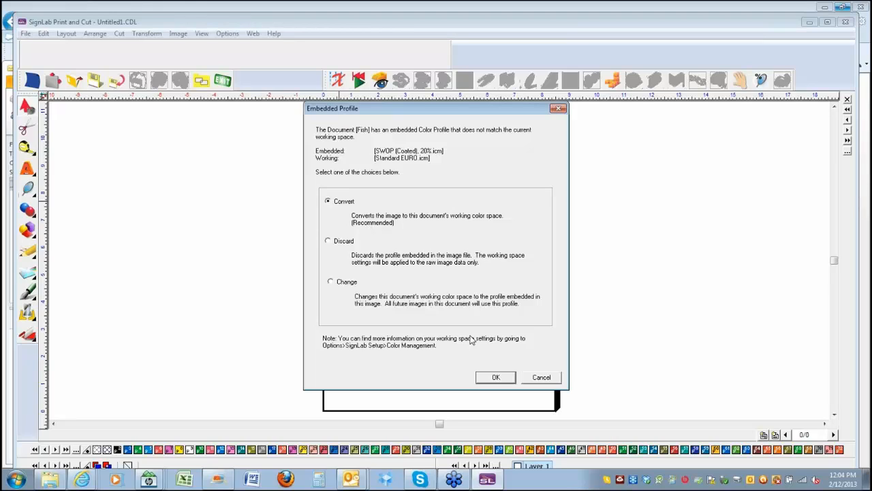
pyautogui.click(539, 377)
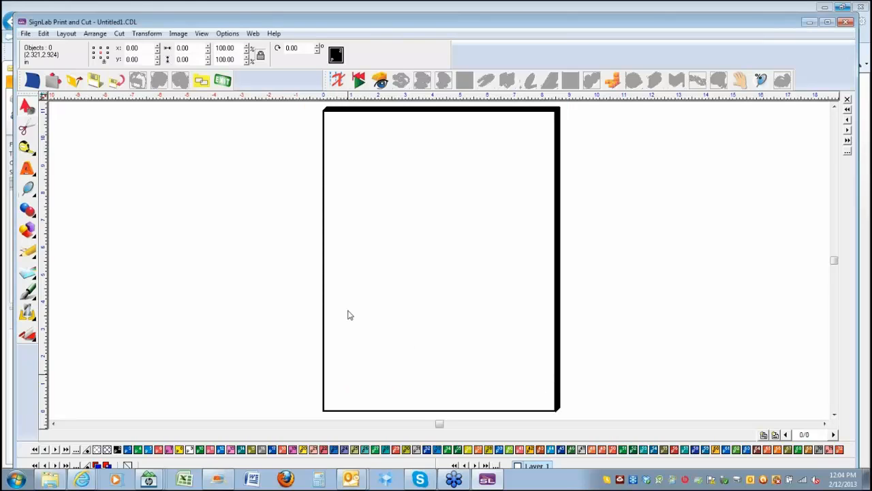
# - Set the color management settings to Roland VersaWorks US Settings
pyautogui.click(227, 34)
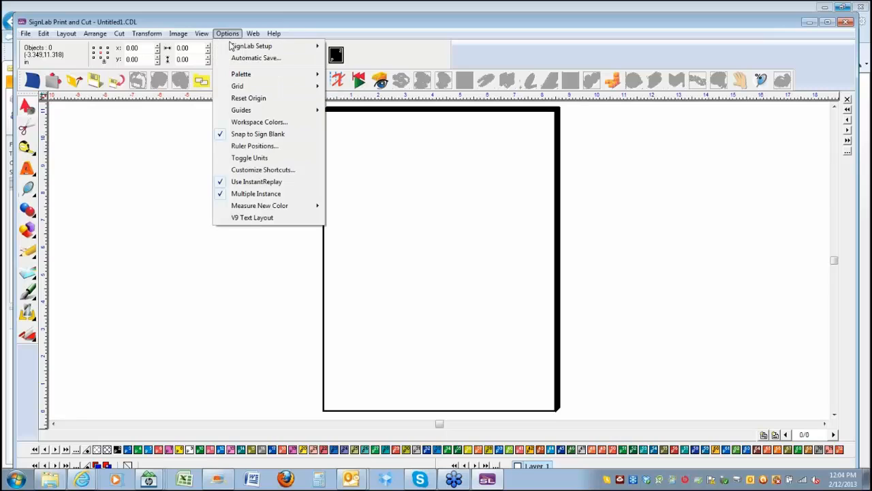
pyautogui.moveTo(235, 45)
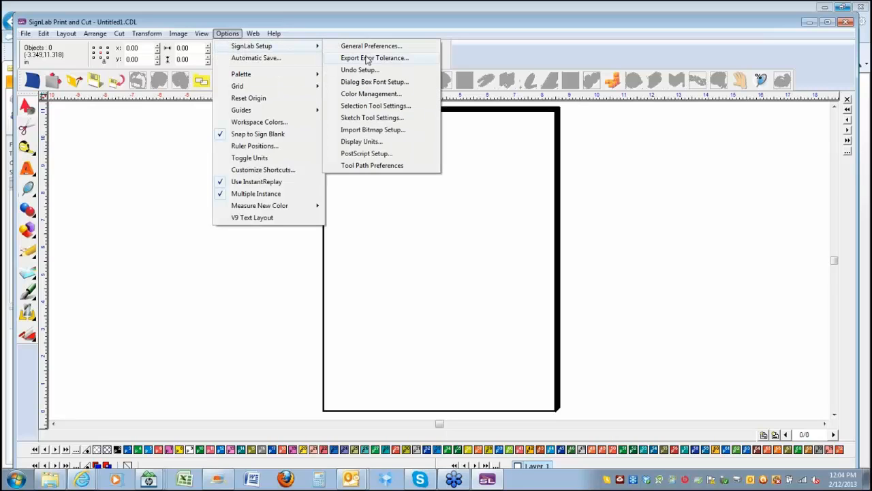
pyautogui.click(372, 94)
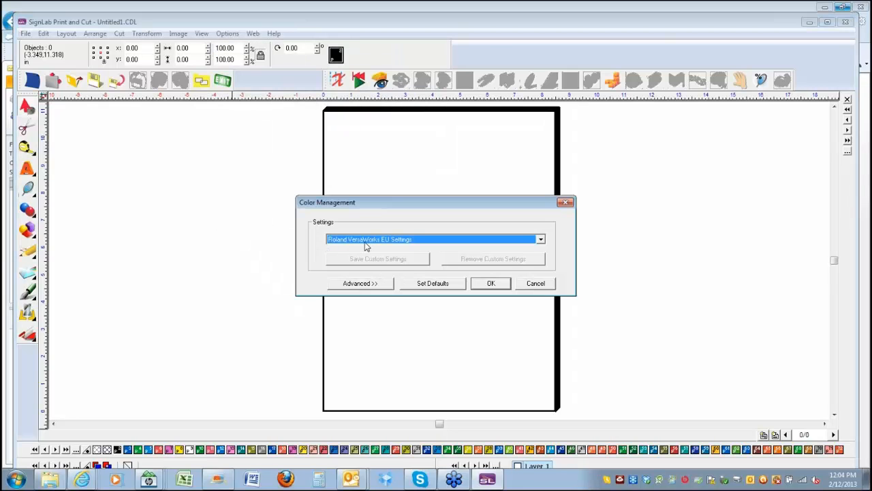
pyautogui.click(539, 240)
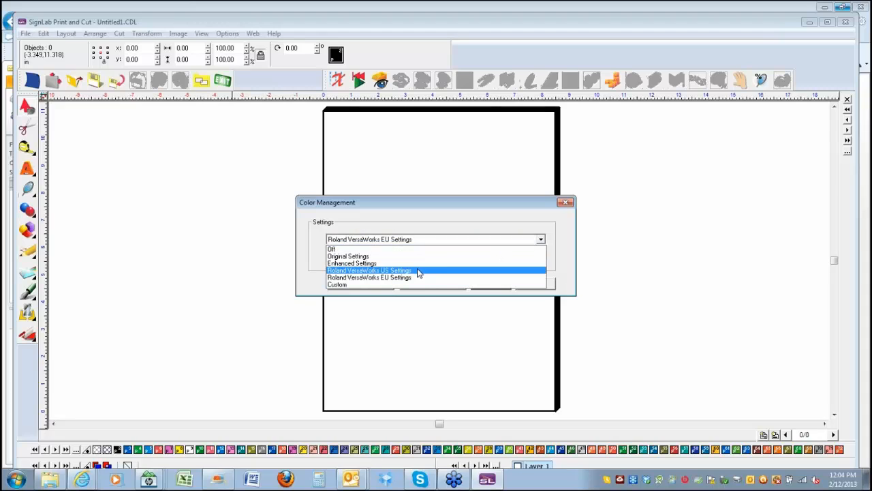
pyautogui.click(419, 272)
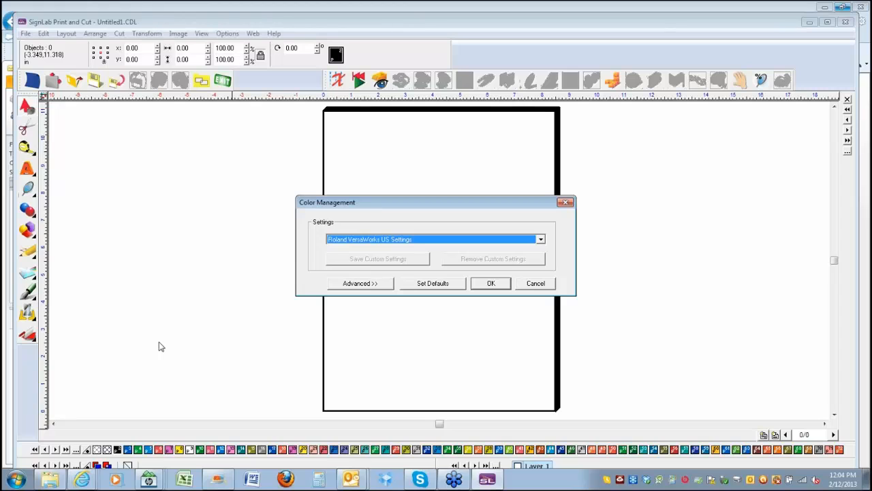
pyautogui.click(494, 284)
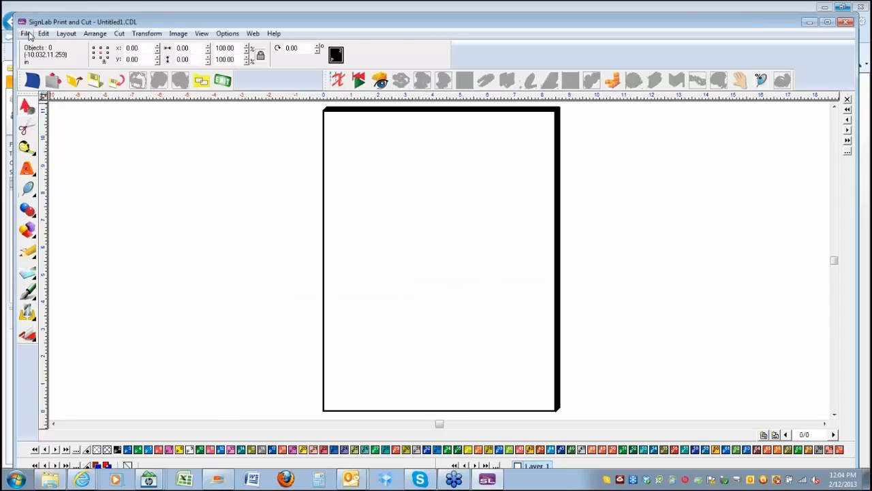
# - Import Fish.tif, converting its embedded color profile to the document's working color space
pyautogui.click(27, 34)
pyautogui.click(51, 146)
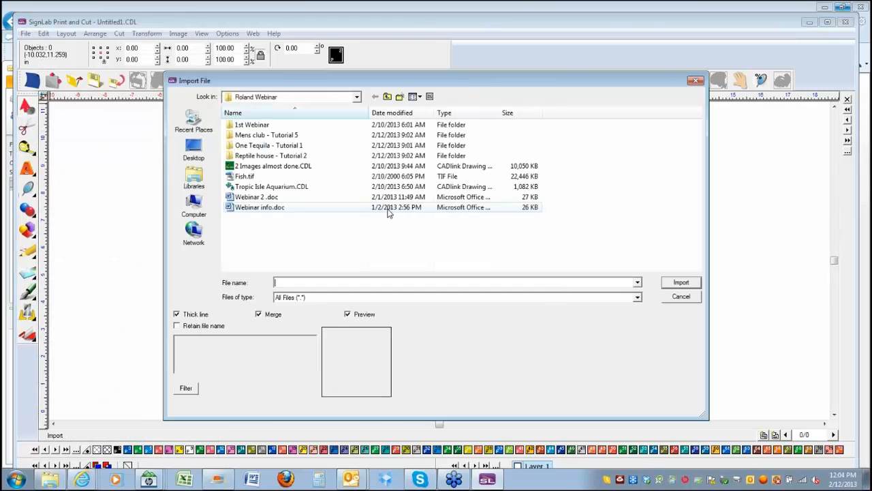
pyautogui.doubleClick(249, 178)
pyautogui.click(348, 206)
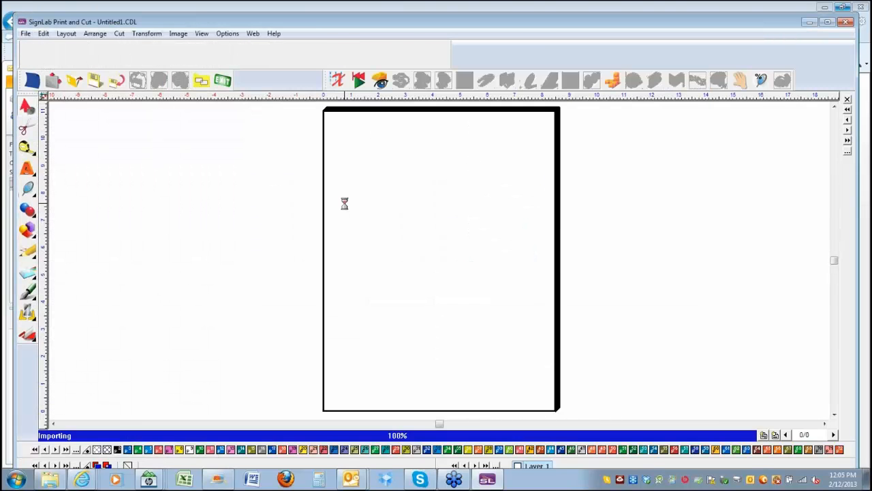
pyautogui.click(497, 378)
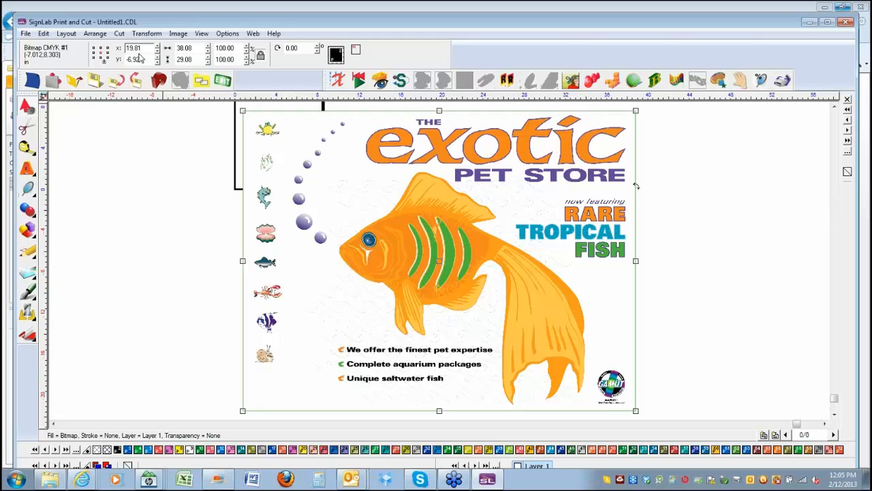
# - Convert the imported pet store bitmap to RGB mode
pyautogui.click(179, 34)
pyautogui.moveTo(197, 82)
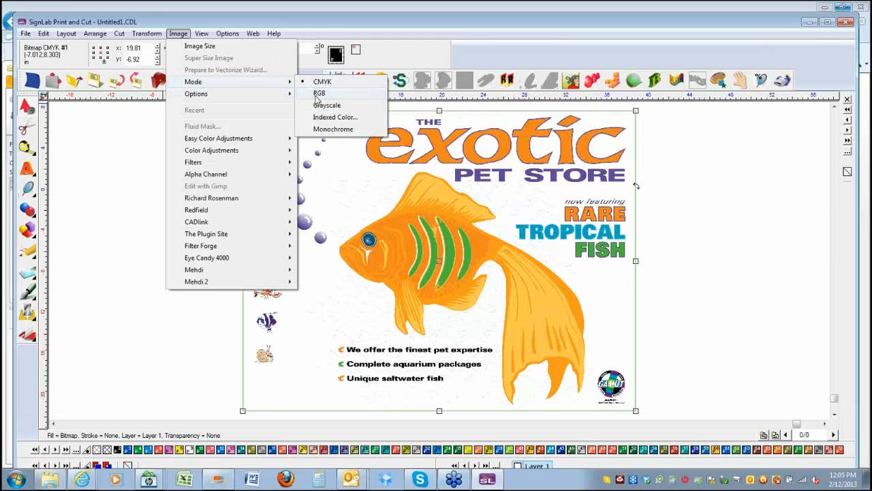
pyautogui.click(308, 96)
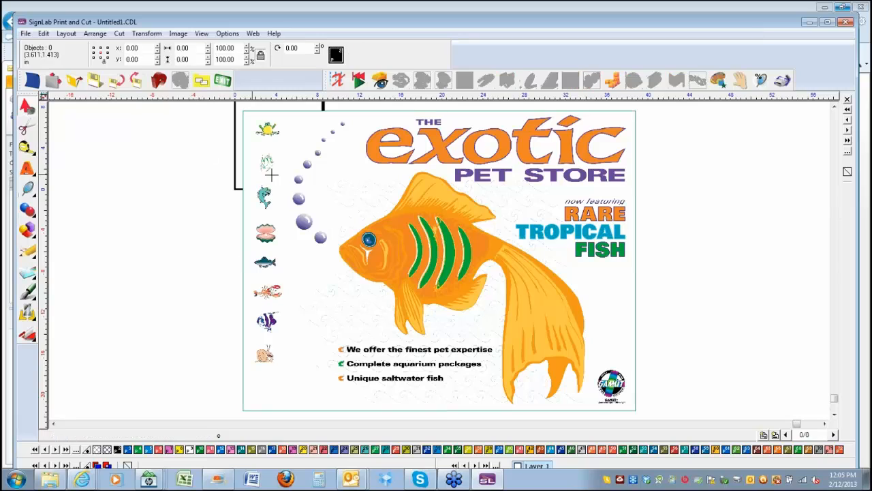
# - Open the pet store bitmap for vectorization and adjust the Magic Wand's color match radius
pyautogui.doubleClick(287, 177)
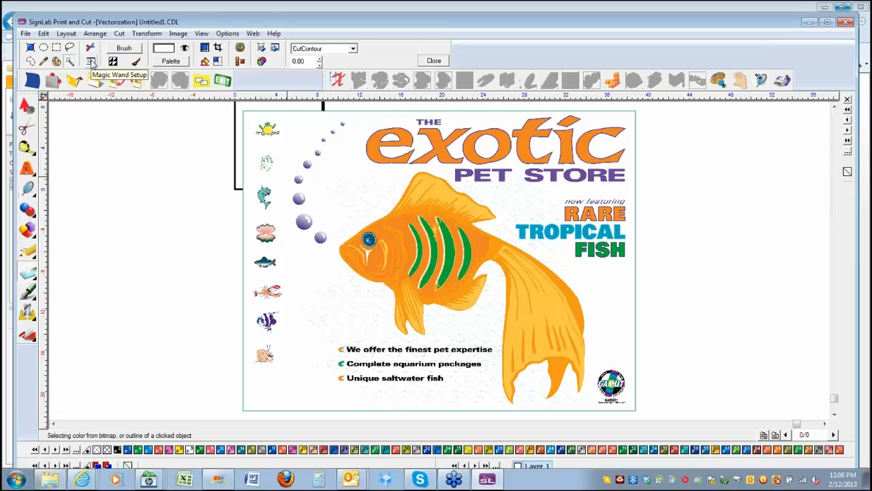
pyautogui.click(91, 61)
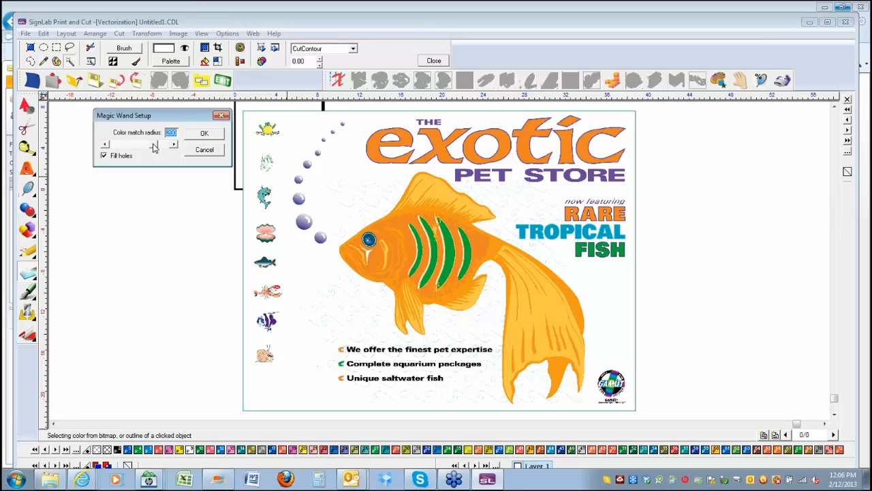
pyautogui.moveTo(156, 148); pyautogui.dragTo(172, 153)
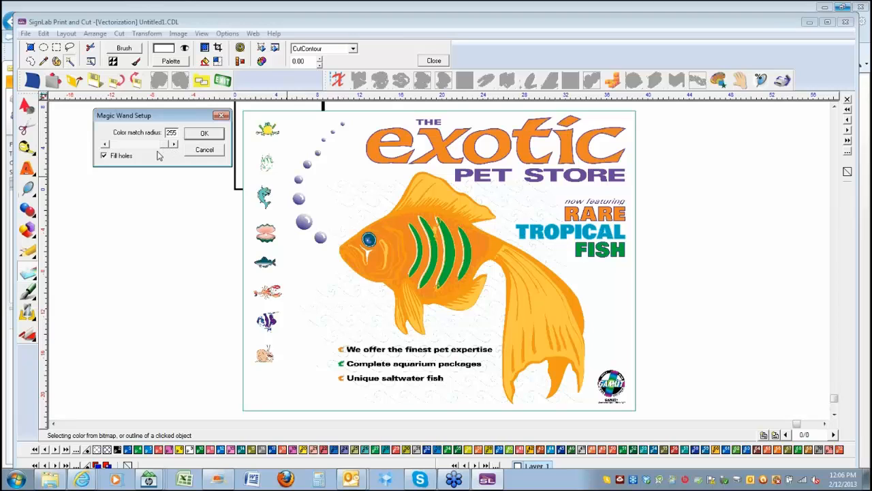
pyautogui.click(105, 144)
pyautogui.click(105, 144)
pyautogui.click(203, 134)
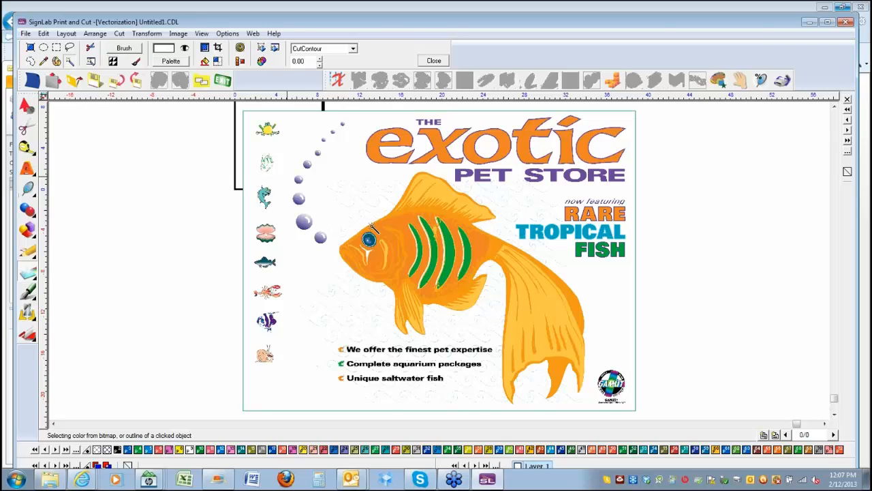
# - Outline the large goldfish with the Magic Wand, crop the bitmap to that outline and leave vectorization
pyautogui.click(372, 226)
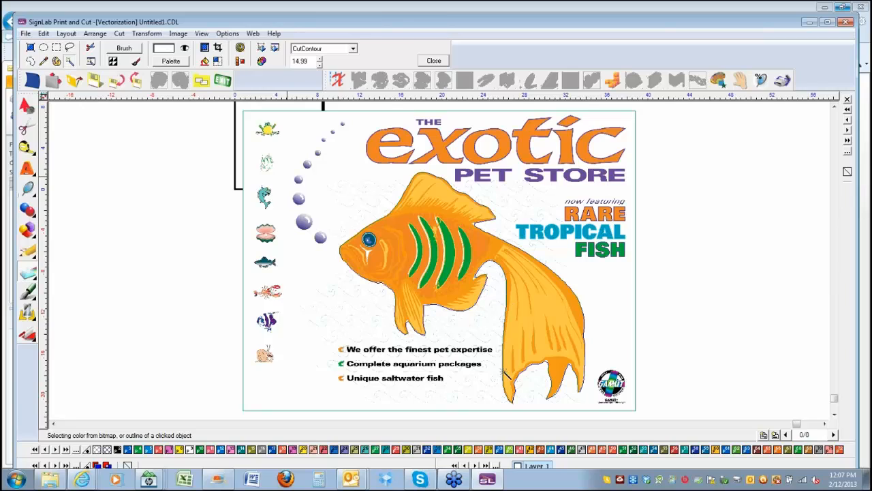
pyautogui.click(218, 48)
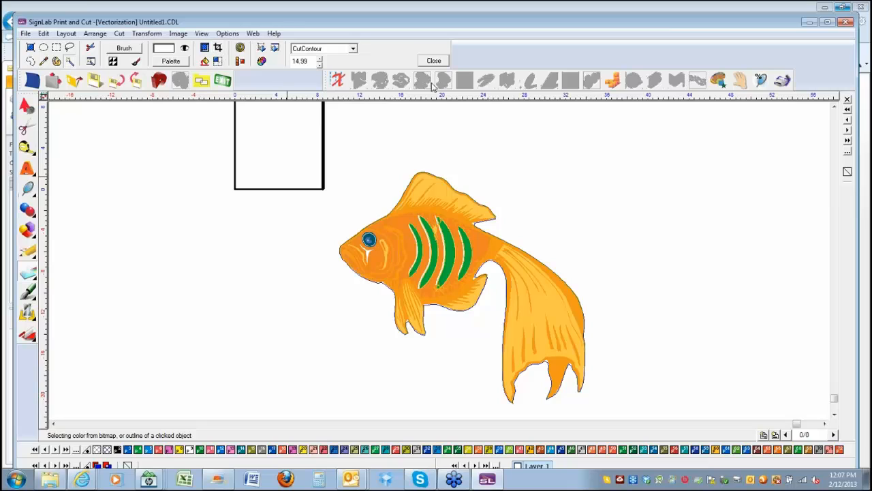
pyautogui.click(434, 61)
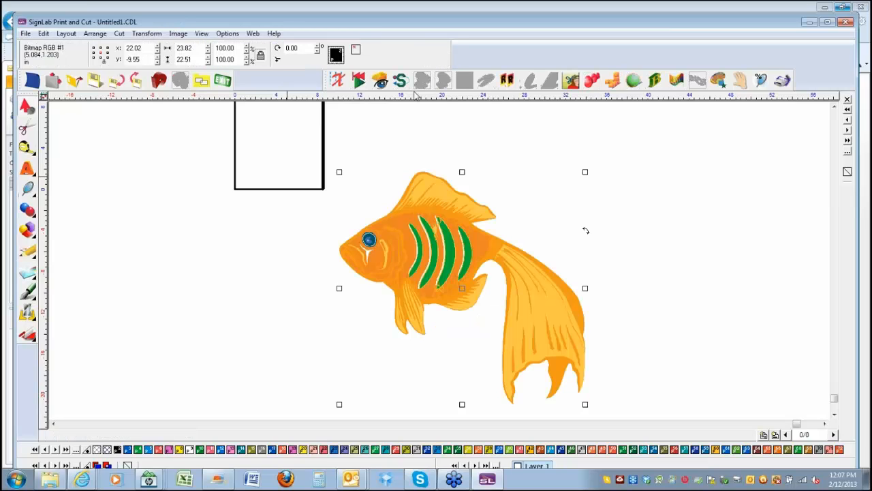
# - Draw a rectangle about 31.1 by 26.5 in over the whole goldfish and fill it with blue (RGB 0 102 255)
pyautogui.click(28, 231)
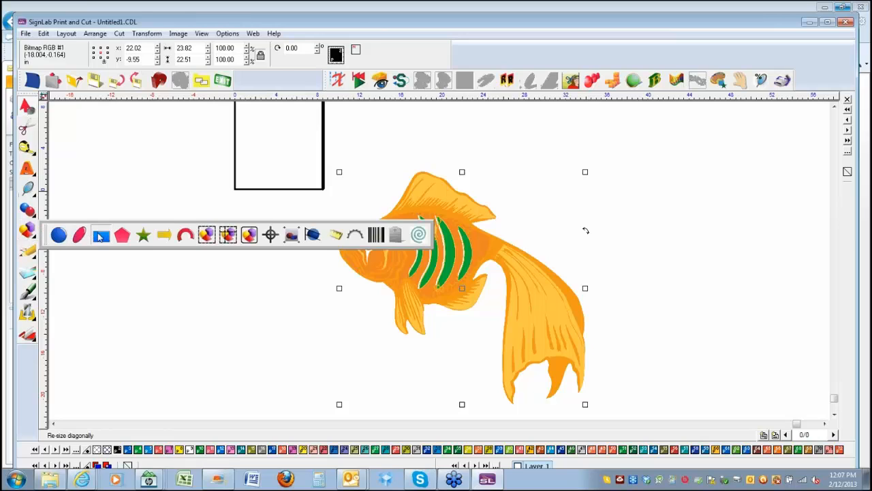
pyautogui.click(103, 231)
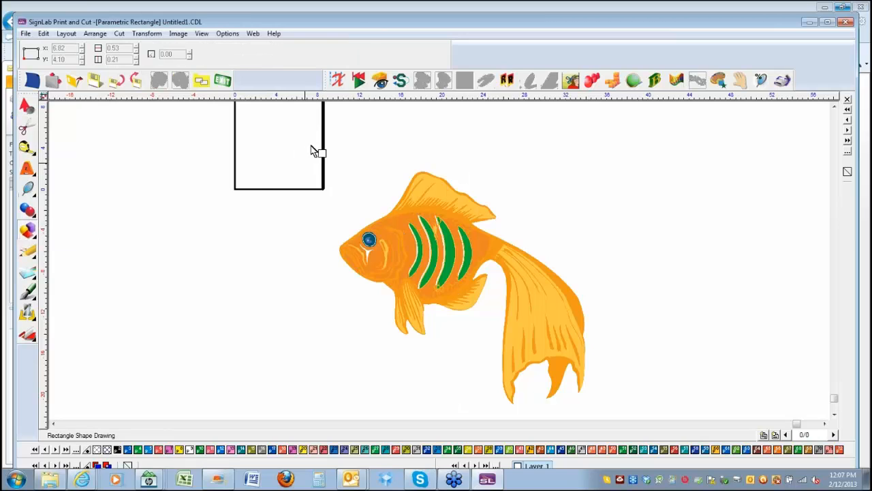
pyautogui.moveTo(306, 147); pyautogui.dragTo(627, 418)
pyautogui.press('space')
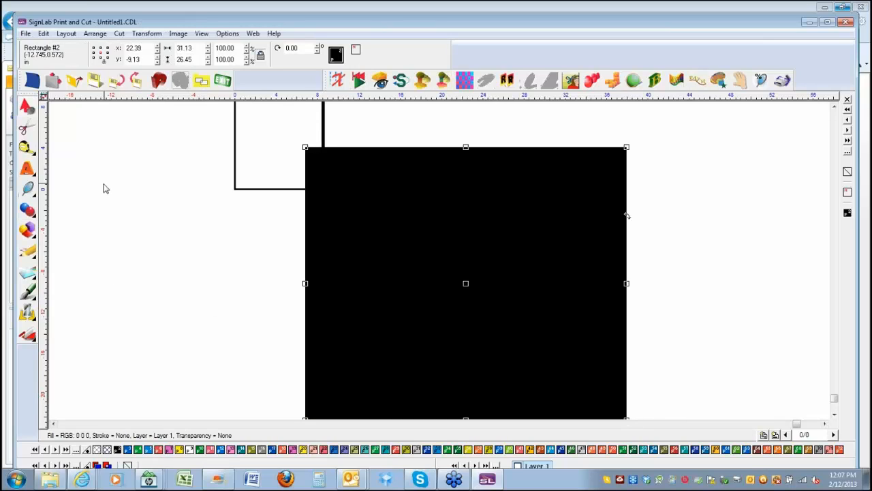
pyautogui.click(127, 450)
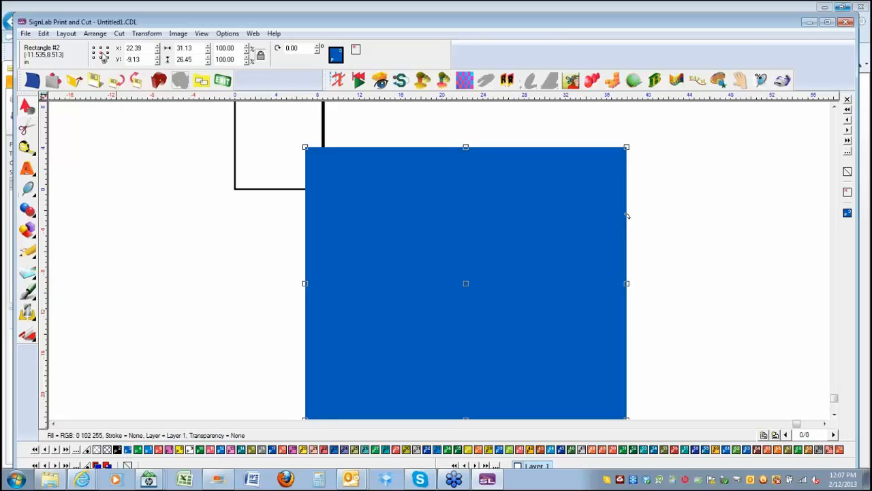
# - Send the blue rectangle to the back, behind the goldfish bitmap
pyautogui.click(95, 33)
pyautogui.moveTo(103, 45)
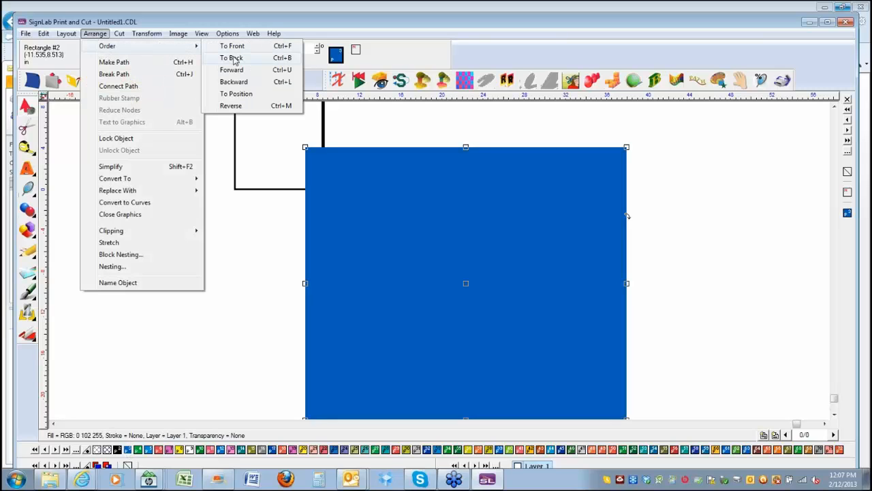
pyautogui.click(235, 59)
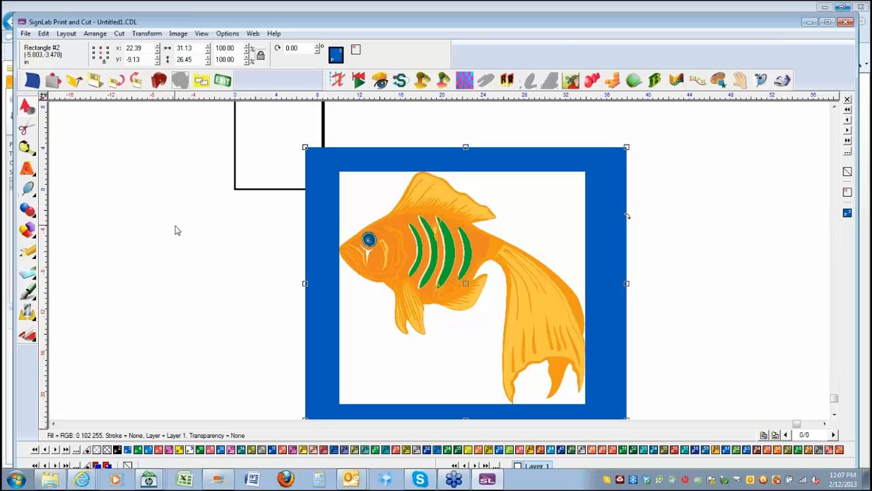
# - Make white transparent in the goldfish bitmap through the vectorization tools, and leave vectorization
pyautogui.click(356, 214)
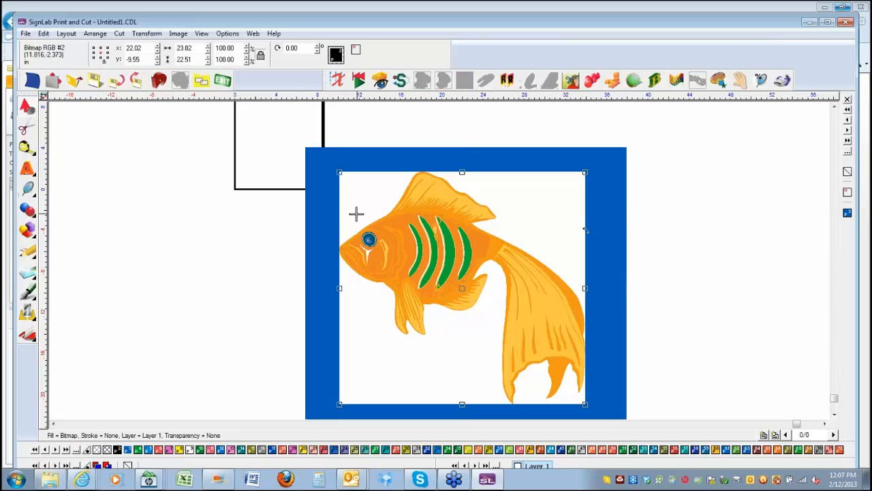
pyautogui.doubleClick(356, 214)
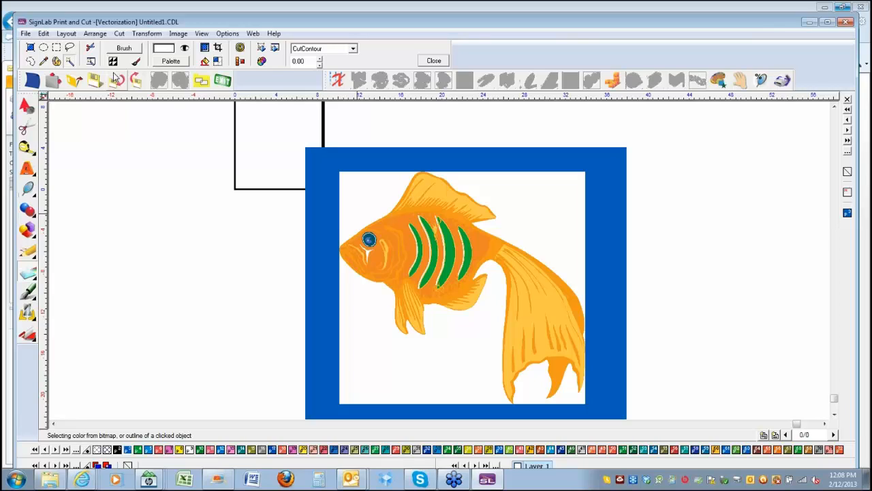
pyautogui.click(185, 49)
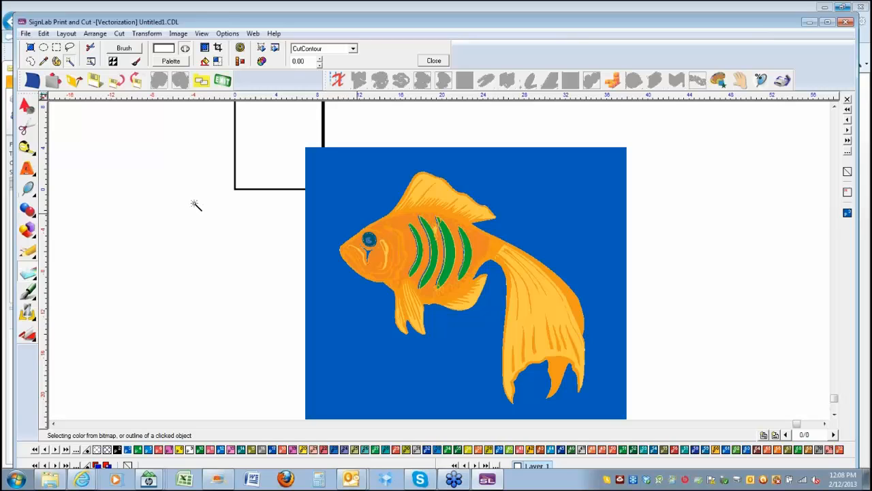
pyautogui.click(434, 61)
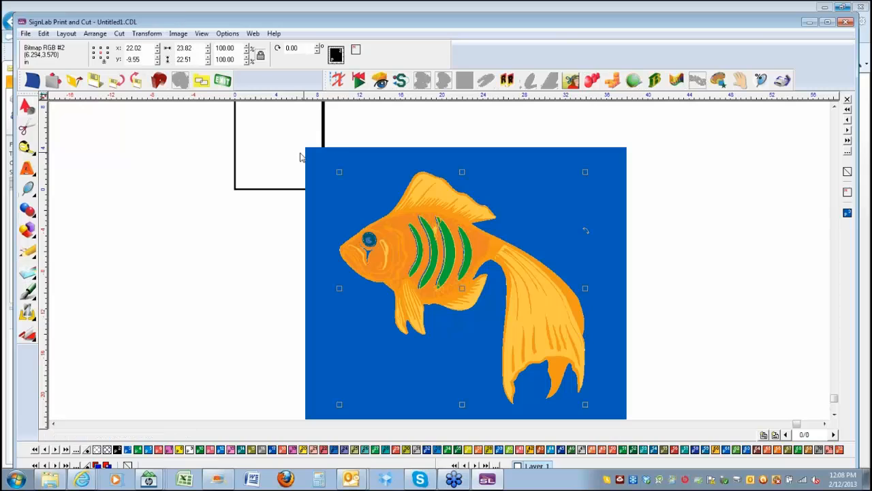
# - Move the goldfish bitmap off the blue rectangle to the empty area on its right, at about x 54.8, y -8.5 in
pyautogui.moveTo(256, 120); pyautogui.dragTo(659, 428)
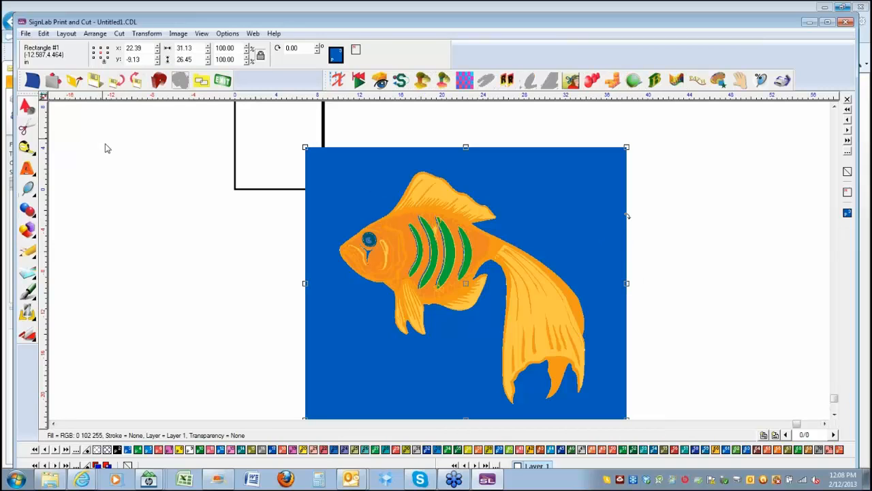
pyautogui.click(414, 231)
pyautogui.moveTo(463, 289); pyautogui.dragTo(805, 278)
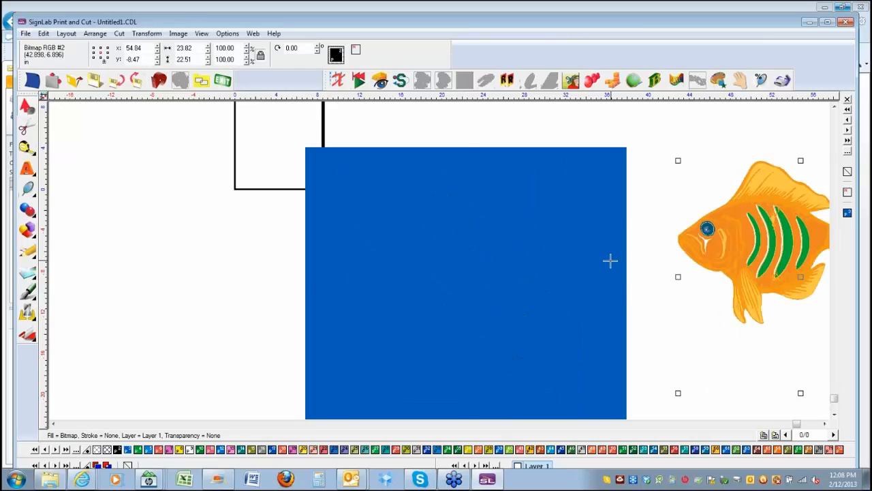
# - Start a Pattern Fill on the blue rectangle and look through the currently loaded fill patterns
pyautogui.click(609, 259)
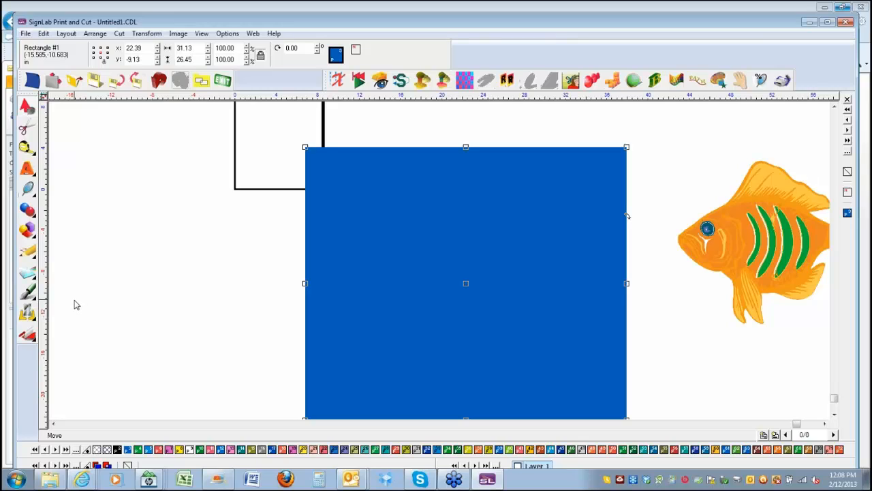
pyautogui.click(28, 294)
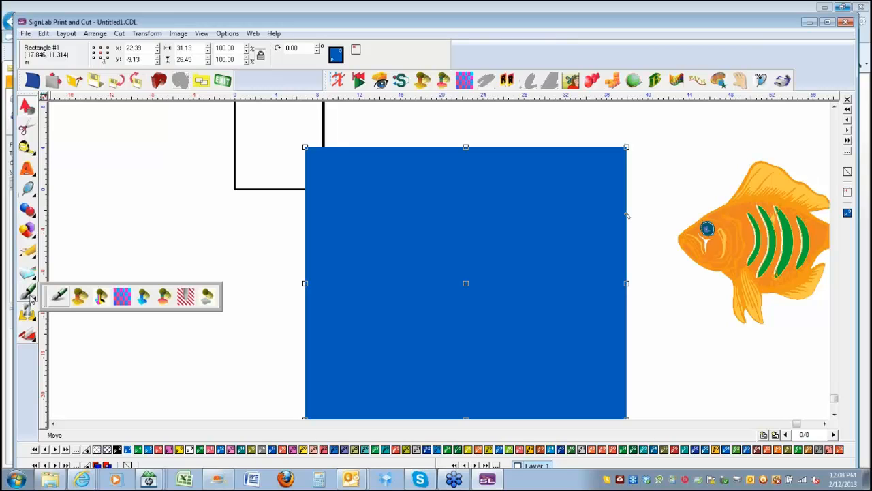
pyautogui.click(121, 296)
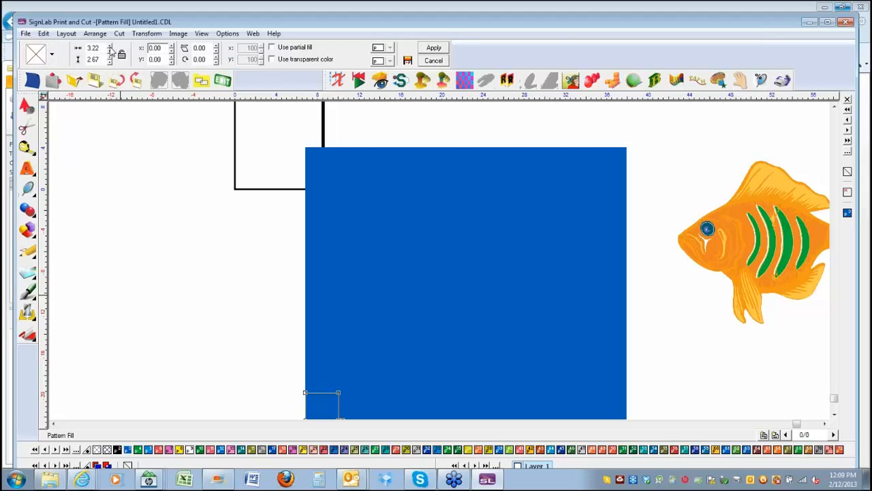
pyautogui.click(52, 55)
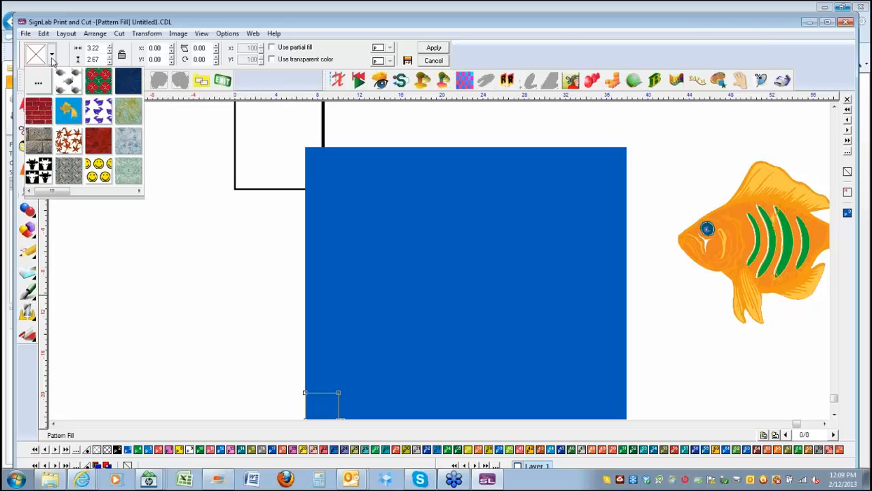
pyautogui.click(140, 192)
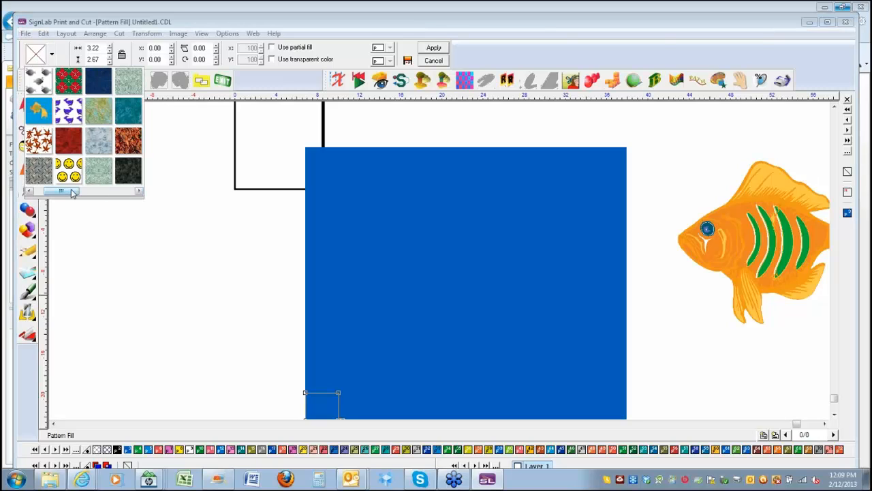
pyautogui.moveTo(71, 193); pyautogui.dragTo(28, 191)
pyautogui.click(139, 192)
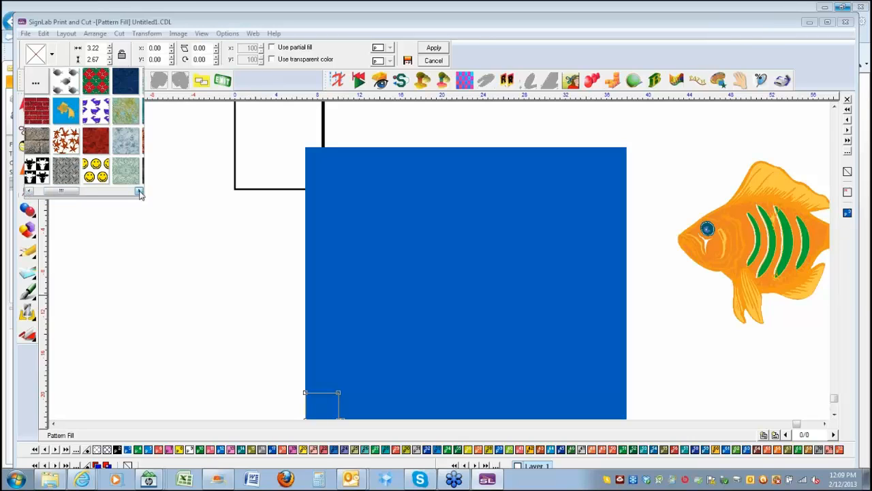
pyautogui.click(139, 192)
pyautogui.click(139, 192)
pyautogui.click(140, 191)
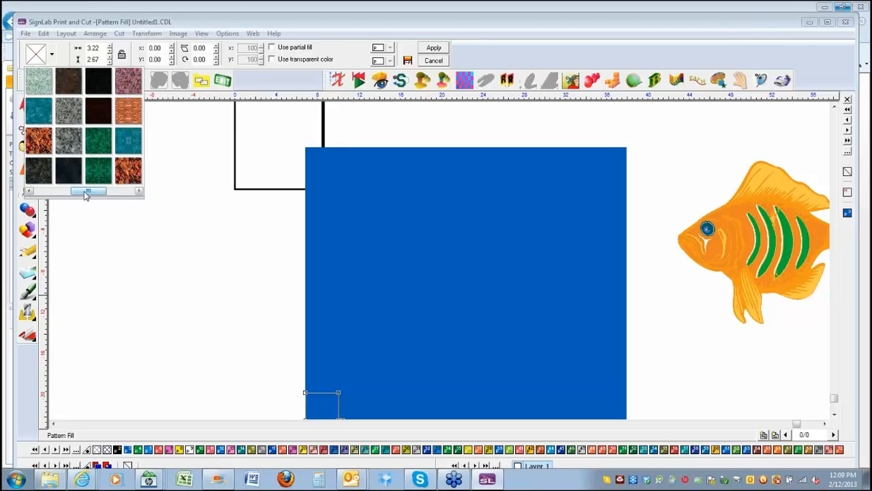
pyautogui.moveTo(85, 194); pyautogui.dragTo(30, 193)
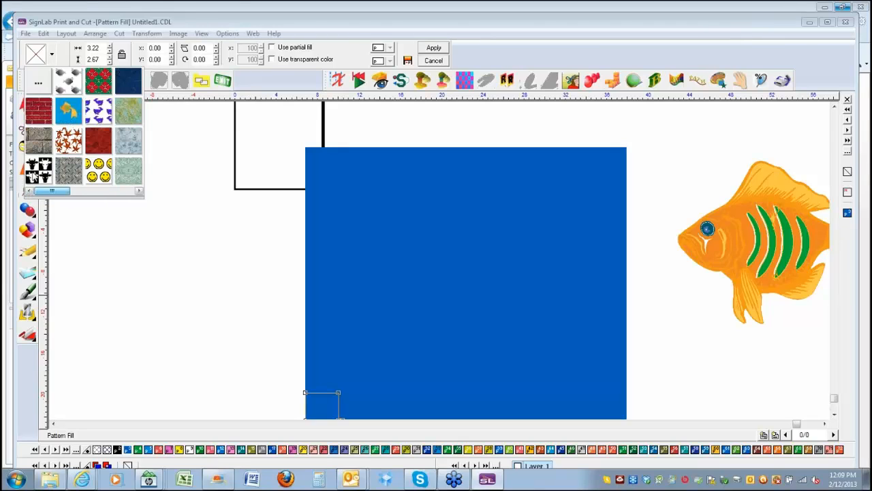
# - Load the Metal Miracles folder of fills and look through its patterns
pyautogui.click(39, 82)
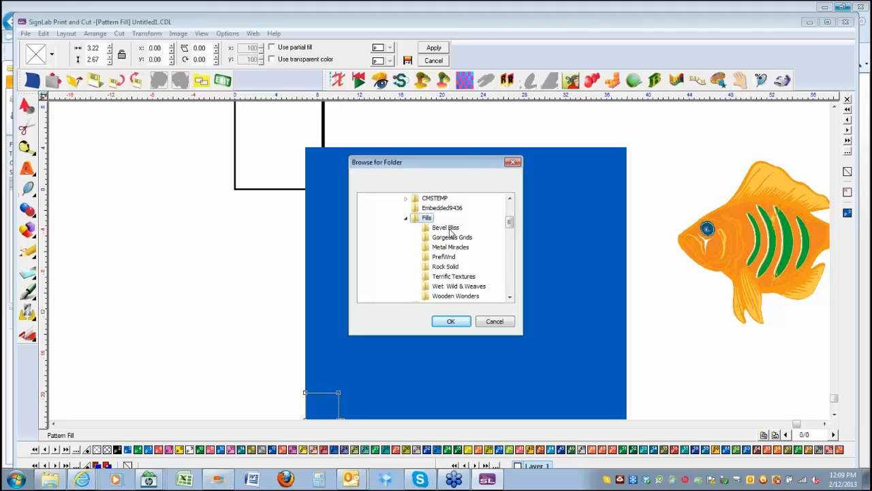
pyautogui.click(448, 230)
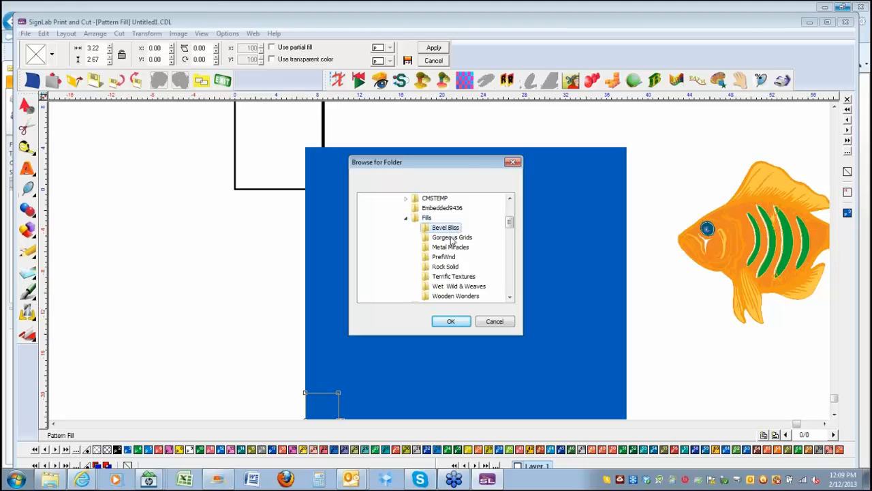
pyautogui.click(450, 239)
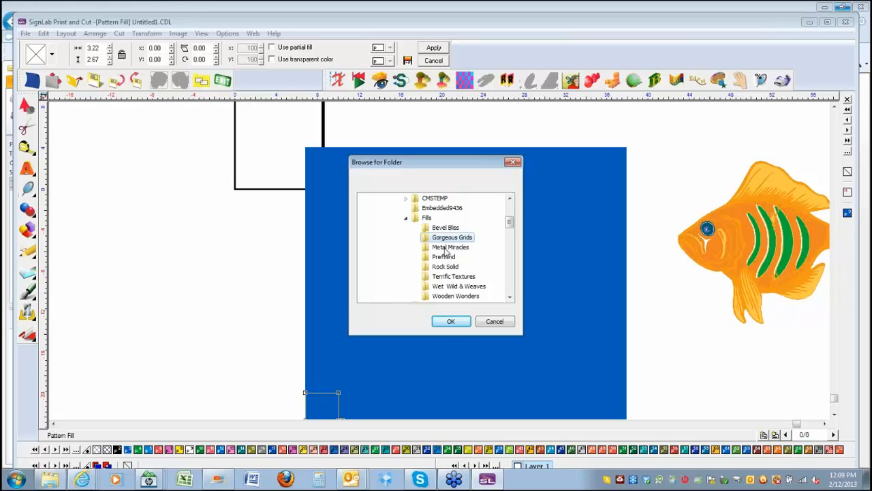
pyautogui.click(449, 248)
pyautogui.click(464, 326)
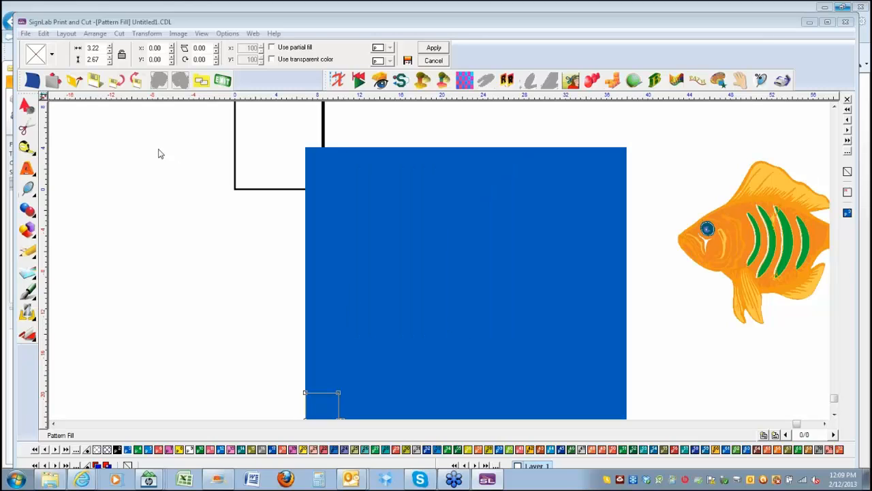
pyautogui.click(52, 54)
pyautogui.click(139, 191)
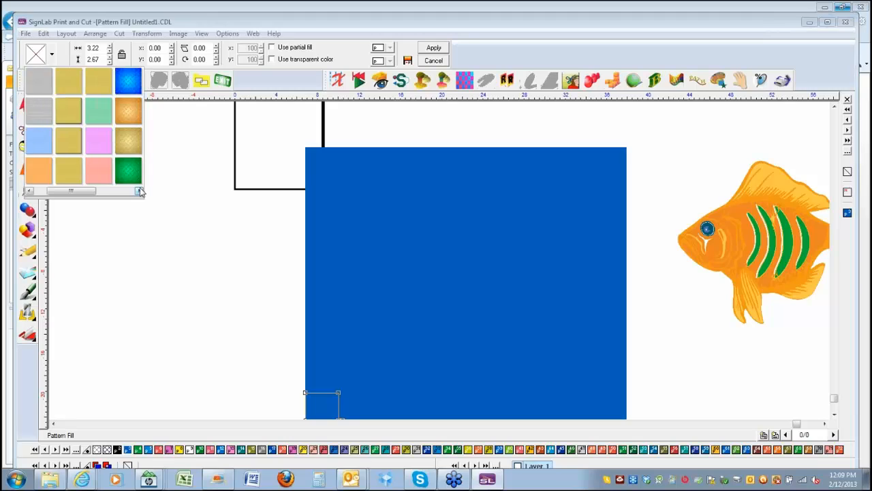
pyautogui.click(139, 191)
pyautogui.click(139, 191)
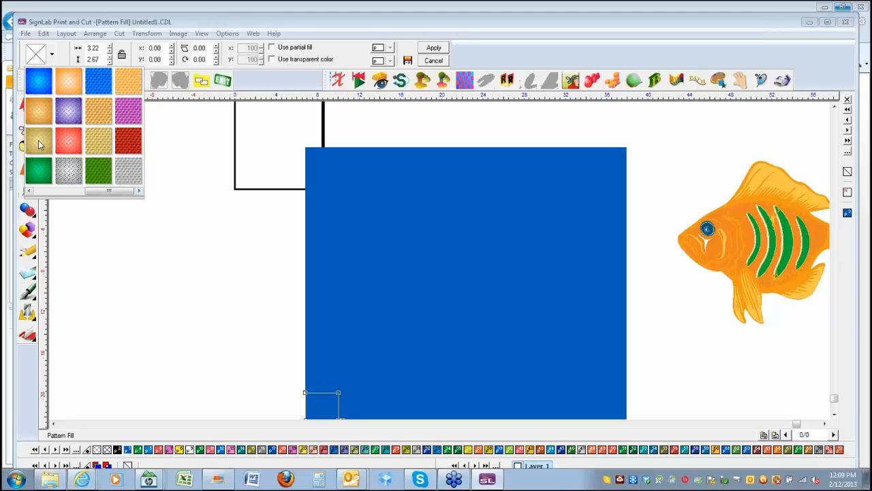
# - Load the Wet Wild & Weaves folder of fills and choose its blue water-drop pattern
pyautogui.click(52, 57)
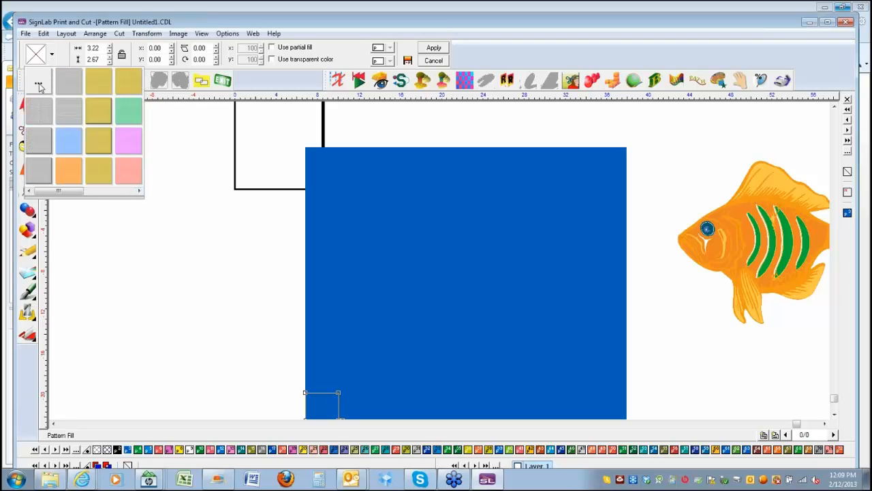
pyautogui.click(39, 82)
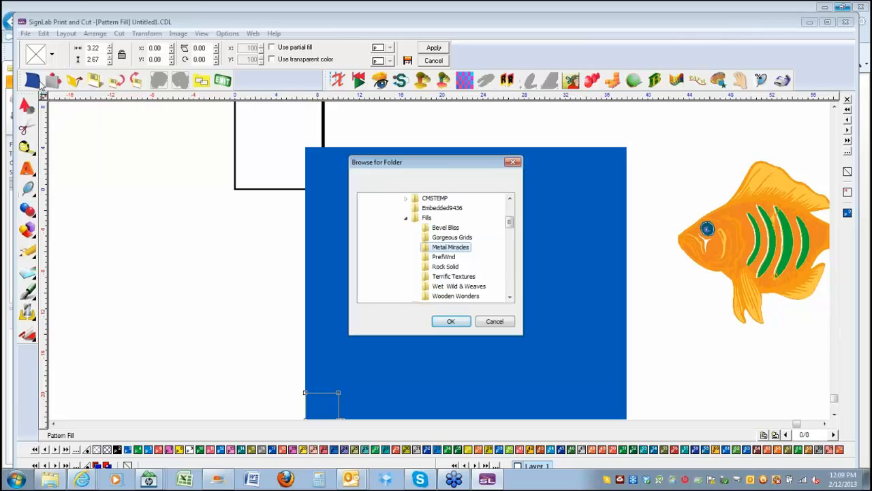
pyautogui.click(440, 287)
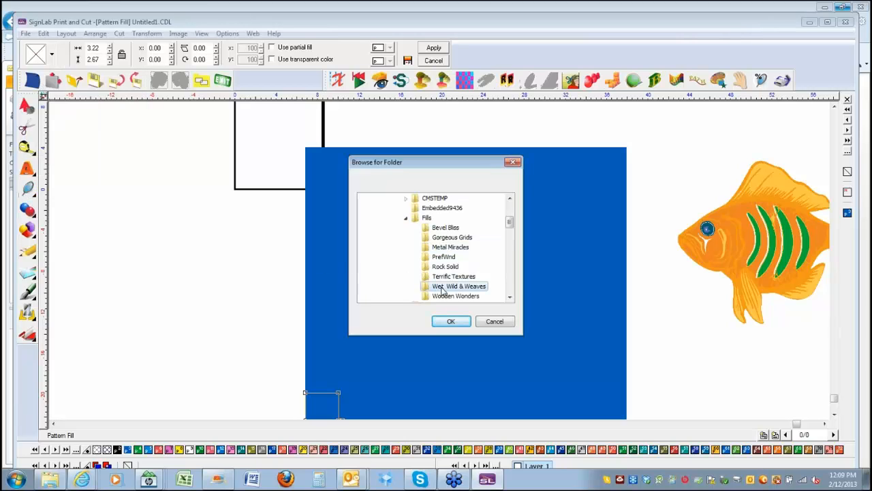
pyautogui.click(451, 323)
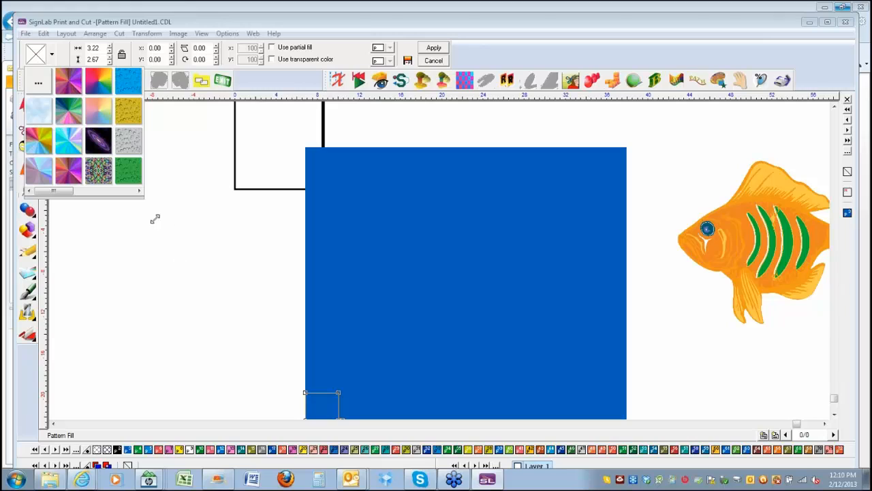
pyautogui.click(138, 192)
pyautogui.click(138, 192)
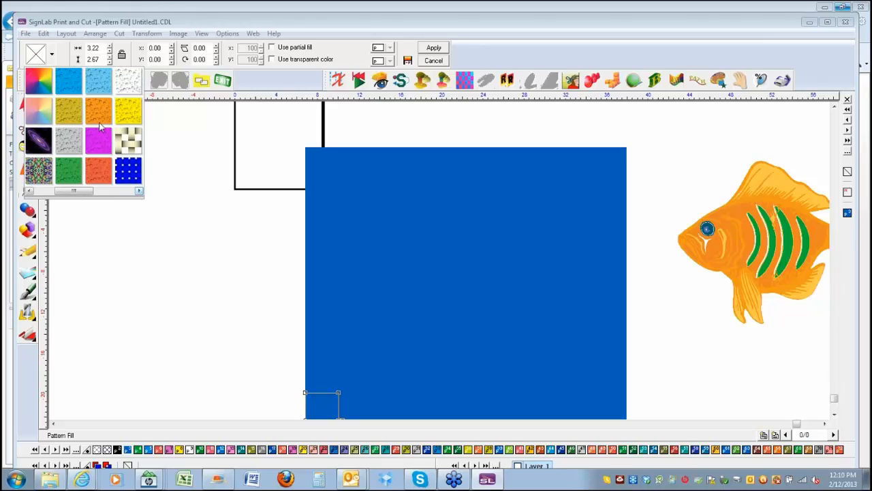
pyautogui.click(69, 82)
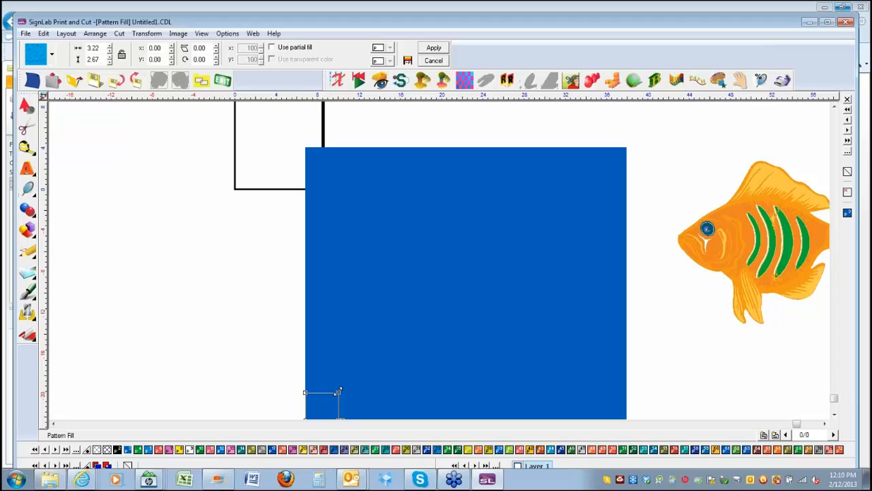
# - Apply the water-drop pattern to the rectangle with a tile of about 5.3 by 4.3 in, and again at about 14.4 by 16.1 in
pyautogui.moveTo(338, 392); pyautogui.dragTo(360, 376)
pyautogui.click(434, 49)
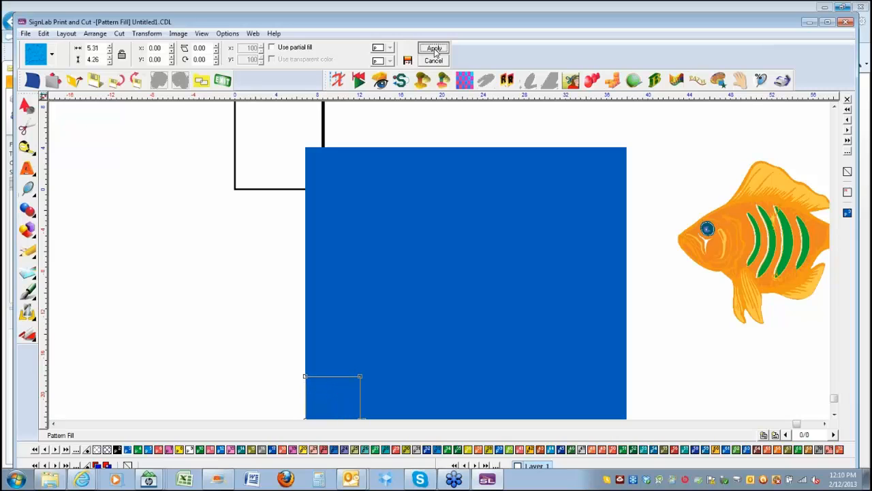
pyautogui.click(435, 49)
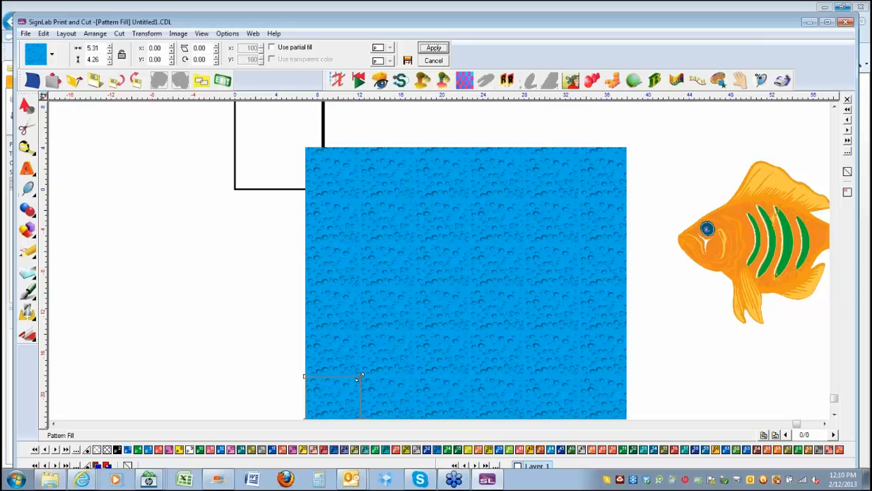
pyautogui.moveTo(360, 376); pyautogui.dragTo(455, 254)
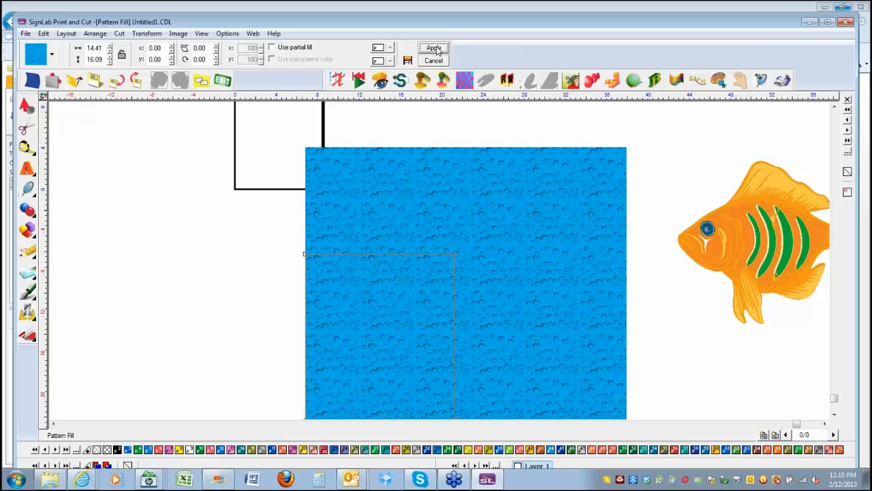
pyautogui.click(434, 48)
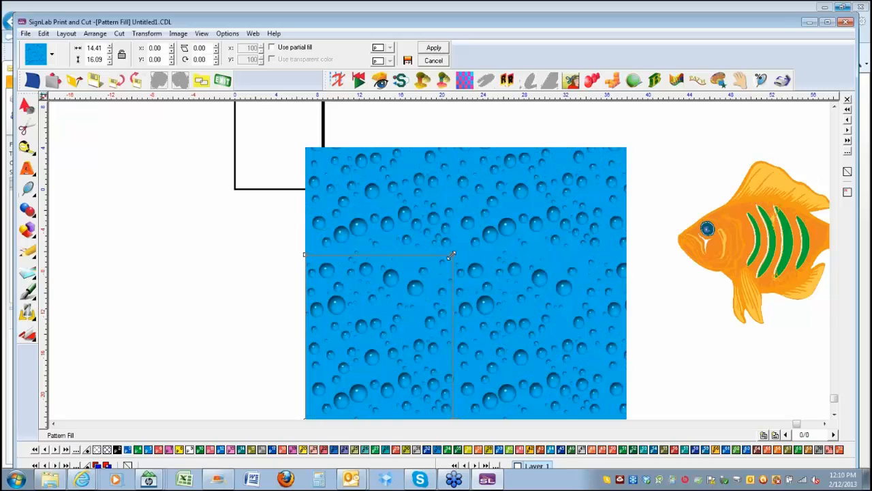
# - Resize the water-drop pattern tile to about 12.4 by 9.0 in, apply it to the rectangle and leave Pattern Fill
pyautogui.moveTo(451, 255); pyautogui.dragTo(433, 327)
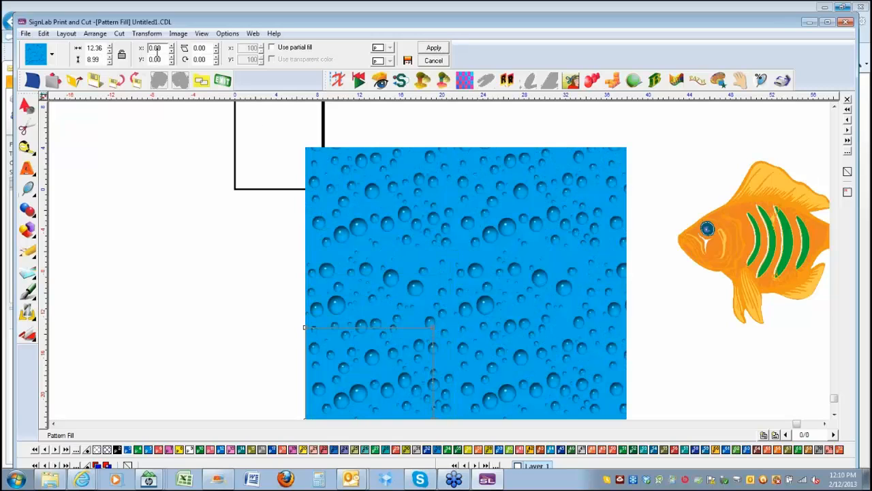
pyautogui.click(197, 48)
pyautogui.click(434, 49)
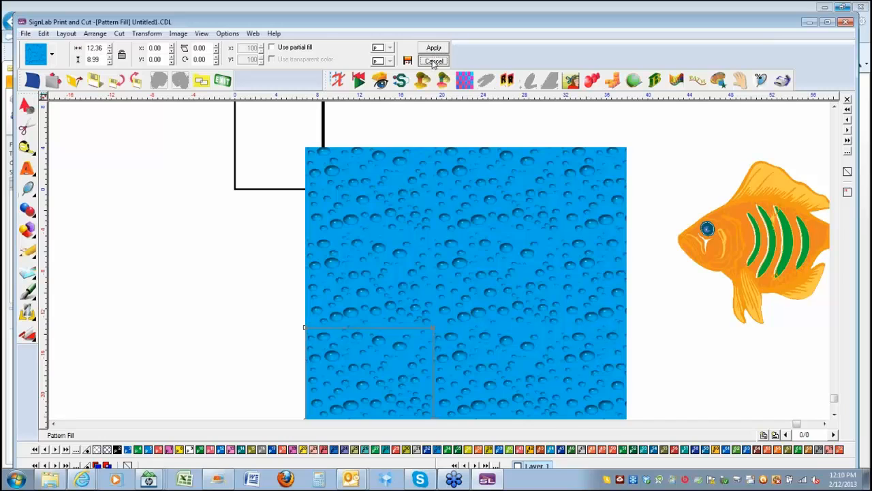
pyautogui.click(434, 61)
# - Add horizontal and vertical guidelines through the patterned rectangle's centre and move the goldfish's centre onto their crossing at x 22.39, y -9.13 in
pyautogui.click(681, 235)
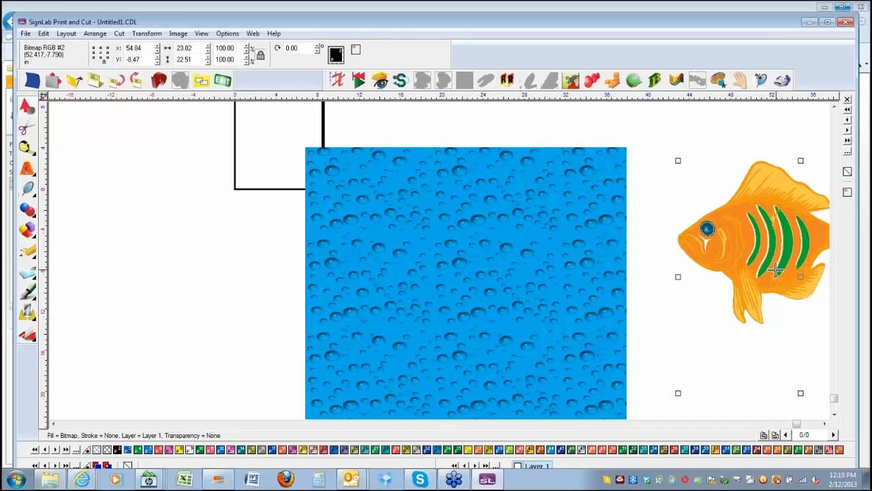
pyautogui.click(518, 151)
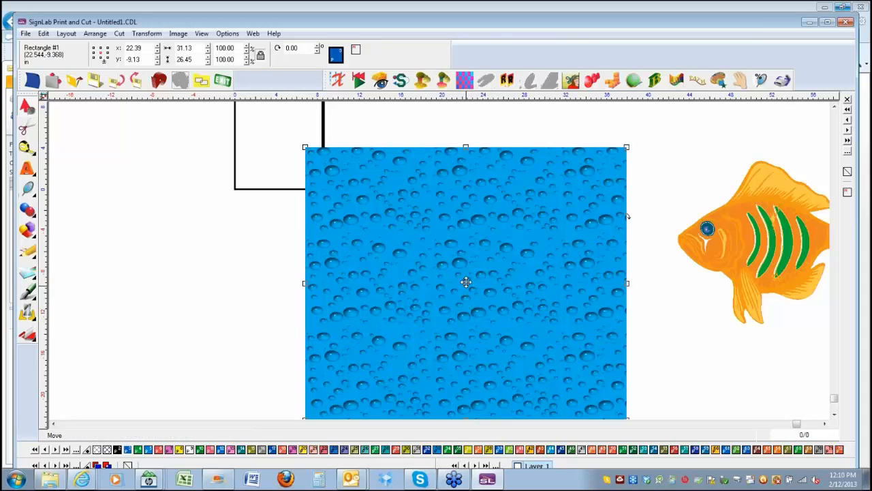
pyautogui.moveTo(466, 281); pyautogui.dragTo(467, 281)
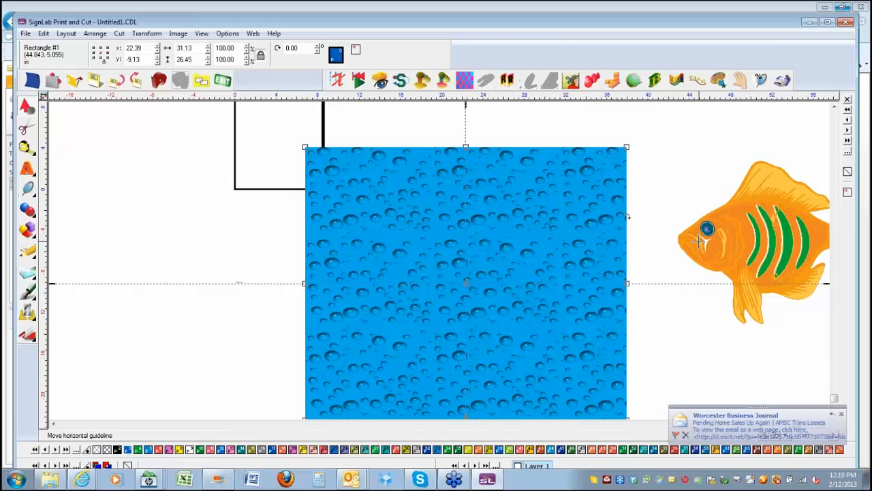
pyautogui.click(699, 247)
pyautogui.moveTo(803, 277); pyautogui.dragTo(466, 285)
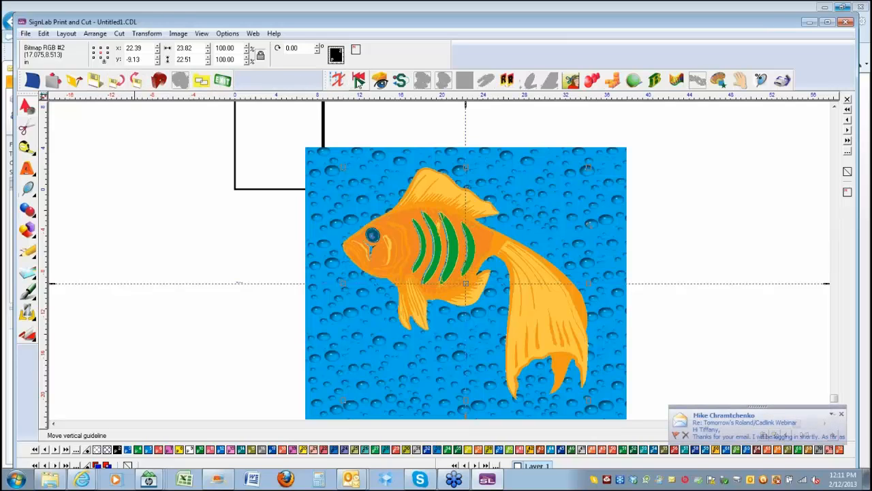
# - Customize the System toolbar by adding the Export Image button to it
pyautogui.rightClick(199, 82)
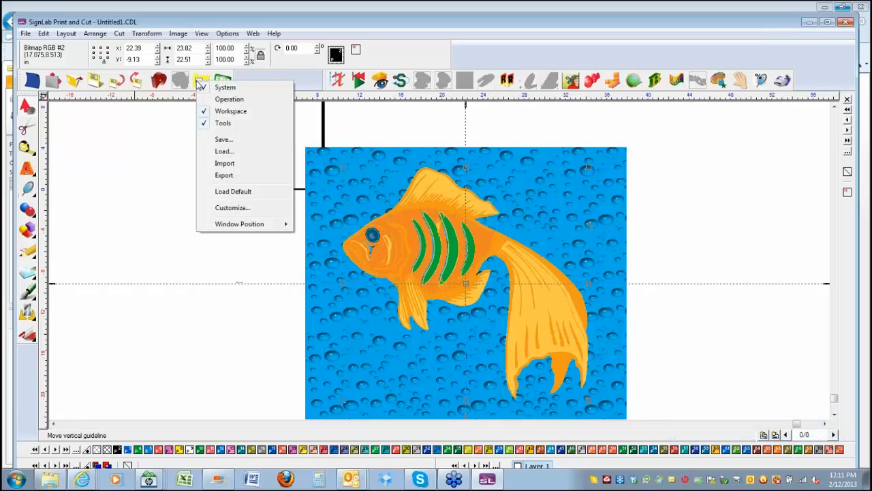
pyautogui.click(216, 211)
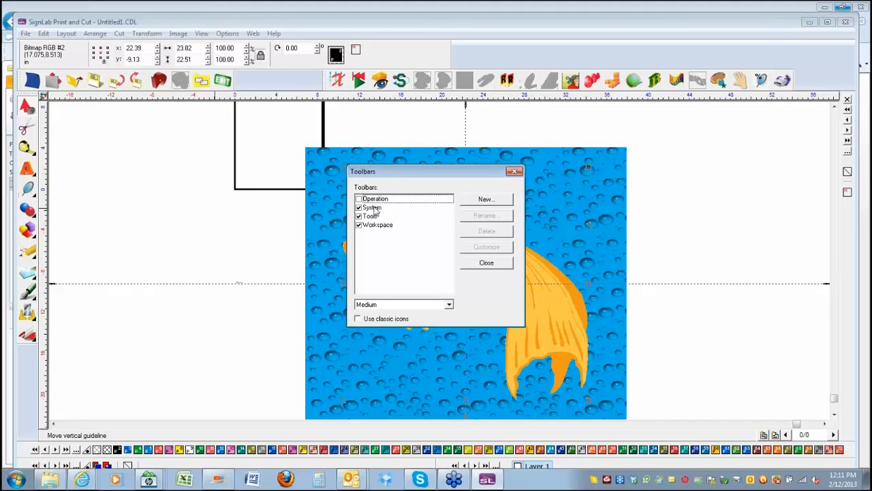
pyautogui.click(373, 208)
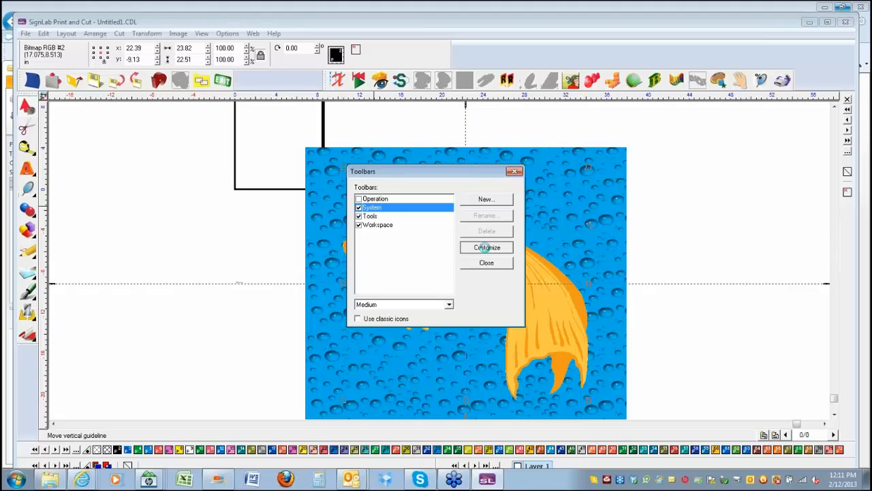
pyautogui.click(481, 248)
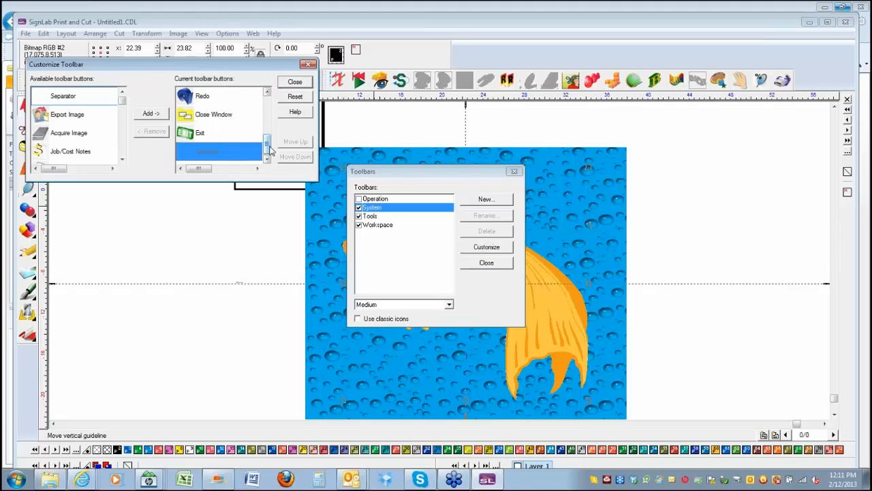
pyautogui.moveTo(270, 150); pyautogui.dragTo(270, 113)
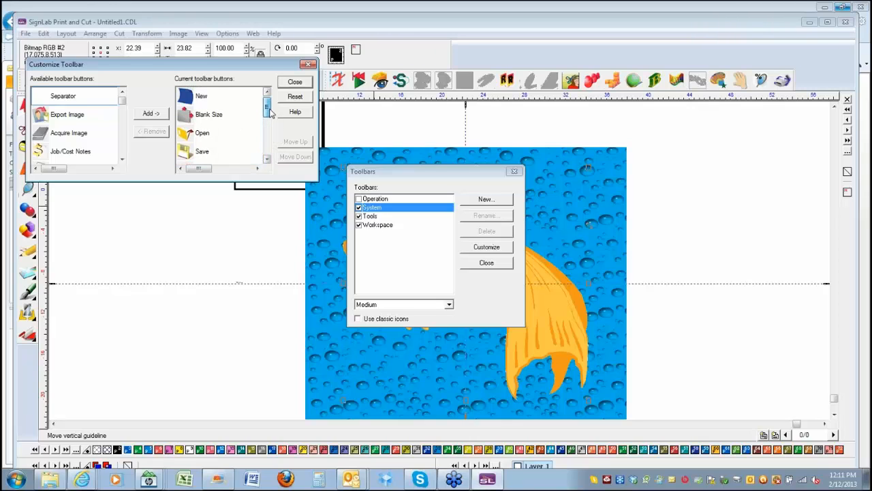
pyautogui.moveTo(125, 69); pyautogui.dragTo(116, 134)
pyautogui.click(56, 182)
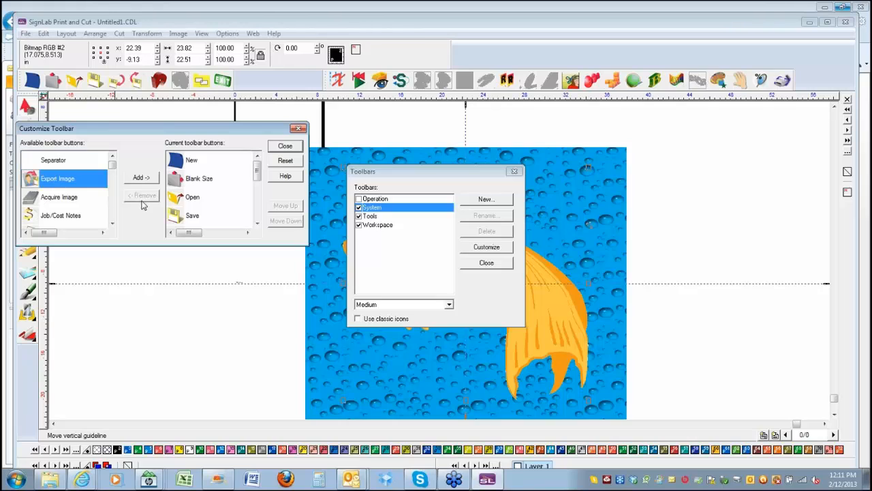
pyautogui.click(138, 177)
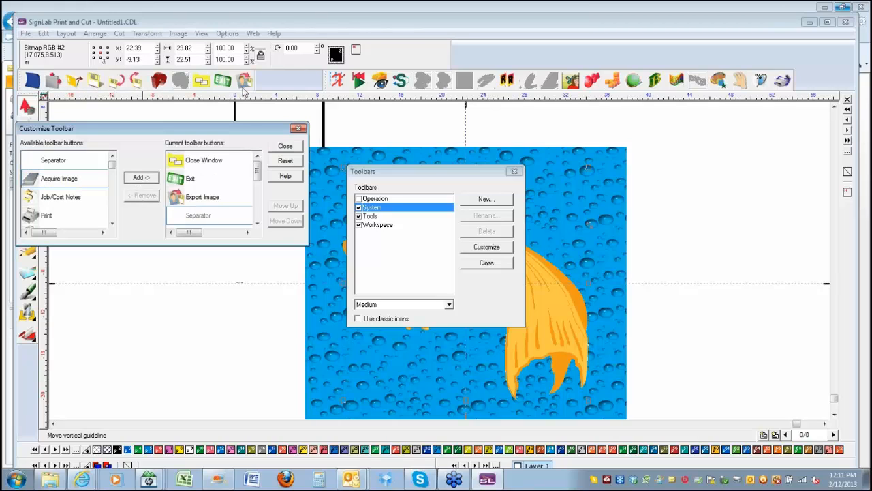
pyautogui.click(285, 146)
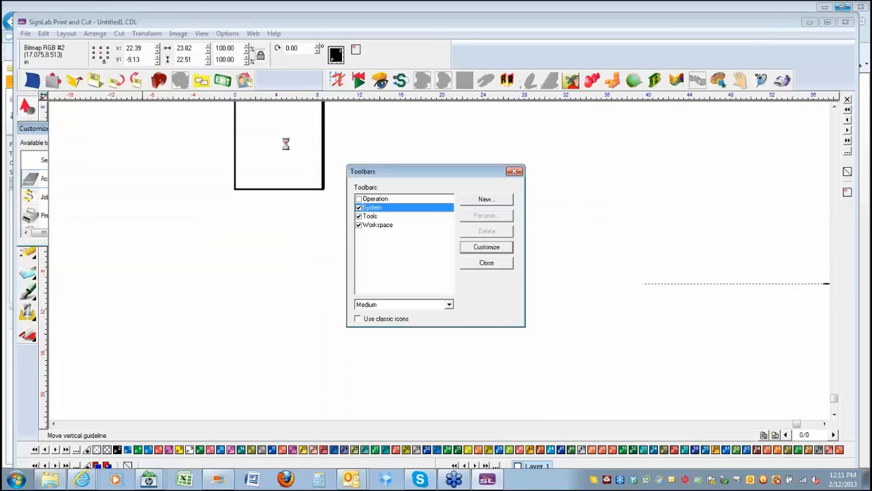
pyautogui.click(487, 265)
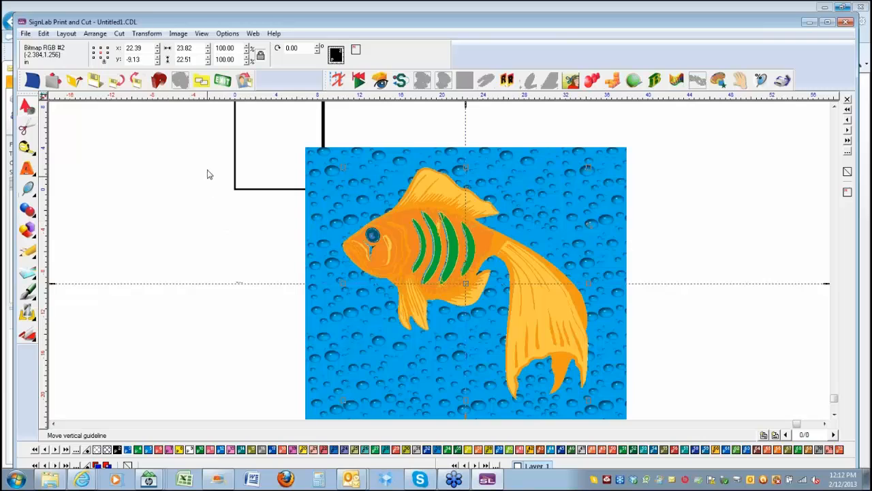
# - Deselect the goldfish and clear the horizontal and vertical guidelines from the workspace
pyautogui.click(147, 34)
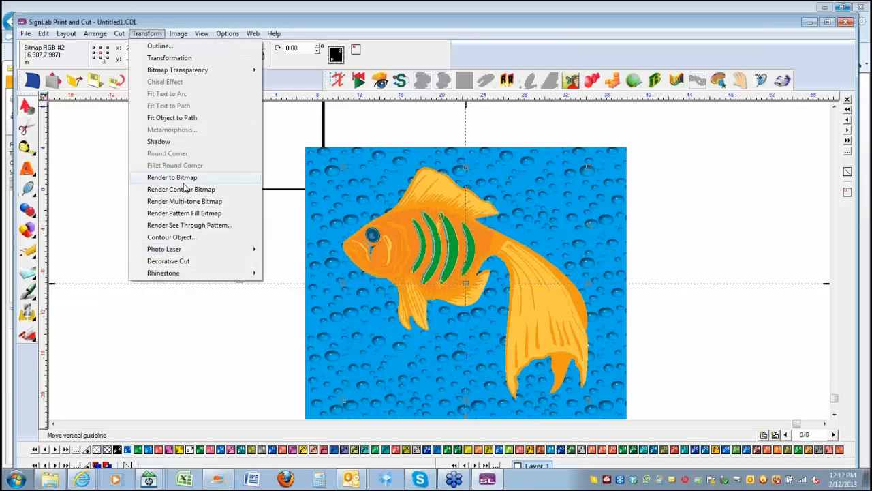
pyautogui.click(287, 125)
pyautogui.click(287, 124)
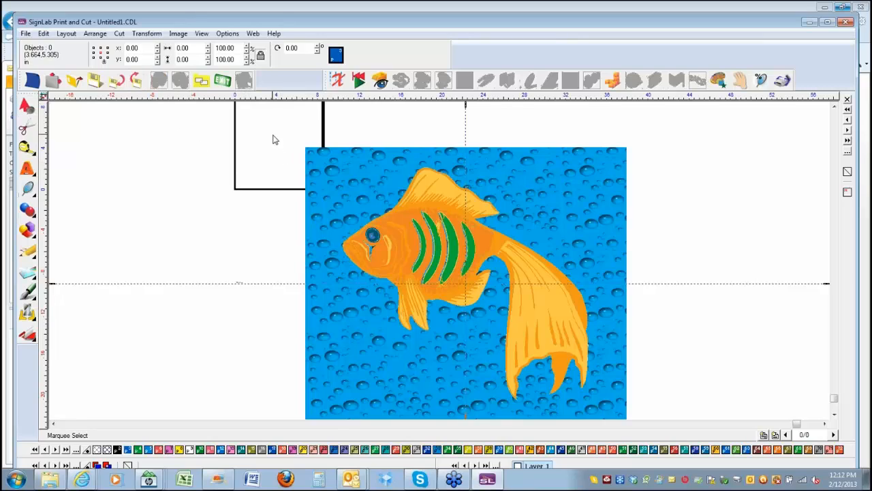
pyautogui.click(338, 82)
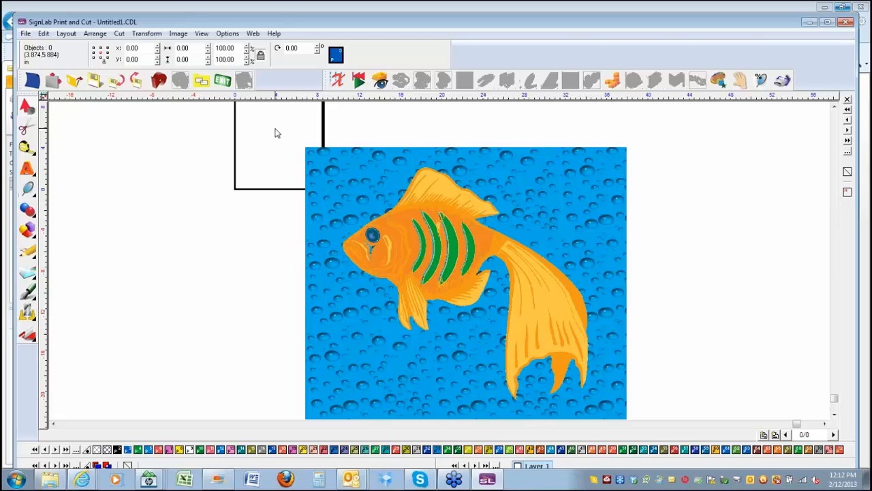
# - Select the goldfish and patterned rectangle together by marquee, by extending the selection and with Select All, clearing the selection each time
pyautogui.moveTo(275, 130); pyautogui.dragTo(656, 442)
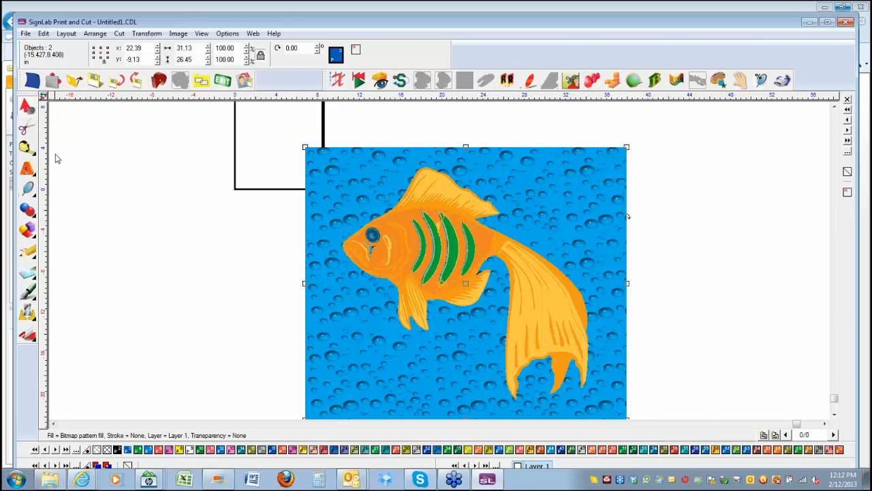
pyautogui.click(96, 210)
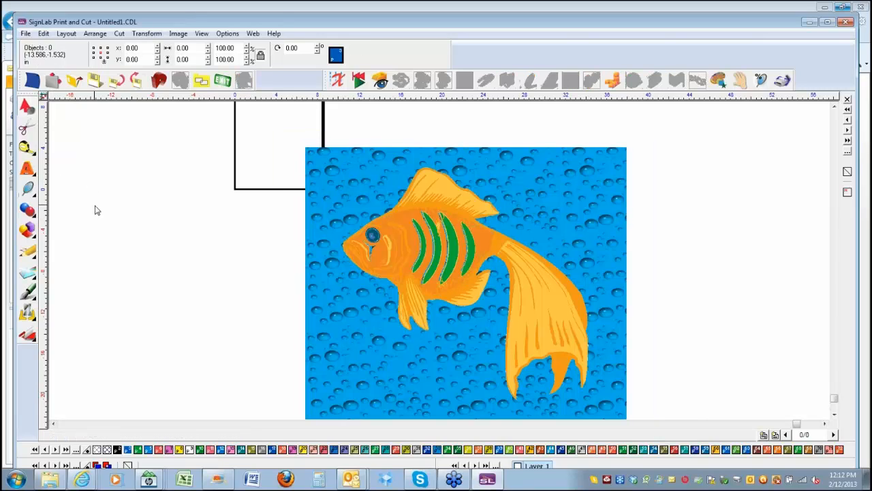
pyautogui.click(323, 206)
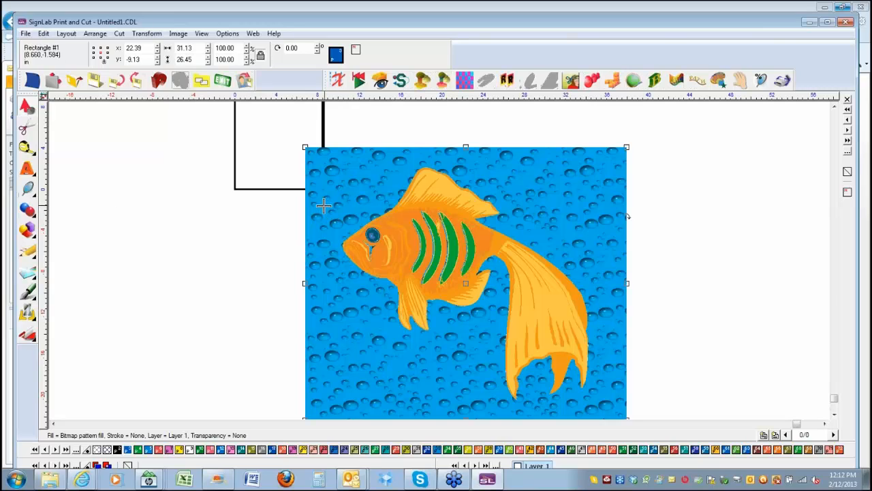
pyautogui.keyDown('shift'); pyautogui.click(411, 235); pyautogui.keyUp('shift')
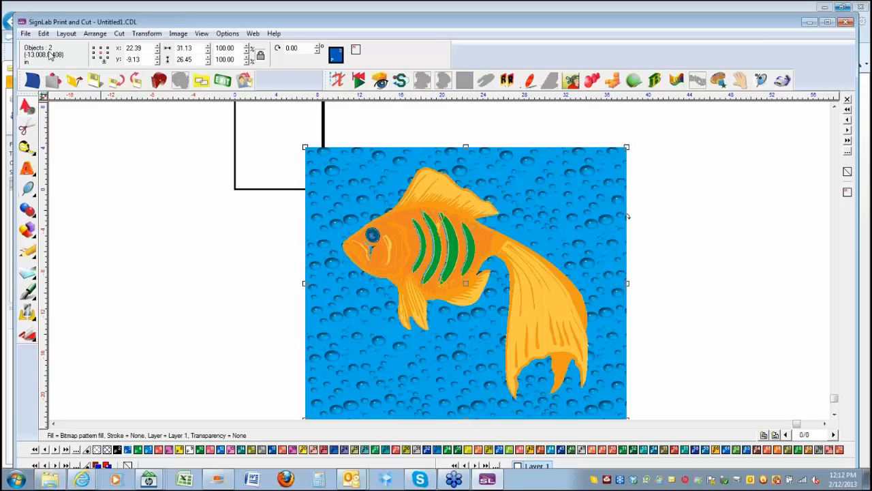
pyautogui.click(132, 200)
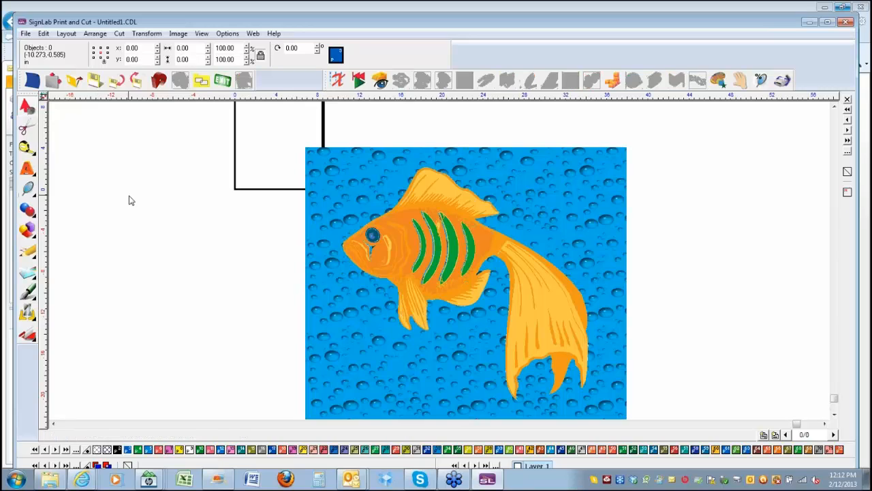
pyautogui.hotkey('ctrl', 'a')
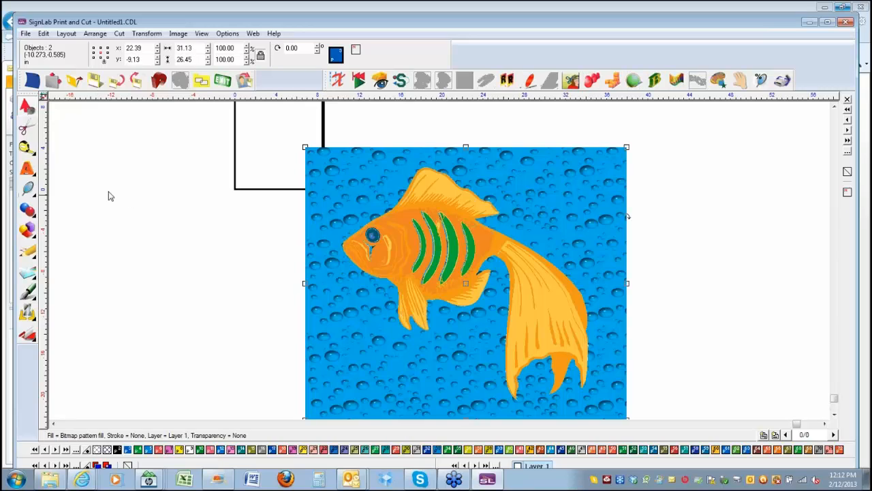
pyautogui.click(43, 34)
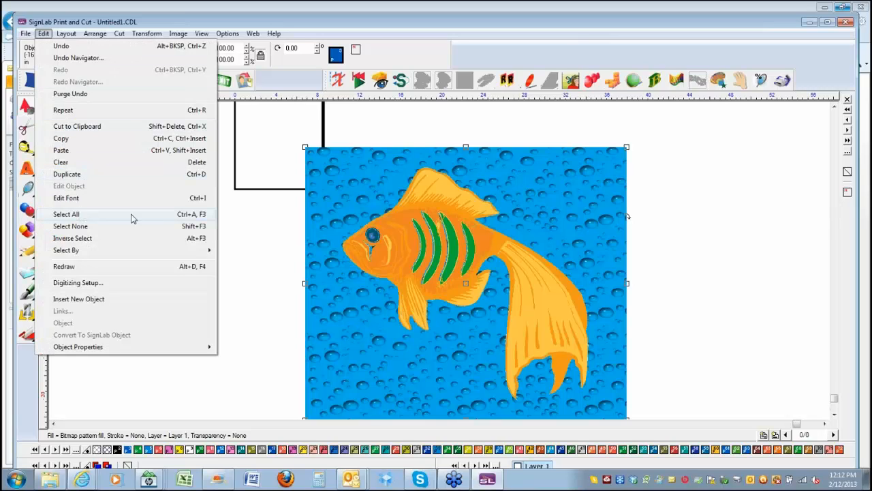
pyautogui.click(245, 221)
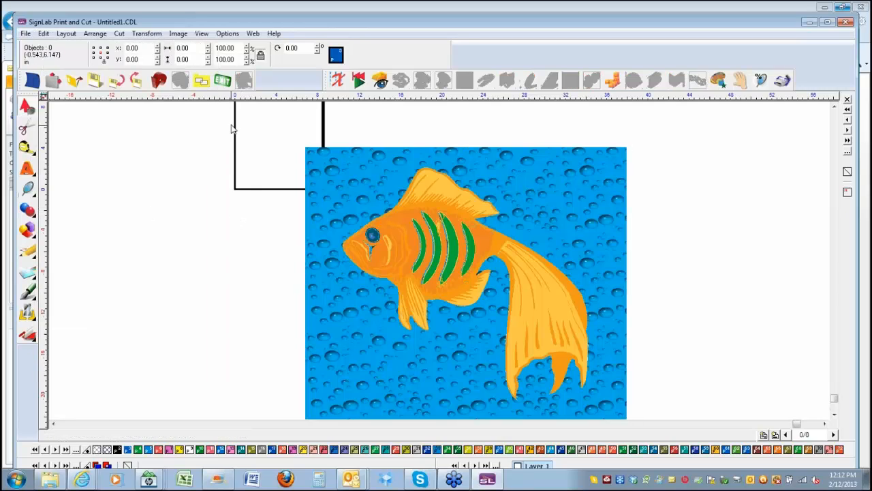
# - Set up rendering both the goldfish and rectangle as a Full Color pattern fill bitmap, enter a name, and cancel the conversion
pyautogui.moveTo(261, 122); pyautogui.dragTo(658, 440)
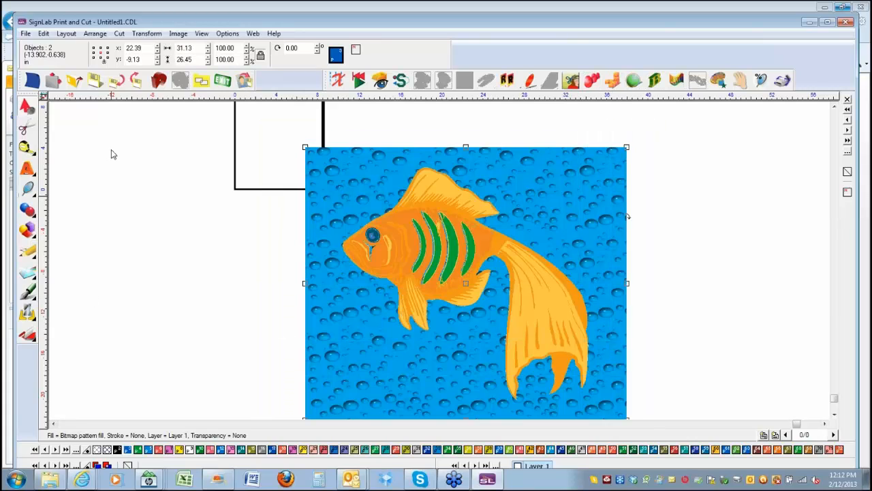
pyautogui.click(147, 34)
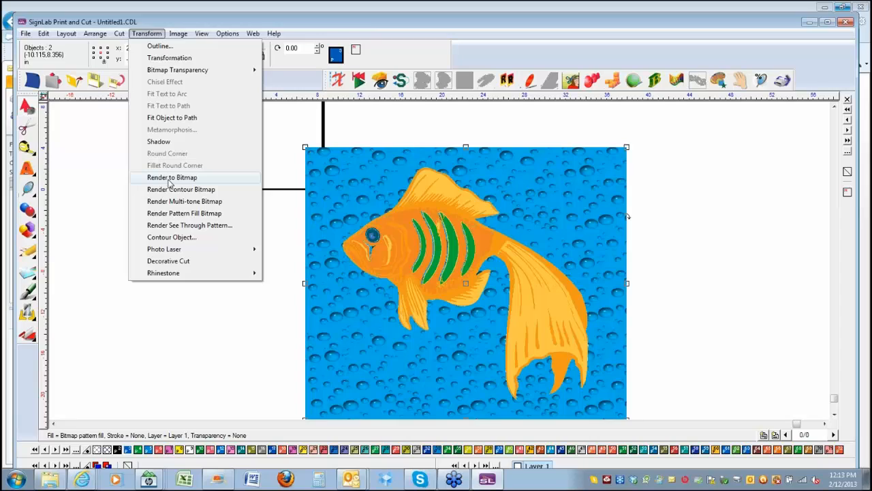
pyautogui.click(179, 217)
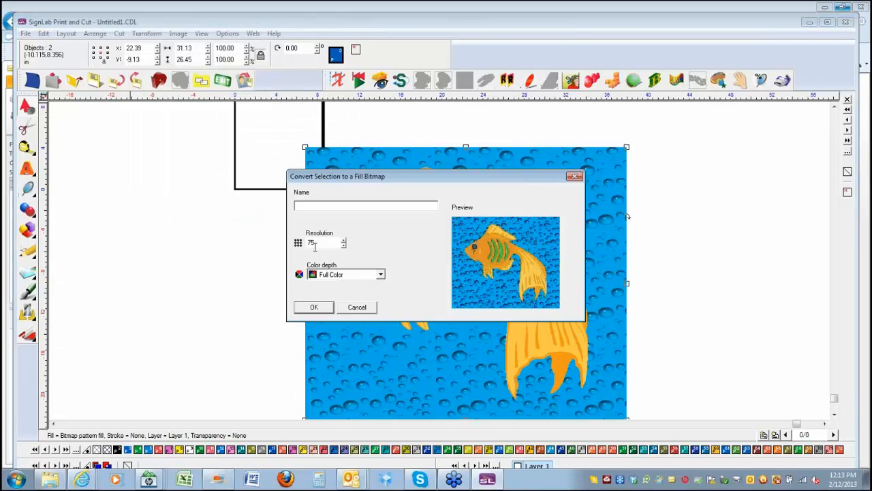
pyautogui.click(380, 275)
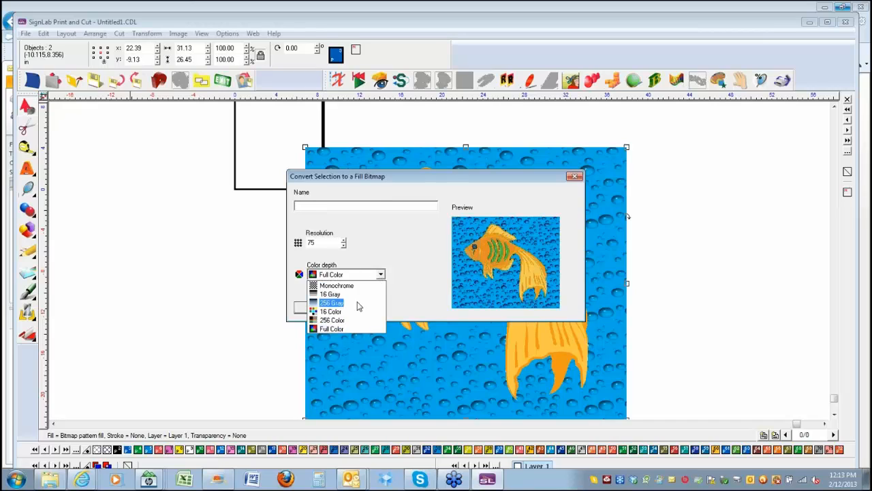
pyautogui.click(330, 329)
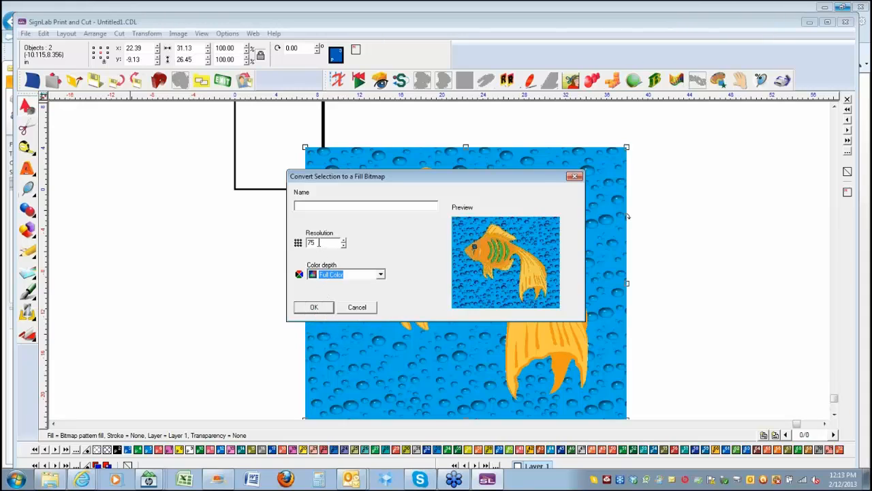
pyautogui.click(310, 206)
pyautogui.click(358, 308)
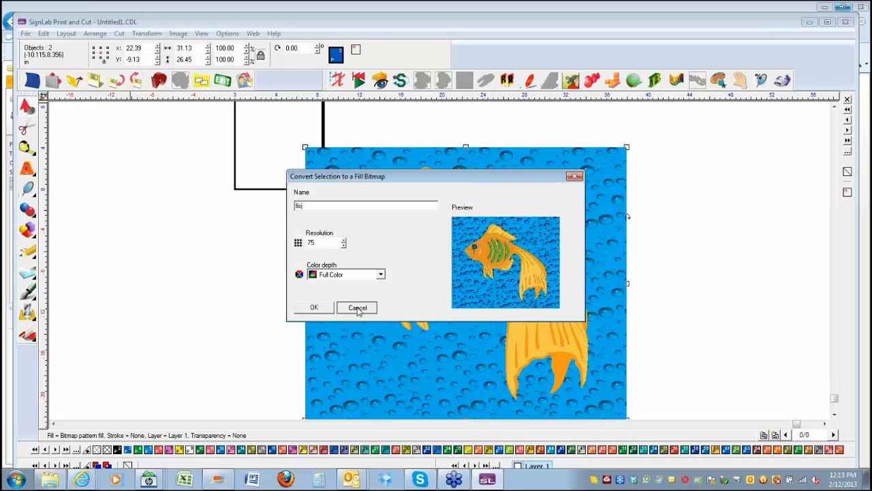
pyautogui.click(267, 259)
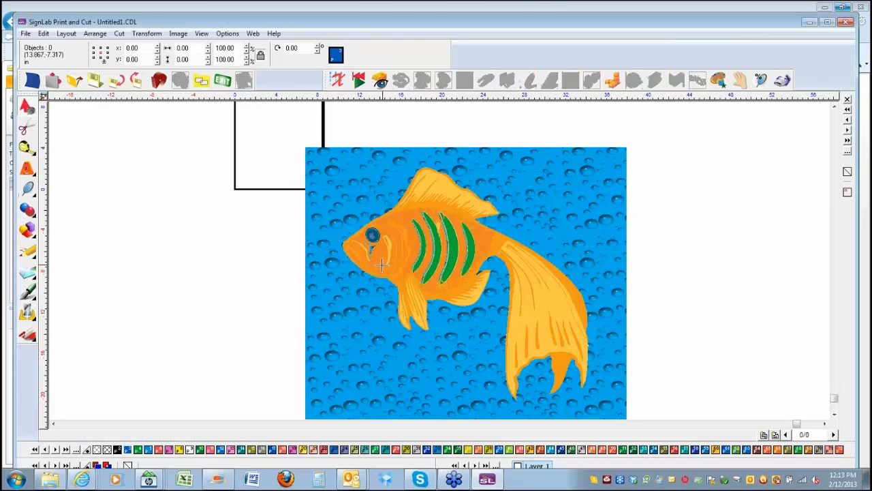
# - Delete the patterned rectangle from behind the goldfish and move the goldfish to about x 17.02, y -7.53 in
pyautogui.click(381, 260)
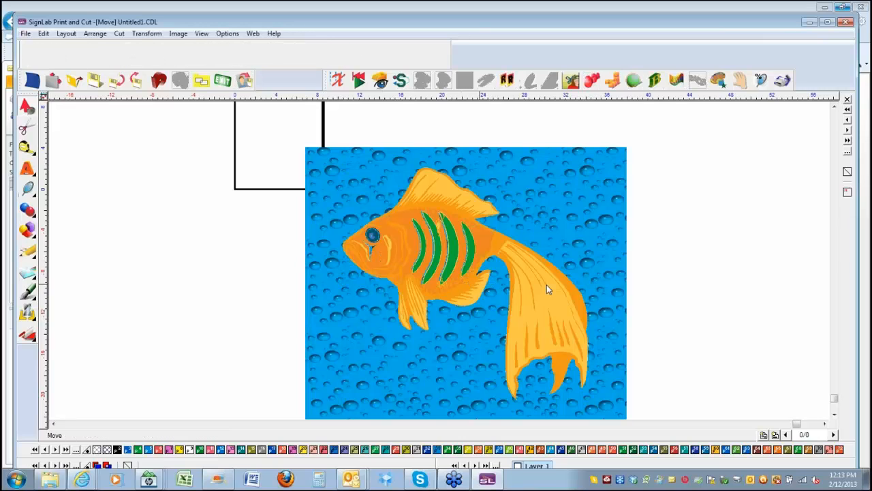
pyautogui.moveTo(547, 284); pyautogui.dragTo(654, 263)
pyautogui.click(516, 223)
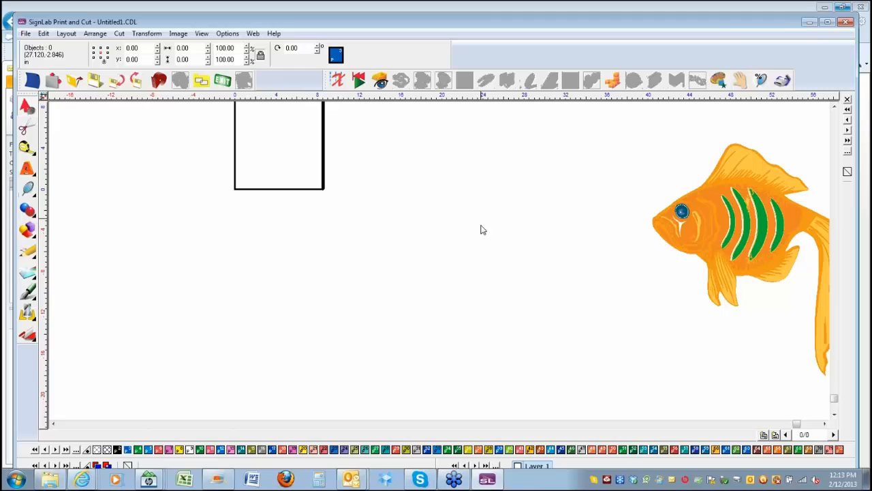
pyautogui.click(666, 202)
pyautogui.moveTo(767, 261); pyautogui.dragTo(412, 268)
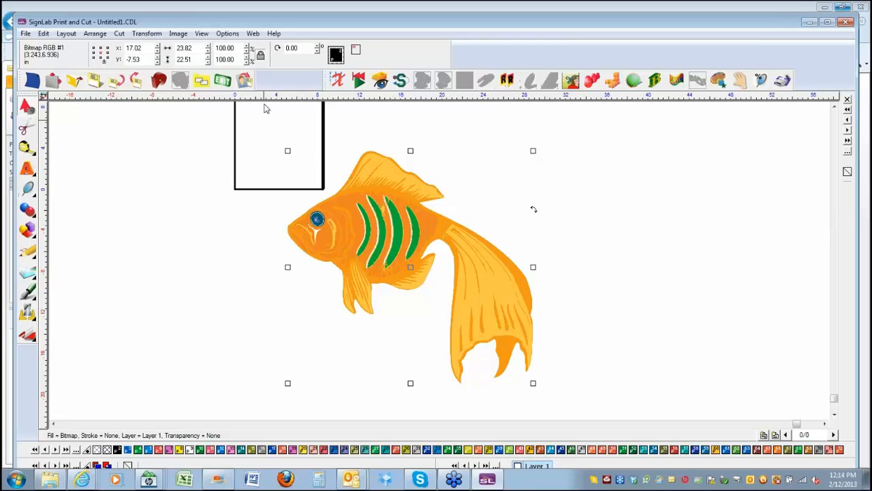
# - Apply a contour cut around the goldfish's outline with Bitmap frame off, offset 0.00 and bleed amount 0.00
pyautogui.click(119, 33)
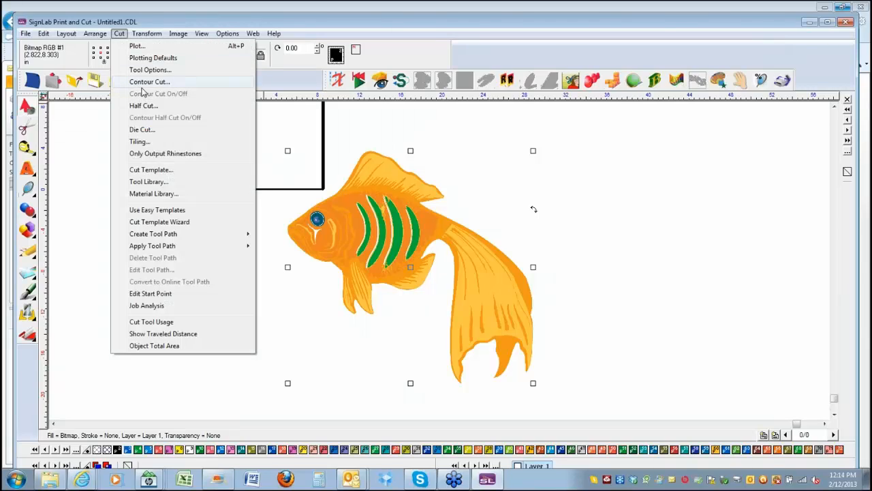
pyautogui.click(141, 82)
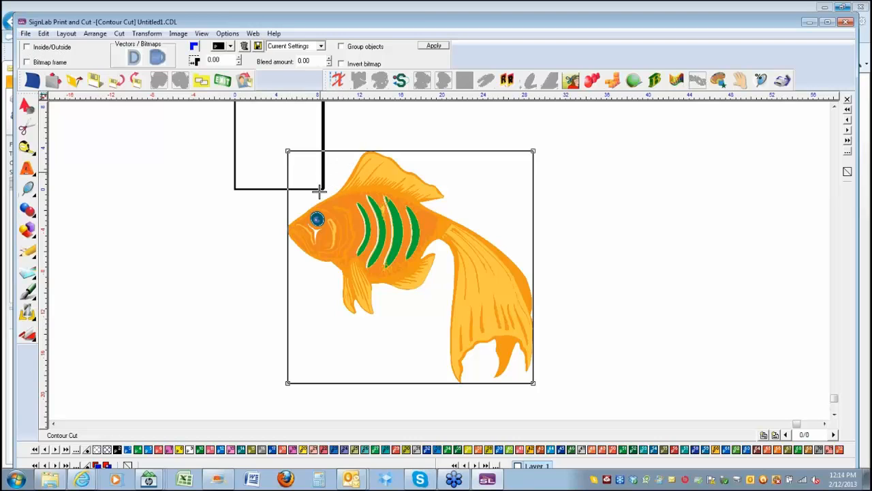
pyautogui.click(27, 62)
pyautogui.click(30, 62)
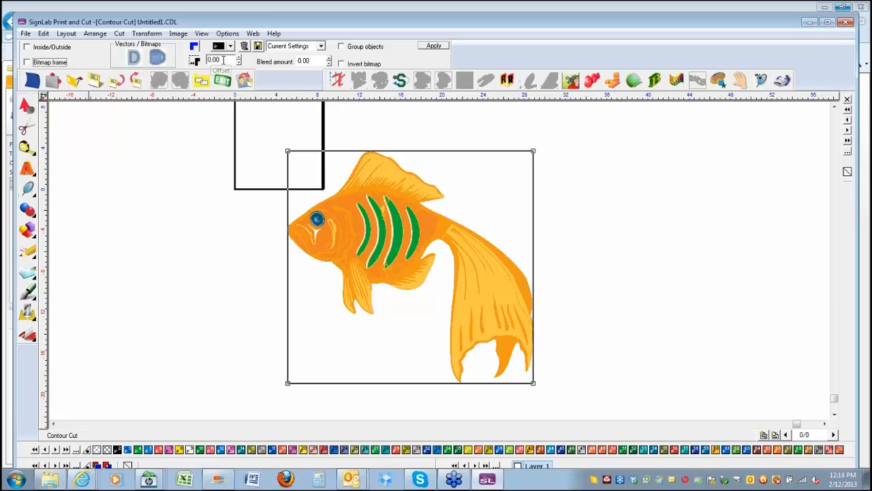
pyautogui.click(434, 46)
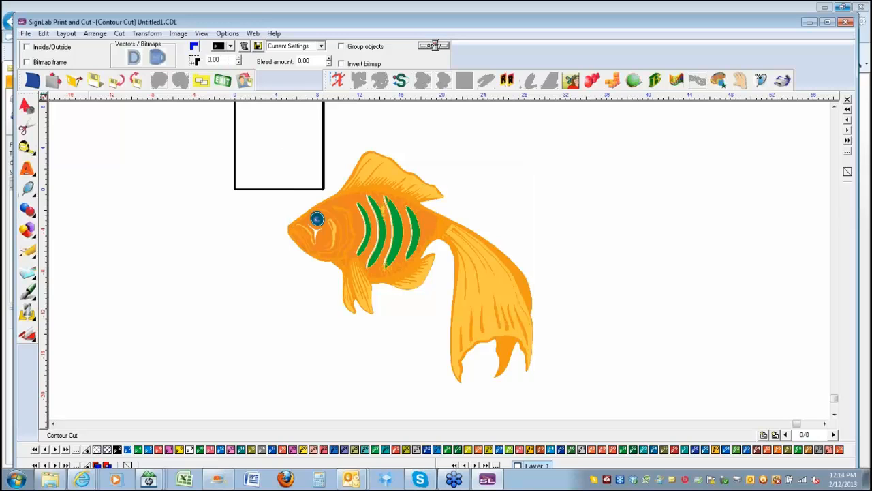
pyautogui.click(507, 271)
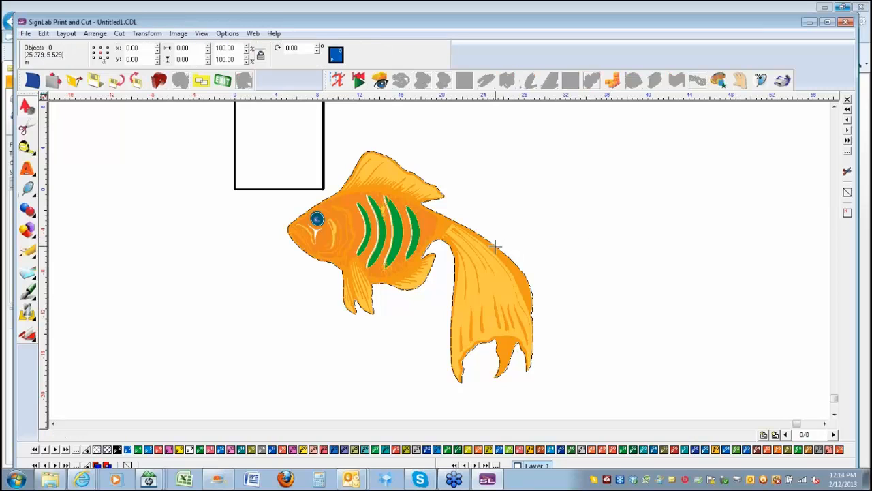
# - Delete the goldfish bitmap from under its contour cut outline and move the outline to about x 12.71, y -7.42 in
pyautogui.click(497, 247)
pyautogui.moveTo(462, 266); pyautogui.dragTo(728, 266)
pyautogui.click(403, 245)
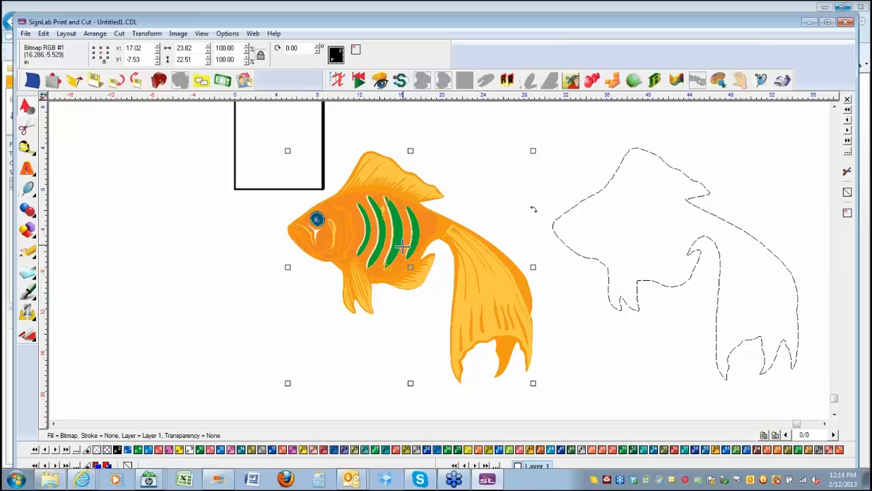
pyautogui.press('Delete')
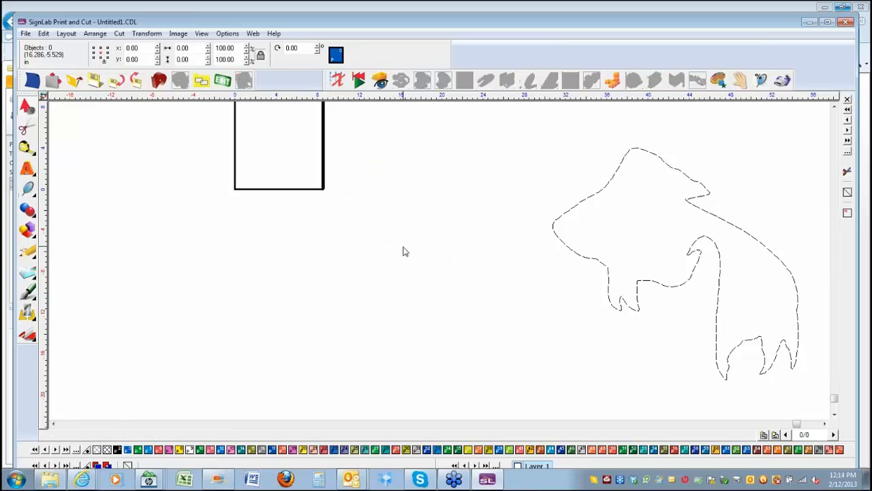
pyautogui.click(587, 197)
pyautogui.moveTo(676, 264); pyautogui.dragTo(367, 269)
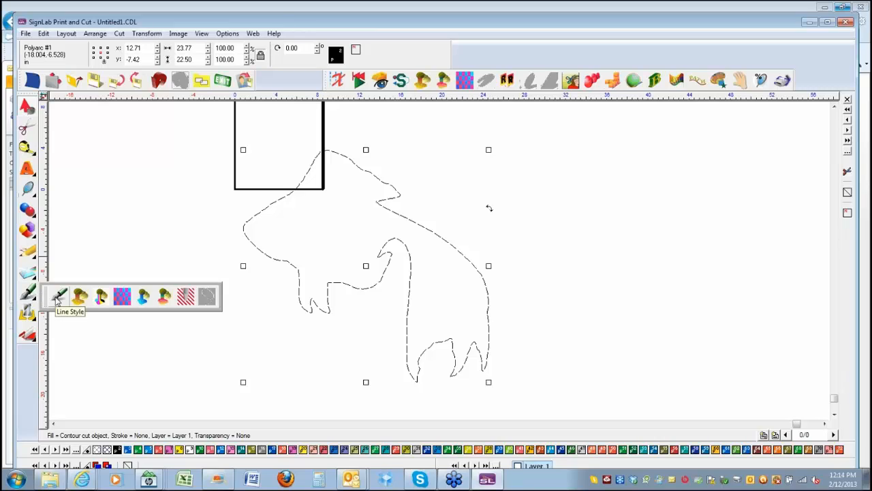
# - Start a pattern fill on the contour outline and load the patterns from the Fills folder
pyautogui.click(122, 297)
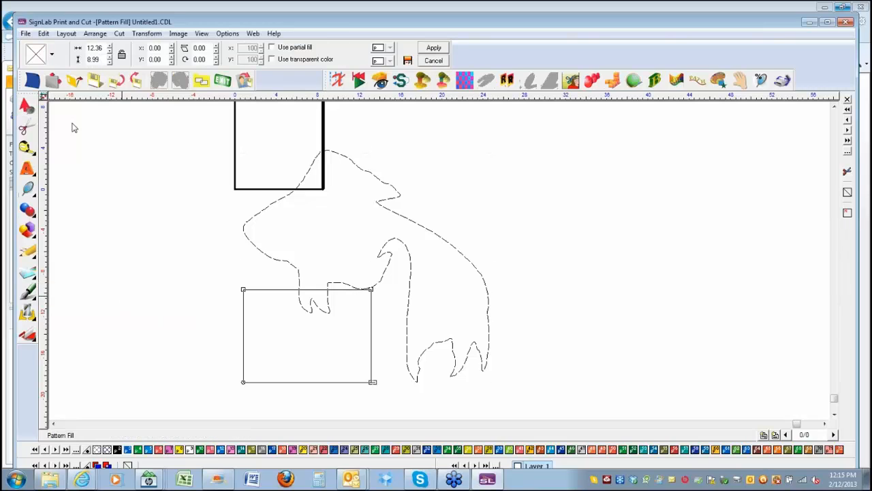
pyautogui.click(53, 59)
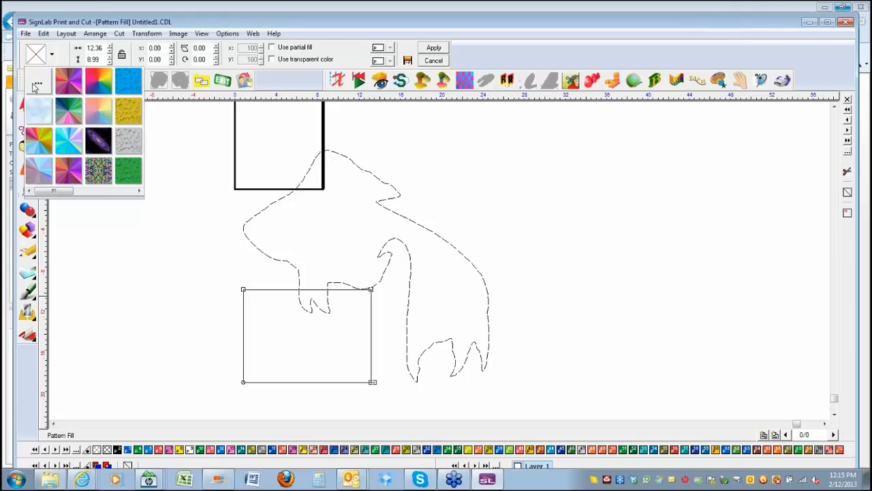
pyautogui.click(37, 84)
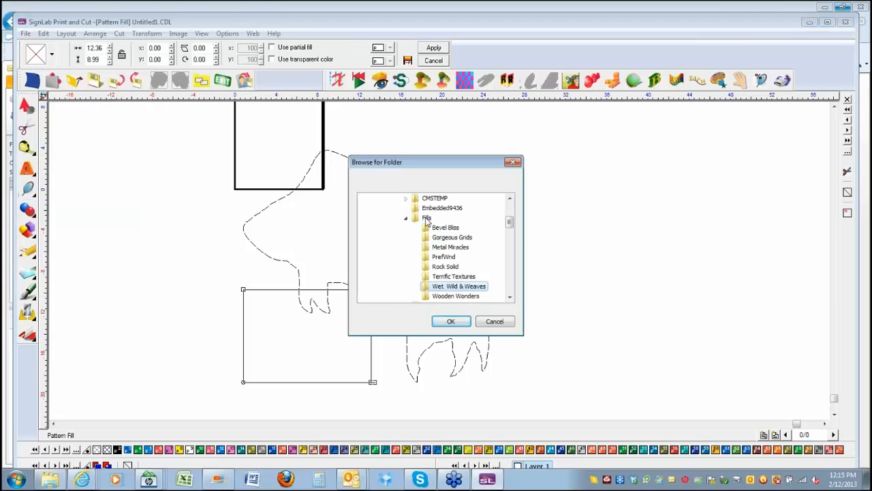
pyautogui.doubleClick(427, 218)
pyautogui.click(451, 321)
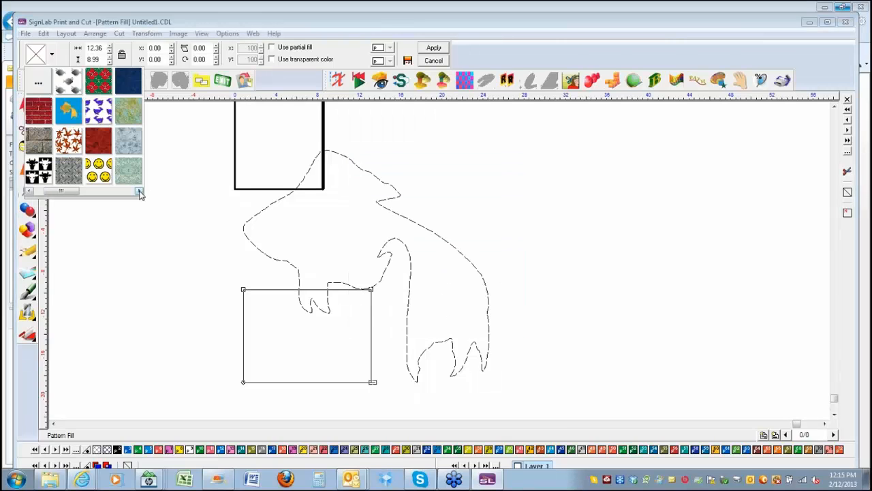
# - Fill the outline with the goldfish-on-blue pattern at a tile size of about 3.37 x 2.84 in
pyautogui.click(139, 192)
pyautogui.click(30, 192)
pyautogui.click(69, 112)
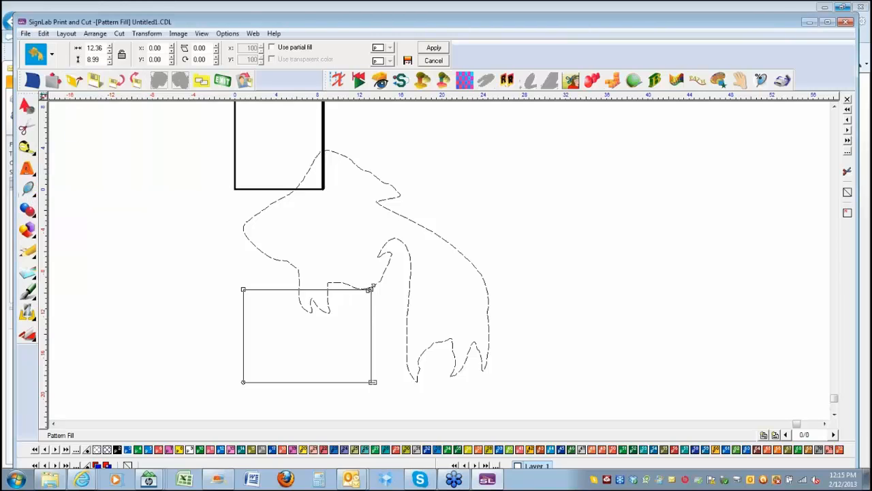
pyautogui.moveTo(369, 289); pyautogui.dragTo(278, 353)
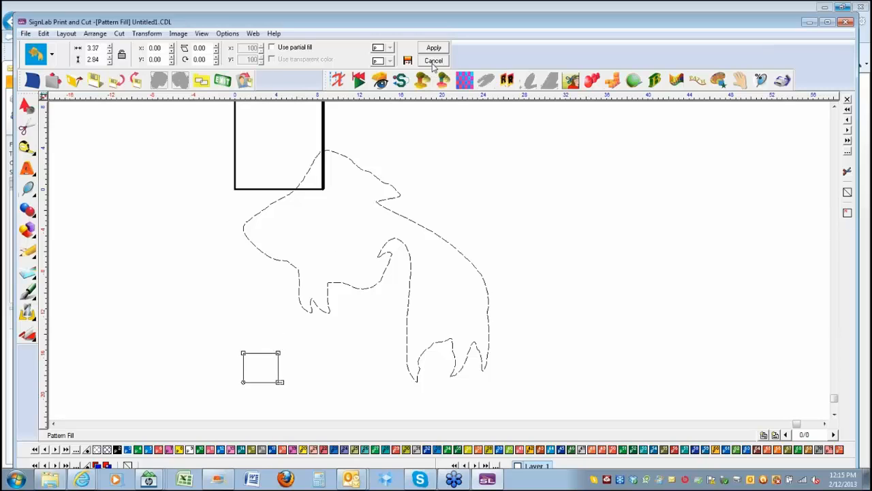
pyautogui.click(433, 48)
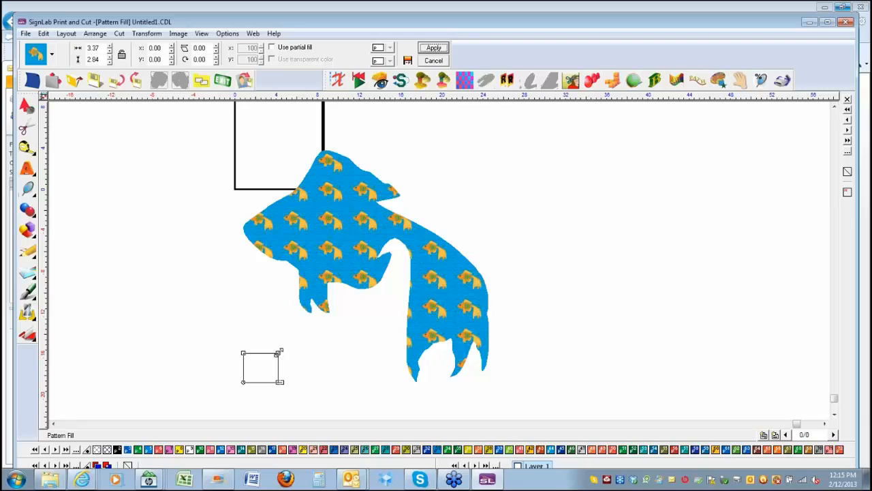
# - Try a pattern tile of about 4.63 x 4.10 in, apply one of about 3.94 x 3.52 in instead, and close the pattern fill
pyautogui.moveTo(279, 352); pyautogui.dragTo(291, 339)
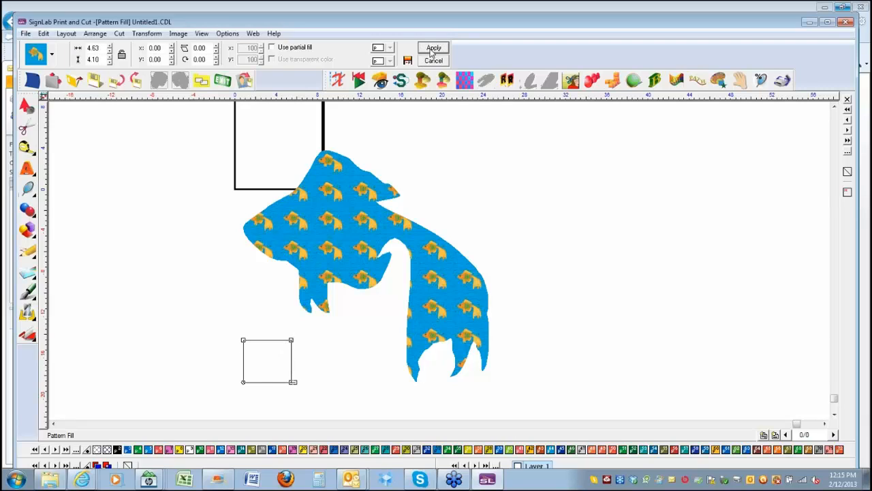
pyautogui.click(432, 50)
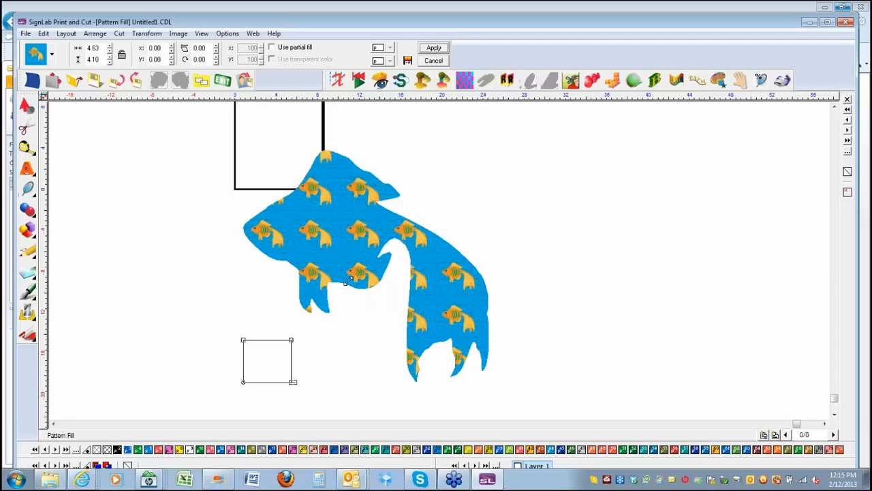
pyautogui.moveTo(292, 339); pyautogui.dragTo(285, 346)
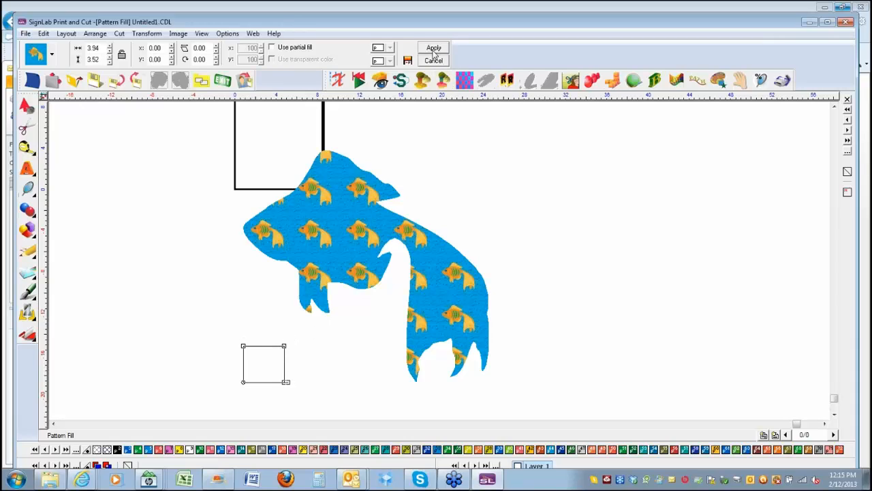
pyautogui.click(433, 49)
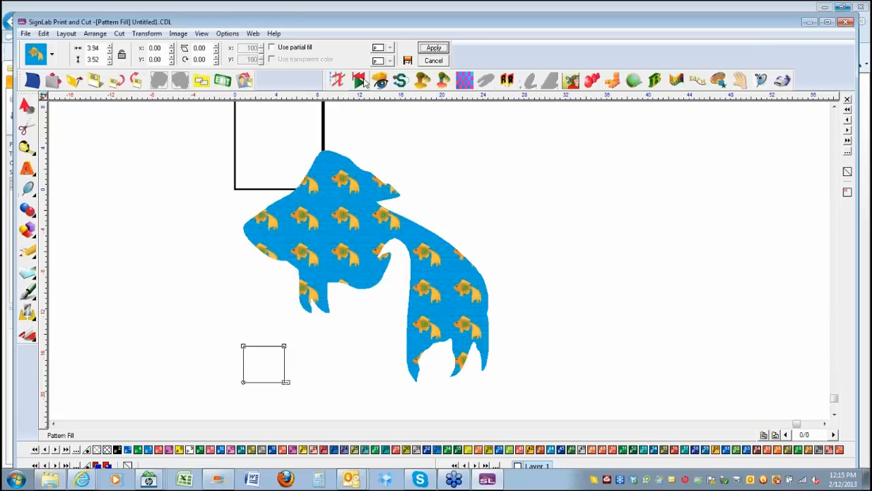
pyautogui.click(433, 60)
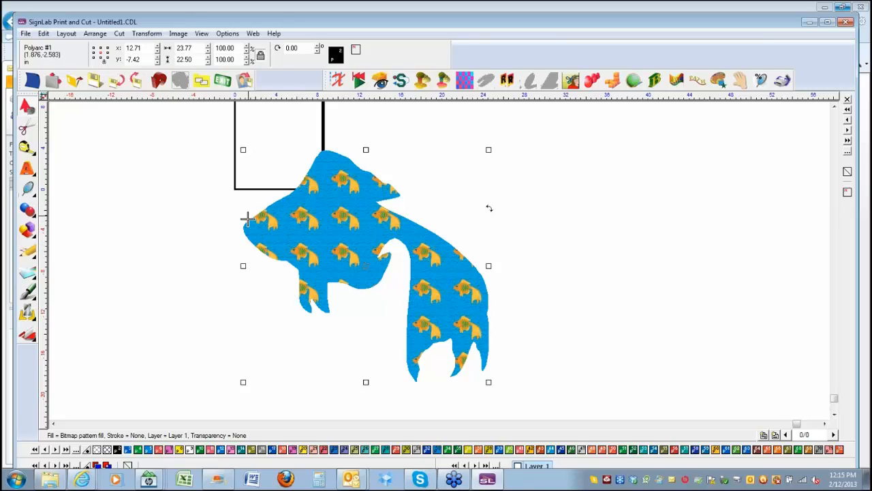
# - Add a thick line stroke to the patterned fish shape and set its color style to Bevel
pyautogui.click(30, 293)
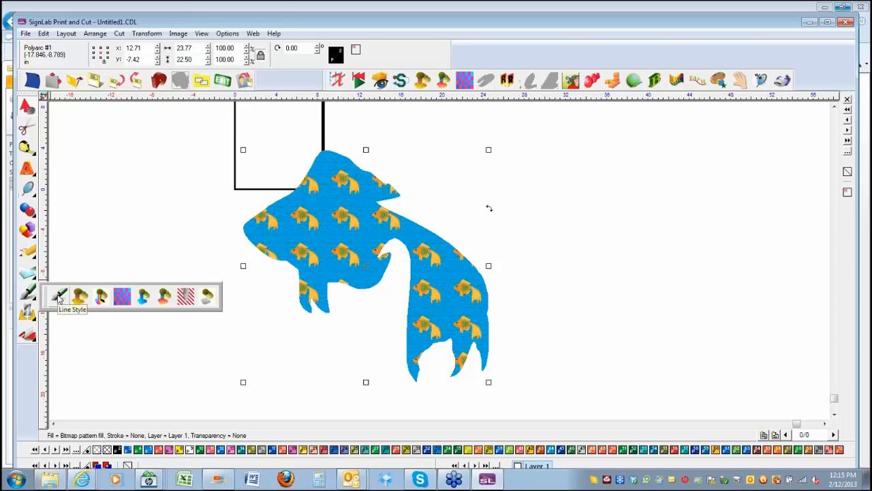
pyautogui.click(60, 297)
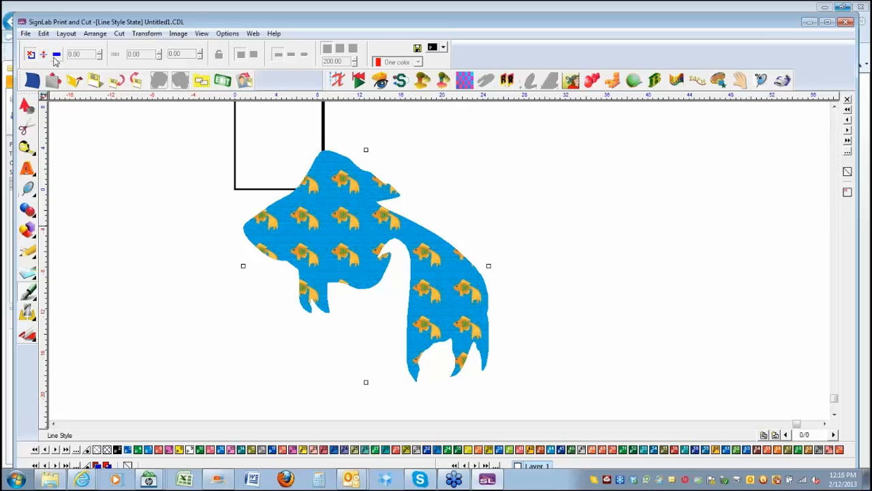
pyautogui.click(58, 59)
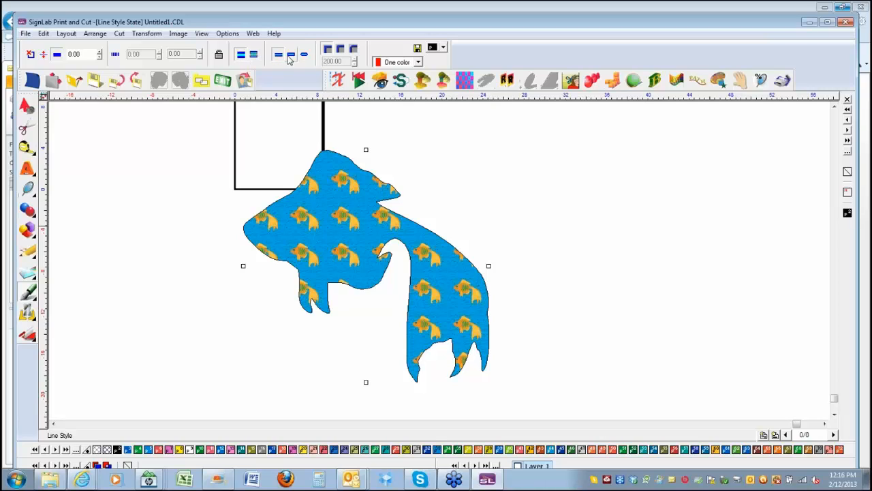
pyautogui.click(418, 63)
pyautogui.click(399, 100)
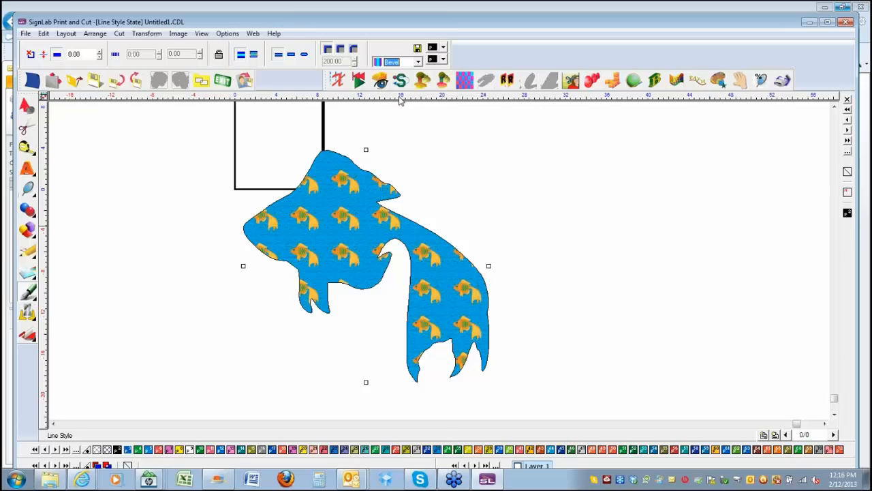
# - Set the bevel's second color to RGB (0,34,218) and the line thickness to 0.20 in
pyautogui.click(444, 61)
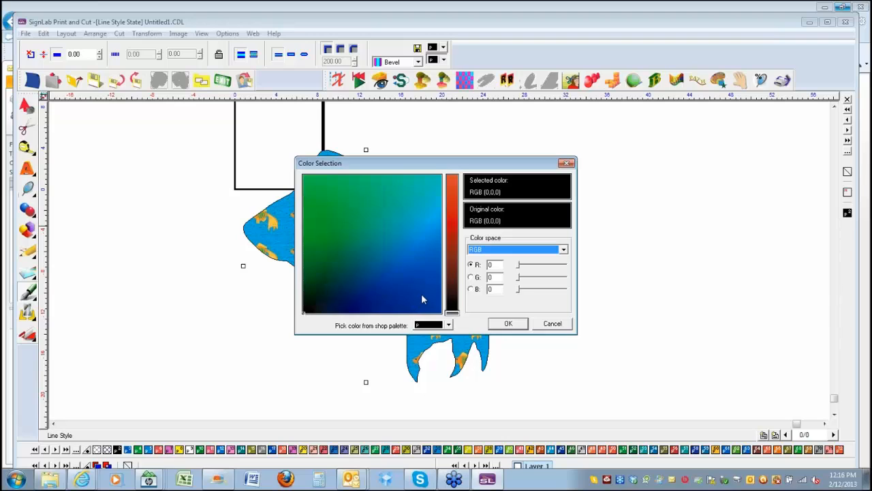
pyautogui.click(422, 294)
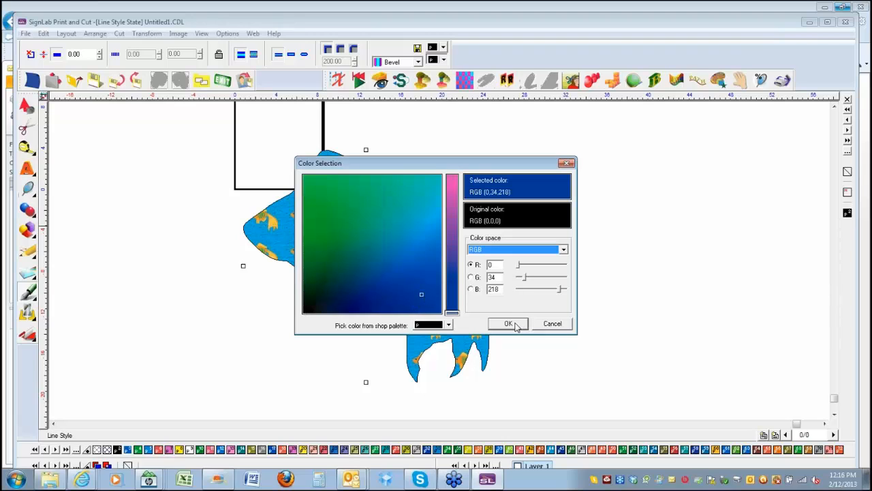
pyautogui.click(508, 324)
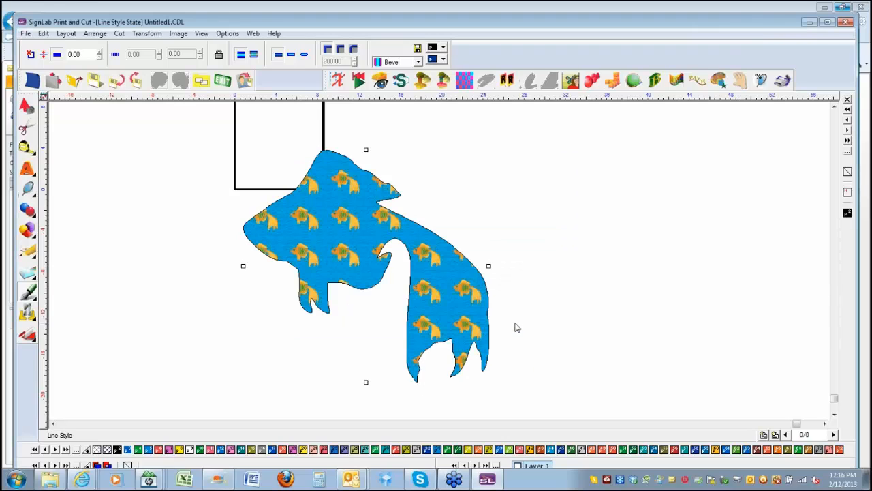
pyautogui.click(100, 53)
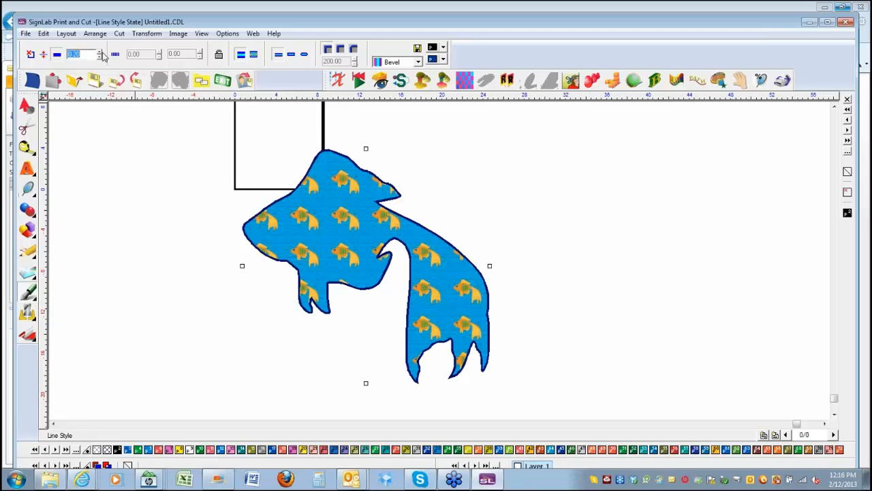
# - Change the bevel's second color to the lighter blue RGB (0,172,236)
pyautogui.click(443, 60)
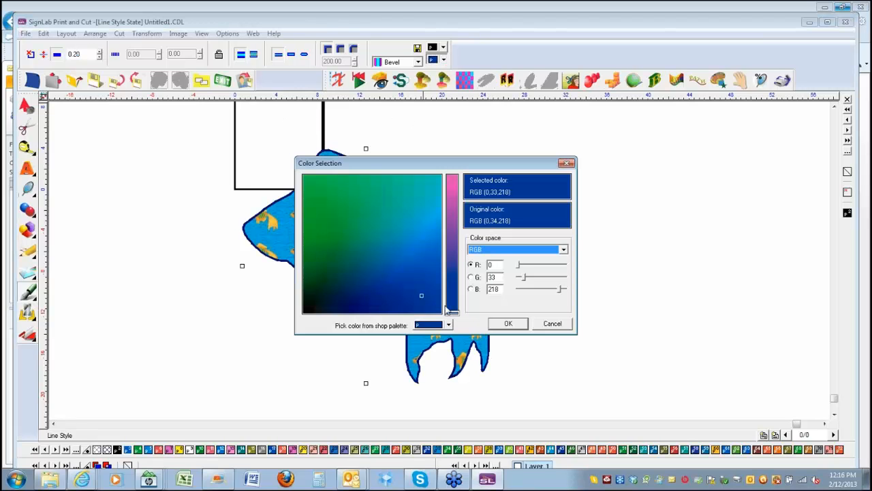
pyautogui.click(431, 221)
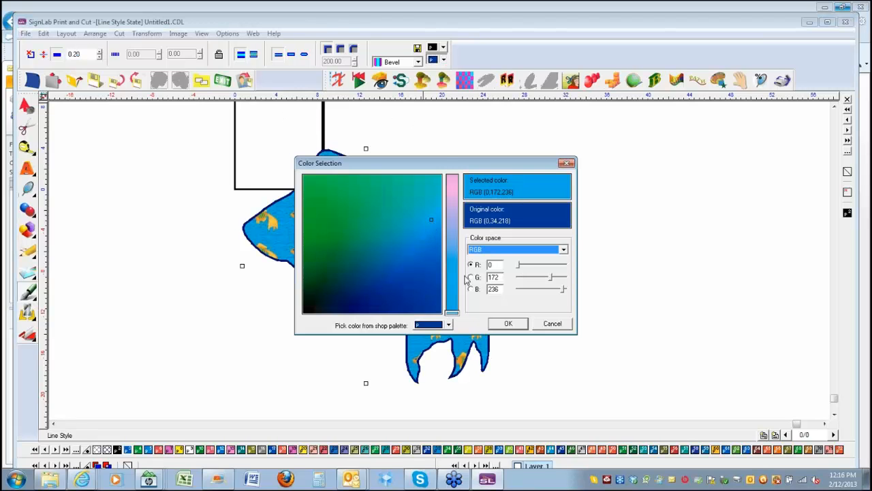
pyautogui.click(518, 324)
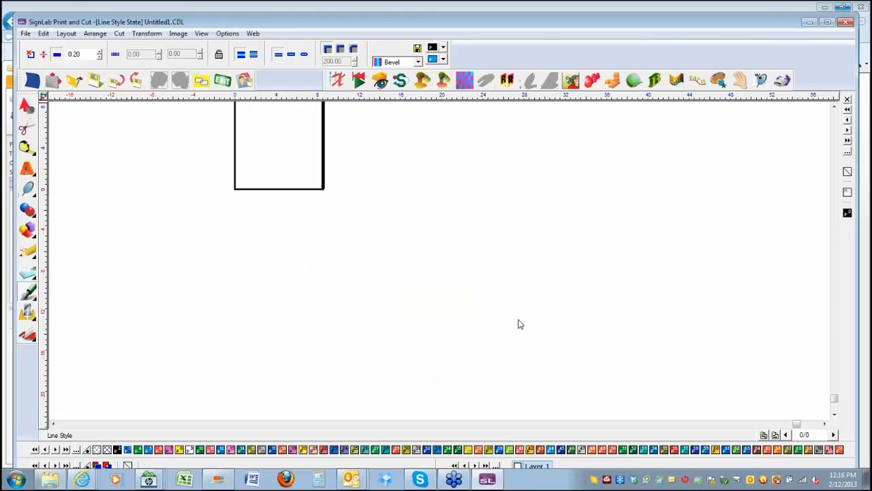
# - Examine the beveled outline close up at the fish's nose, leave line styling, reselect the shape and view it whole
pyautogui.click(29, 191)
pyautogui.click(58, 195)
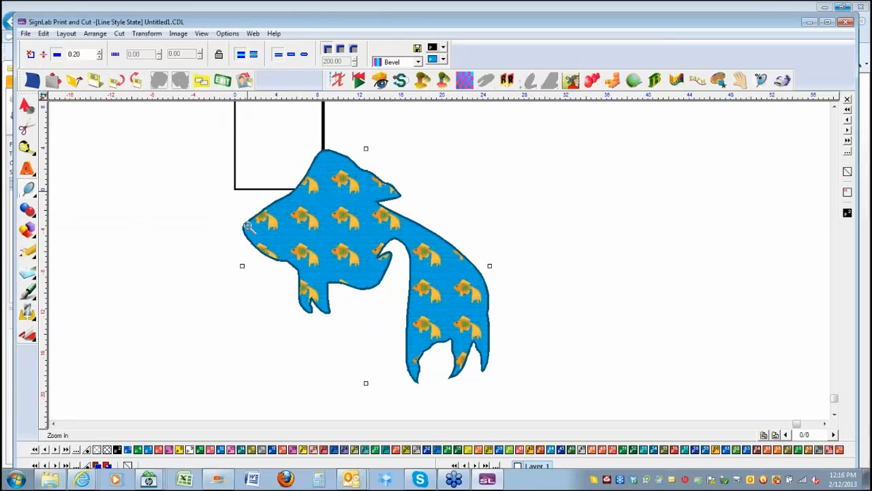
pyautogui.moveTo(229, 218); pyautogui.dragTo(256, 241)
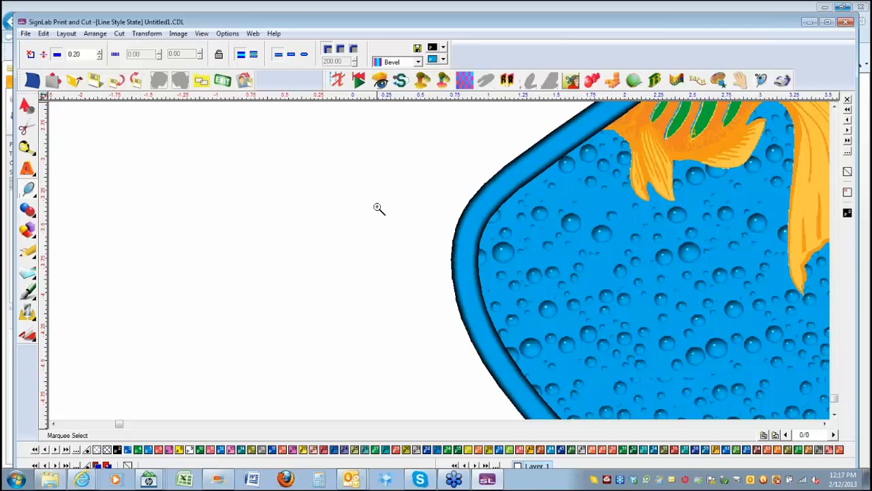
pyautogui.click(118, 173)
pyautogui.click(286, 245)
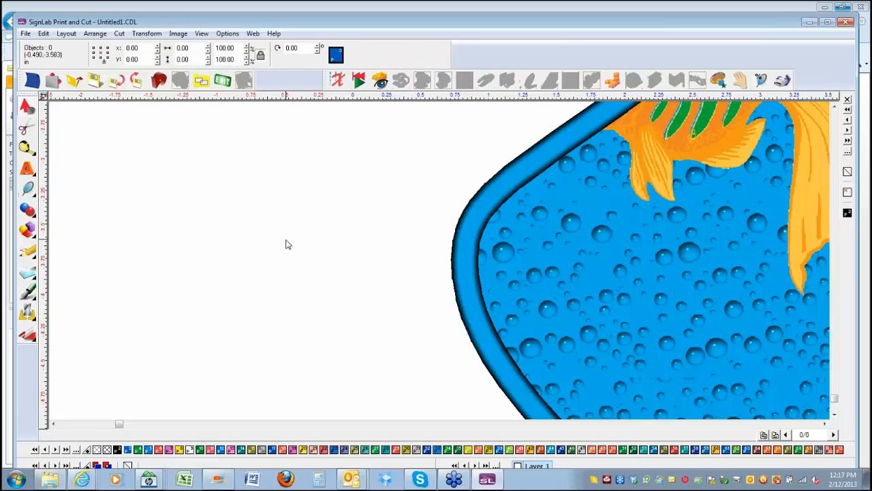
pyautogui.press('Tab')
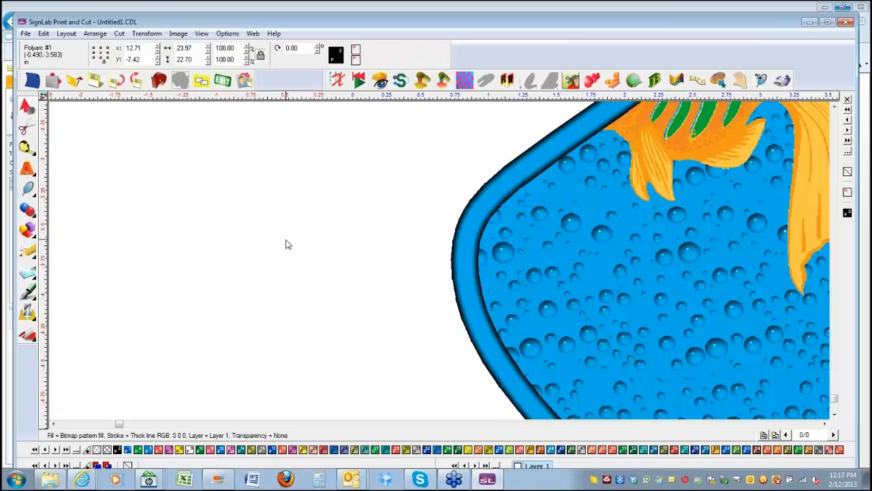
pyautogui.press('F4')
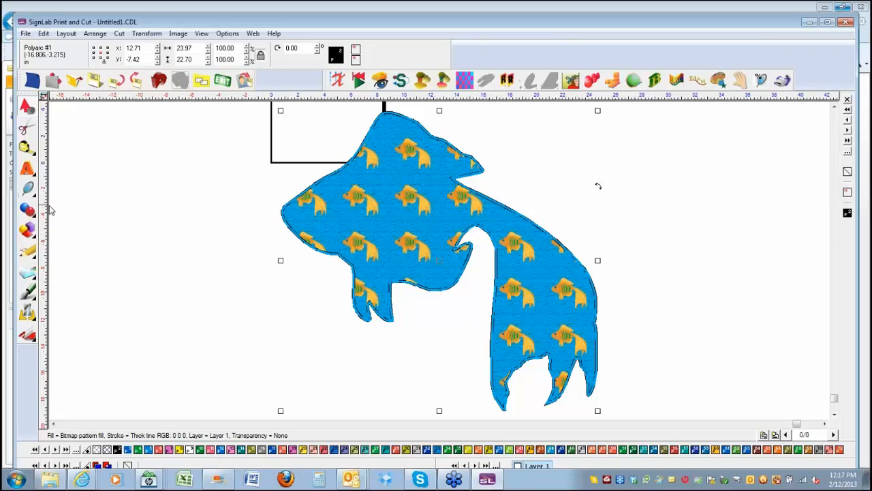
pyautogui.press('F5')
# - Compose the two-line text "Tropic Isle" / "Aquarium" over the front of the fish's body in the GOULDHYR font
pyautogui.click(27, 169)
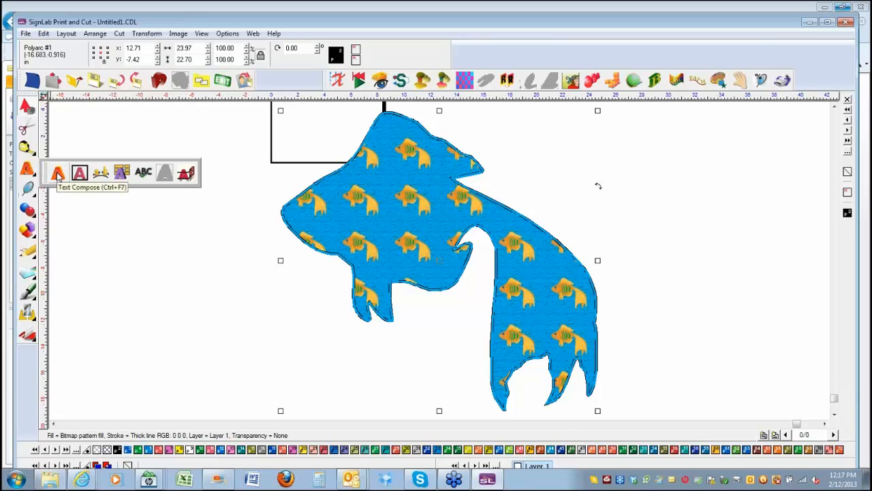
pyautogui.click(58, 174)
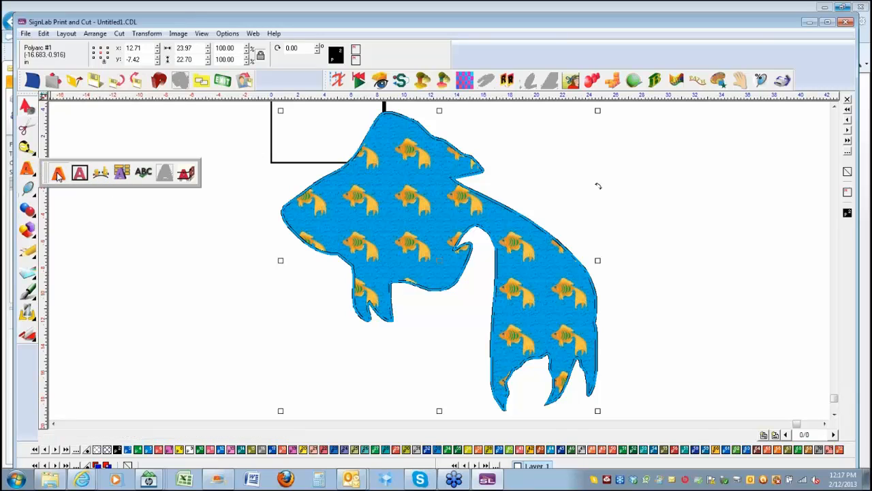
pyautogui.click(324, 207)
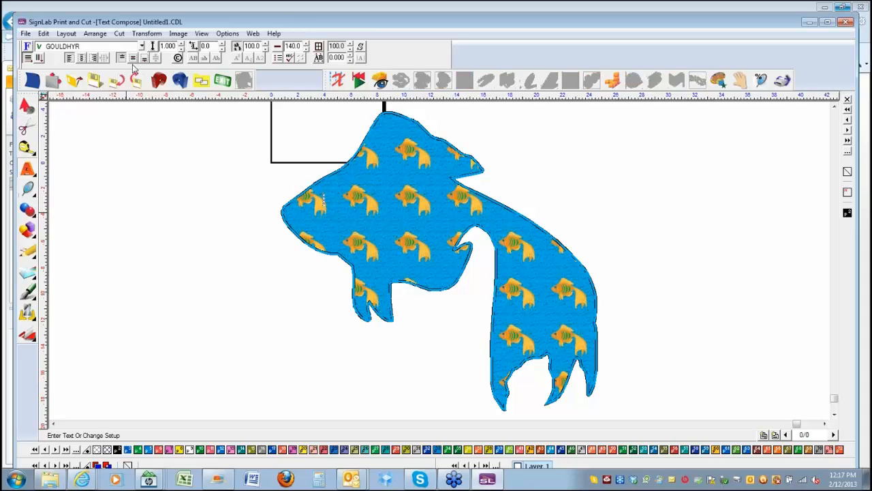
pyautogui.write('Tr')
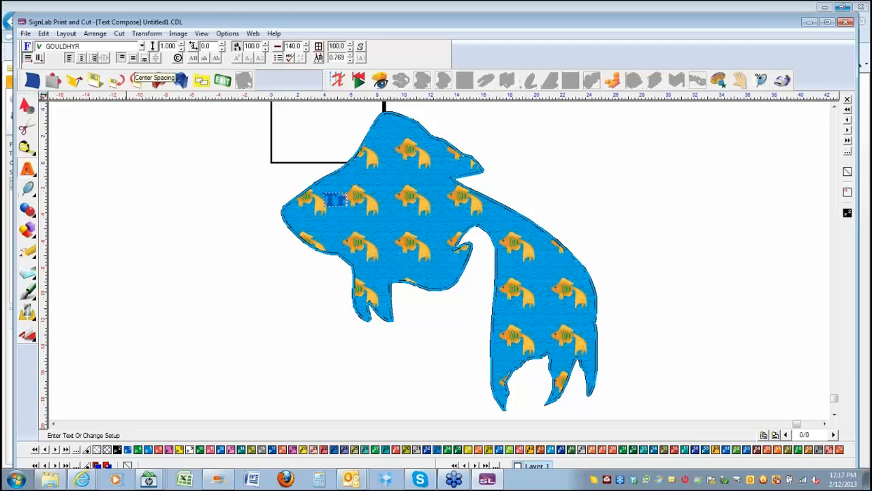
pyautogui.write('opic')
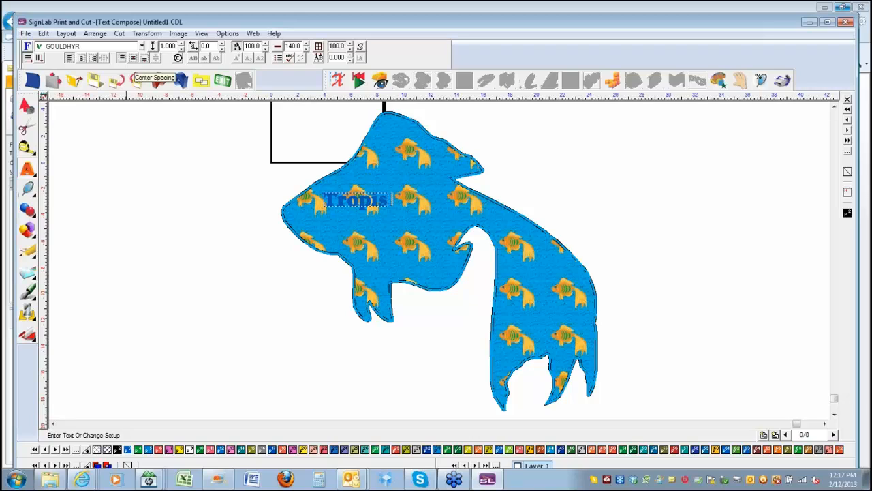
pyautogui.write('a')
pyautogui.press('BackSpace')
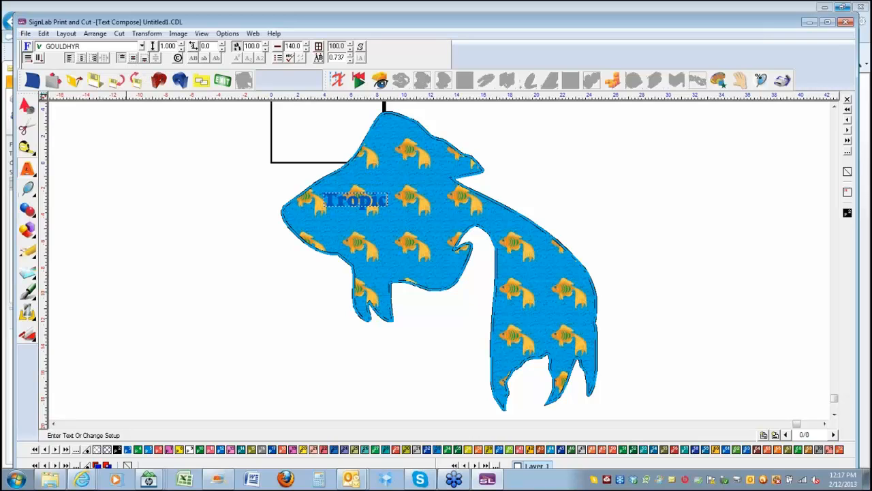
pyautogui.write('Isle')
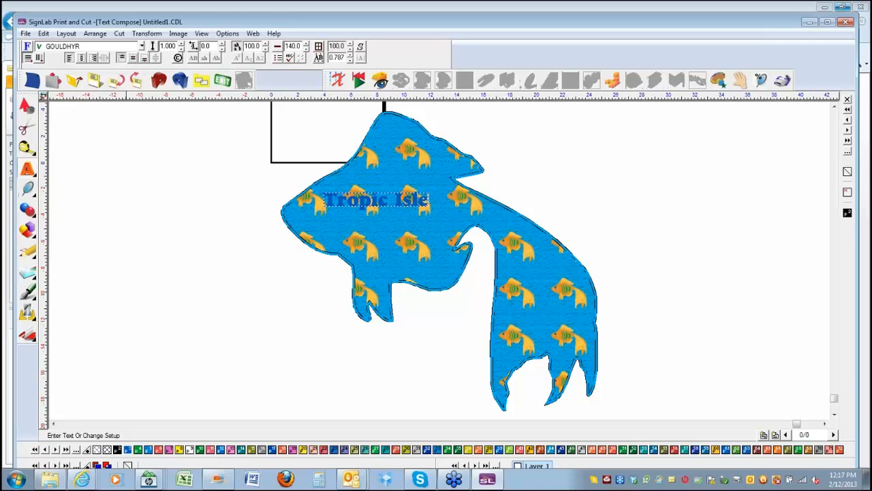
pyautogui.press('Return')
pyautogui.write('Aquar')
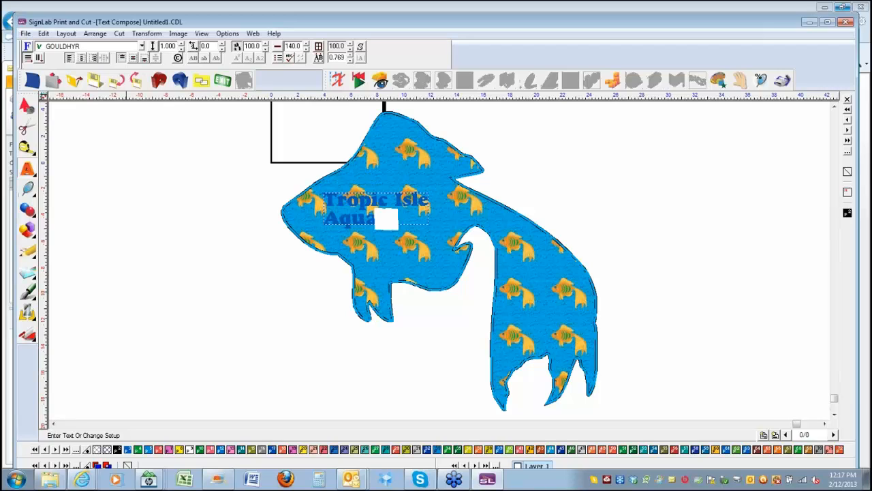
pyautogui.write('ium')
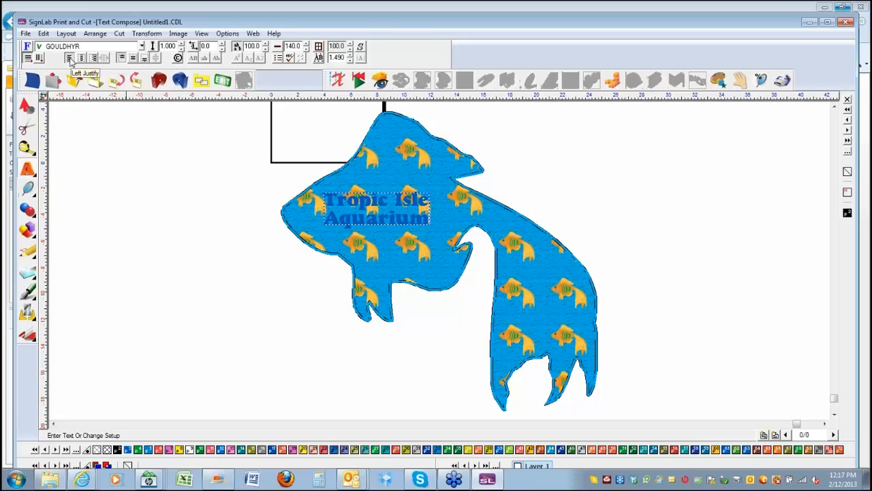
pyautogui.click(145, 260)
# - Enlarge the "Tropic Isle Aquarium" text to about 9.61 by 3.38 in across the fish's body
pyautogui.click(471, 158)
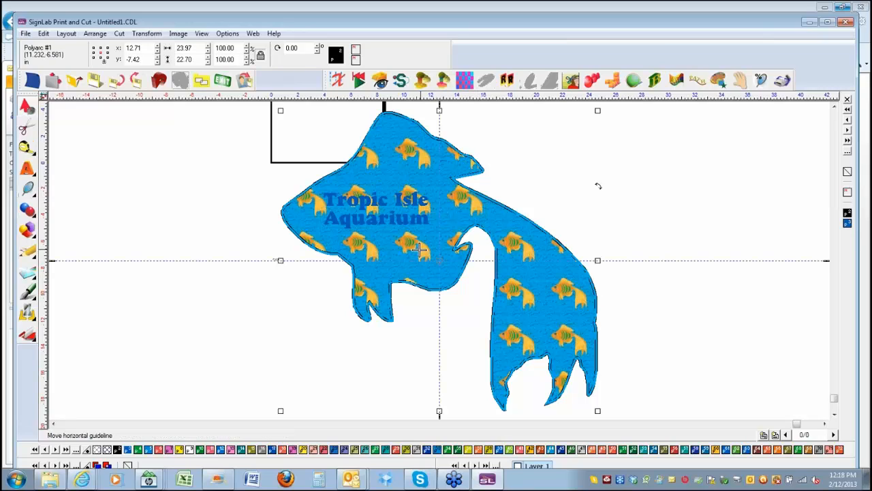
pyautogui.click(349, 220)
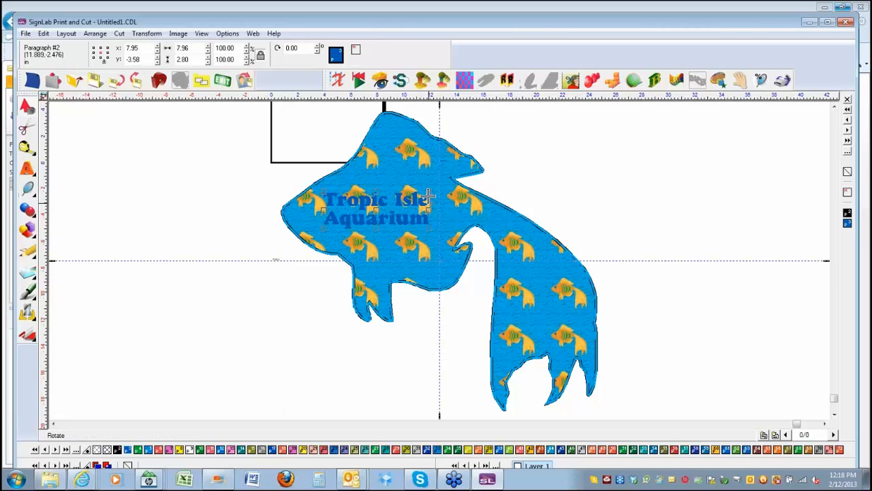
pyautogui.moveTo(430, 192); pyautogui.dragTo(448, 185)
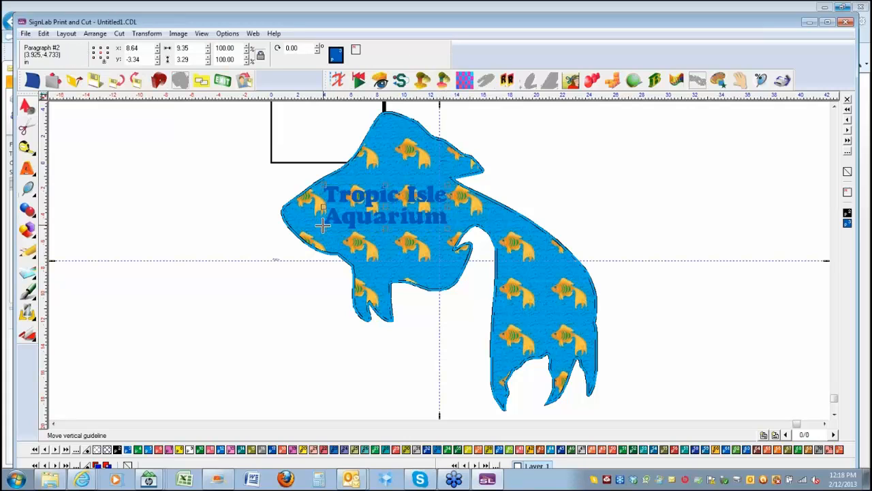
pyautogui.moveTo(323, 229); pyautogui.dragTo(323, 236)
pyautogui.click(164, 210)
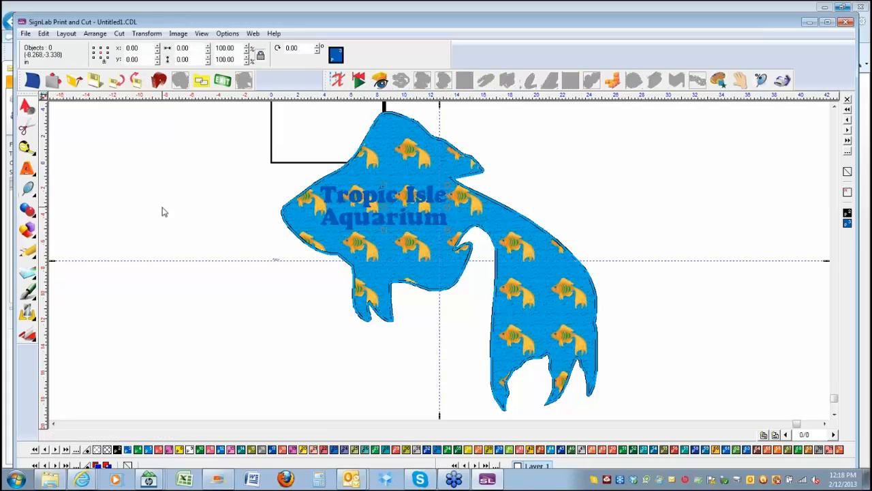
# - Add a thick one-color line stroke of 0.10 in to the "Tropic Isle Aquarium" text
pyautogui.click(334, 217)
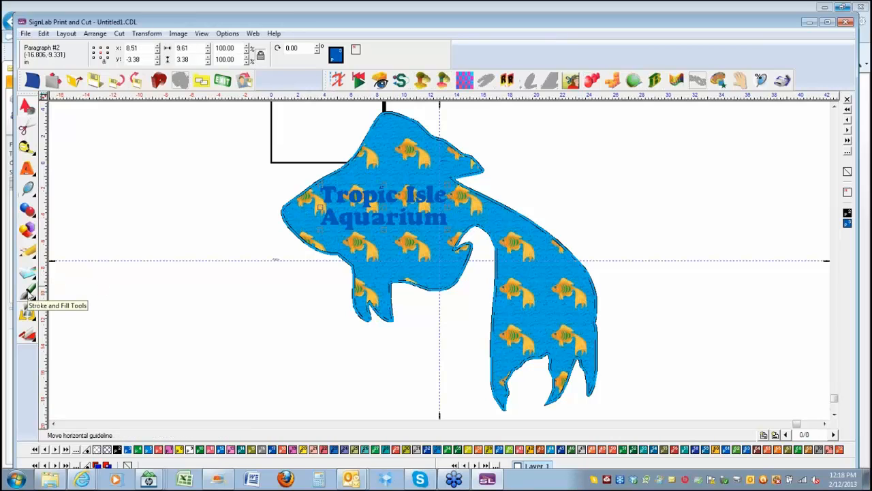
pyautogui.click(28, 294)
pyautogui.click(60, 300)
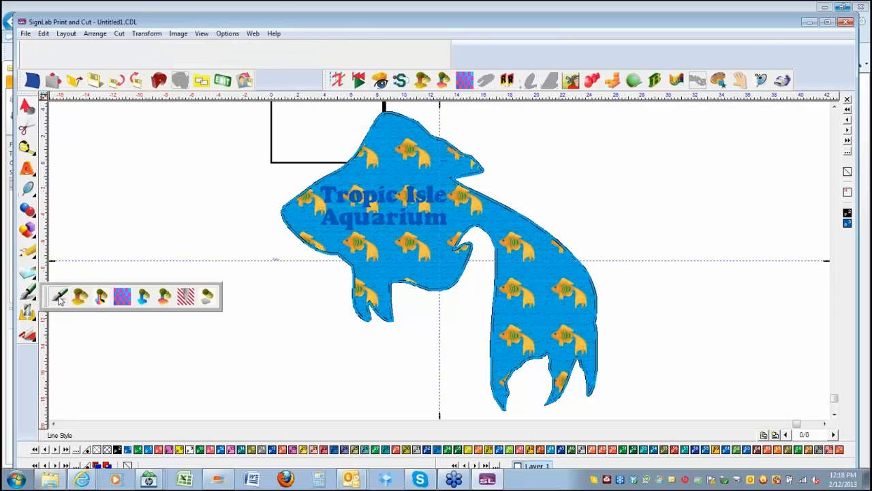
pyautogui.click(57, 57)
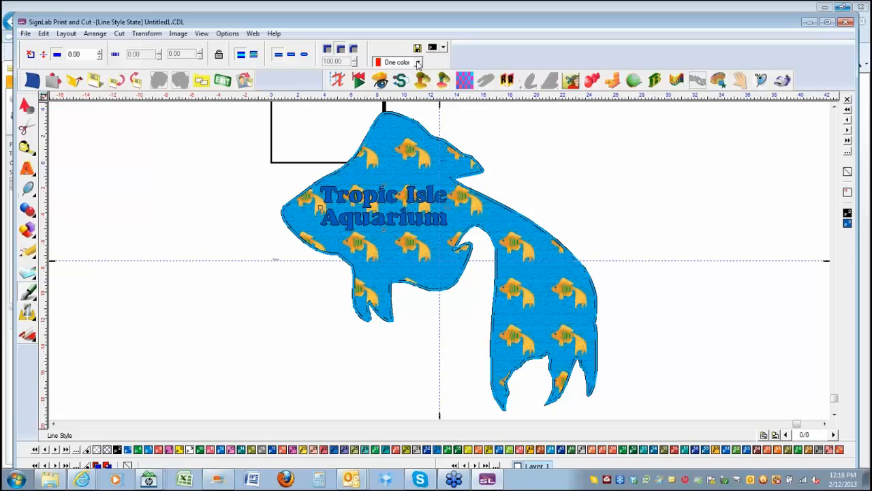
pyautogui.click(101, 54)
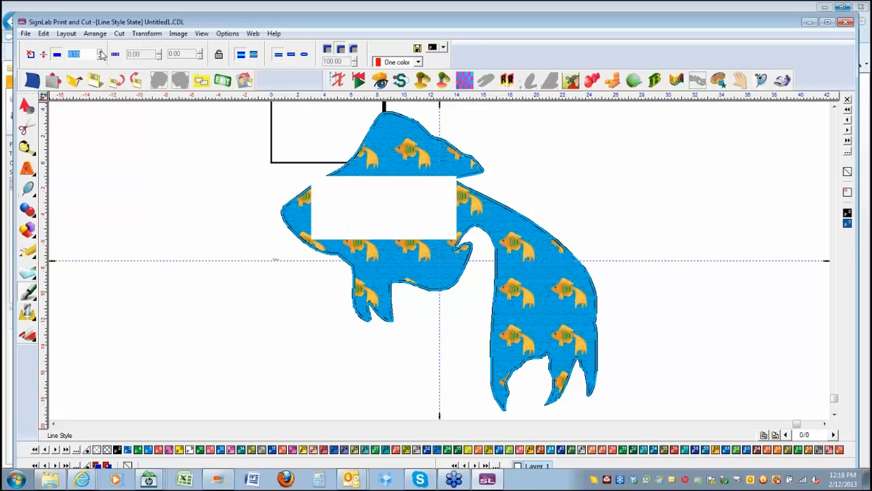
pyautogui.click(136, 202)
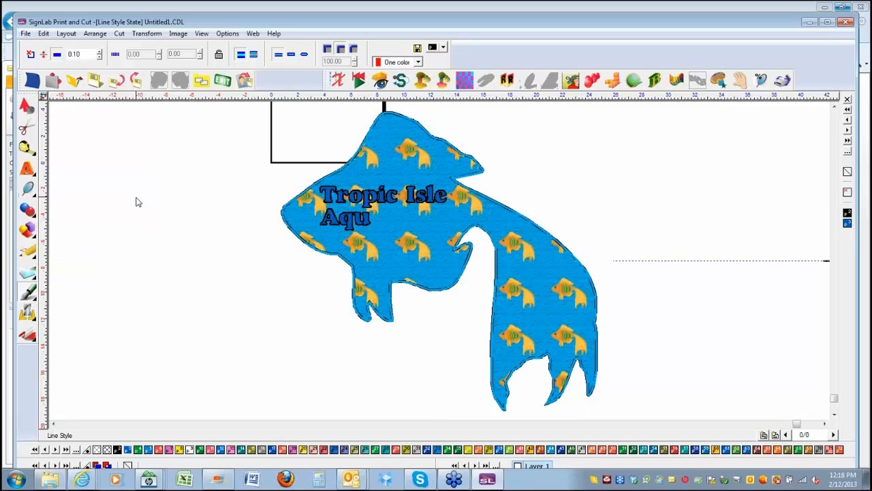
# - Examine the outlined lettering close up and check the text's fill and stroke colors
pyautogui.click(30, 190)
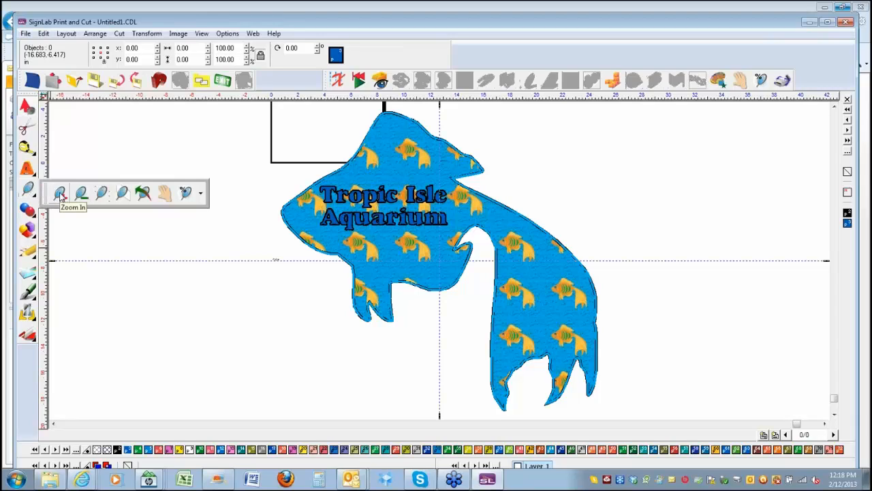
pyautogui.click(60, 195)
pyautogui.moveTo(284, 167); pyautogui.dragTo(478, 250)
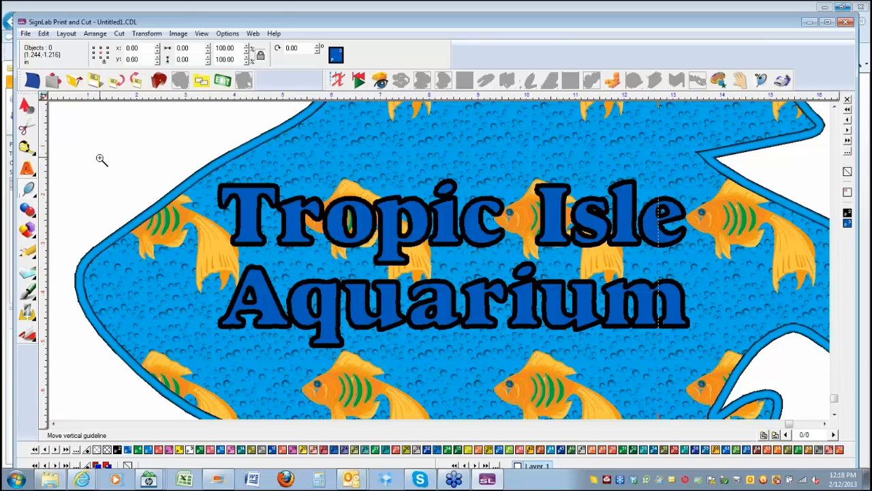
pyautogui.press('Escape')
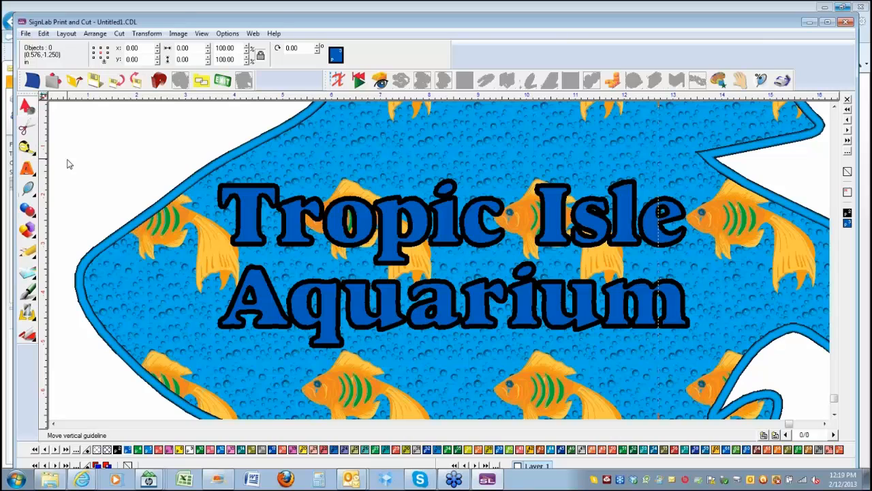
pyautogui.click(250, 217)
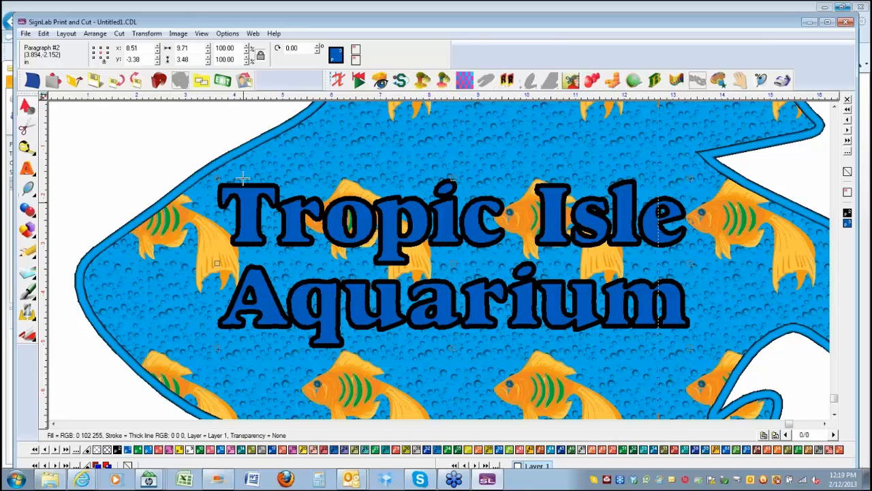
pyautogui.click(123, 171)
pyautogui.click(225, 185)
pyautogui.click(777, 182)
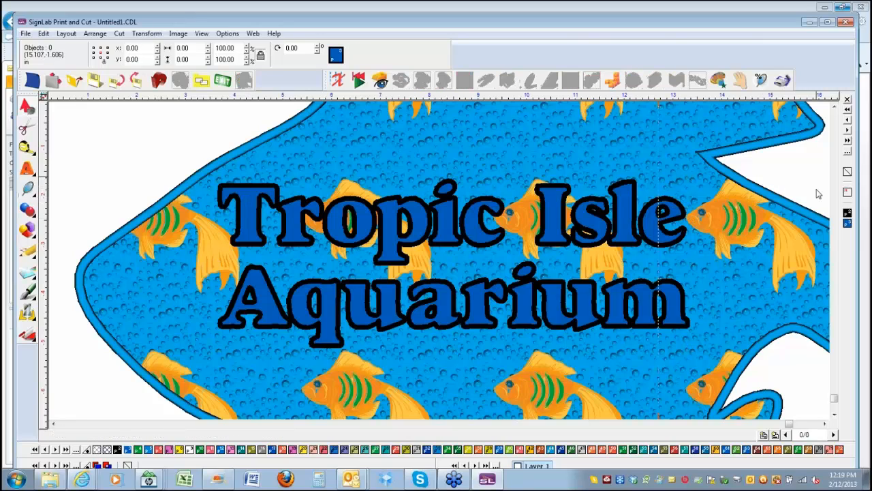
# - Select the blue lettering and replace its solid fill with a radial gradient fill
pyautogui.click(849, 225)
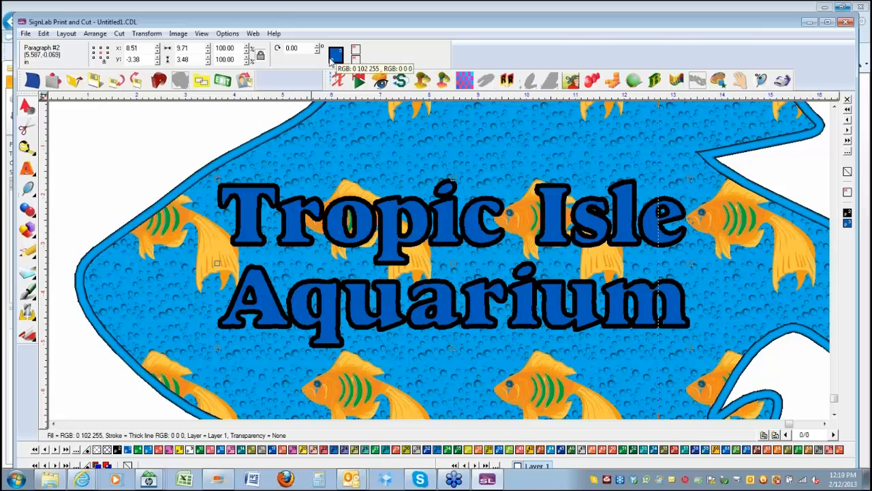
pyautogui.click(27, 293)
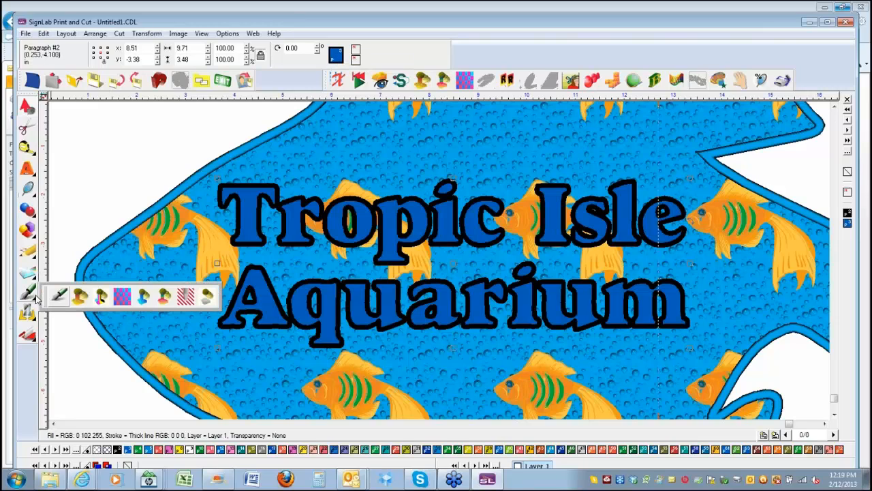
pyautogui.click(80, 297)
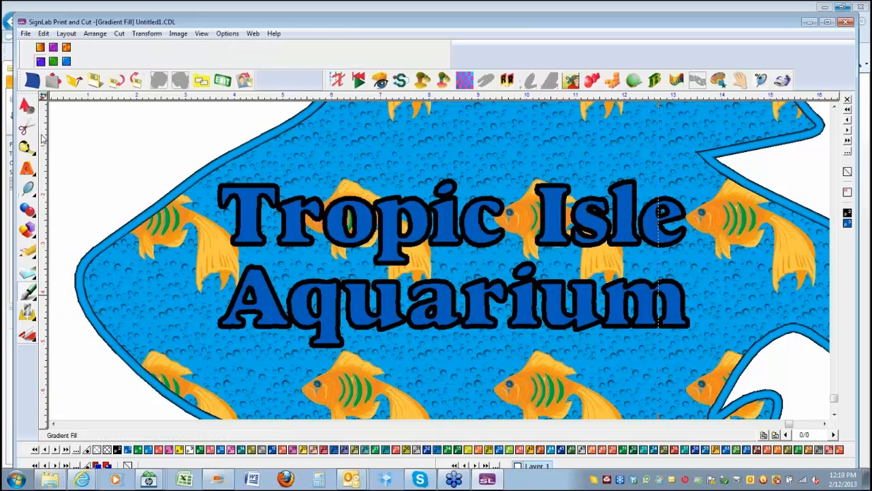
pyautogui.click(54, 48)
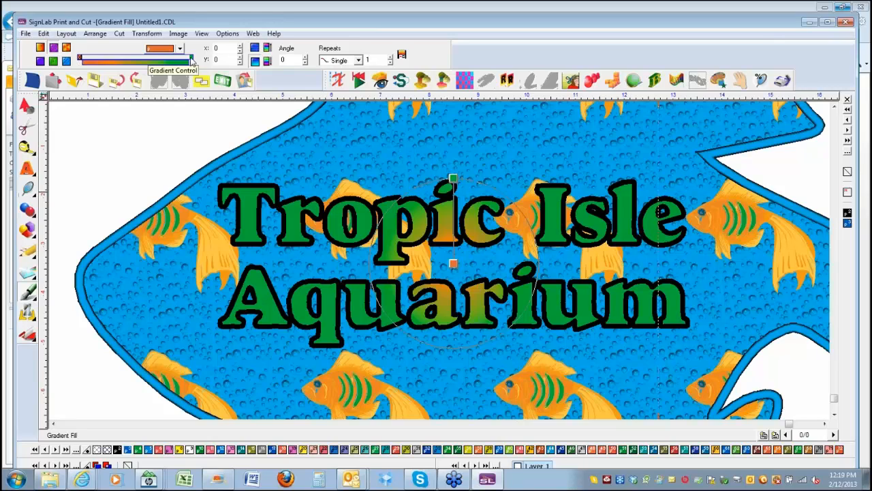
# - Add a middle color to the text's gradient and set it to red
pyautogui.click(138, 60)
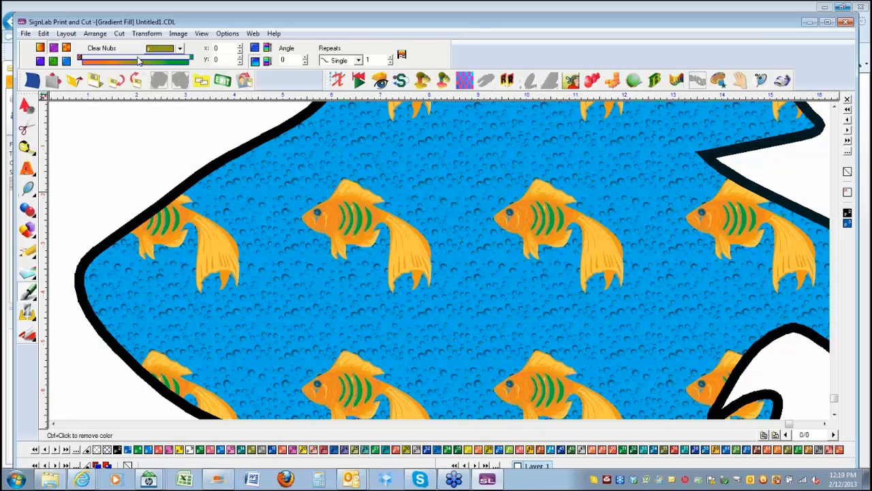
pyautogui.click(182, 50)
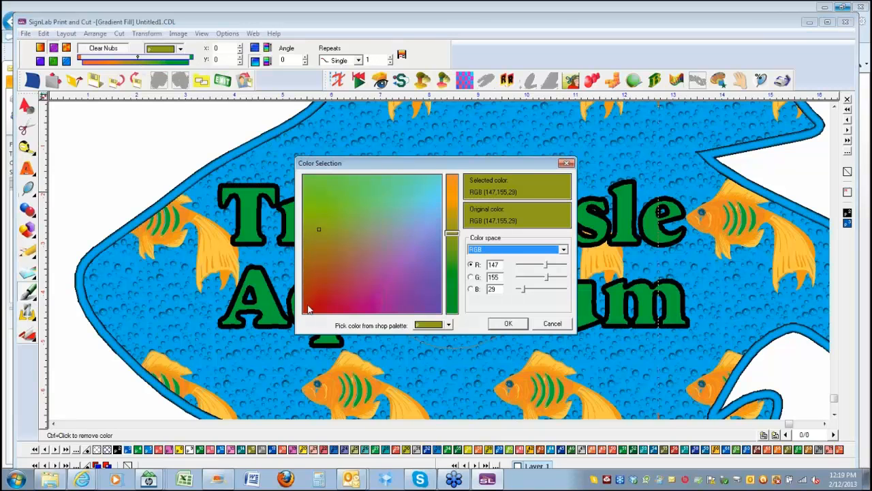
pyautogui.click(309, 304)
pyautogui.click(508, 324)
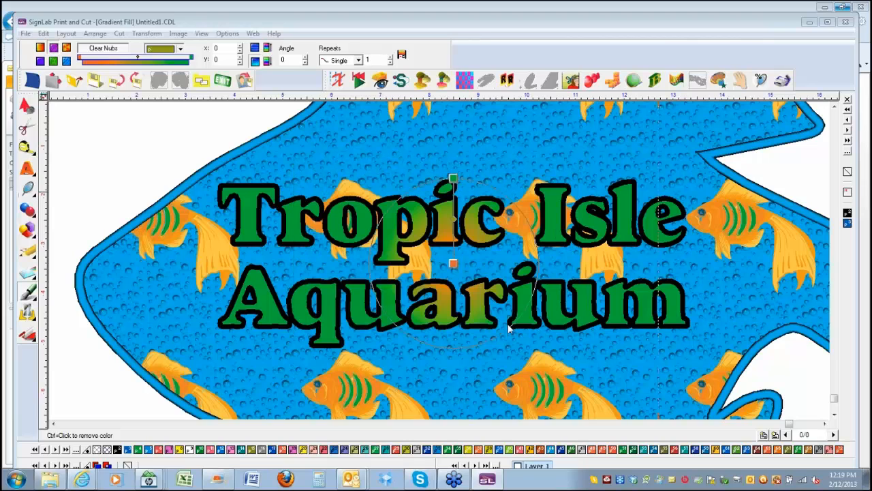
# - Stretch the gradient's green end to the lettering's edge at an angle of 271 and shift the red middle color slightly toward the center
pyautogui.click(454, 177)
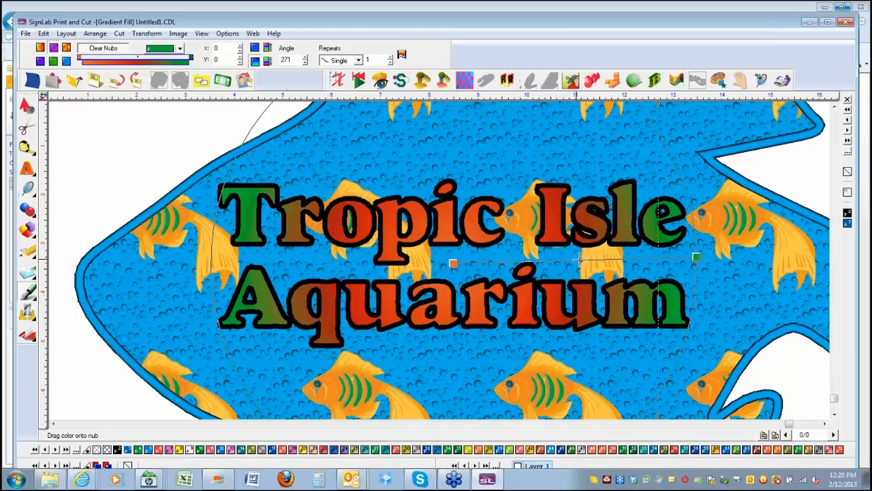
pyautogui.moveTo(579, 259)
pyautogui.mouseDown()
pyautogui.moveTo(533, 265)
pyautogui.moveTo(622, 259)
pyautogui.mouseUp()
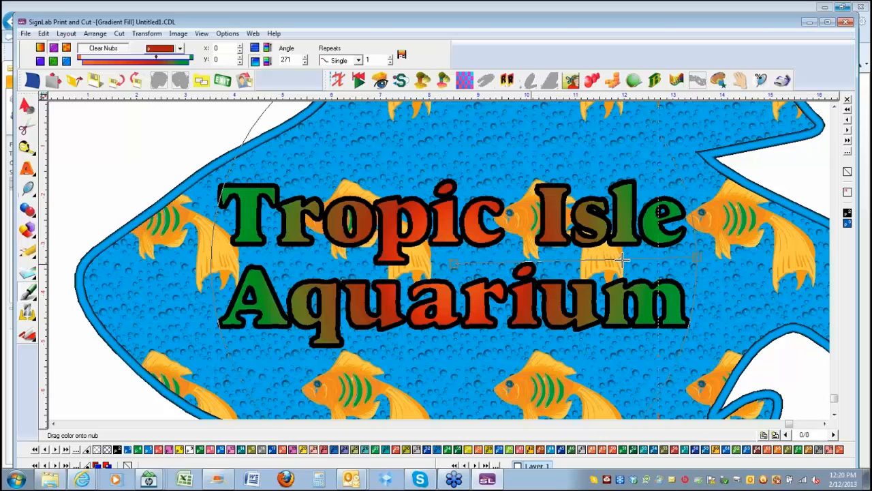
pyautogui.moveTo(622, 259); pyautogui.dragTo(556, 261)
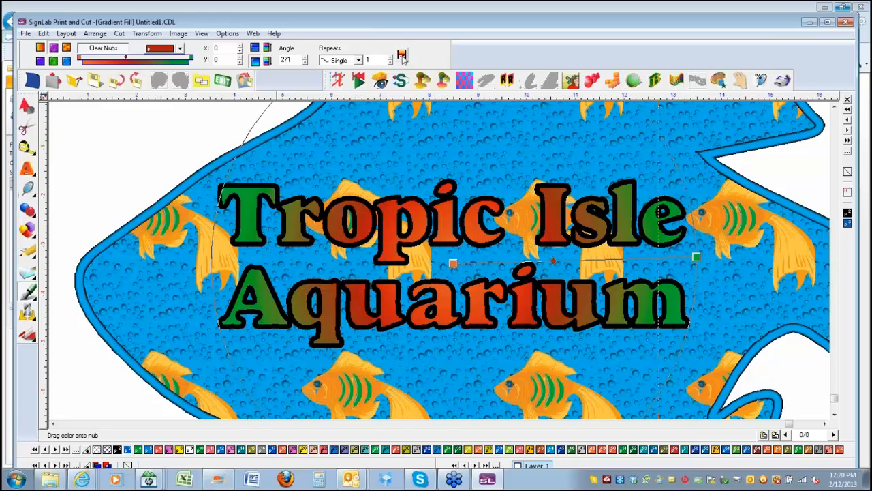
# - Go to the end of the color palette, check the palette's save options, and leave gradient editing
pyautogui.click(65, 449)
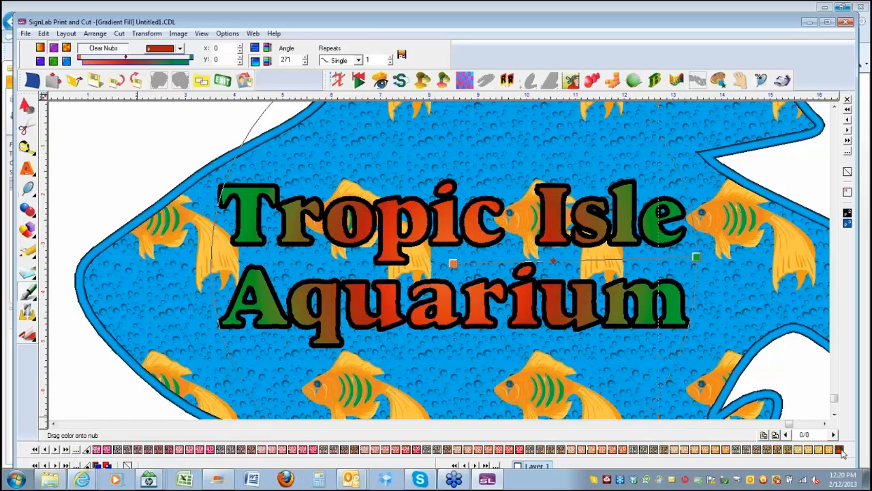
pyautogui.rightClick(77, 455)
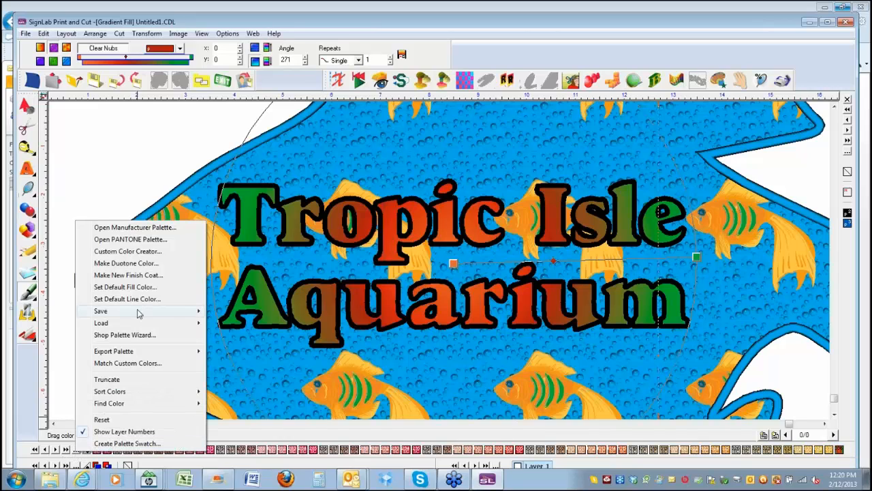
pyautogui.moveTo(171, 310)
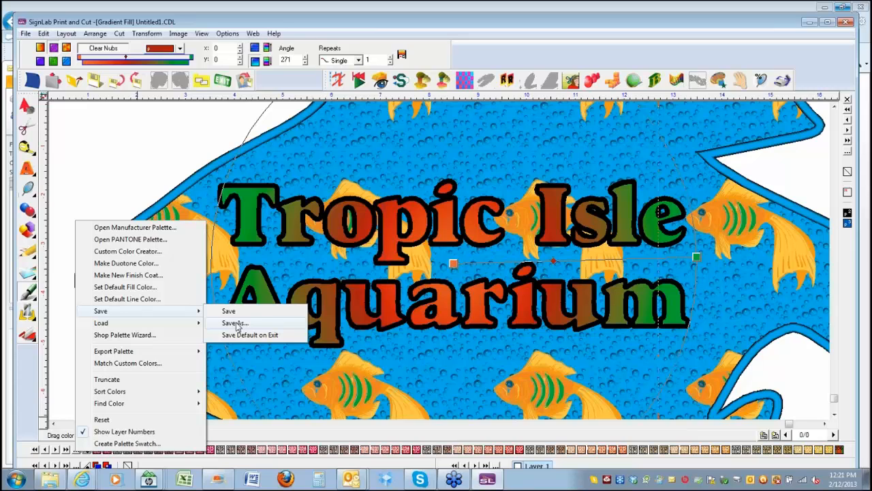
pyautogui.click(109, 171)
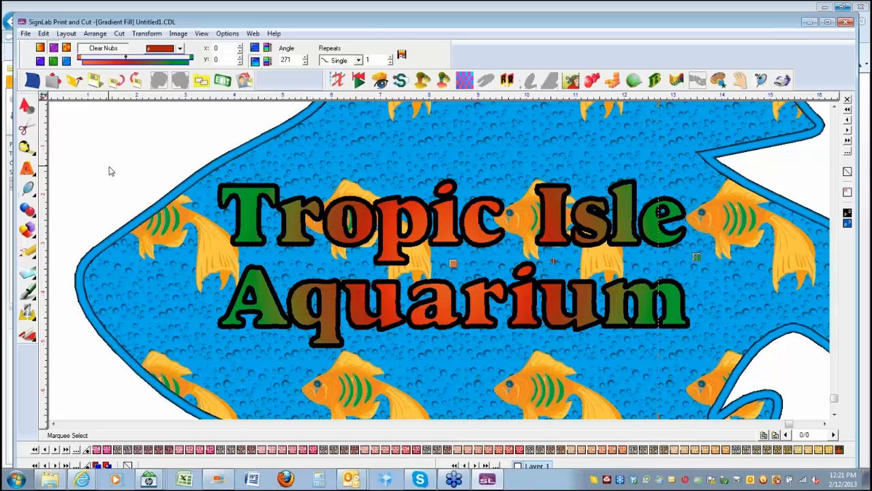
pyautogui.click(109, 167)
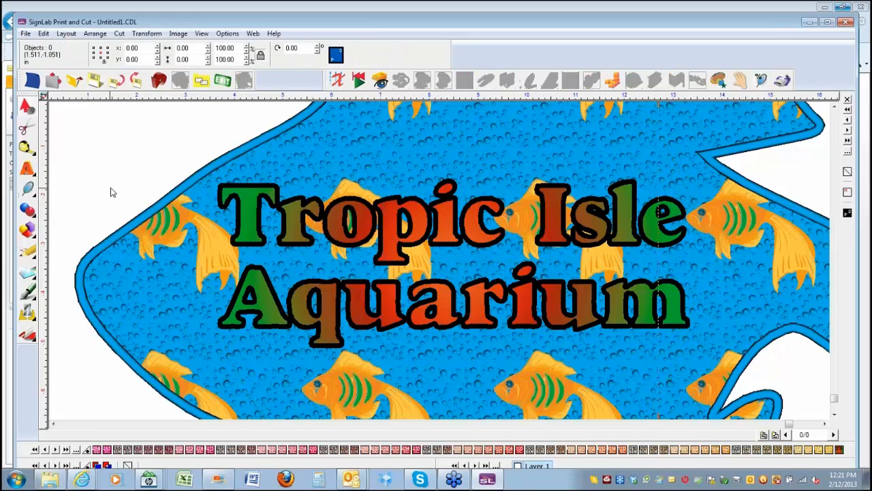
# - Open the lettering for text editing and replace the first u in "Aquarium" with an a
pyautogui.click(258, 221)
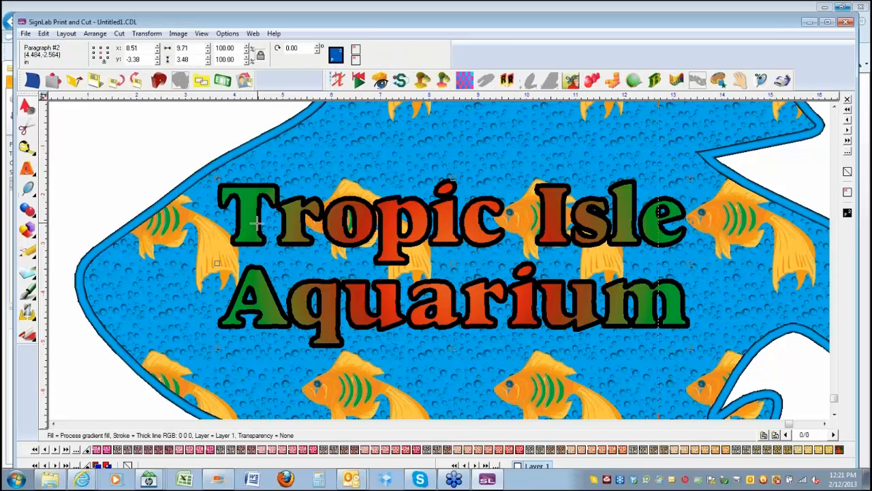
pyautogui.doubleClick(257, 223)
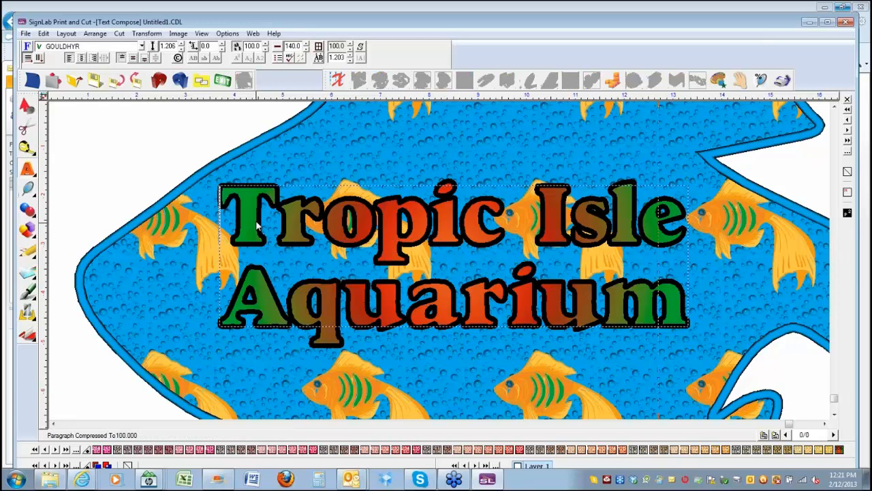
pyautogui.click(351, 322)
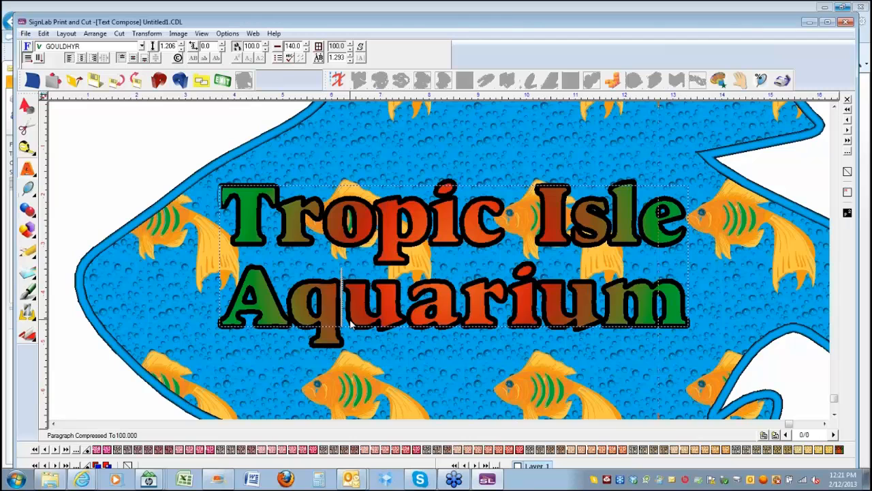
pyautogui.press('Delete')
pyautogui.write('u')
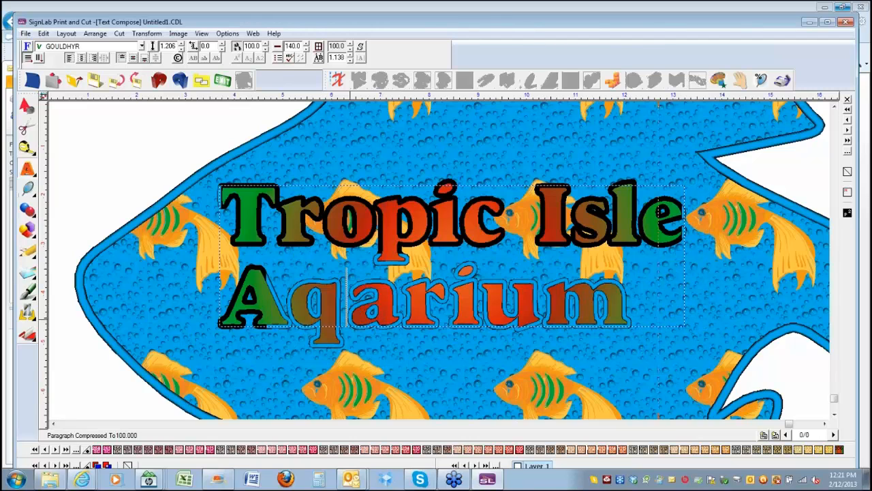
pyautogui.write('a')
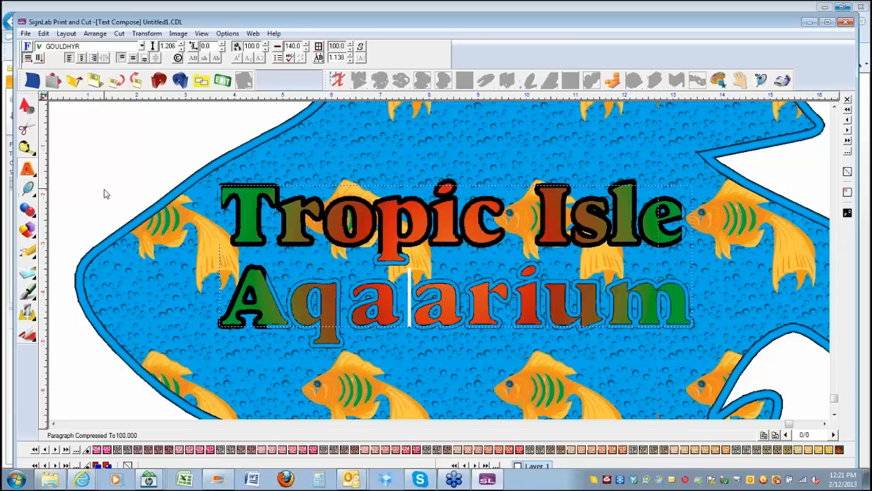
pyautogui.press('Escape')
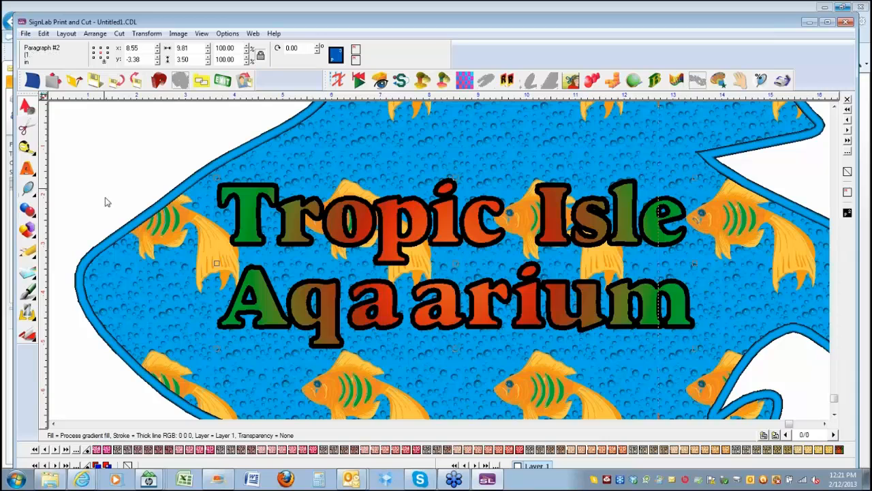
# - Replace the first lowercase a in the lettering's second line with a u so it reads "Aquarium"
pyautogui.doubleClick(358, 309)
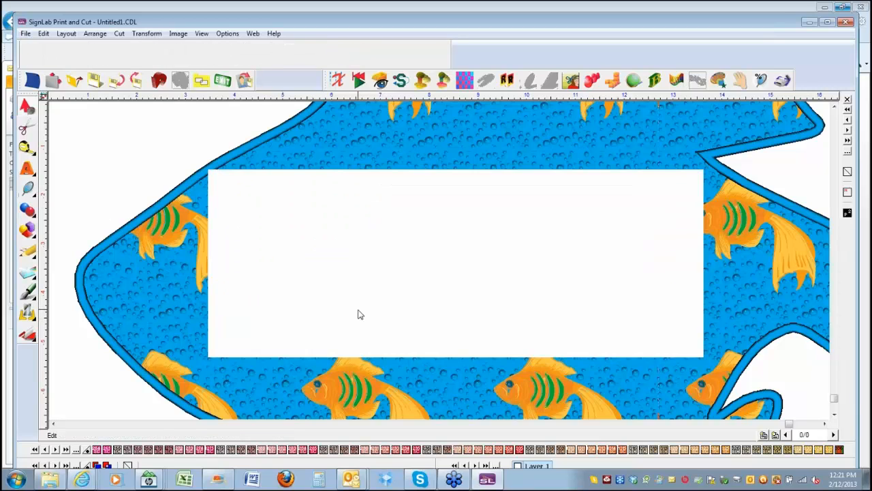
pyautogui.press('Delete')
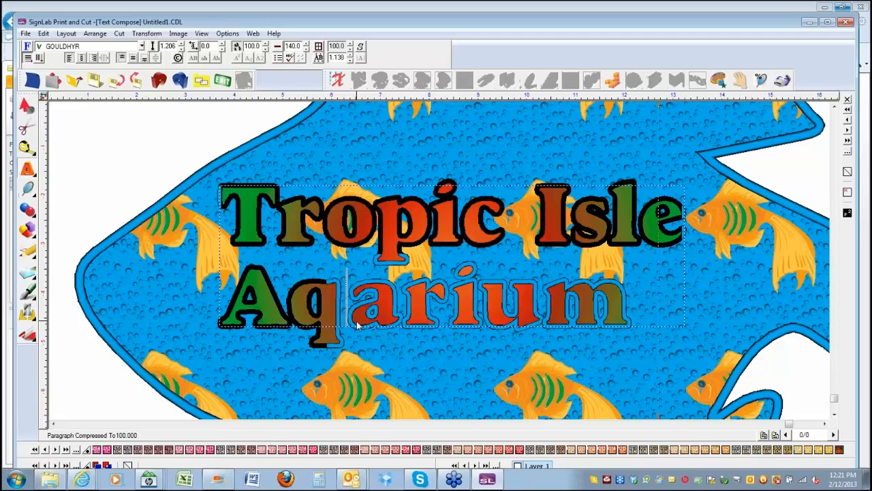
pyautogui.write('u')
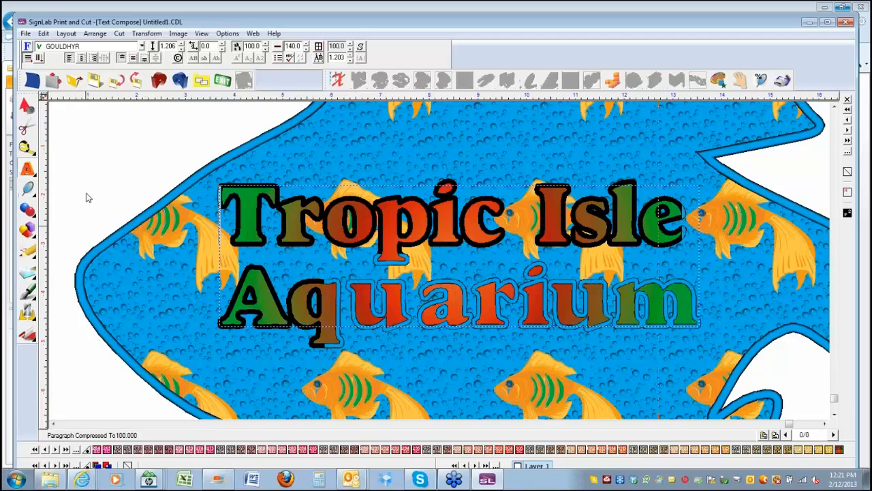
pyautogui.click(85, 198)
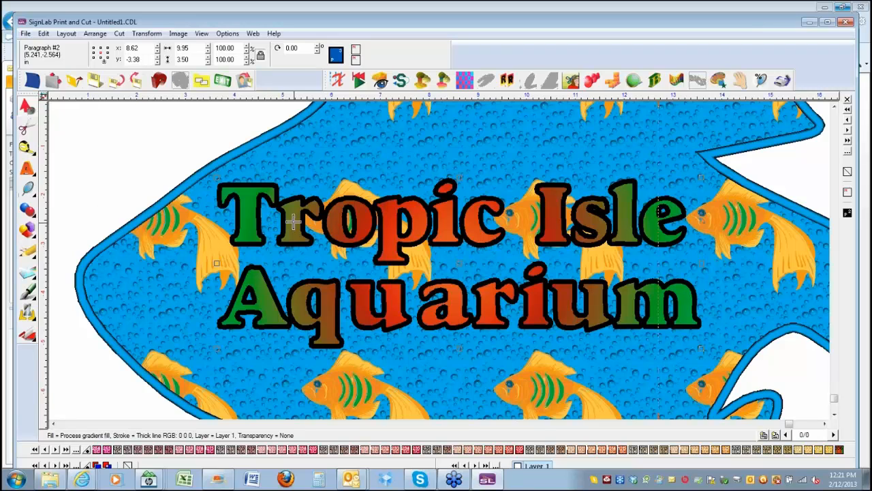
# - Show the InstantReplay window for the selected "Tropic Isle Aquarium" text
pyautogui.click(202, 33)
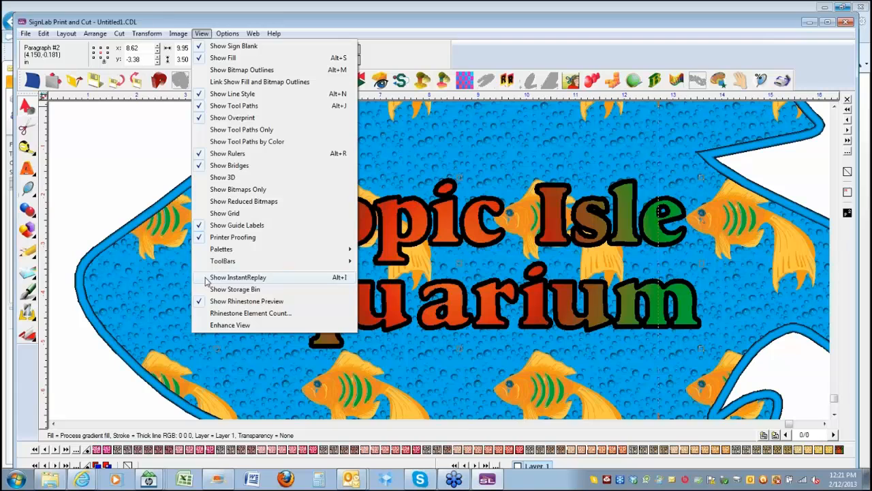
pyautogui.click(205, 282)
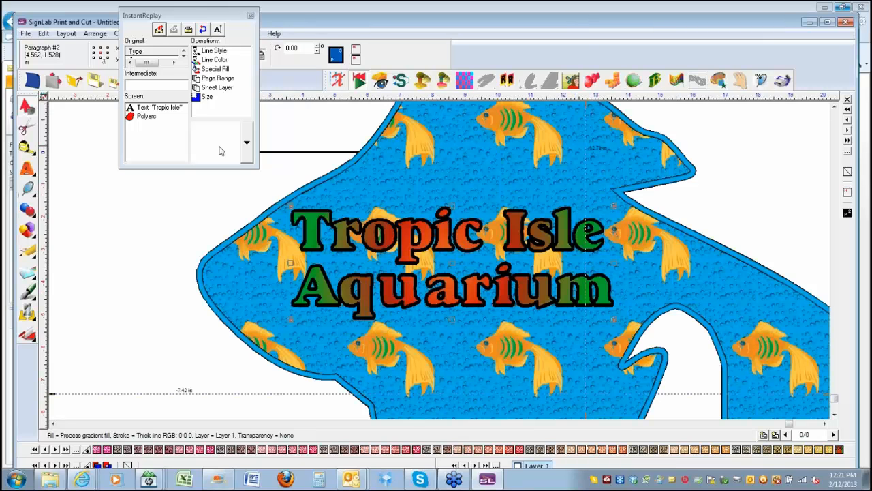
pyautogui.scroll(-2, 218, 149)
# - Add the text "Rare Tropical Fish" on three lines over the fish's tail, one word per line
pyautogui.click(28, 169)
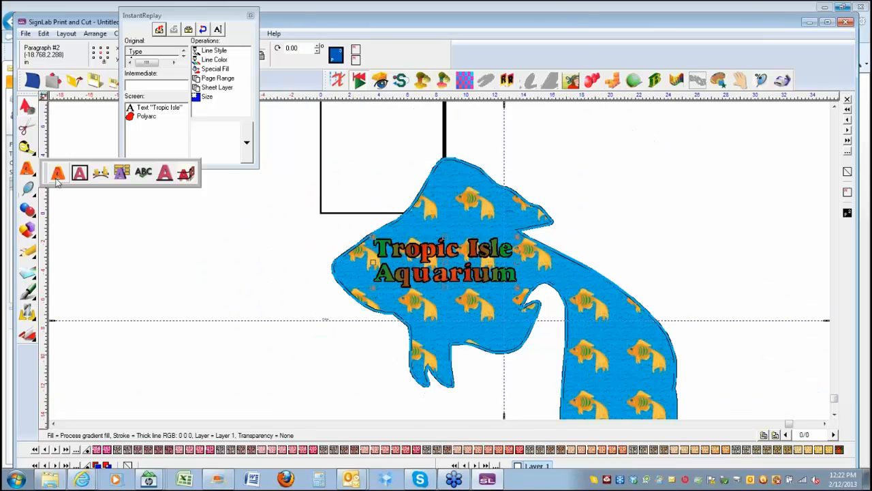
pyautogui.click(58, 176)
pyautogui.click(578, 369)
pyautogui.write('Rare')
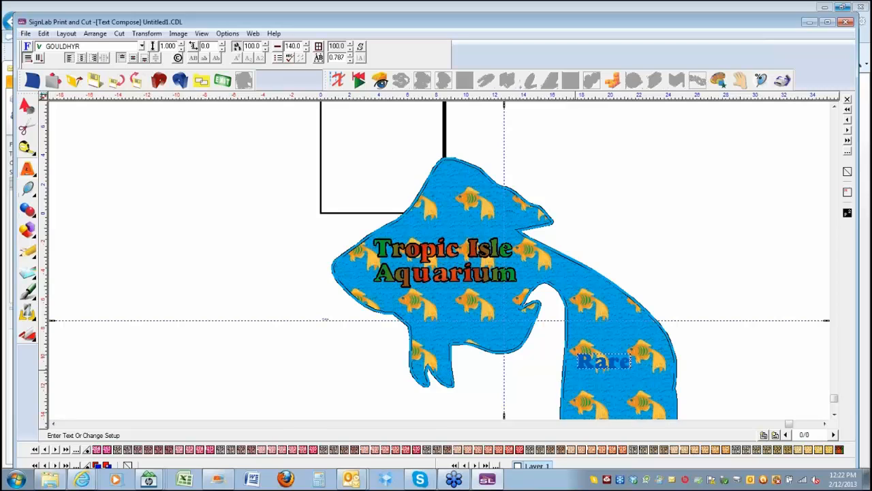
pyautogui.press('Return')
pyautogui.write('Tropical')
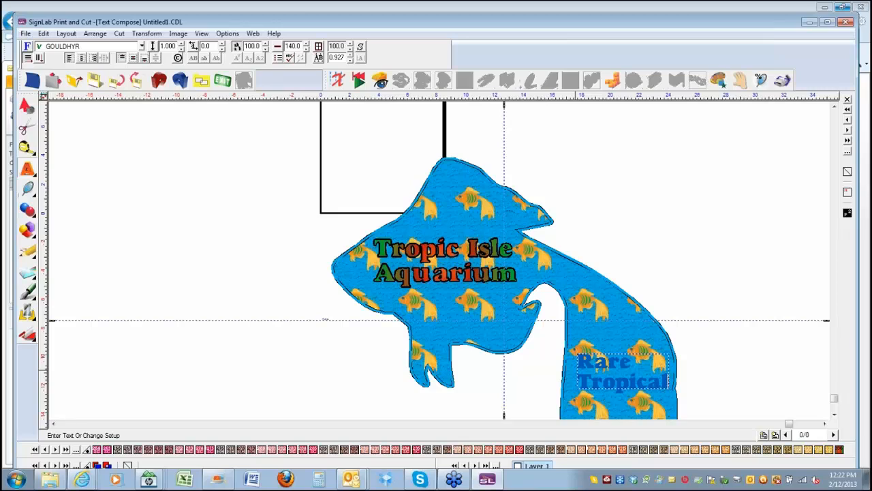
pyautogui.press('Return')
pyautogui.write('Fish')
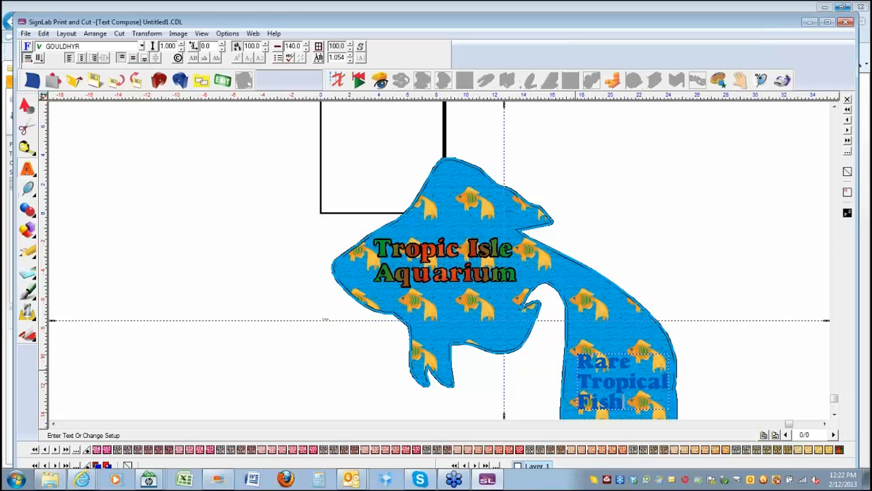
# - Center-justify the "Rare Tropical Fish" text, move it to the middle of the tail and enlarge it slightly
pyautogui.click(585, 362)
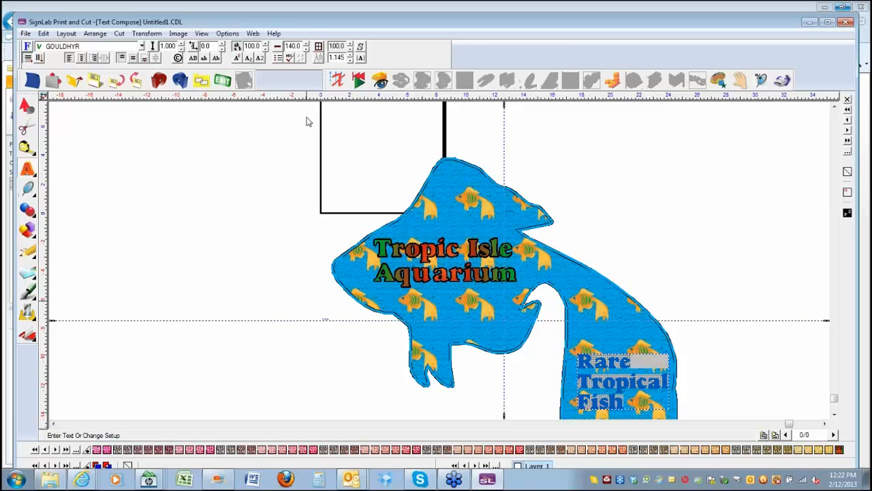
pyautogui.click(81, 58)
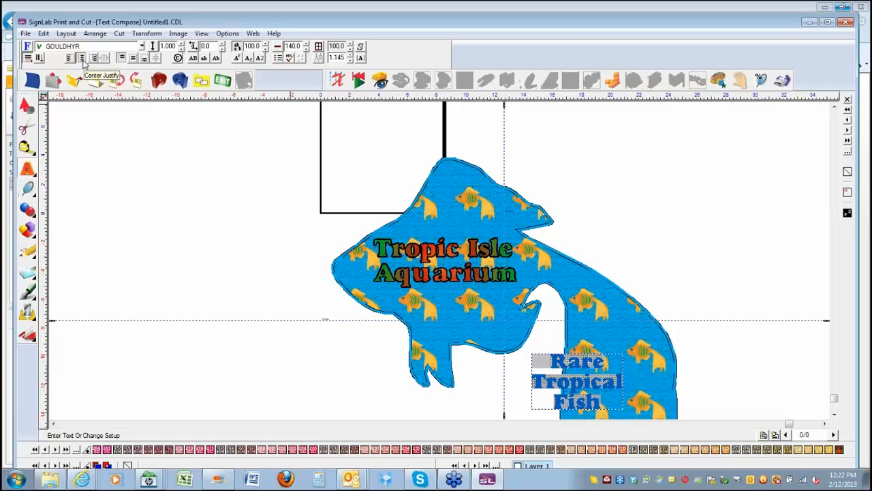
pyautogui.click(716, 264)
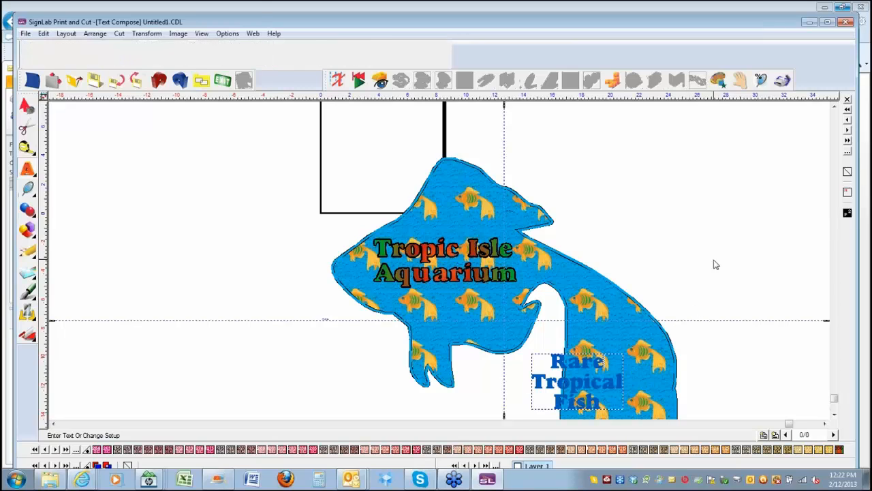
pyautogui.click(583, 383)
pyautogui.moveTo(585, 385); pyautogui.dragTo(615, 380)
pyautogui.moveTo(661, 348); pyautogui.dragTo(666, 345)
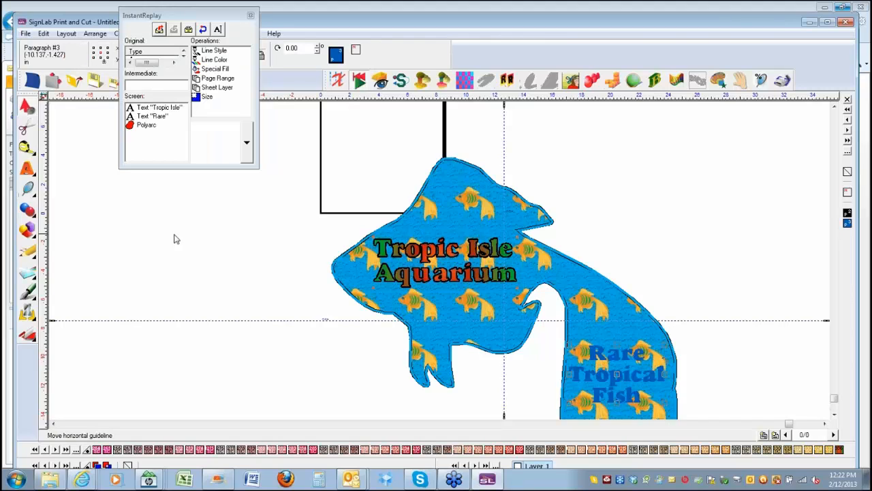
# - Copy the Line Style and Special Fill operations from InstantReplay onto the "Rare Tropical Fish" text
pyautogui.click(214, 54)
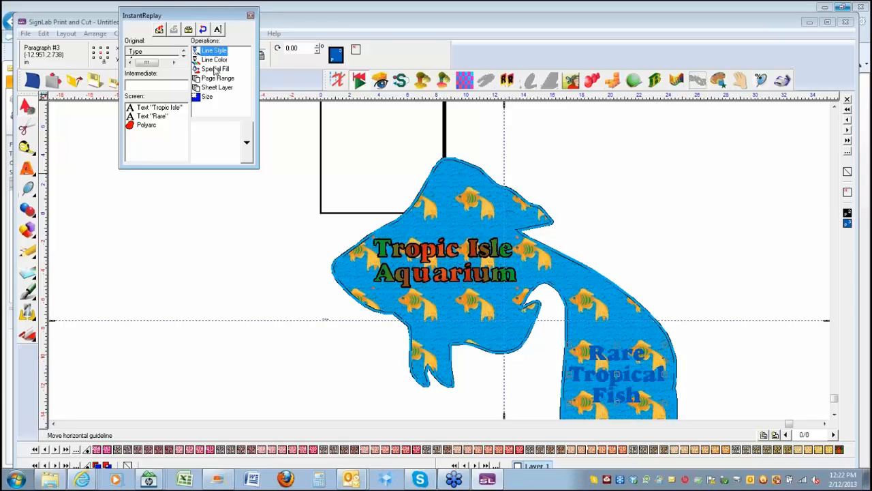
pyautogui.click(216, 70)
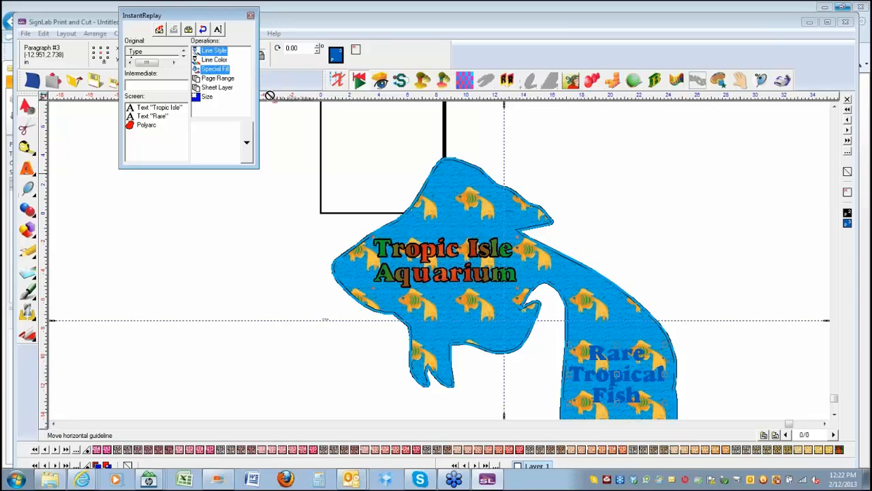
pyautogui.click(594, 348)
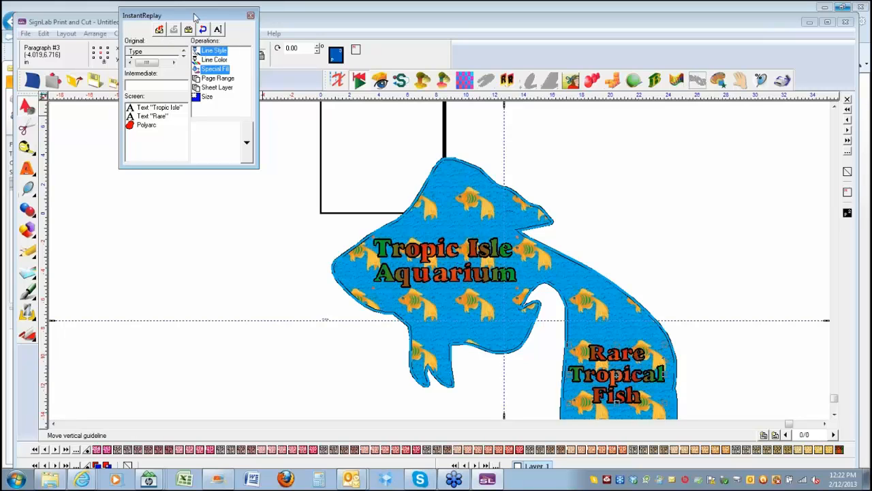
# - Show the Storage Bin and arrange it beside the InstantReplay window on the canvas
pyautogui.moveTo(195, 18); pyautogui.dragTo(153, 119)
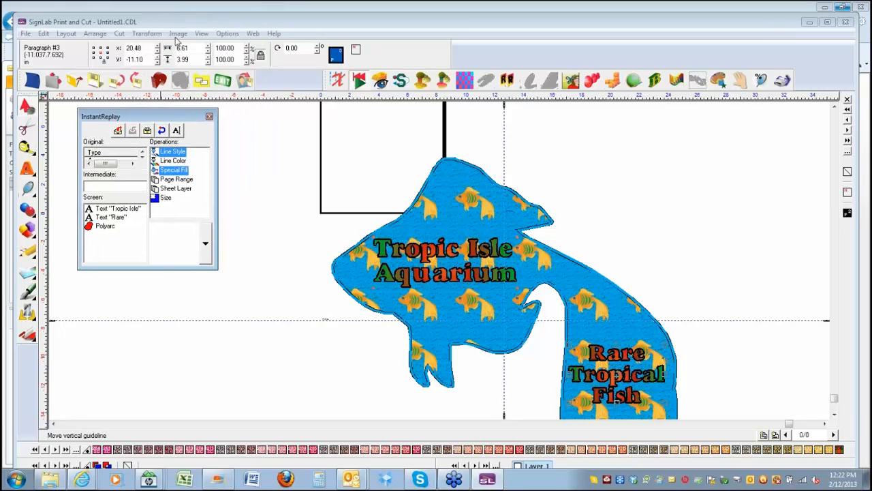
pyautogui.click(178, 34)
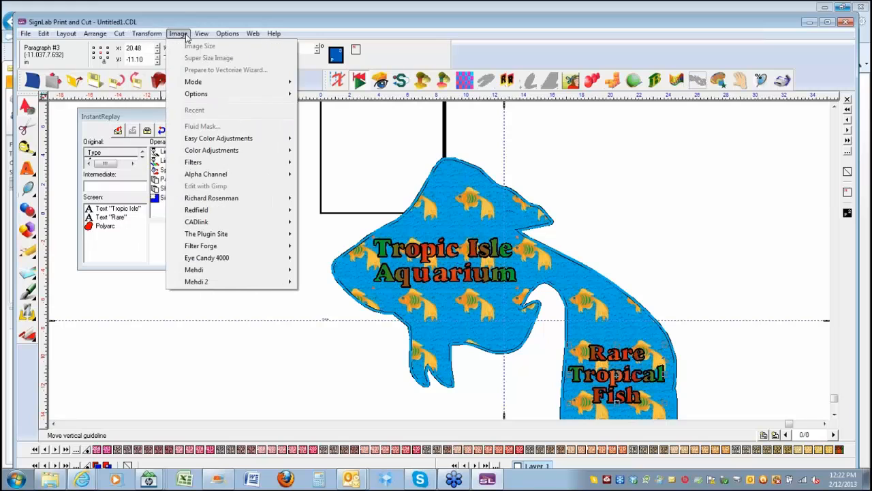
pyautogui.moveTo(201, 34)
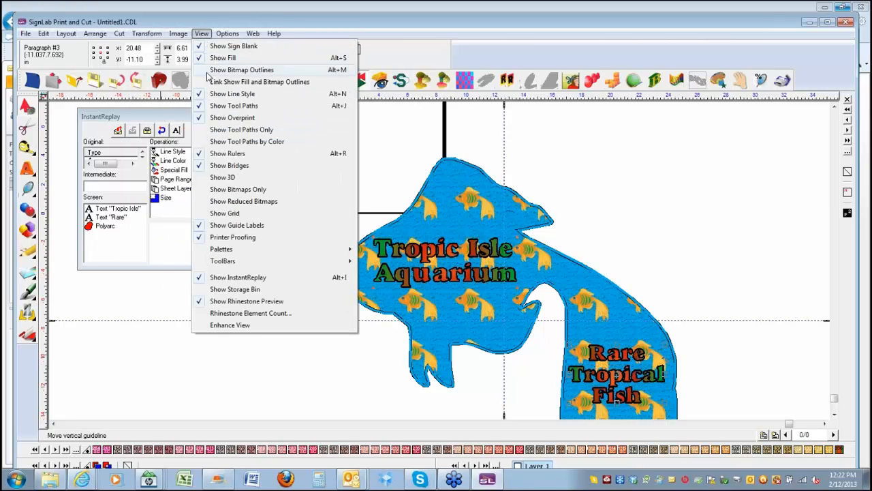
pyautogui.click(201, 291)
pyautogui.moveTo(113, 20); pyautogui.dragTo(347, 109)
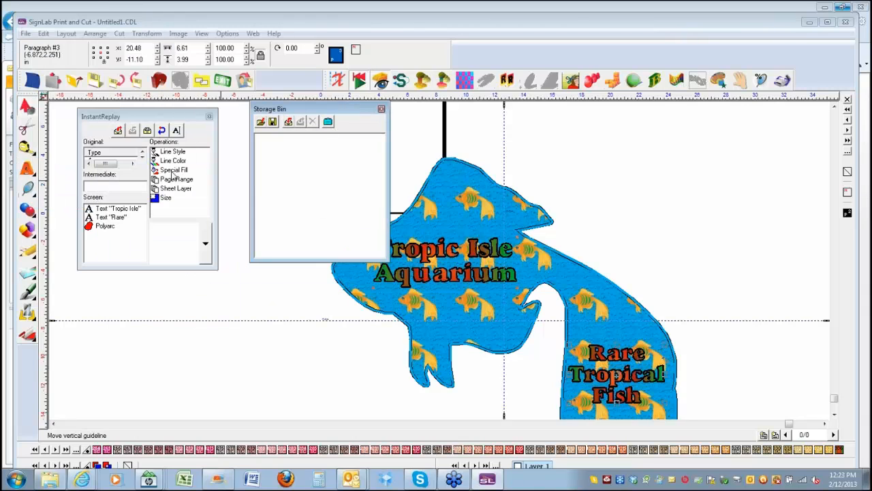
# - Store the Line Style and Special Fill operations in the Storage Bin and select the stored Special Fill
pyautogui.click(173, 171)
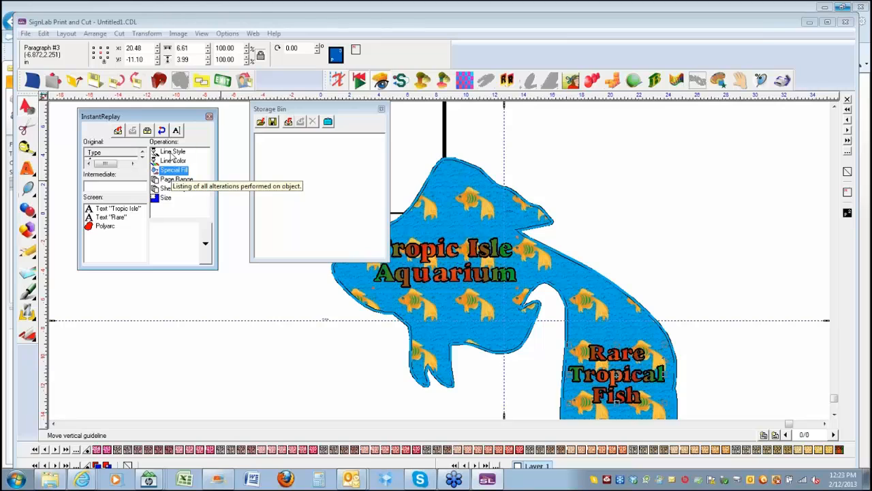
pyautogui.keyDown('ctrl'); pyautogui.click(172, 151); pyautogui.keyUp('ctrl')
pyautogui.moveTo(179, 172); pyautogui.dragTo(276, 172)
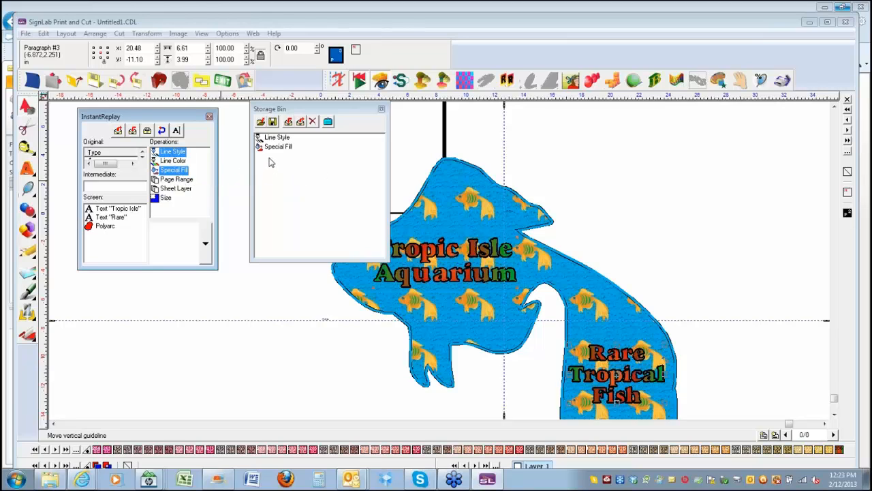
pyautogui.click(276, 146)
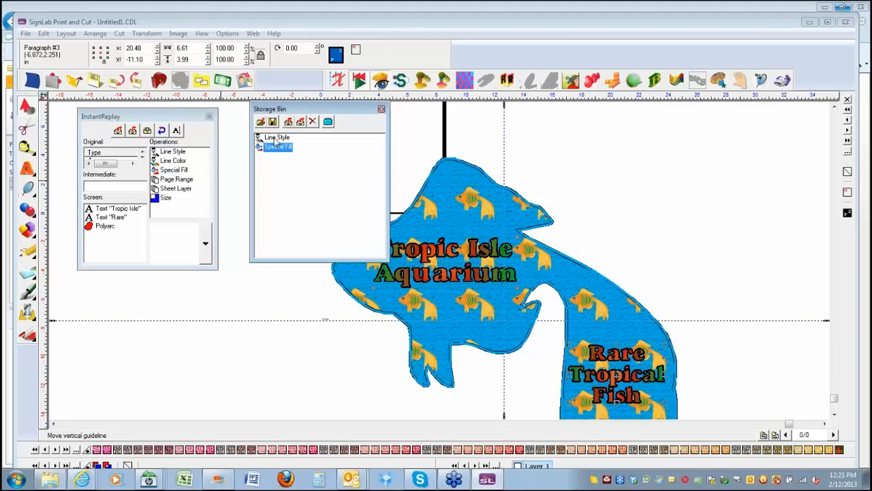
# - Select the stored Line Style and Special Fill operations in the Storage Bin and close the bin
pyautogui.keyDown('ctrl'); pyautogui.click(276, 138); pyautogui.keyUp('ctrl')
pyautogui.click(328, 122)
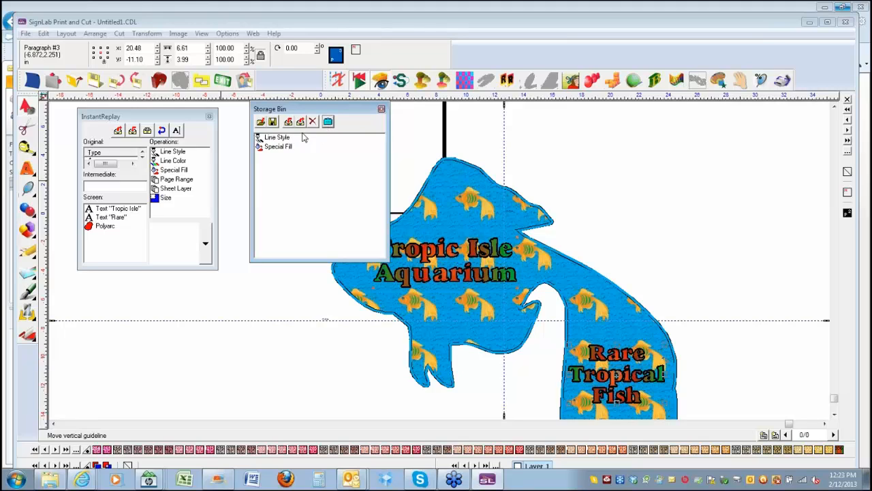
pyautogui.click(280, 139)
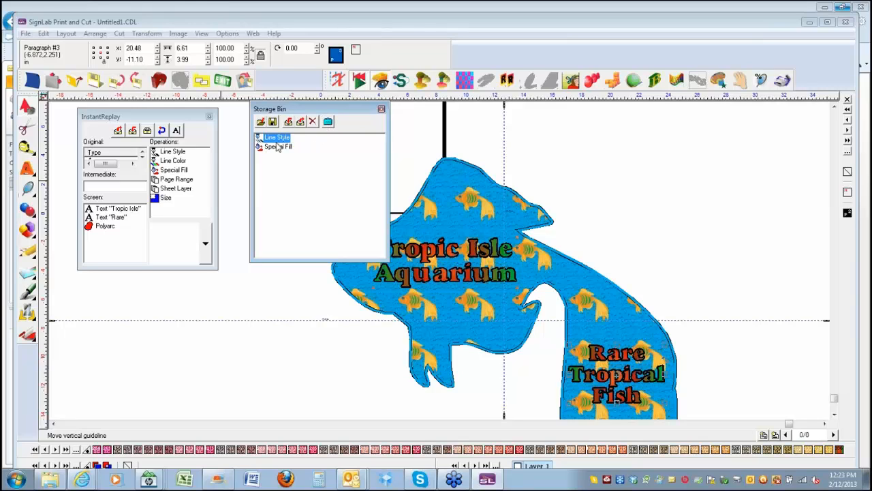
pyautogui.click(278, 148)
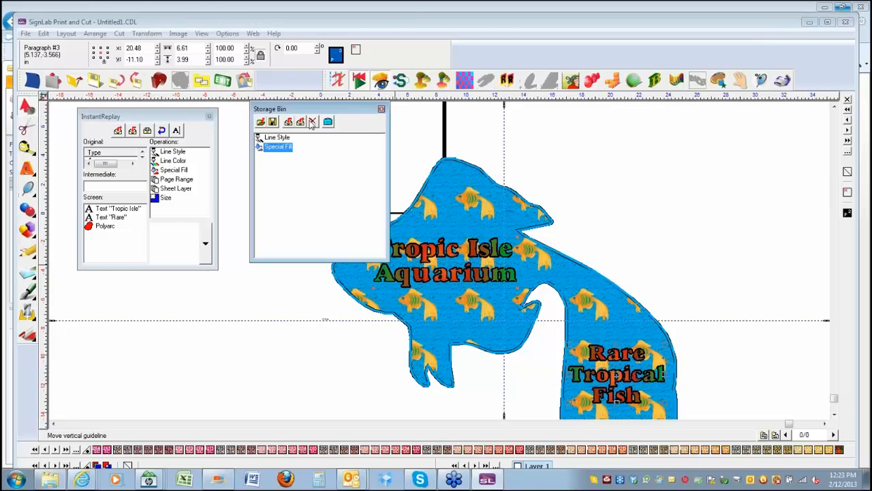
pyautogui.click(382, 110)
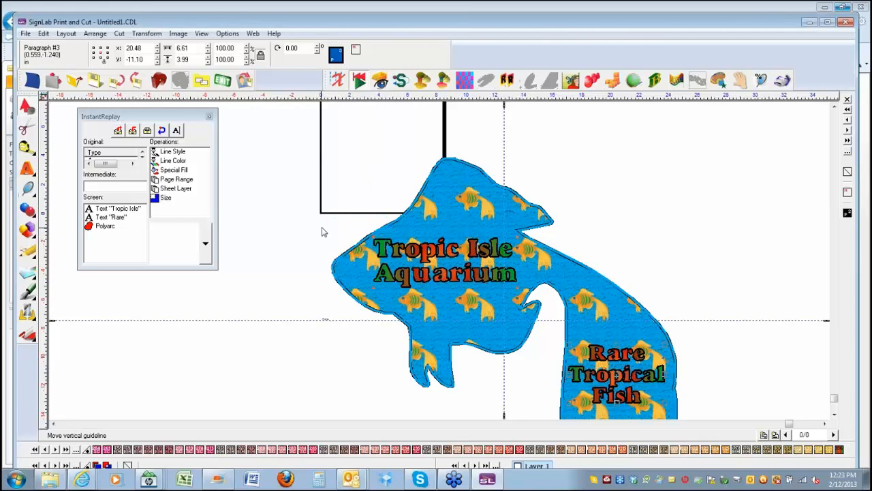
# - Add a small block shadow extending to the left of the "Tropic Isle Aquarium" text and select the text again
pyautogui.click(383, 240)
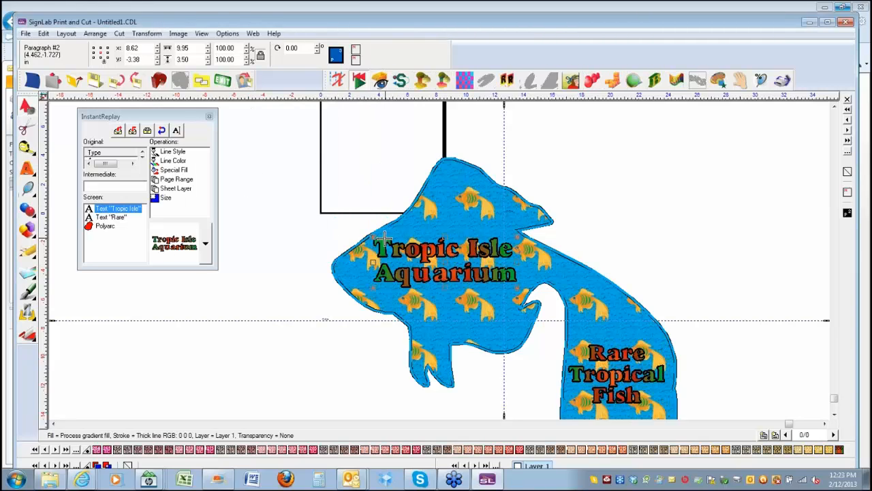
pyautogui.click(147, 33)
pyautogui.moveTo(167, 141); pyautogui.dragTo(168, 143)
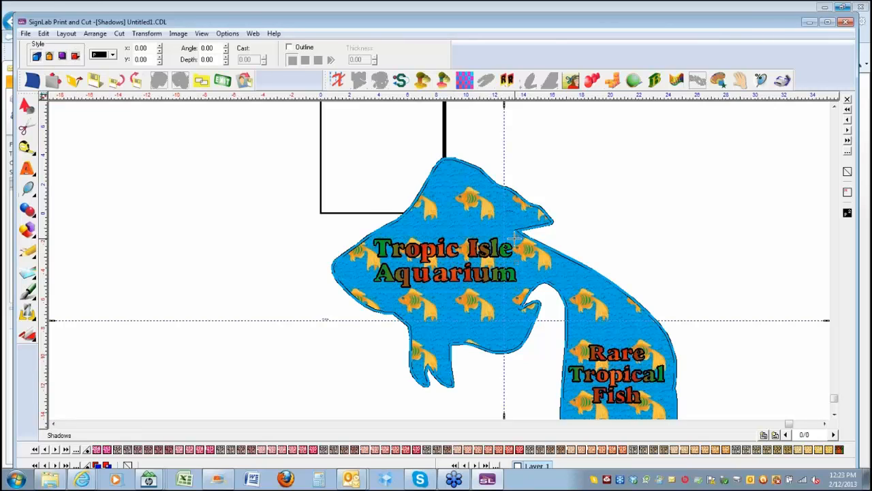
pyautogui.click(282, 230)
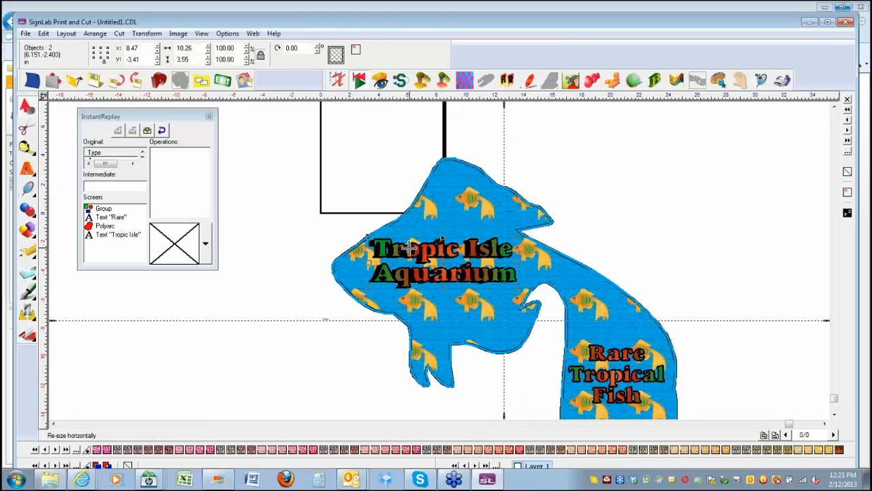
pyautogui.click(250, 284)
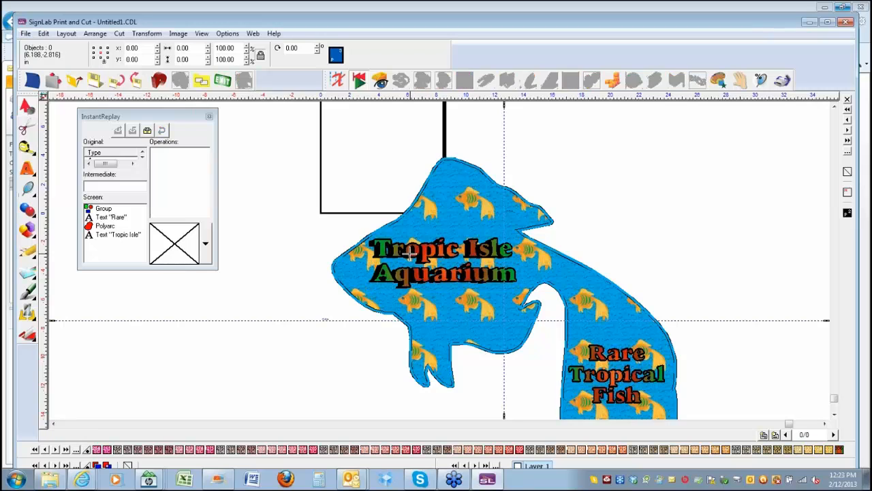
pyautogui.click(410, 253)
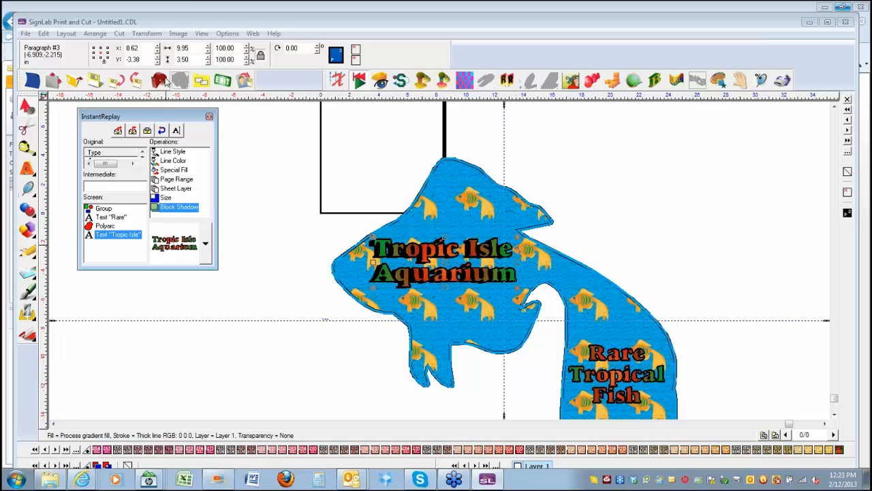
# - Show the Storage Bin and replace its stored Special Fill with the Block Shadow operation of the "Tropic Isle Aquarium" text
pyautogui.click(215, 33)
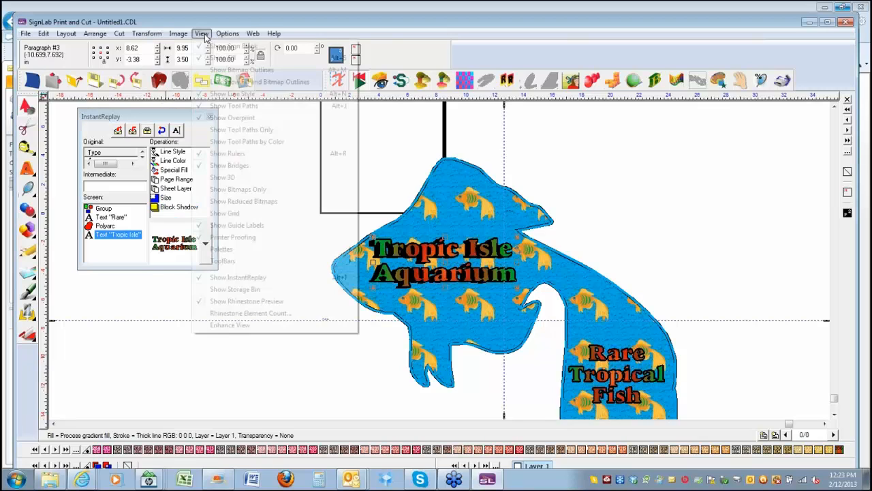
pyautogui.click(200, 293)
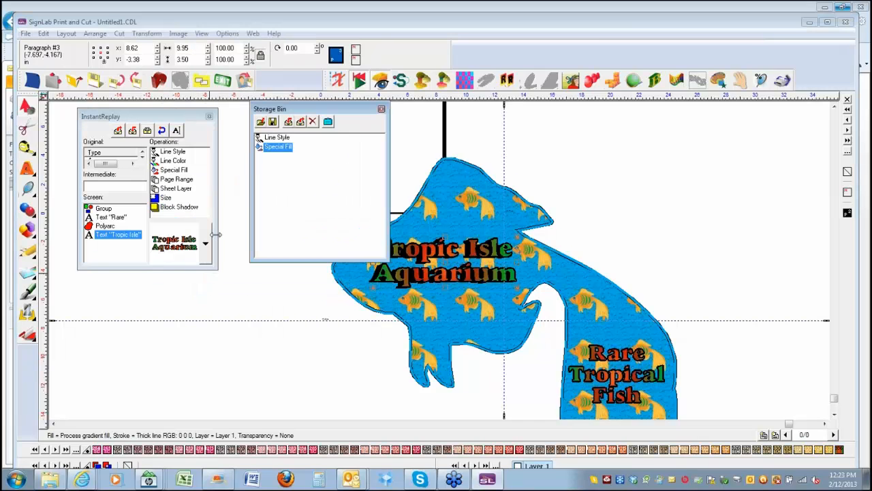
pyautogui.click(276, 156)
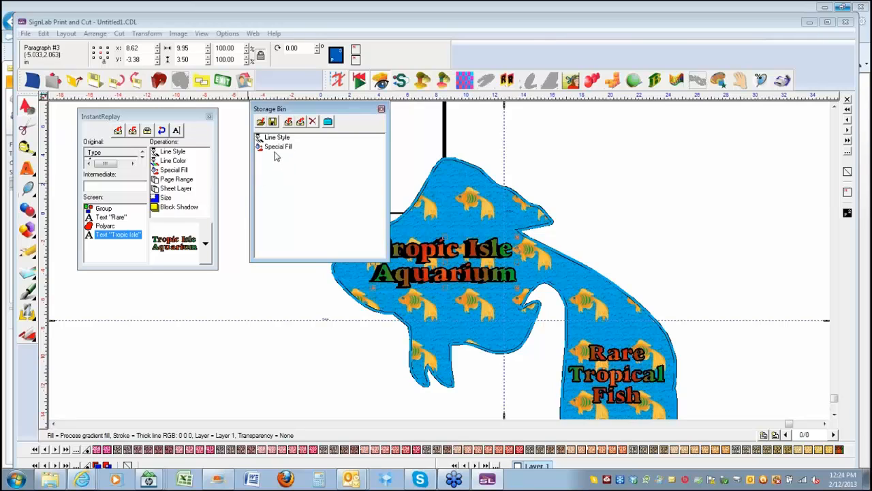
pyautogui.click(274, 148)
pyautogui.press('Delete')
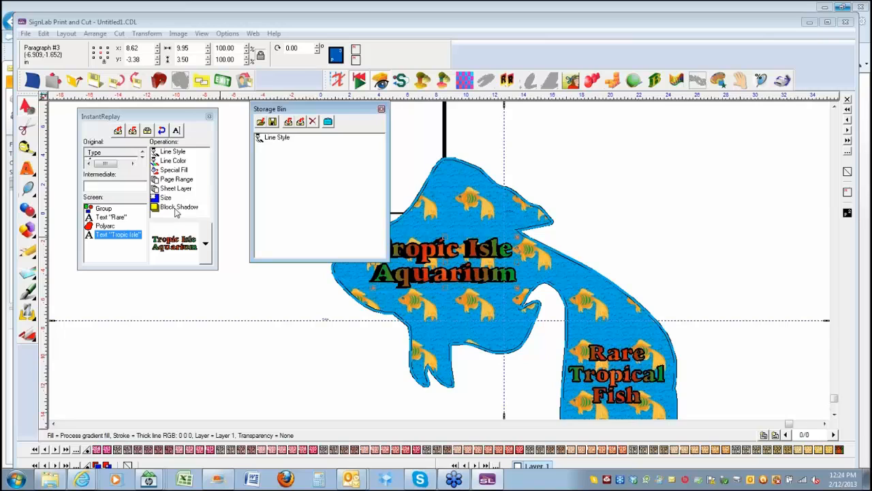
pyautogui.moveTo(184, 208); pyautogui.dragTo(286, 175)
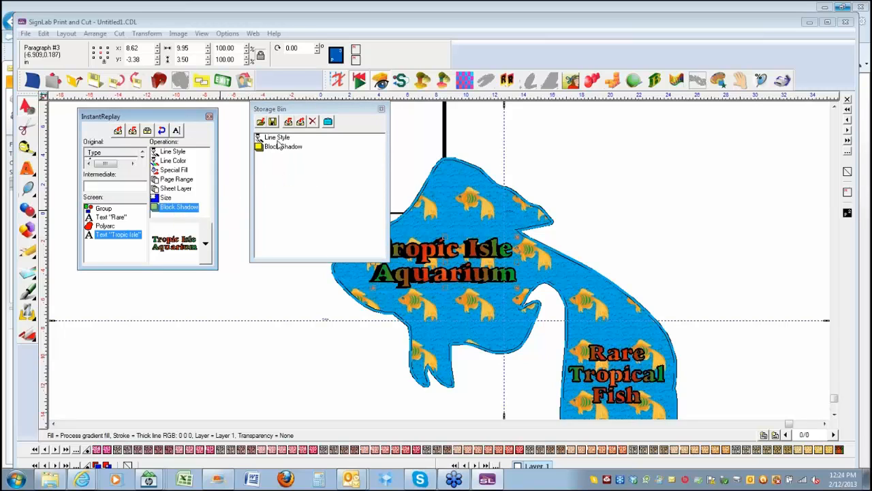
# - Select the stored Line Style and Block Shadow and save the Storage Bin to the Desktop as "Thick Line with Shadow"
pyautogui.click(276, 139)
pyautogui.keyDown('shift'); pyautogui.click(281, 147); pyautogui.keyUp('shift')
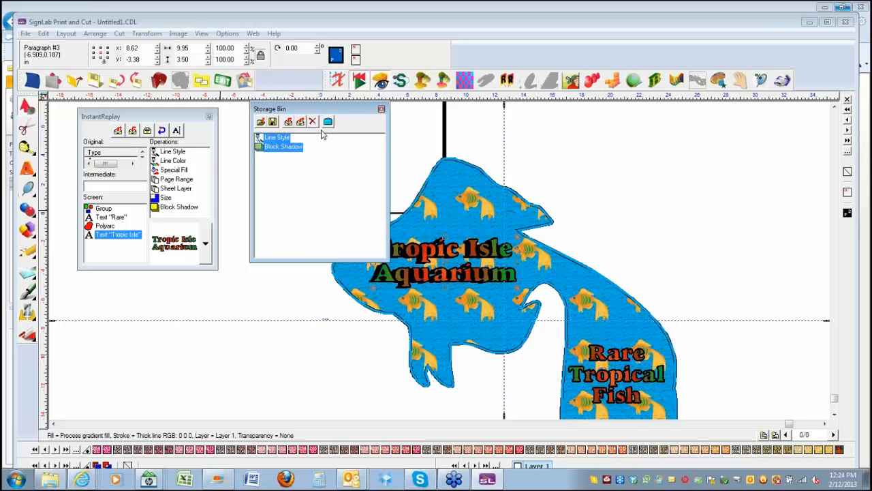
pyautogui.click(328, 122)
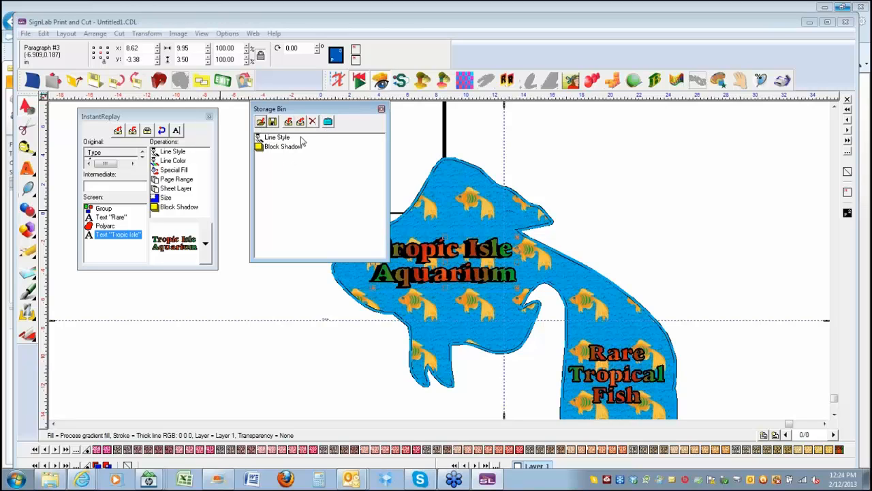
pyautogui.click(275, 145)
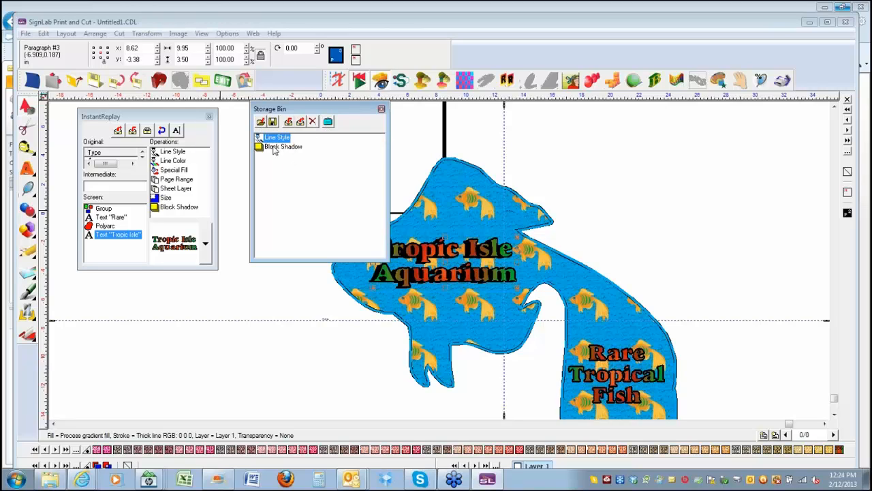
pyautogui.keyDown('ctrl'); pyautogui.click(273, 139); pyautogui.keyUp('ctrl')
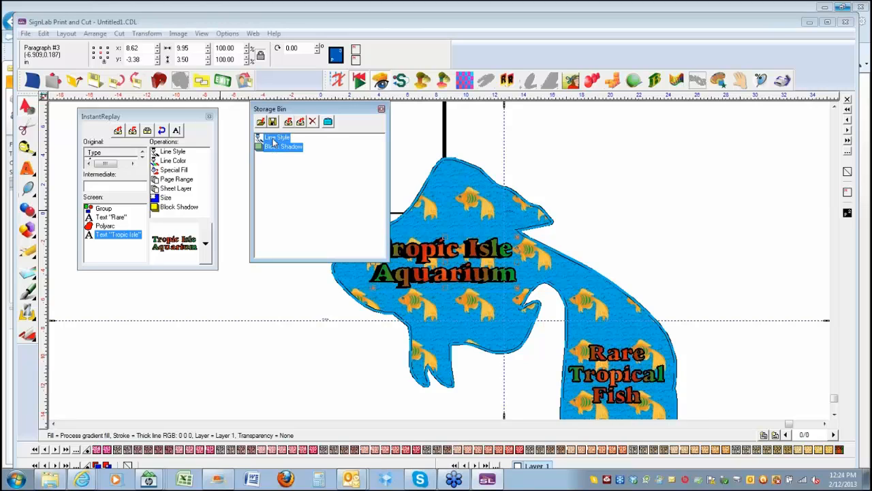
pyautogui.click(328, 123)
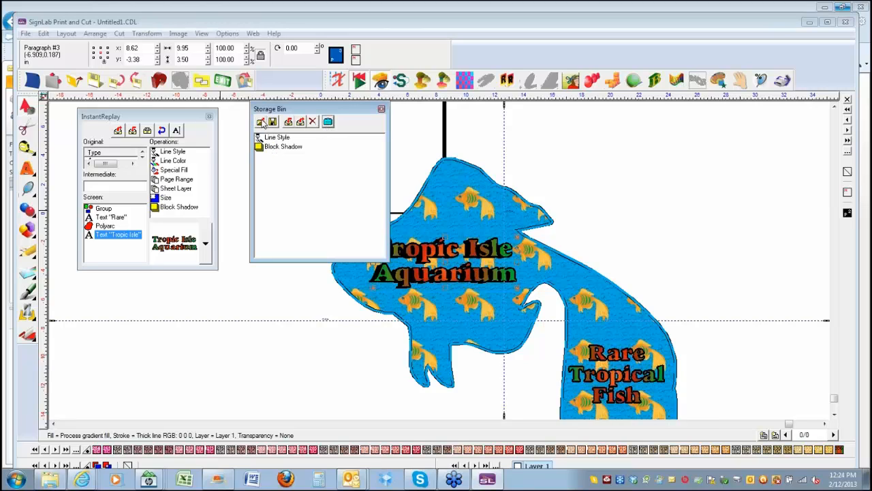
pyautogui.click(273, 123)
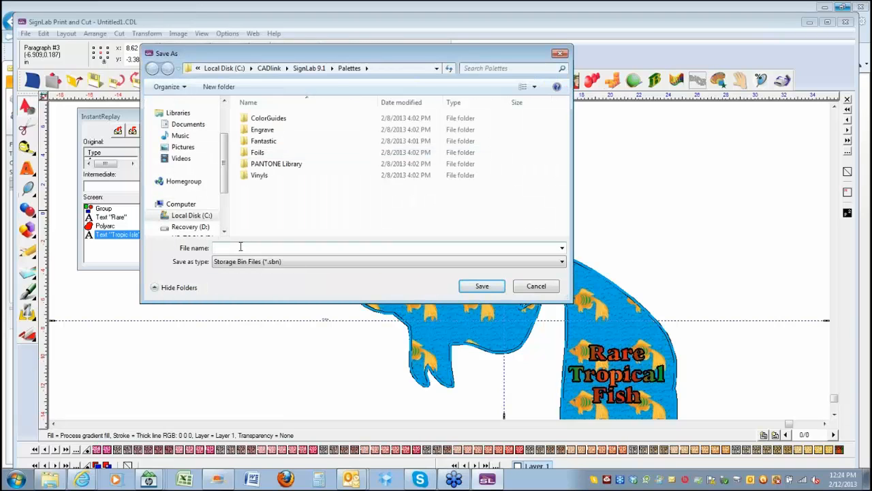
pyautogui.write('O')
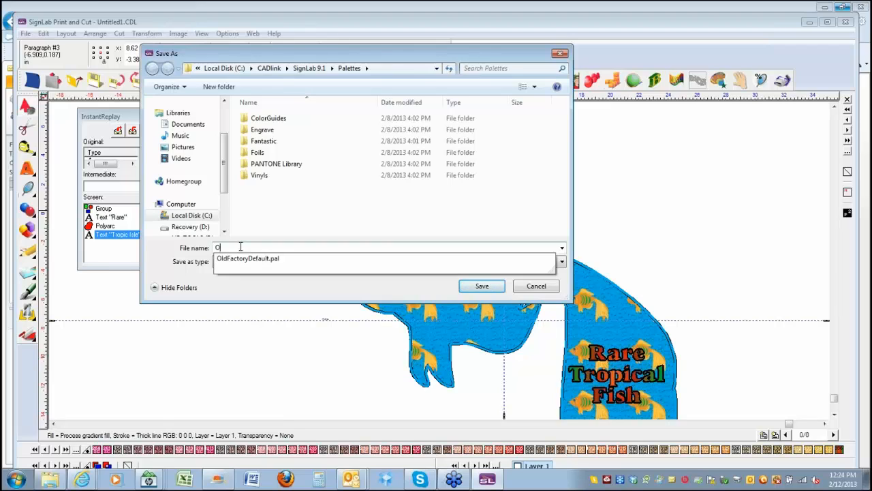
pyautogui.press('BackSpace')
pyautogui.write('Thi')
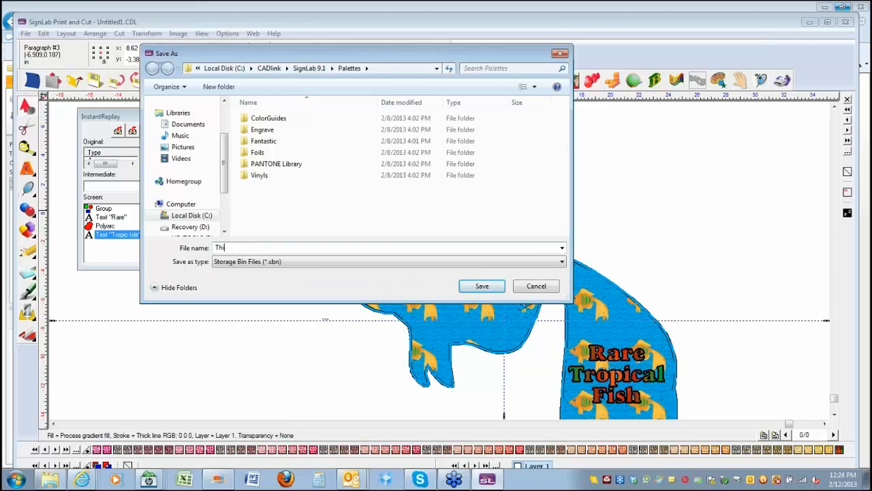
pyautogui.write('ck Line with Shadow')
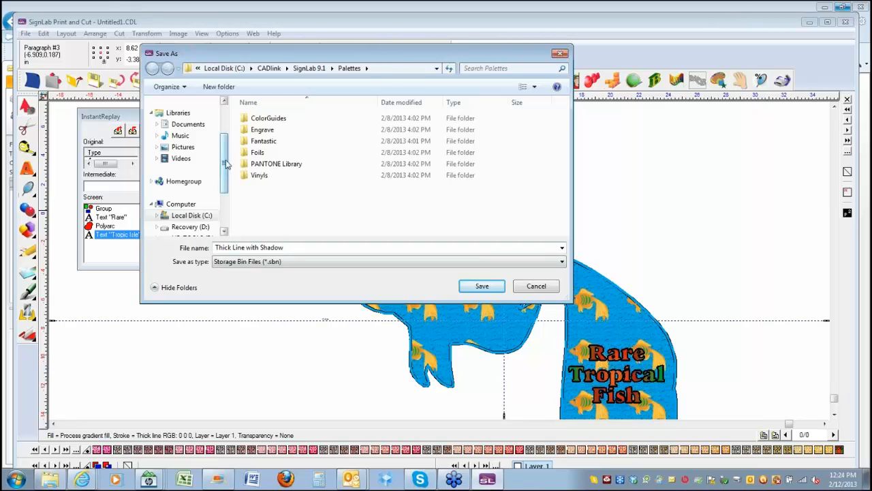
pyautogui.scroll(2, 191, 126)
pyautogui.click(184, 119)
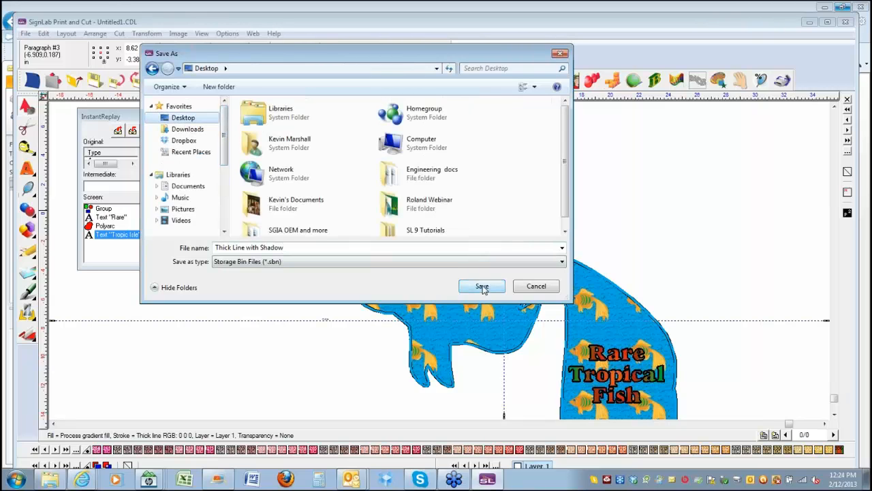
pyautogui.click(482, 286)
# - Delete both the Line Style and Block Shadow operations from the Storage Bin
pyautogui.click(275, 148)
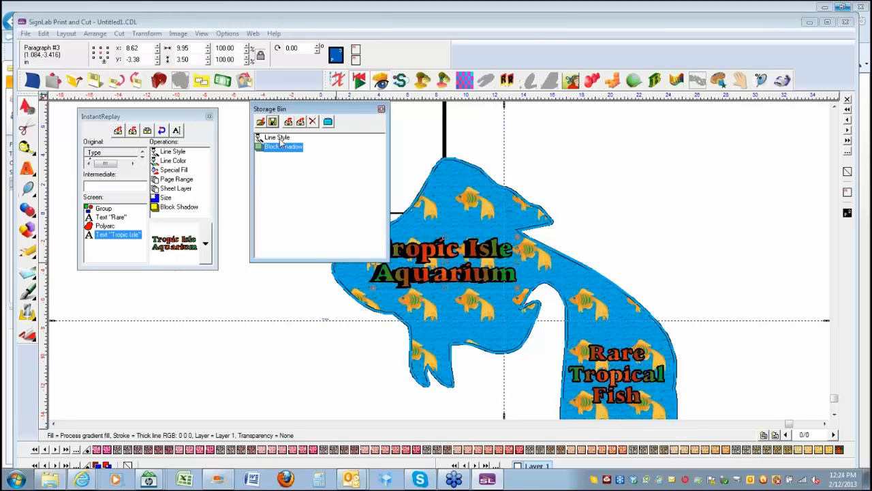
pyautogui.keyDown('ctrl'); pyautogui.click(279, 137); pyautogui.keyUp('ctrl')
pyautogui.press('Delete')
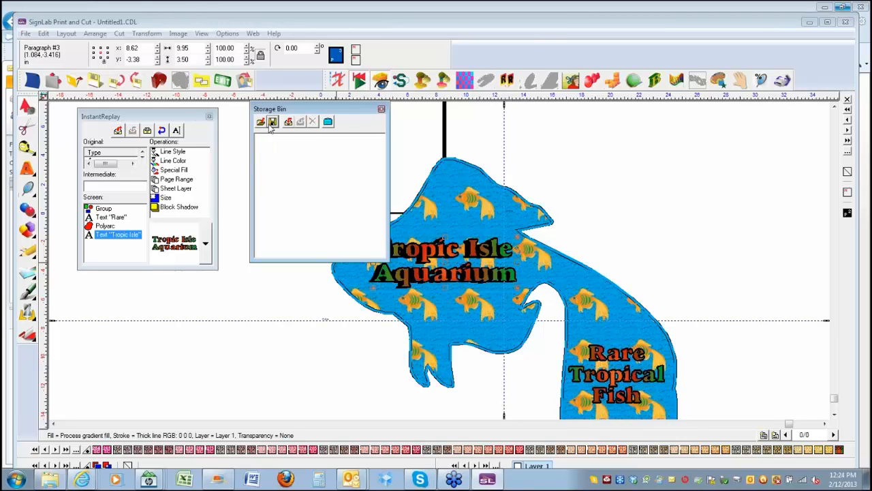
# - Load "Thick Line with Shadow.sbn" from the Desktop into the Storage Bin and close the bin
pyautogui.click(260, 123)
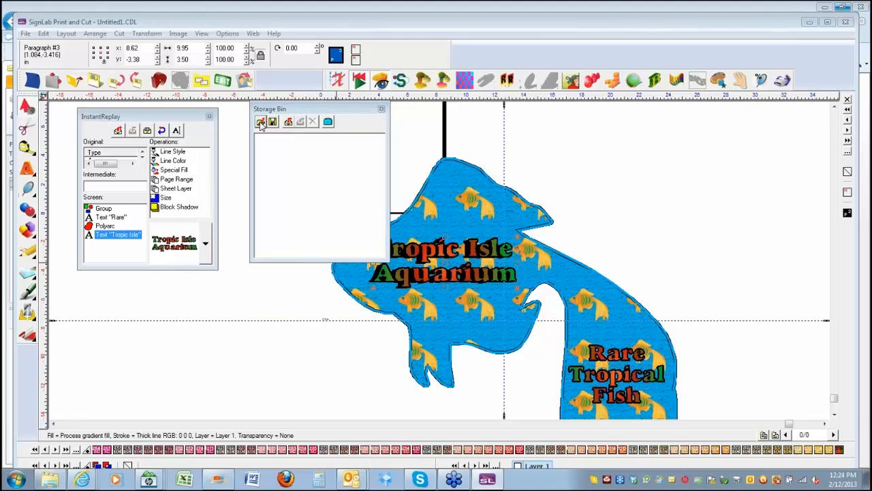
pyautogui.click(184, 118)
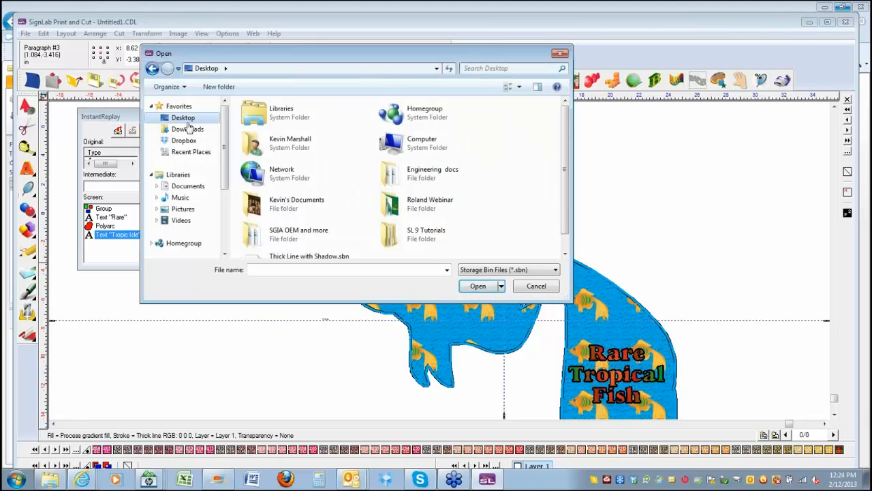
pyautogui.click(565, 253)
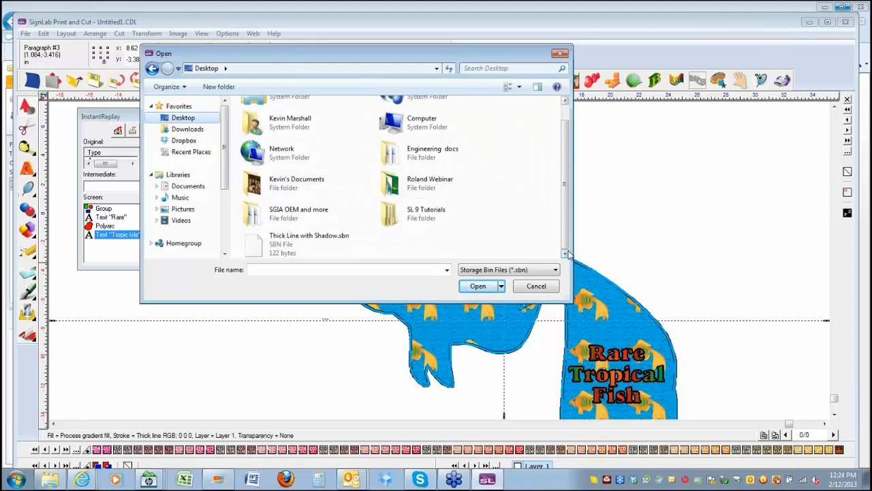
pyautogui.doubleClick(293, 243)
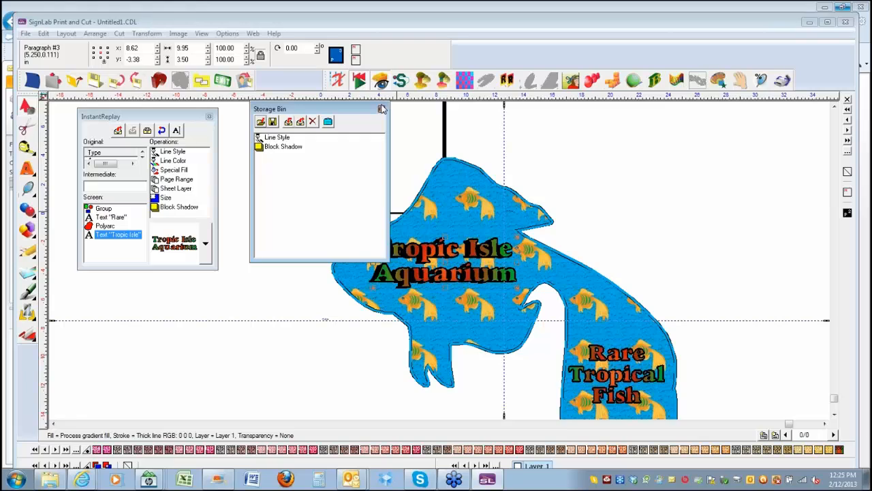
pyautogui.click(382, 110)
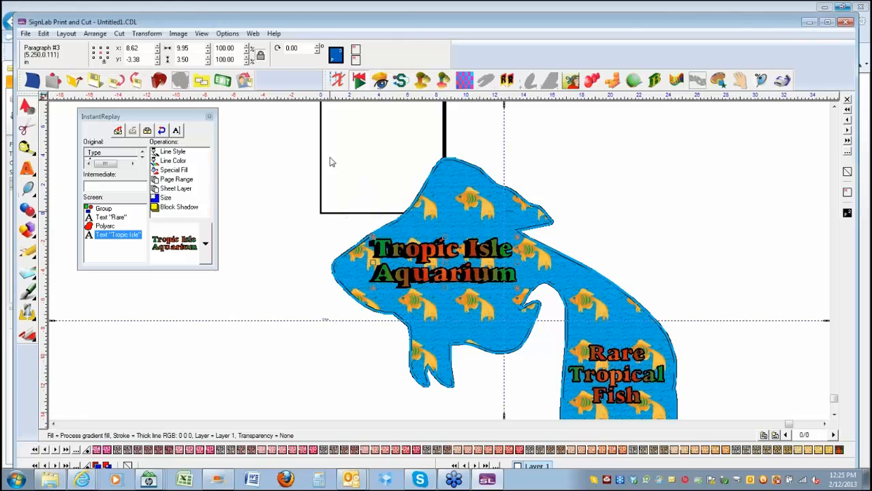
# - Check the fish shape's operations in InstantReplay and select the "Rare Tropical Fish" text from its object list
pyautogui.click(105, 227)
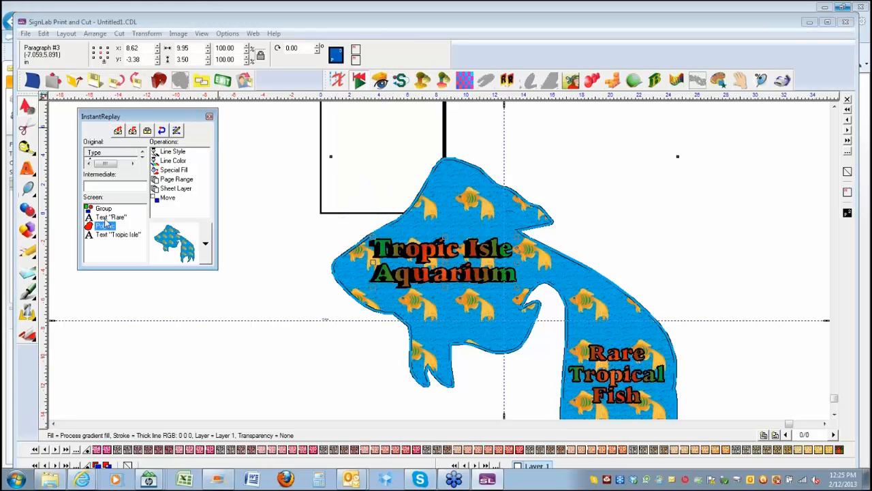
pyautogui.click(104, 218)
pyautogui.doubleClick(105, 218)
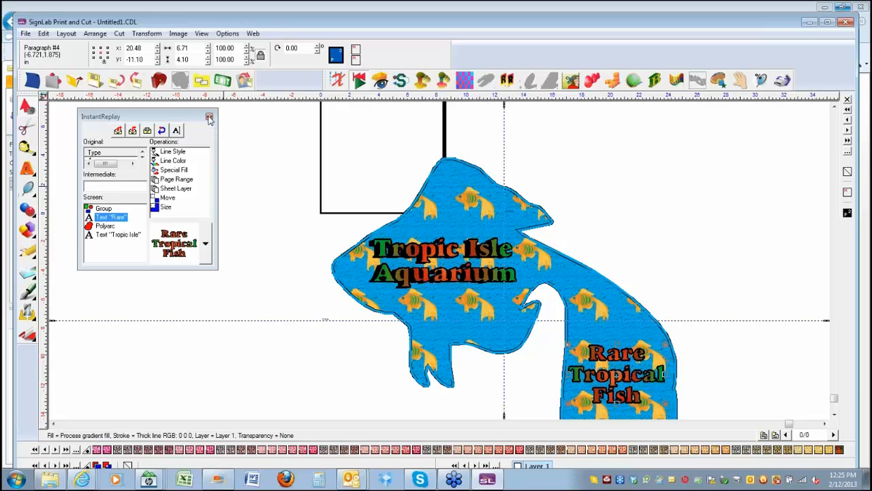
# - Close InstantReplay, undo the block shadow on the "Tropic Isle Aquarium" text and clear the selection
pyautogui.click(210, 118)
pyautogui.hotkey('ctrl', 'z')
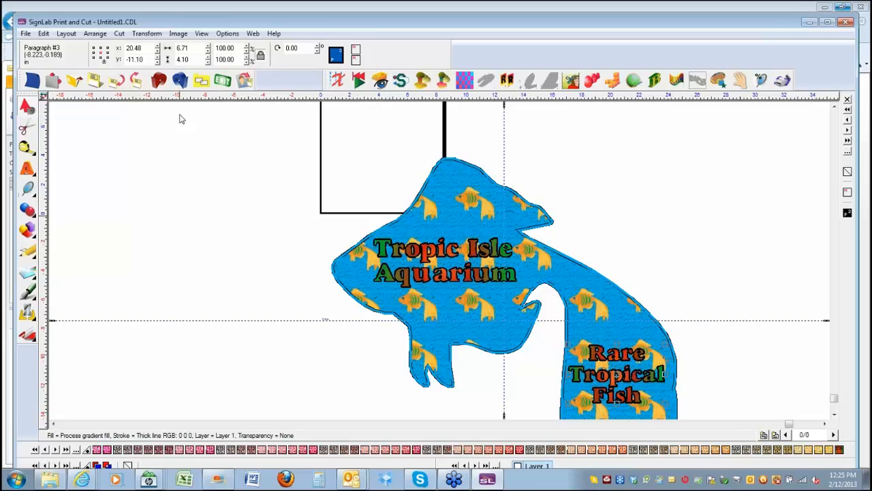
pyautogui.moveTo(268, 129); pyautogui.dragTo(261, 169)
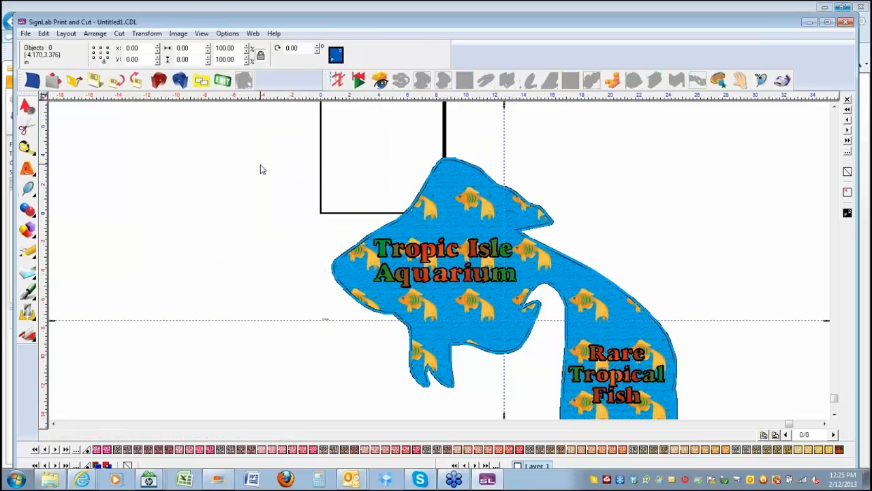
# - Select the whole sign and add a slightly offset contour cut around the goldfish outline
pyautogui.hotkey('ctrl', 'a')
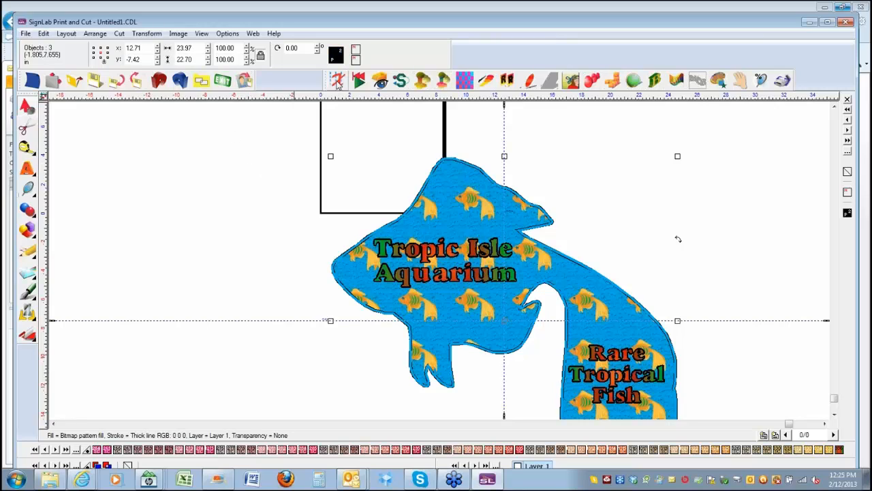
pyautogui.click(337, 81)
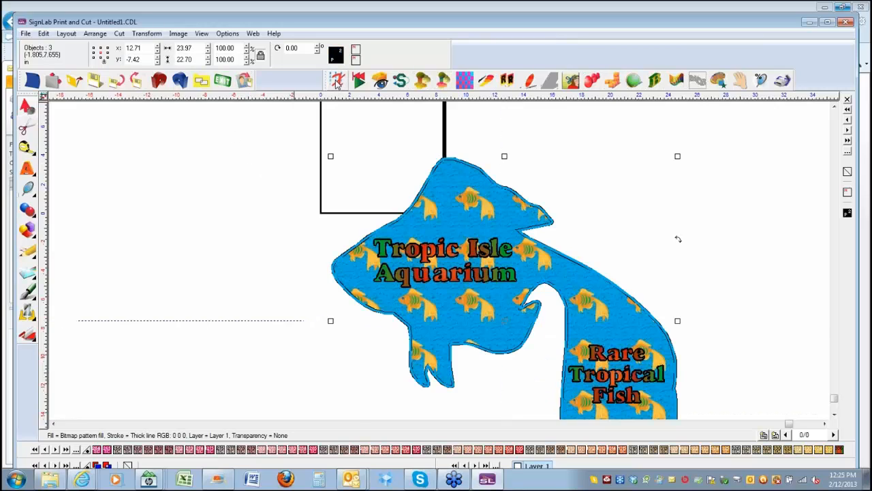
pyautogui.click(119, 33)
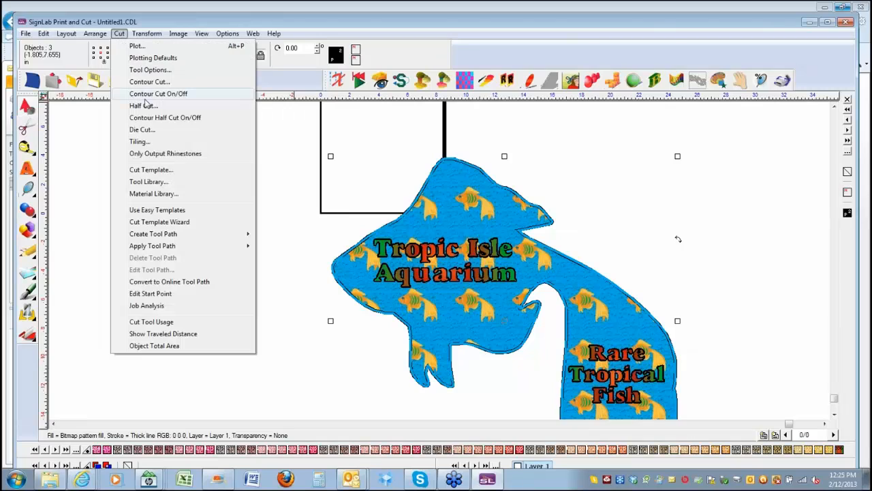
pyautogui.click(147, 93)
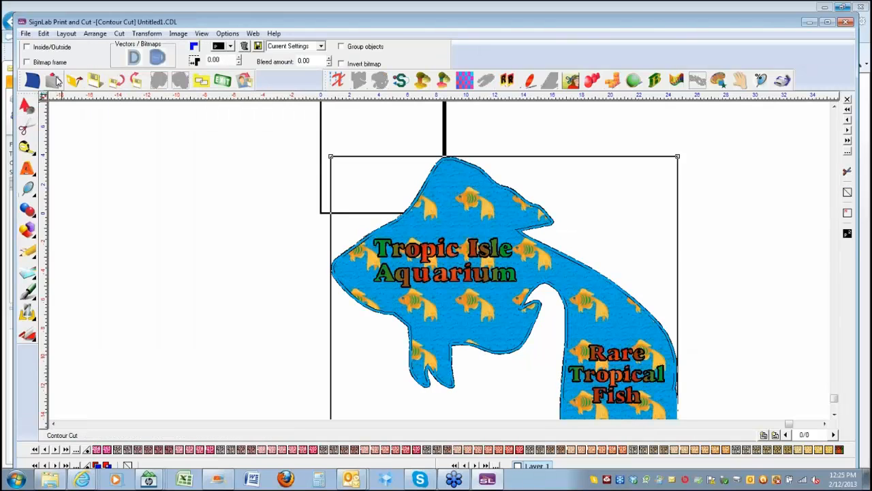
pyautogui.click(238, 59)
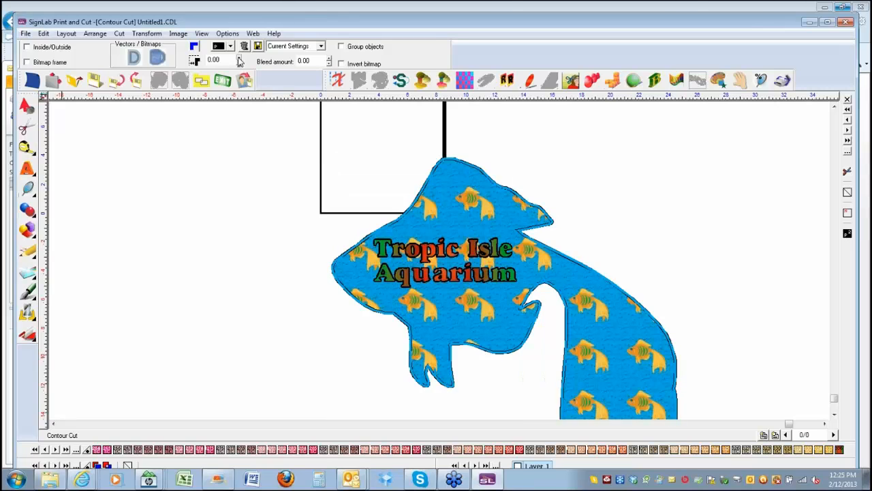
pyautogui.click(182, 217)
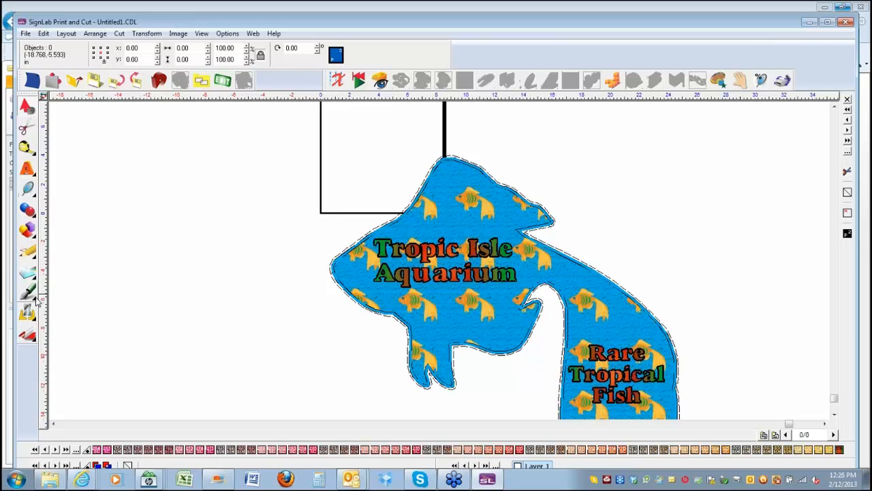
pyautogui.click(351, 274)
pyautogui.moveTo(29, 295)
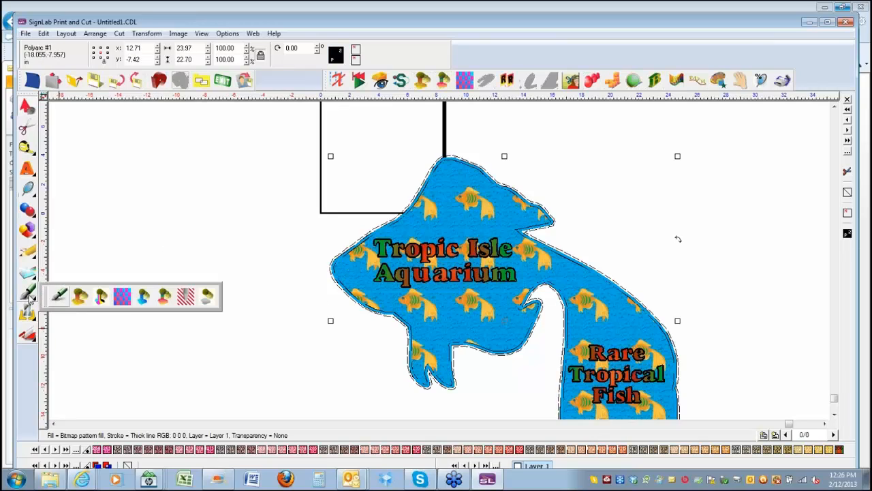
pyautogui.click(126, 270)
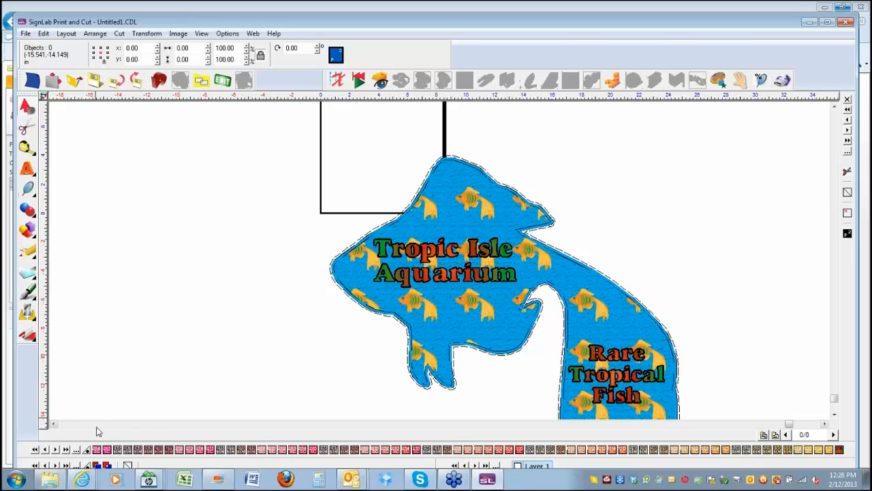
# - Check the option for loading a new color palette
pyautogui.rightClick(76, 449)
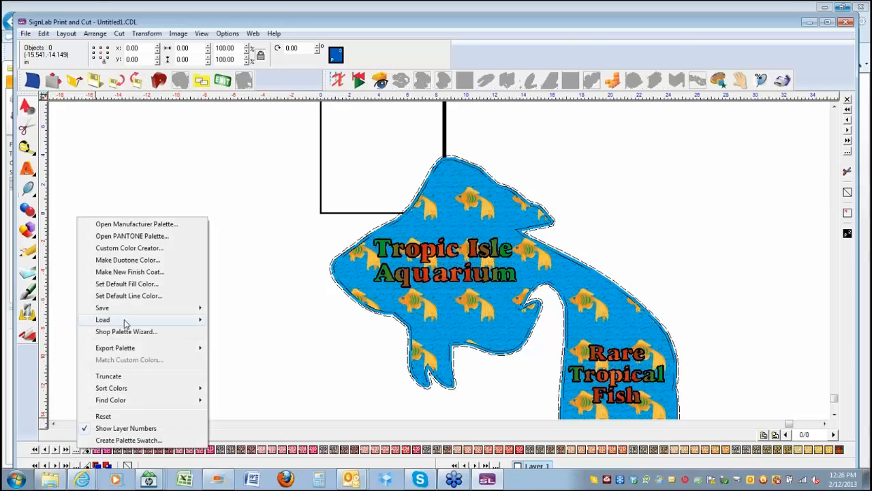
pyautogui.moveTo(124, 323)
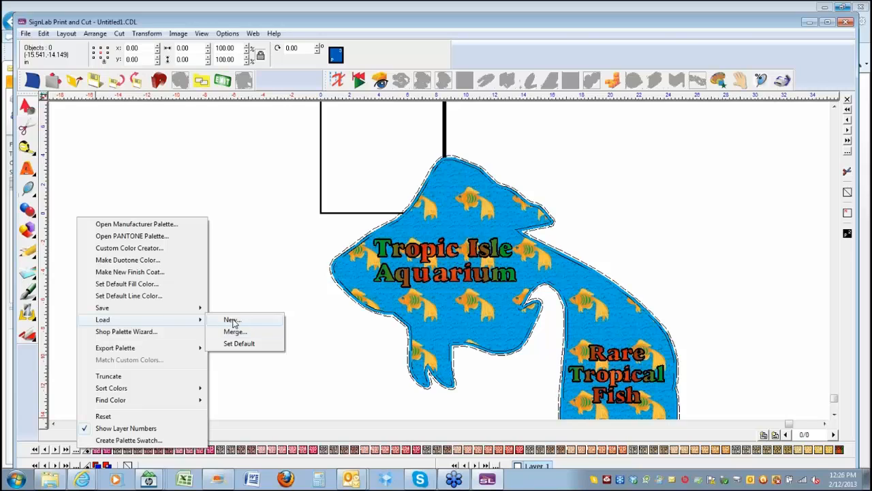
pyautogui.click(232, 320)
pyautogui.click(500, 275)
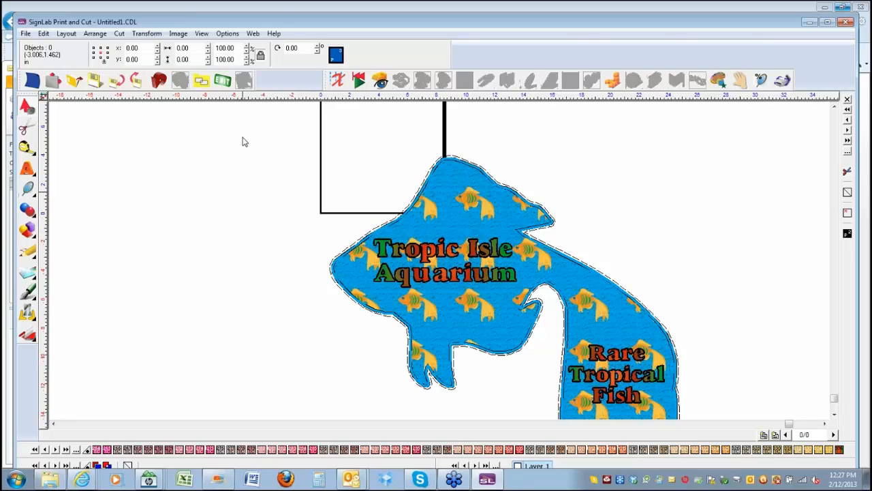
# - Send all sign objects with Print and Cut to the local Roland SP-300i queue and remove the old Reptile House job
pyautogui.click(44, 34)
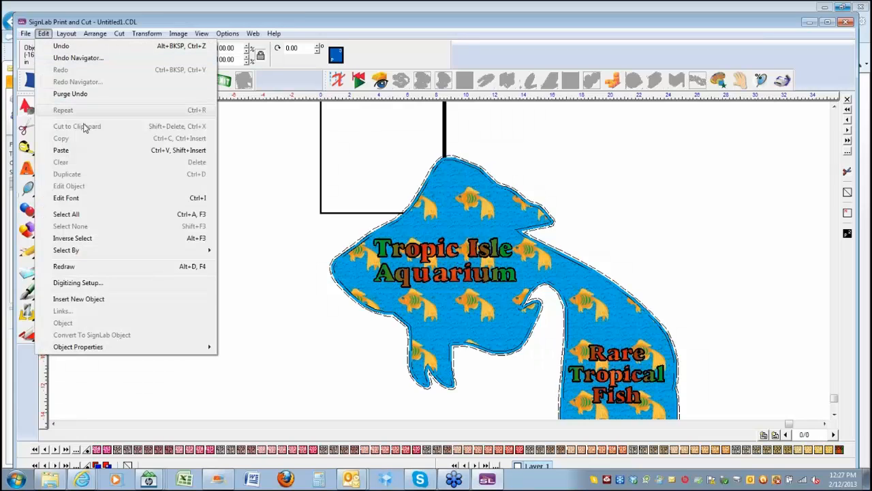
pyautogui.click(69, 214)
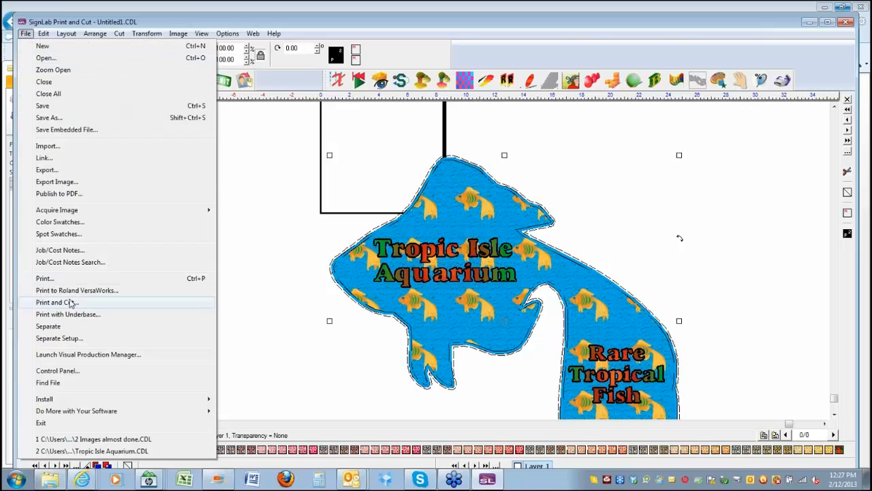
pyautogui.click(70, 302)
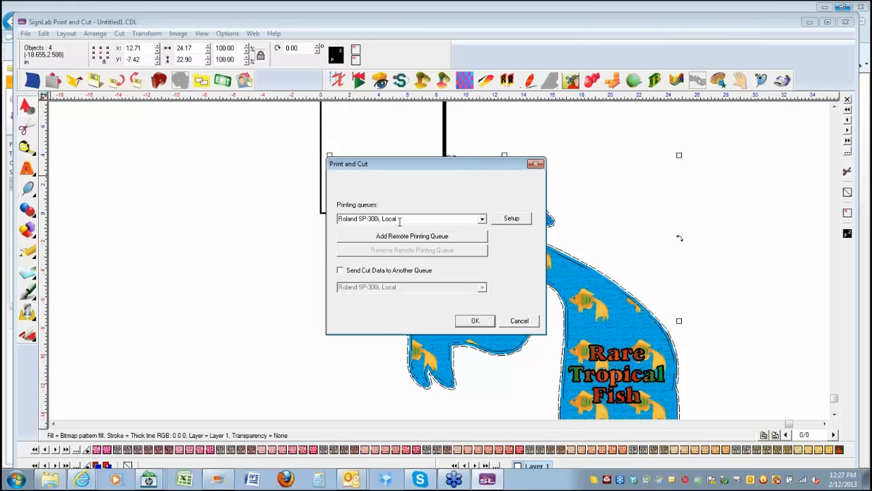
pyautogui.click(475, 320)
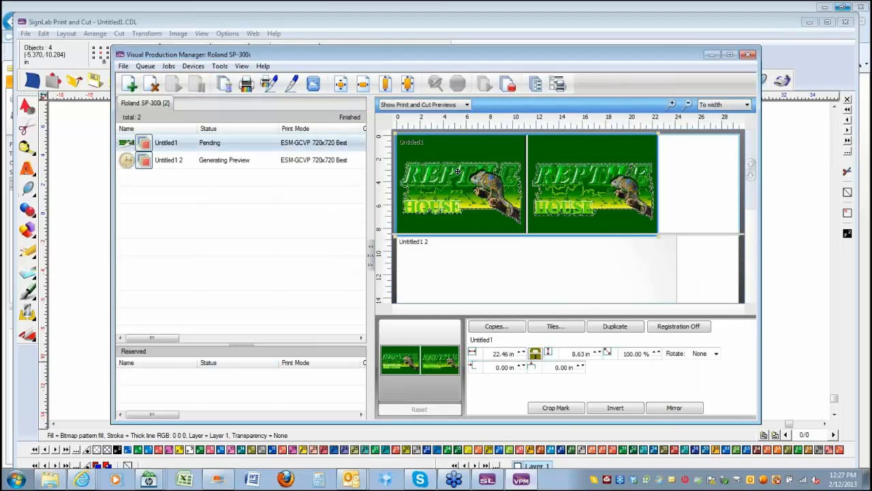
pyautogui.click(183, 147)
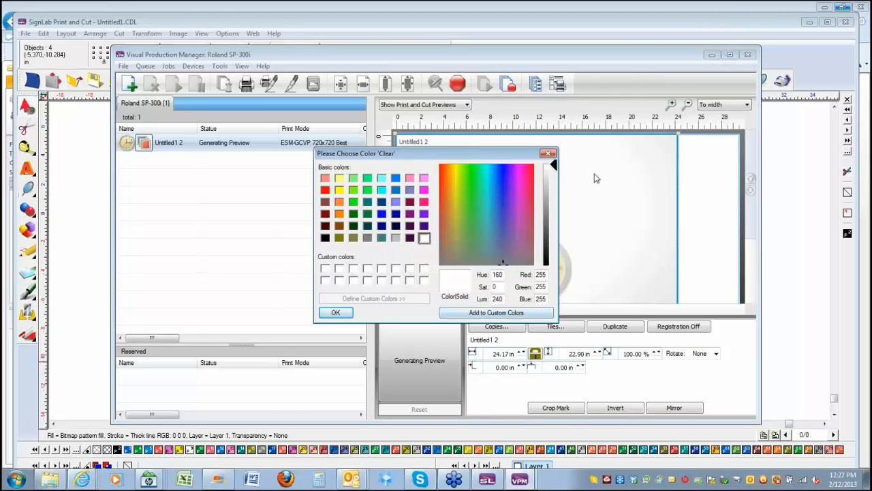
pyautogui.click(552, 154)
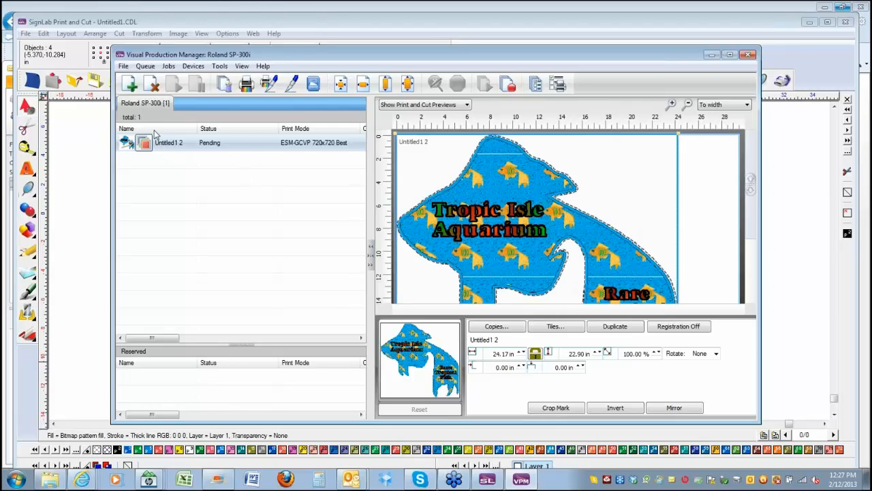
pyautogui.click(144, 68)
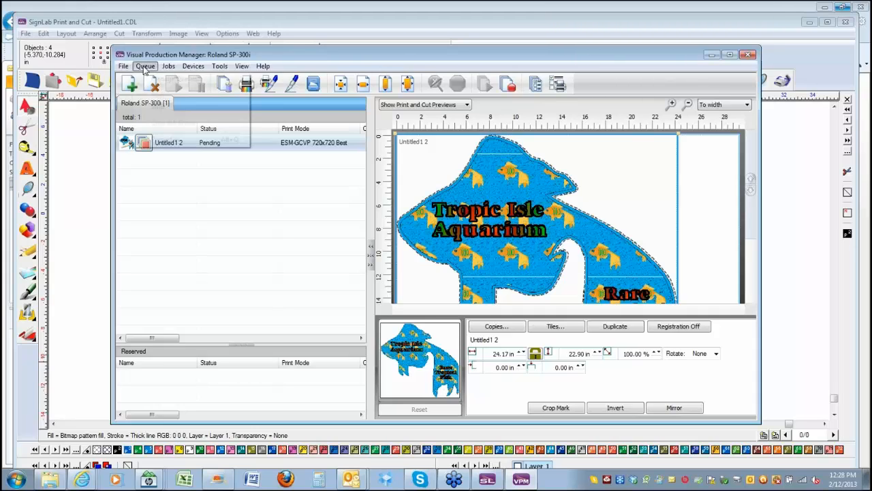
pyautogui.click(167, 80)
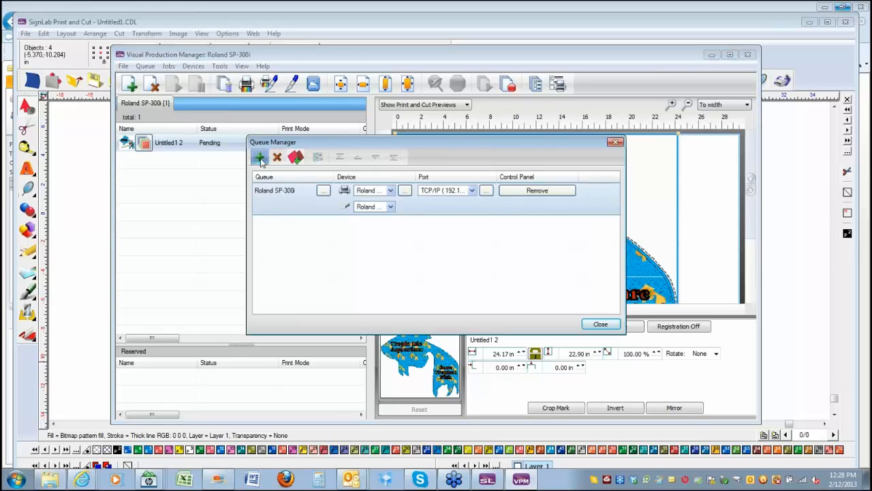
pyautogui.click(259, 158)
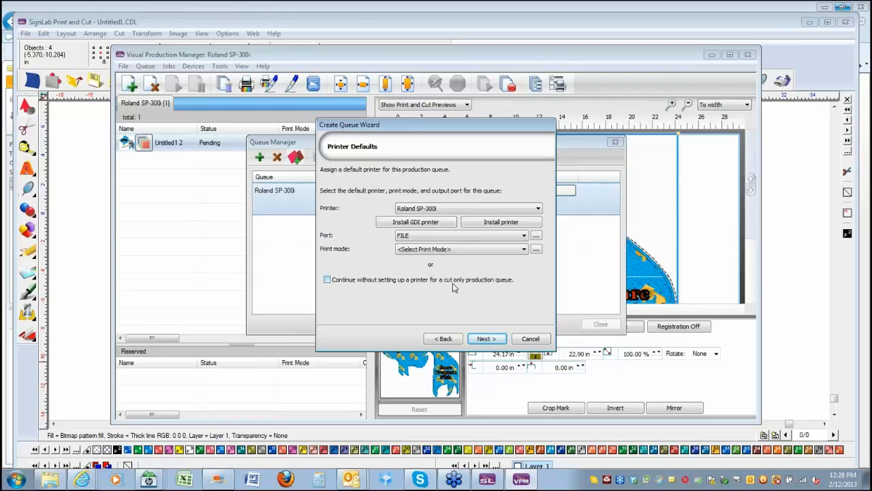
pyautogui.click(531, 339)
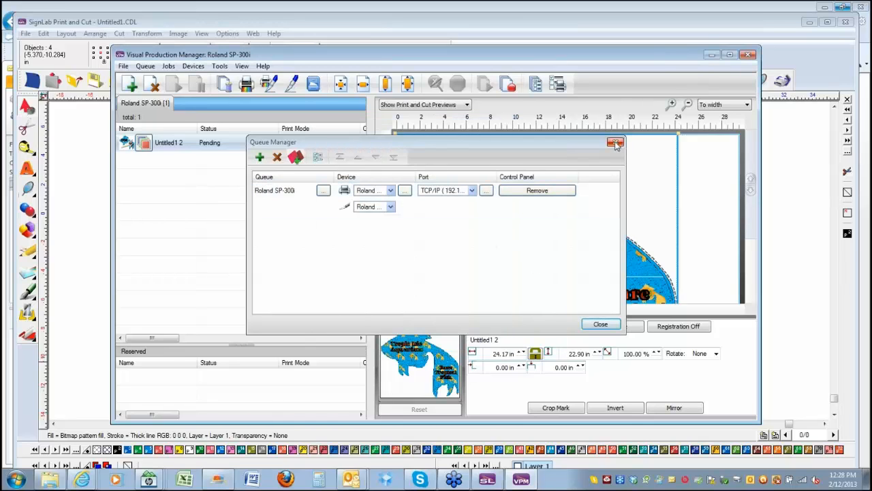
pyautogui.click(616, 144)
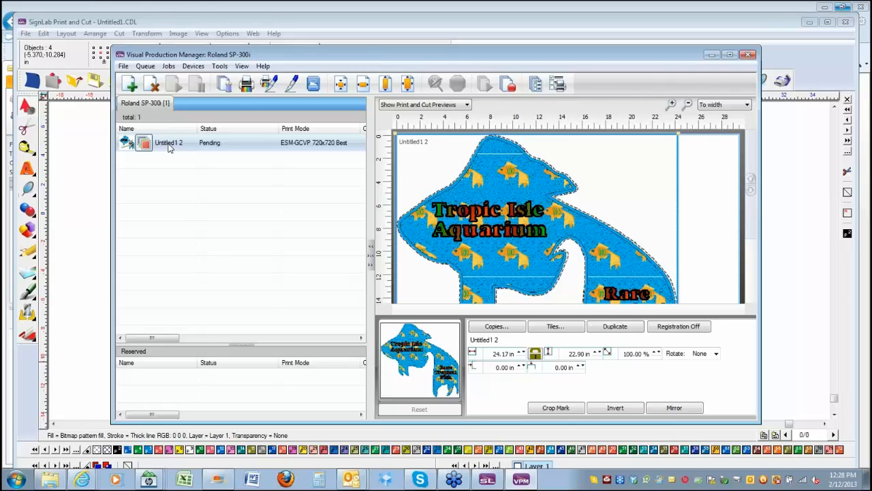
# - Set the registration system in the Roland SP-300i queue's cutter properties to Roland
pyautogui.click(146, 102)
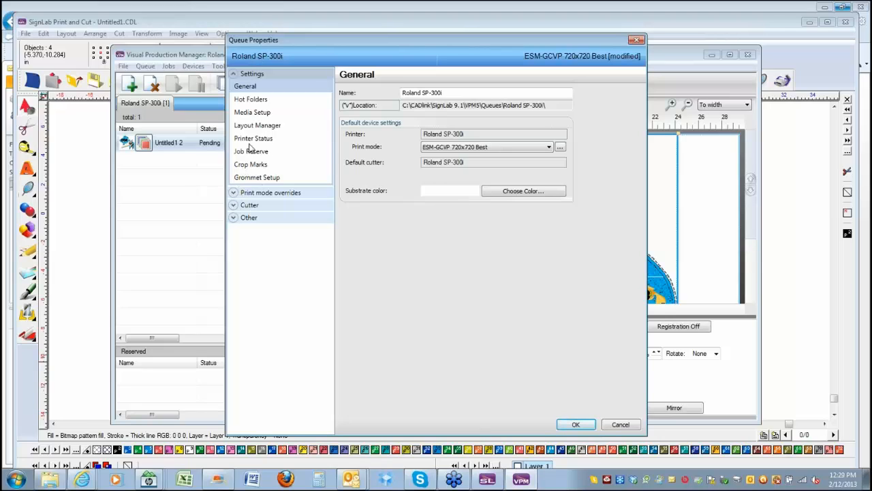
pyautogui.click(234, 193)
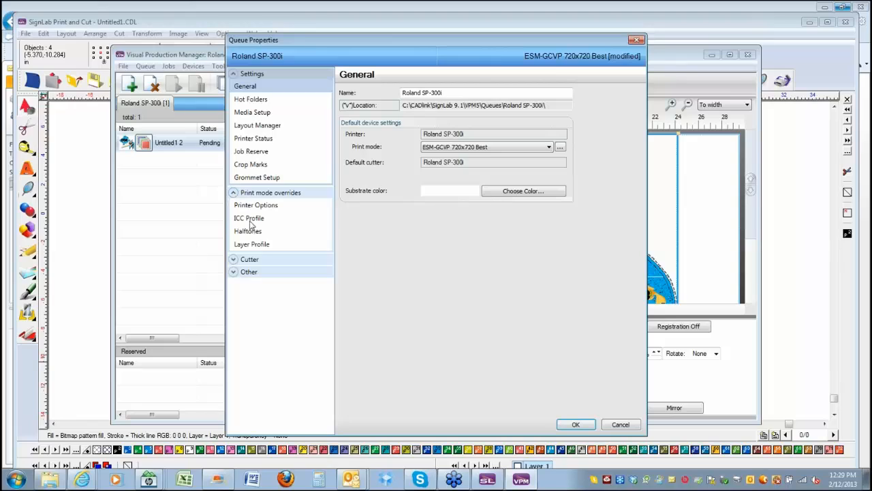
pyautogui.click(232, 259)
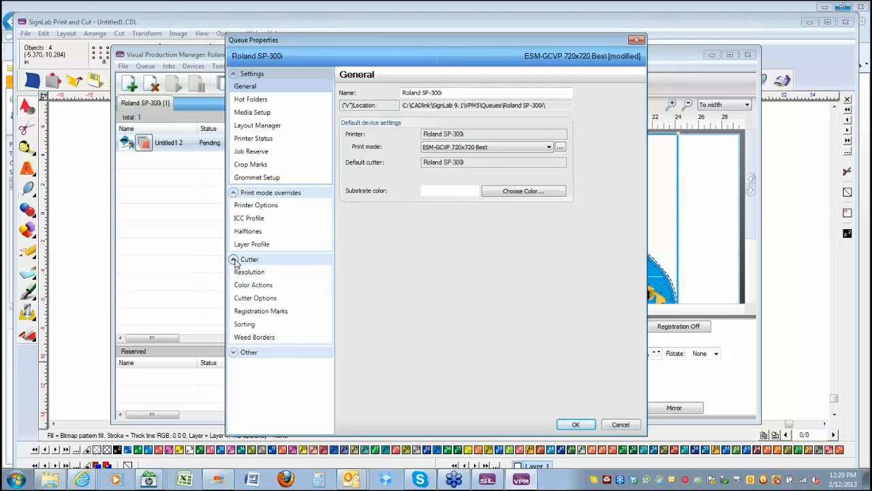
pyautogui.click(260, 313)
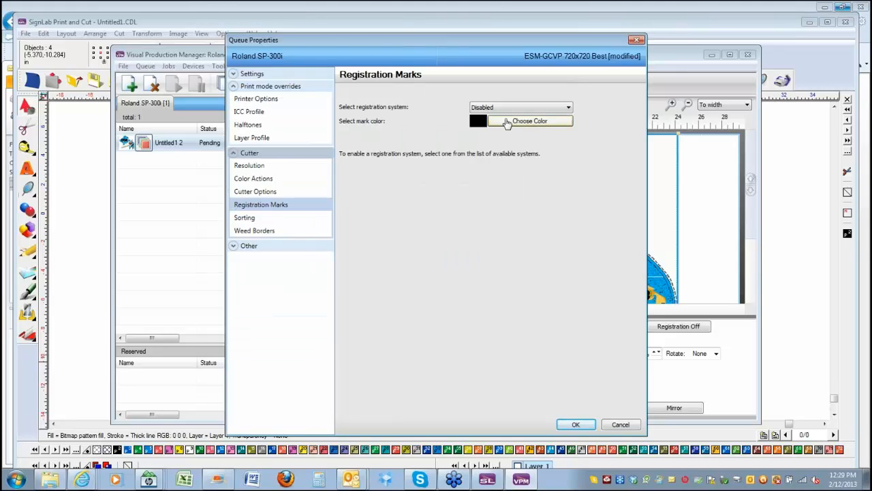
pyautogui.click(570, 109)
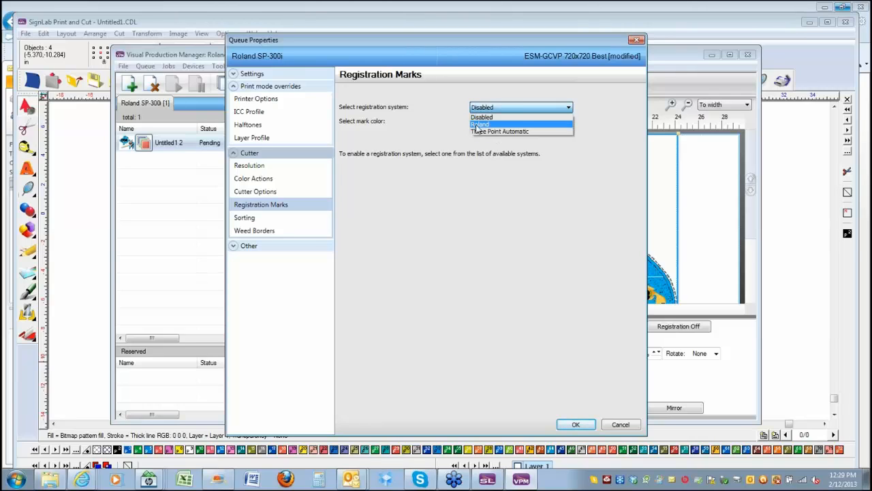
pyautogui.click(479, 125)
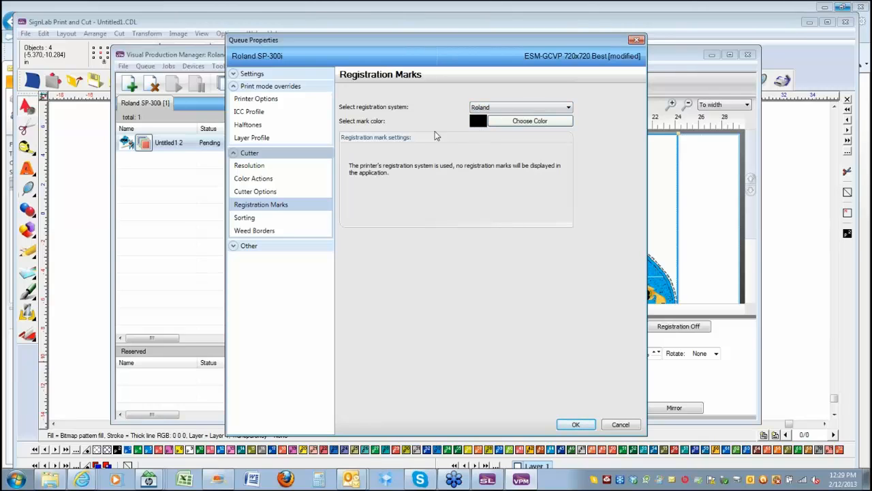
pyautogui.click(576, 424)
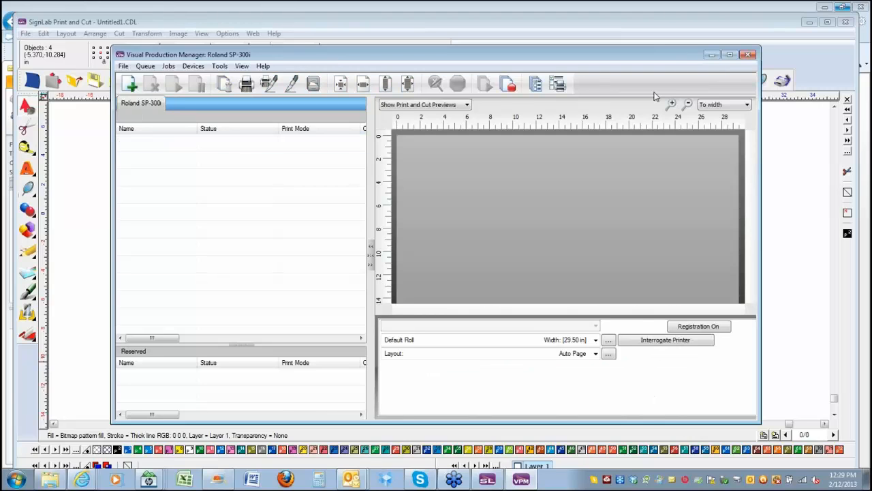
# - Return to SignLab, resend the sign with Print and Cut to the local Roland SP-300i queue, and switch to Visual Production Manager
pyautogui.click(712, 55)
pyautogui.click(24, 33)
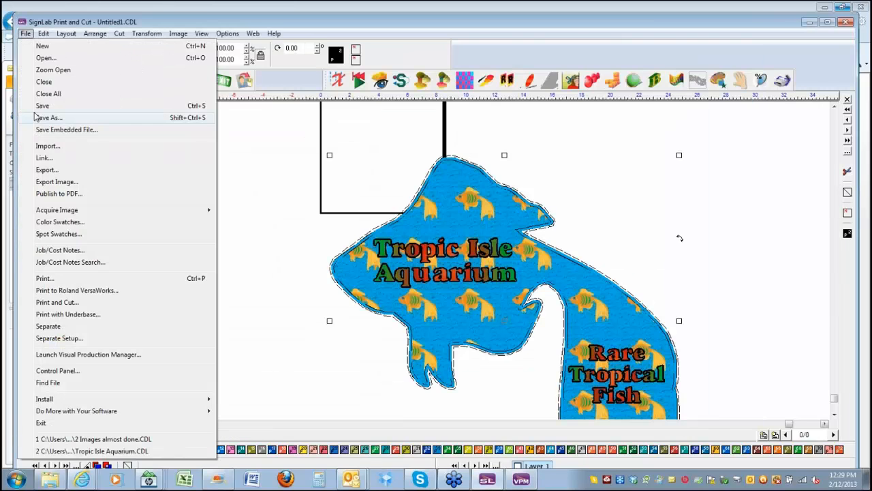
pyautogui.click(72, 304)
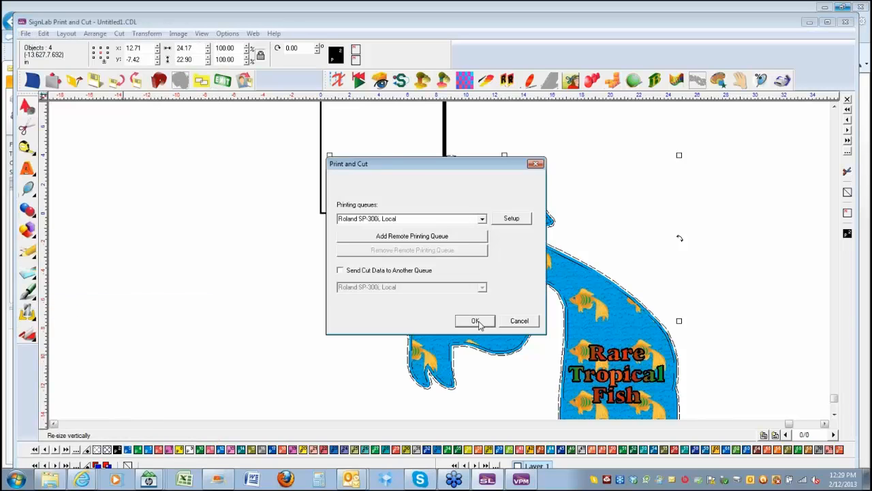
pyautogui.click(477, 321)
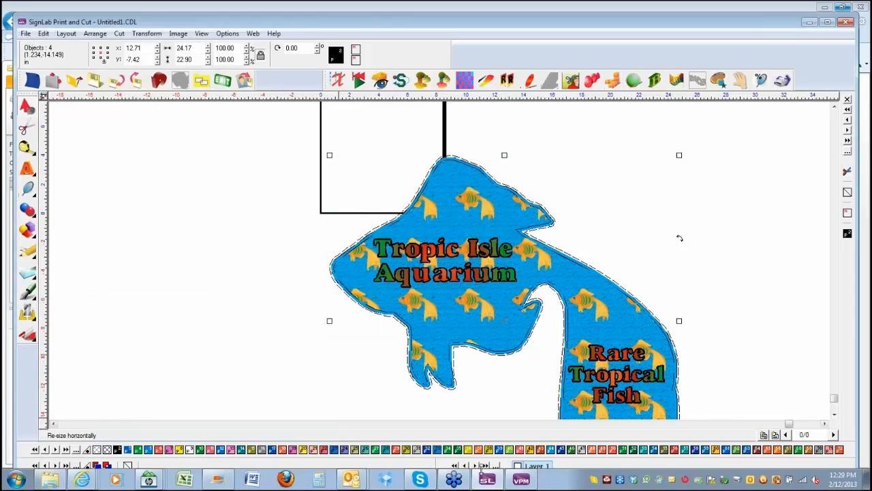
pyautogui.click(521, 480)
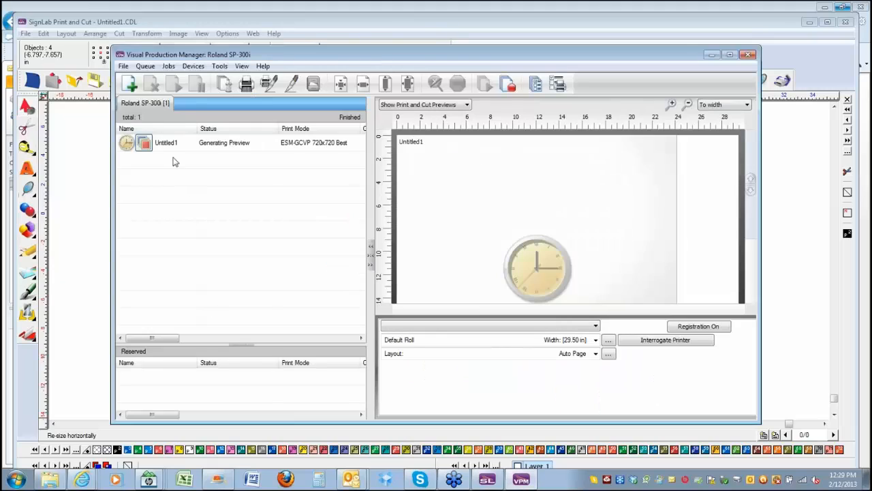
# - Abort the preview generation of the Untitled1 job in the Roland SP-300i queue and close Visual Production Manager
pyautogui.click(162, 145)
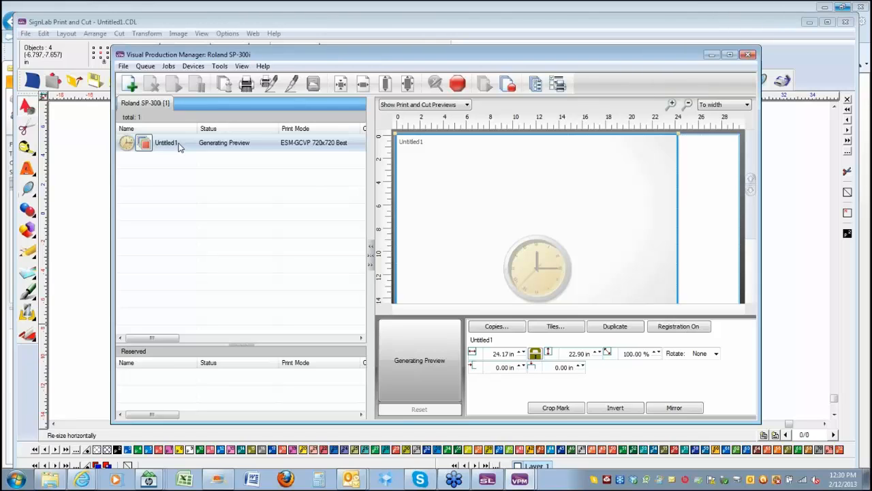
pyautogui.rightClick(178, 143)
pyautogui.click(167, 178)
pyautogui.rightClick(160, 147)
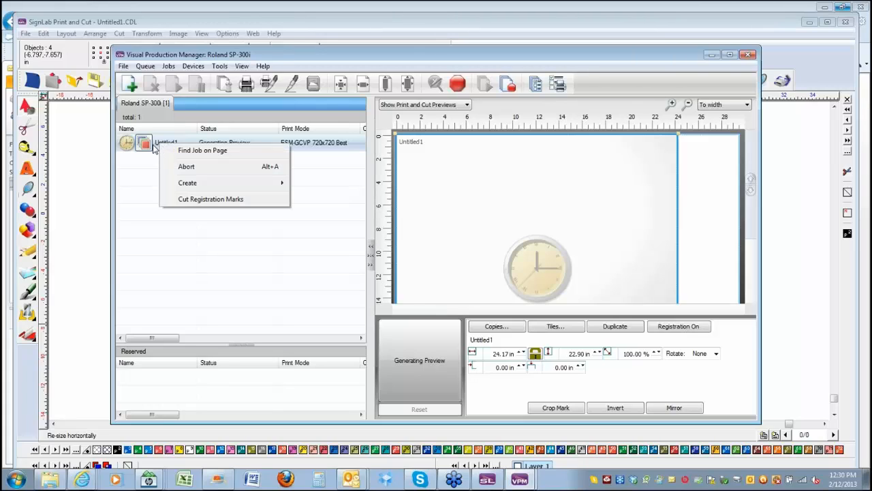
pyautogui.click(151, 148)
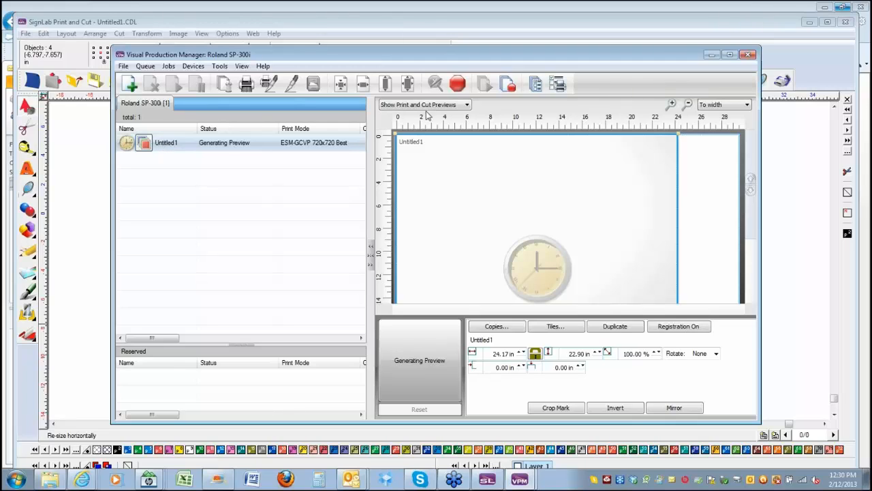
pyautogui.rightClick(241, 145)
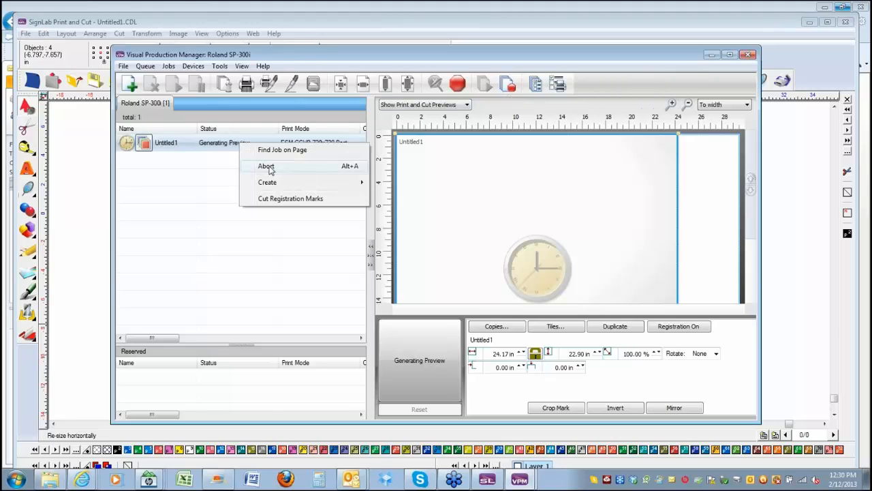
pyautogui.click(223, 144)
pyautogui.rightClick(222, 146)
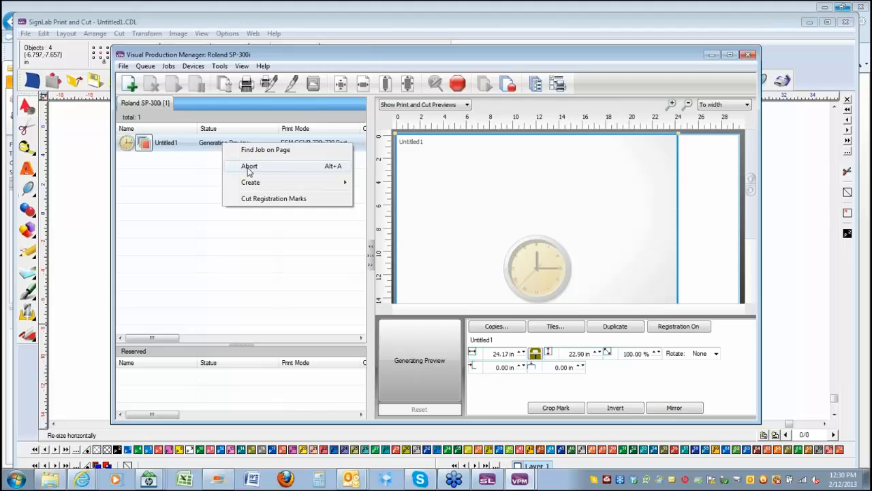
pyautogui.click(223, 147)
pyautogui.rightClick(223, 147)
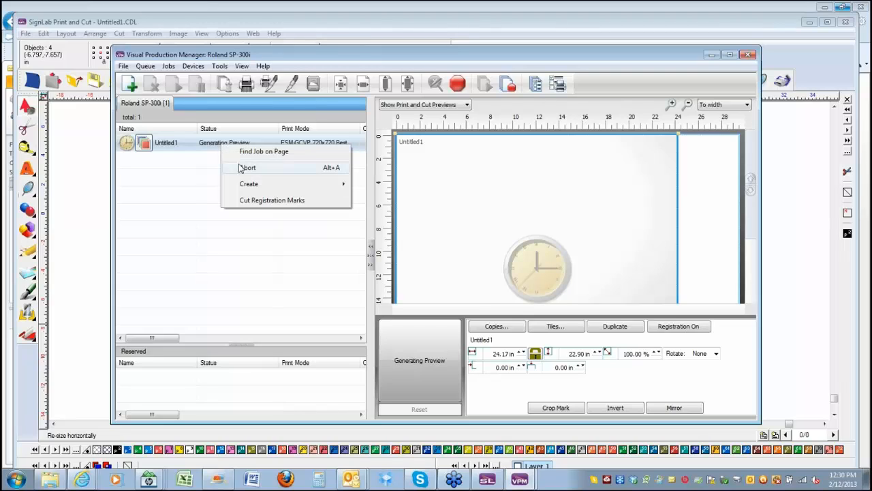
pyautogui.click(243, 167)
pyautogui.click(749, 55)
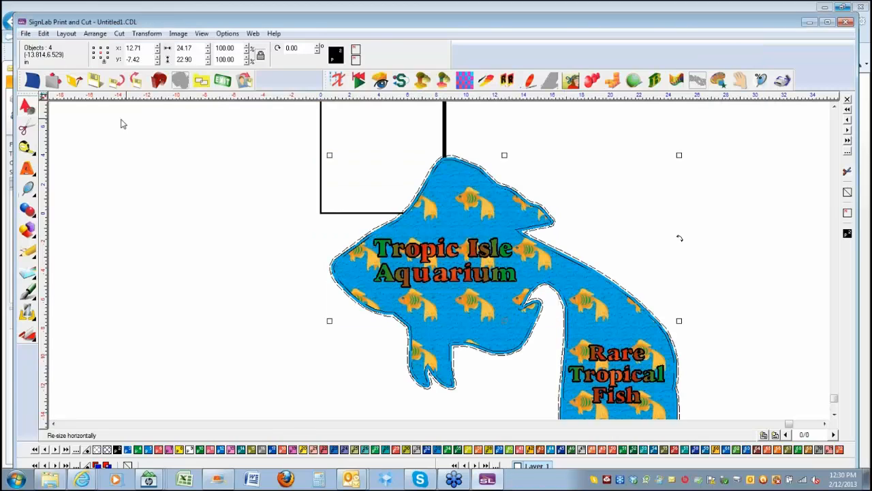
# - Select all sign objects in SignLab, send them again with Print and Cut, and switch to Visual Production Manager
pyautogui.click(224, 144)
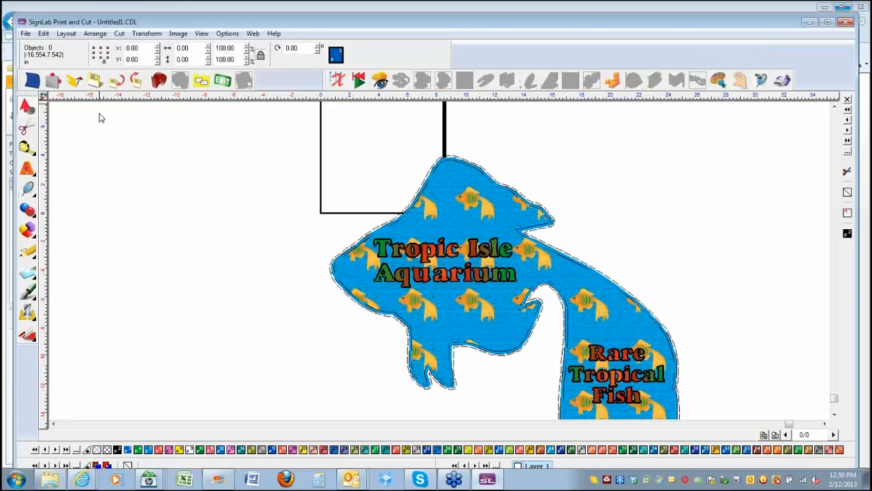
pyautogui.hotkey('ctrl', 'a')
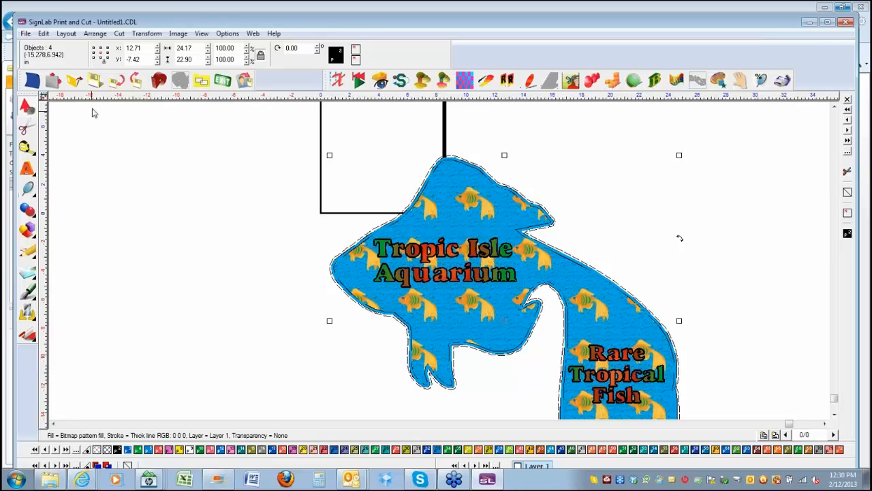
pyautogui.click(26, 34)
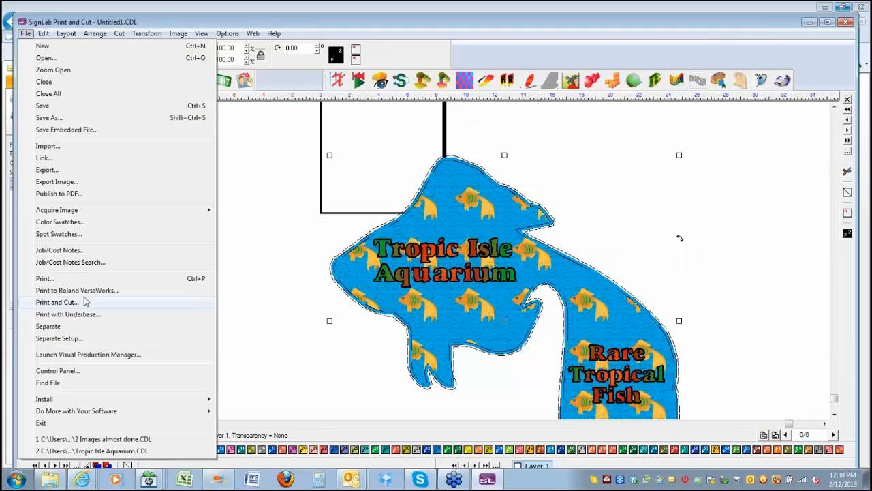
pyautogui.click(84, 301)
pyautogui.click(477, 321)
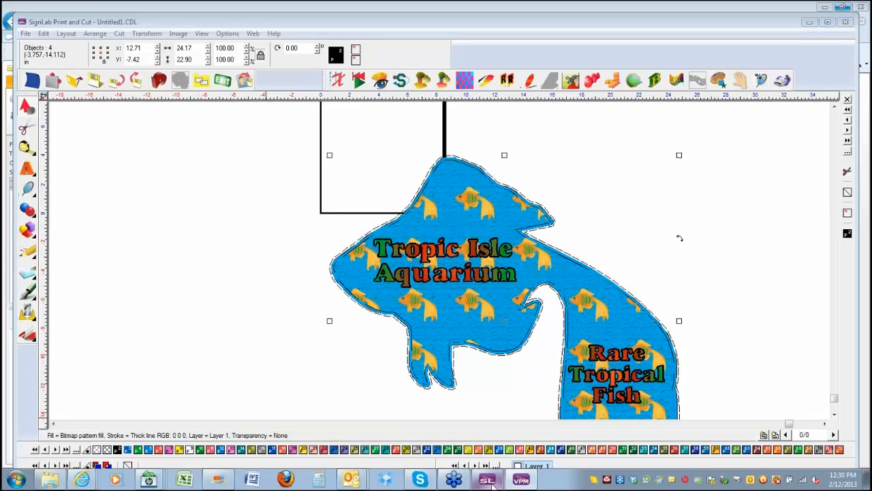
pyautogui.click(524, 480)
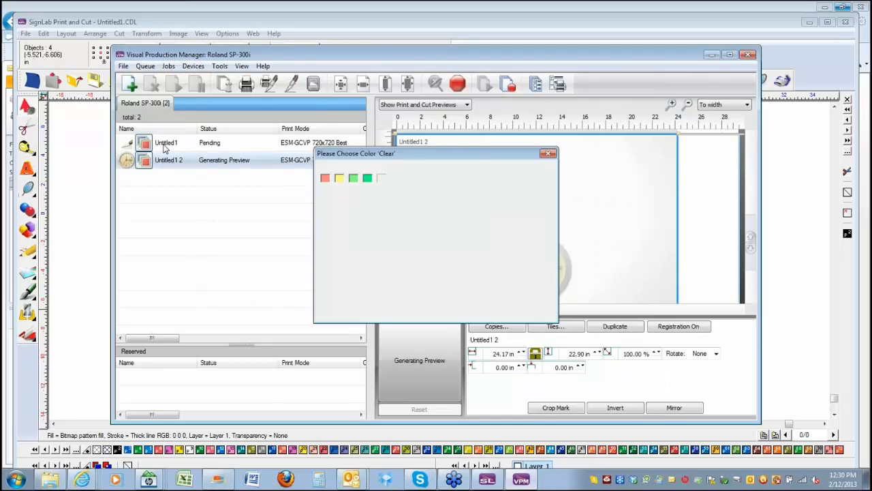
# - Remove the pending Untitled1 job from the Roland SP-300i queue and select the remaining Untitled1 2 job
pyautogui.rightClick(164, 145)
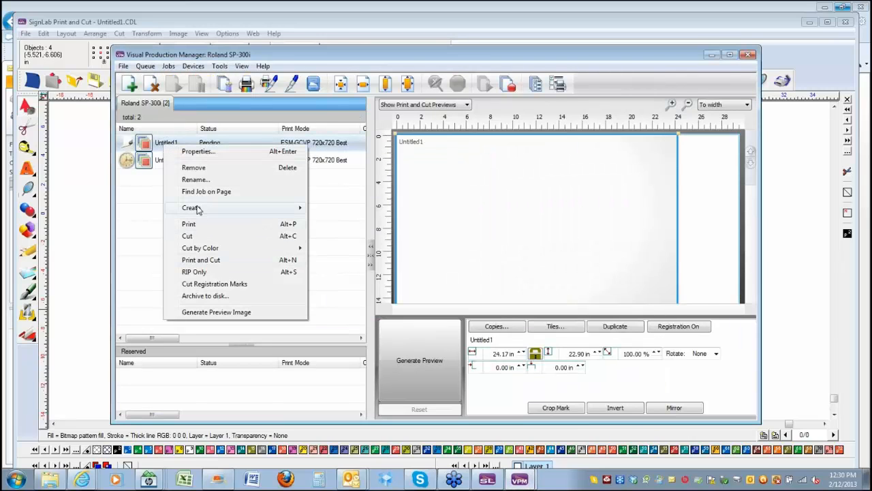
pyautogui.click(195, 168)
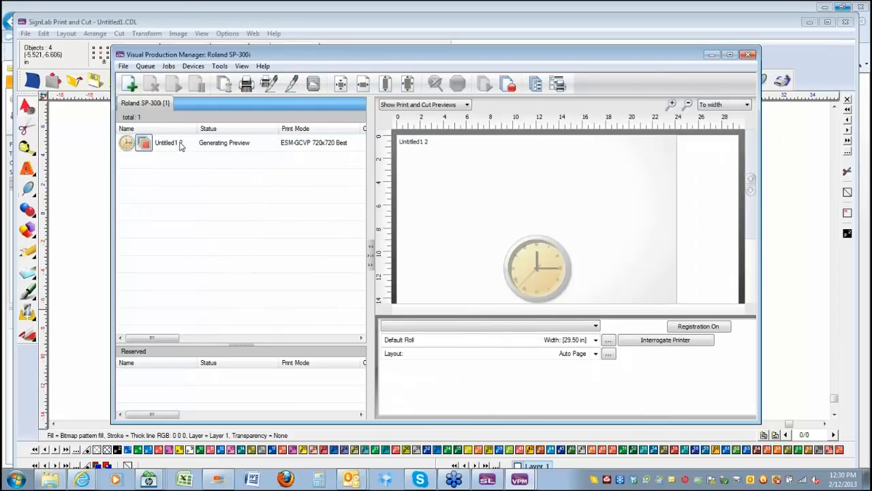
pyautogui.click(180, 146)
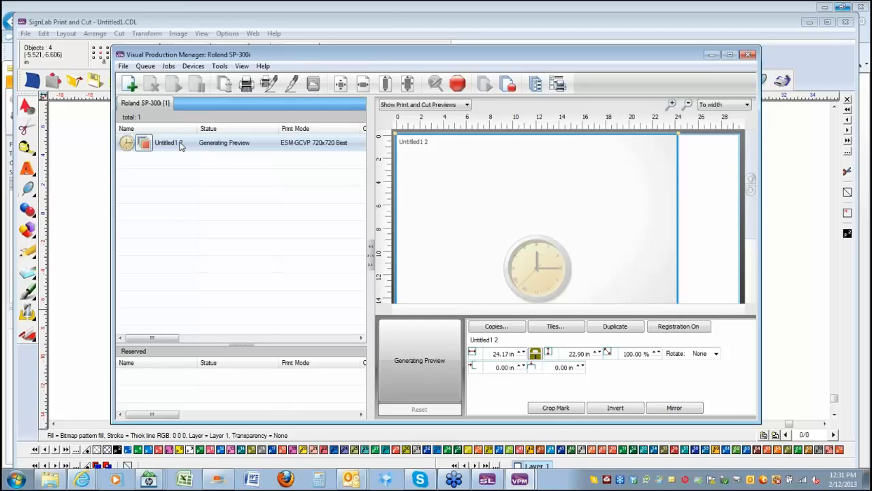
# - Accept white in the 'White' color prompt and move the production manager window back over the fish design
pyautogui.rightClick(181, 147)
pyautogui.click(154, 149)
pyautogui.moveTo(661, 59); pyautogui.dragTo(660, 61)
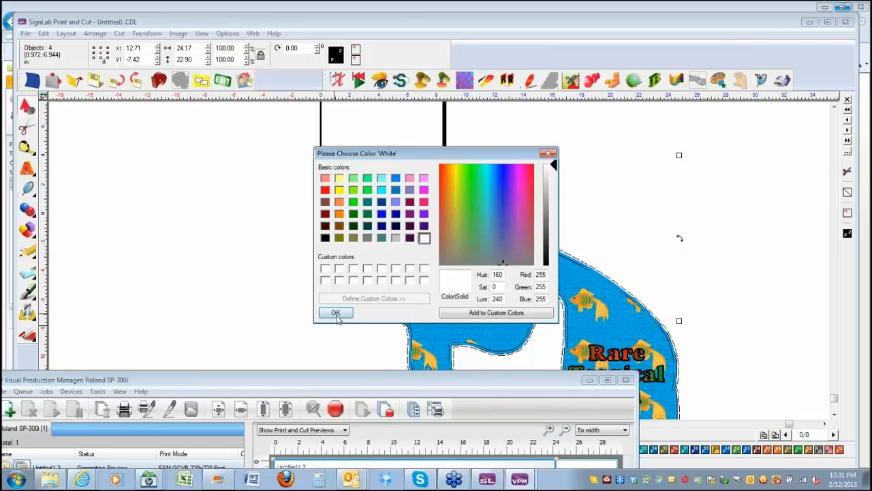
pyautogui.click(337, 313)
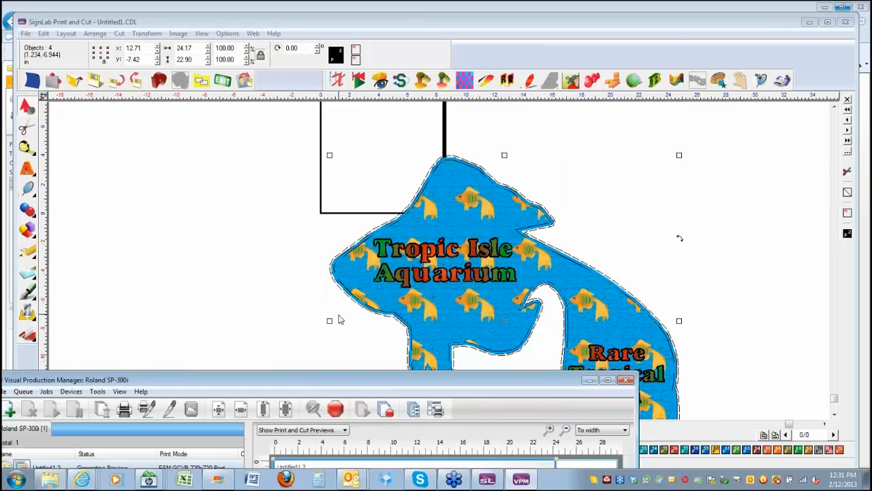
pyautogui.moveTo(345, 381); pyautogui.dragTo(421, 98)
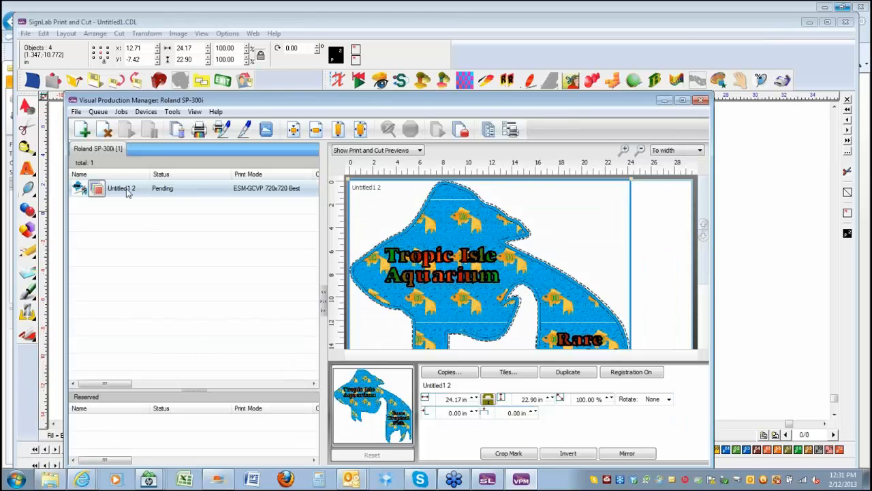
# - Examine the Untitled1 2 job's full print and cut preview and its available output commands
pyautogui.rightClick(126, 191)
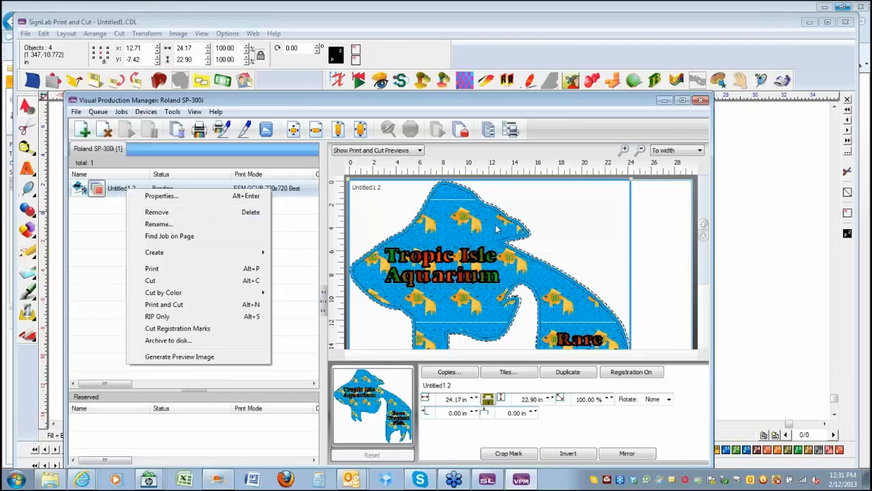
pyautogui.click(704, 264)
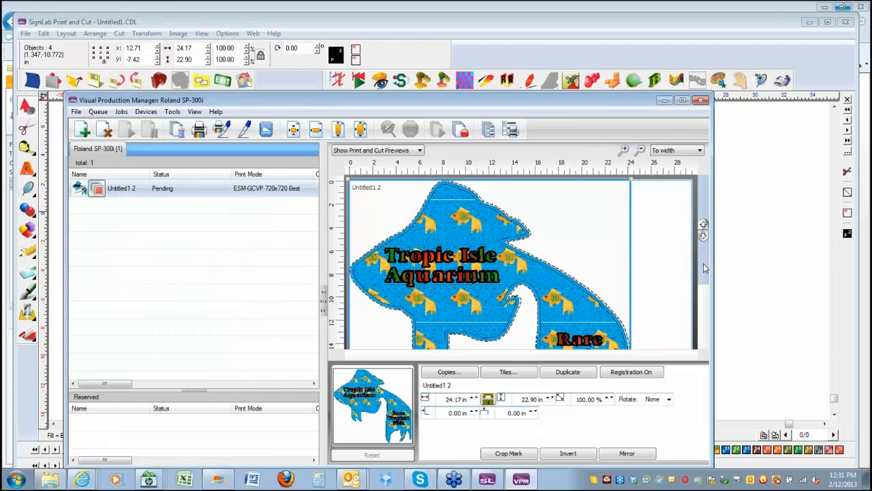
pyautogui.moveTo(705, 268); pyautogui.dragTo(704, 342)
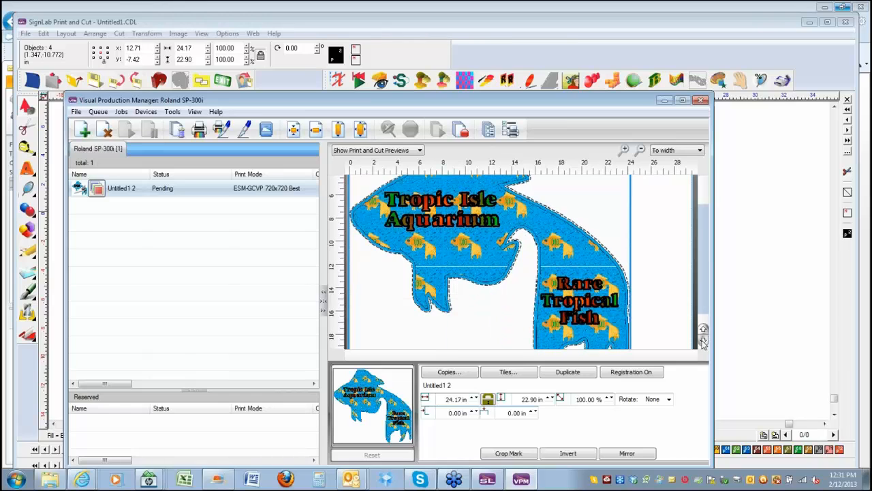
pyautogui.click(703, 342)
pyautogui.moveTo(705, 291); pyautogui.dragTo(705, 224)
pyautogui.rightClick(109, 188)
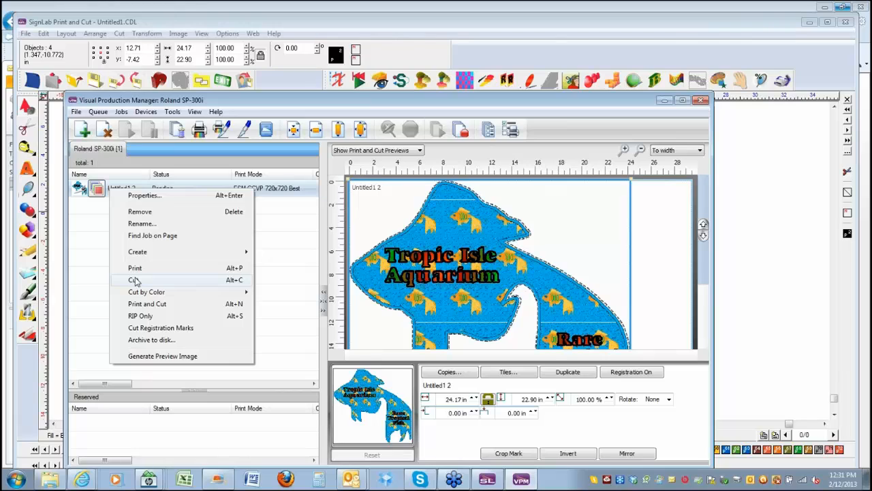
pyautogui.click(273, 247)
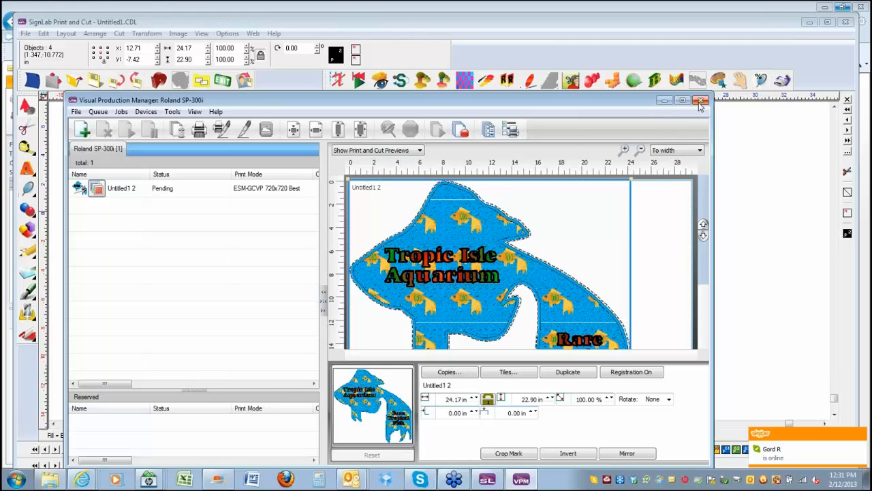
# - Start a new production queue using the Roland SP-300i printer, FILE port and 3651M 360x720 Draft print mode
pyautogui.click(99, 111)
pyautogui.click(128, 124)
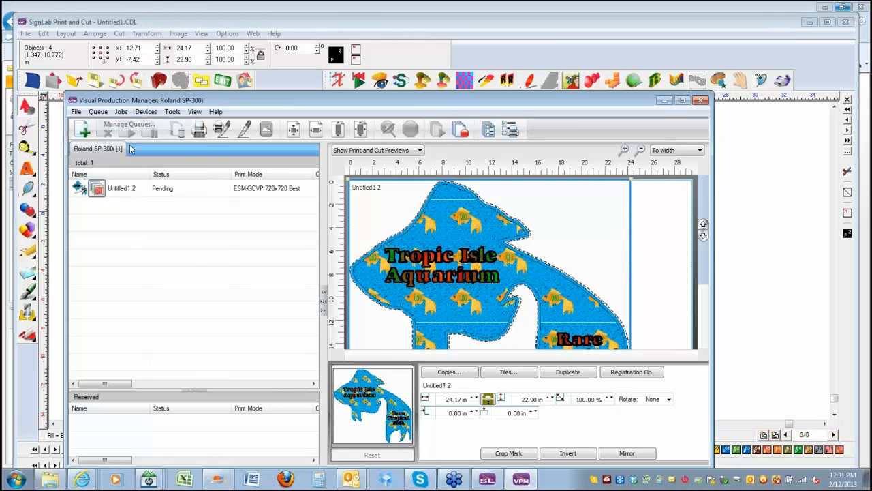
pyautogui.click(213, 203)
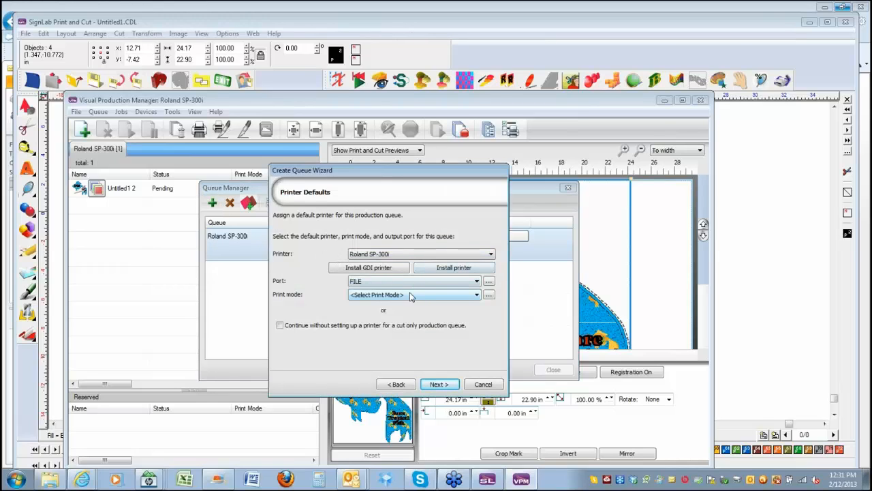
pyautogui.click(476, 295)
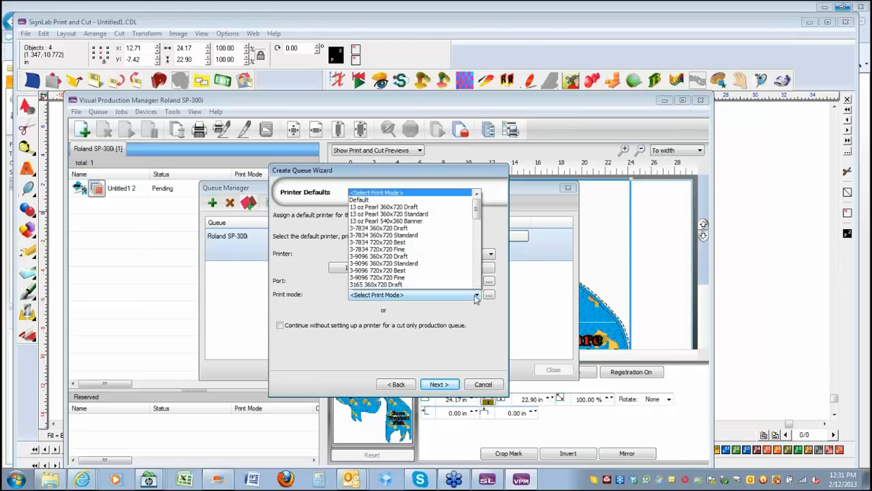
pyautogui.click(396, 228)
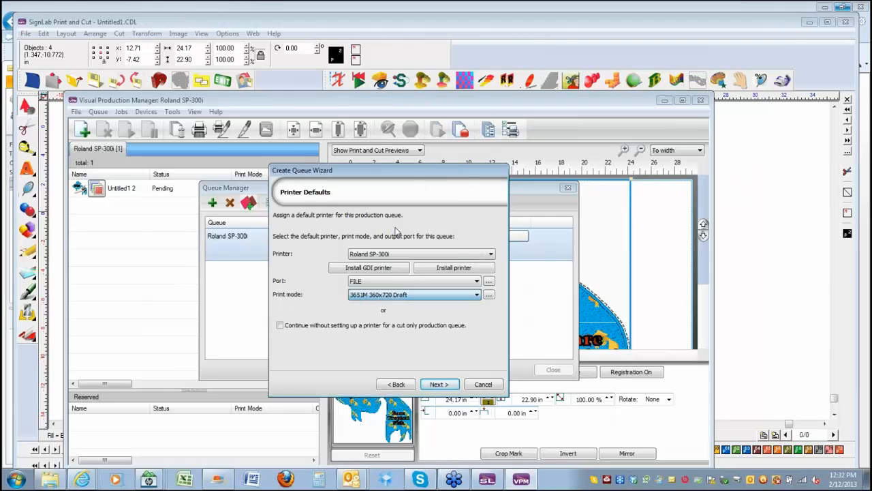
pyautogui.click(441, 387)
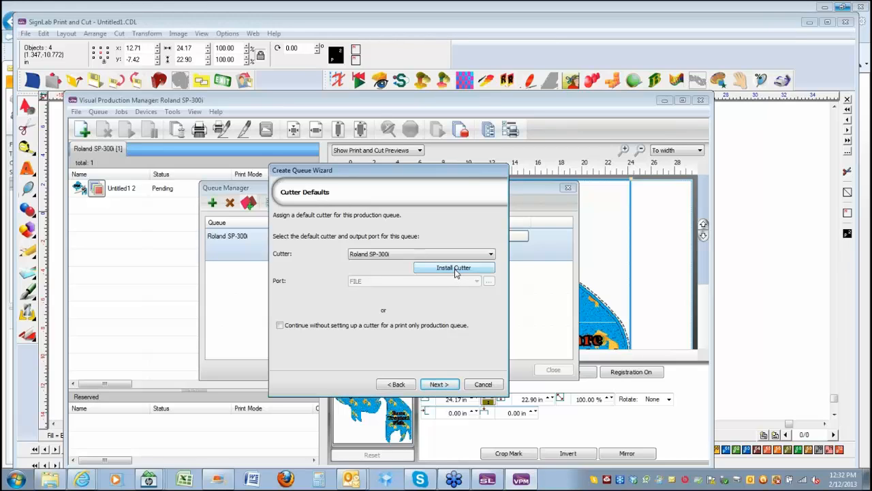
# - Choose ROLAND GX 500 as the cutter to install for the new queue
pyautogui.click(455, 269)
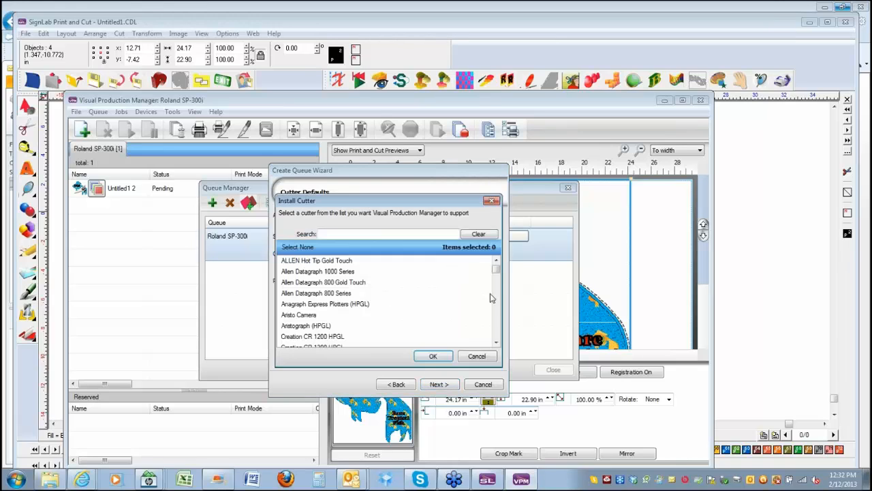
pyautogui.moveTo(498, 274); pyautogui.dragTo(501, 312)
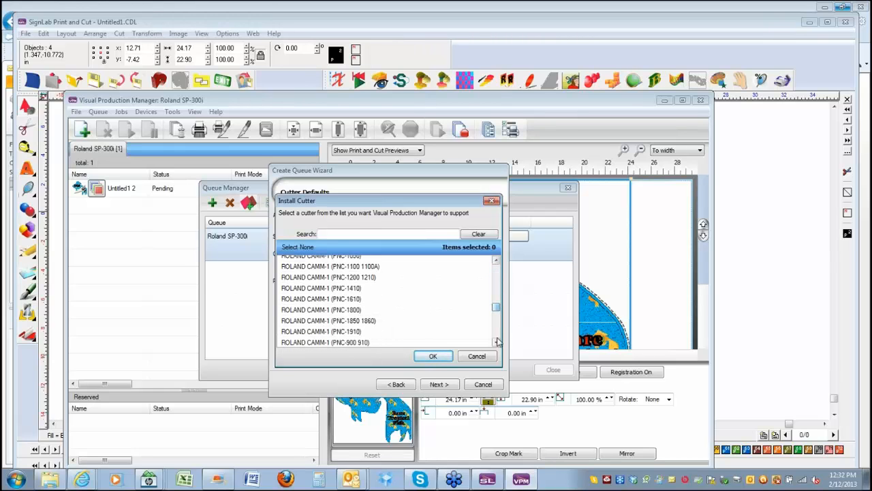
pyautogui.click(497, 342)
pyautogui.click(497, 342)
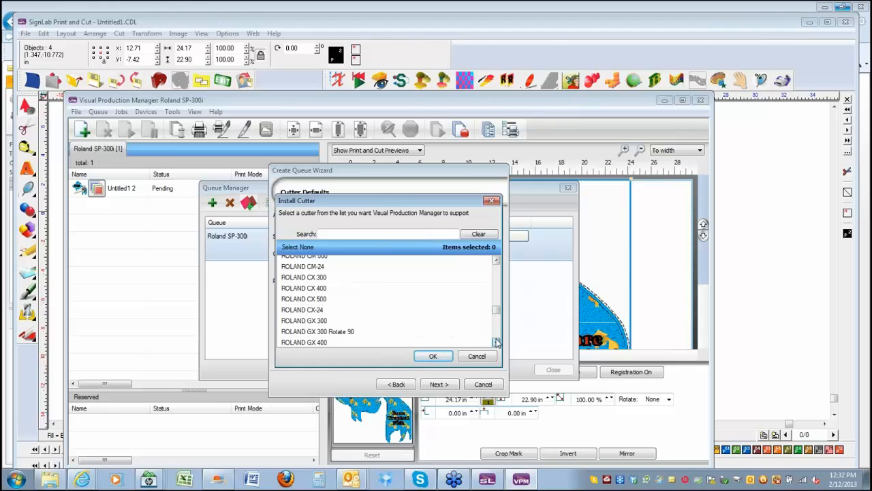
pyautogui.click(497, 342)
pyautogui.click(497, 342)
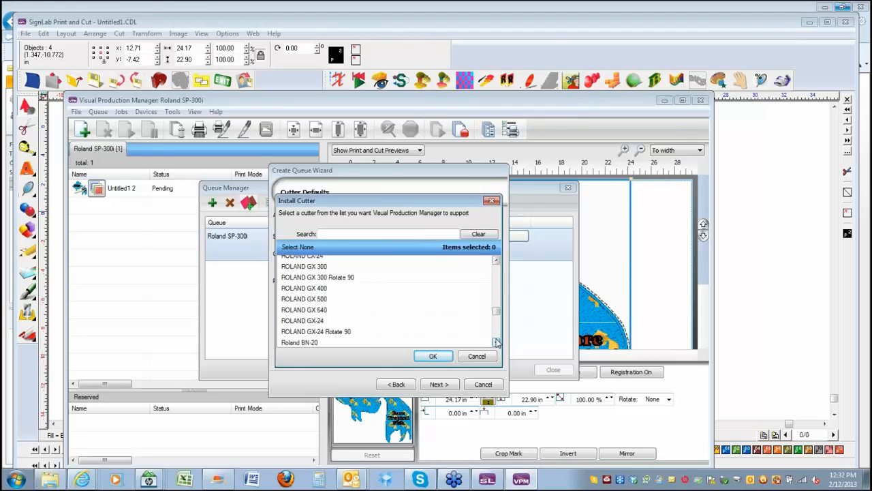
pyautogui.click(307, 303)
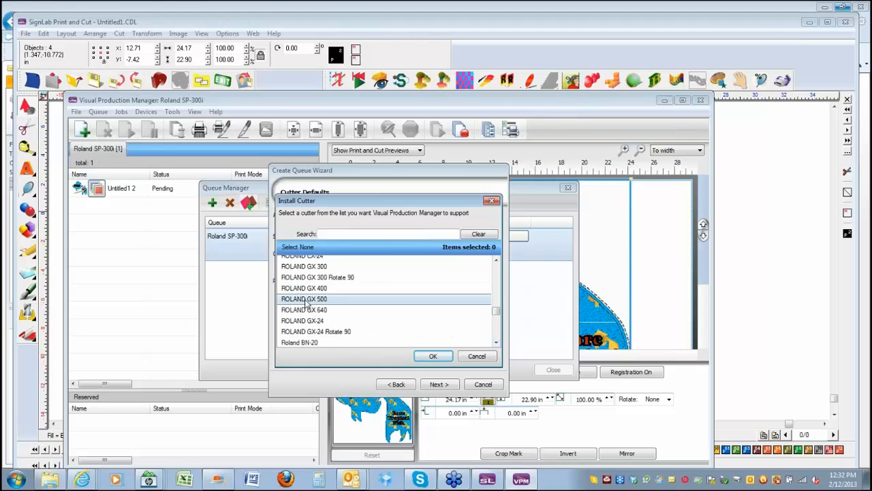
pyautogui.click(496, 263)
pyautogui.click(496, 263)
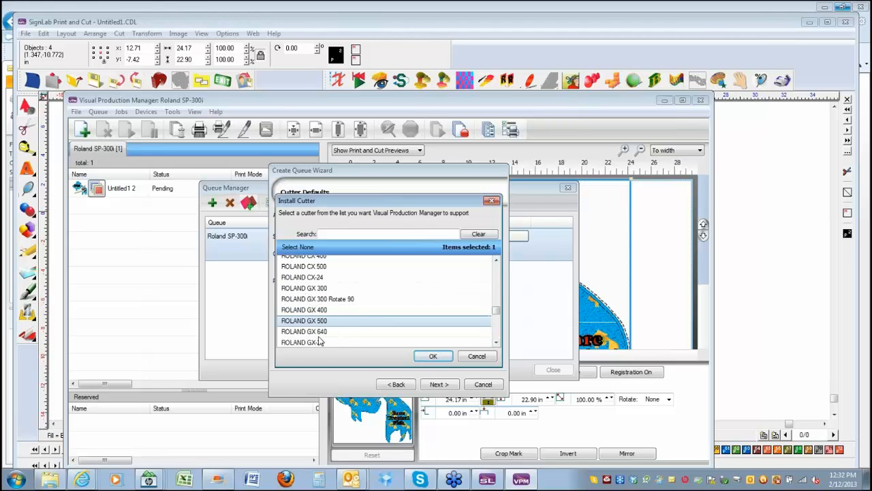
pyautogui.click(432, 356)
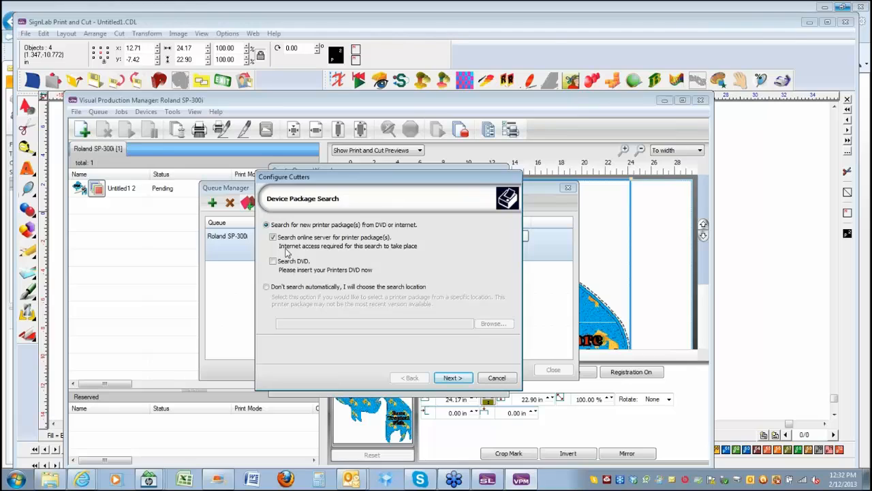
# - Download the cutter's device package from the online server and use FILE as its output port
pyautogui.click(452, 379)
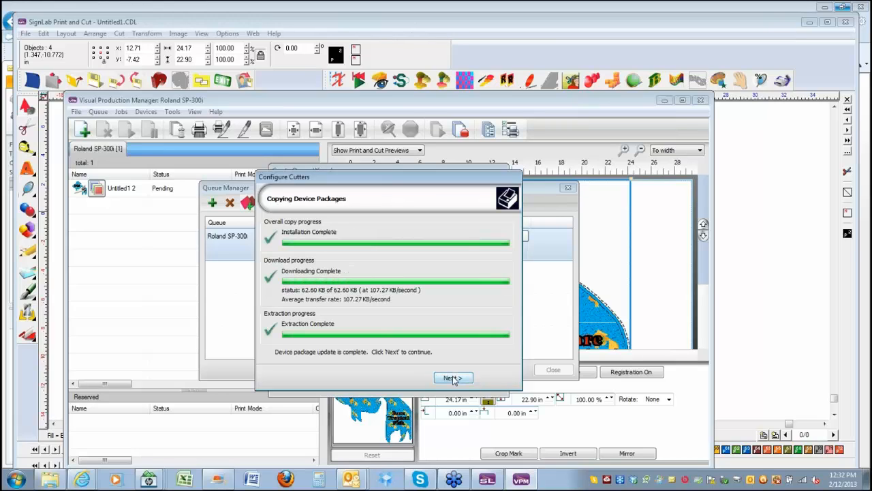
pyautogui.click(454, 379)
pyautogui.click(453, 379)
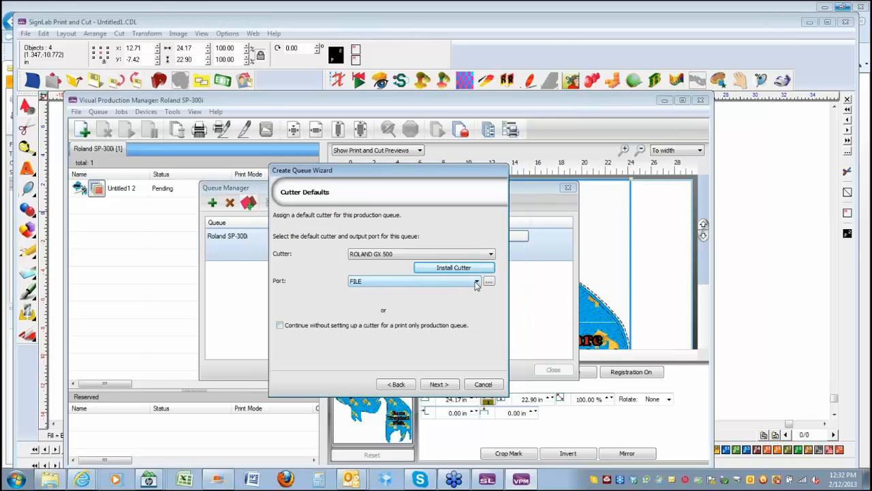
pyautogui.click(477, 281)
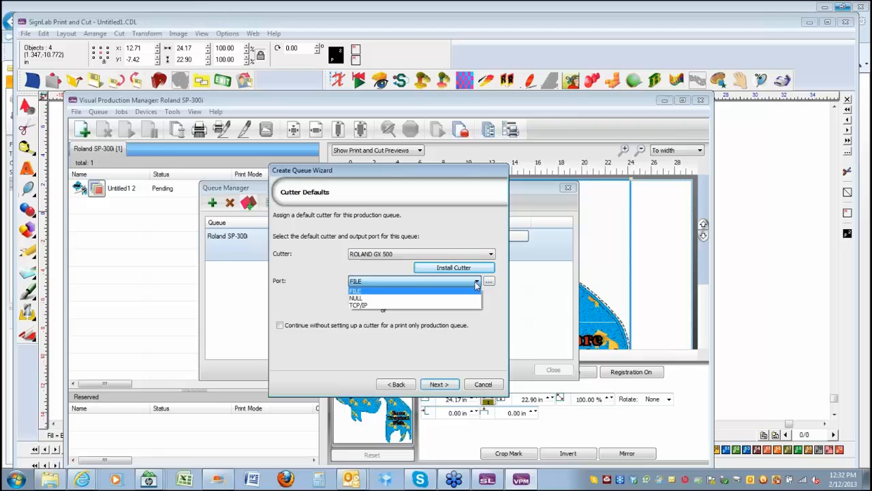
pyautogui.click(366, 291)
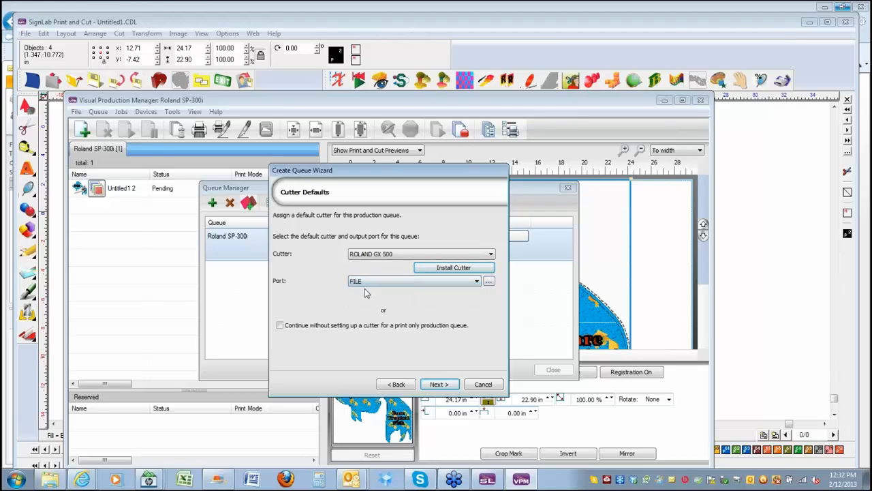
pyautogui.click(438, 384)
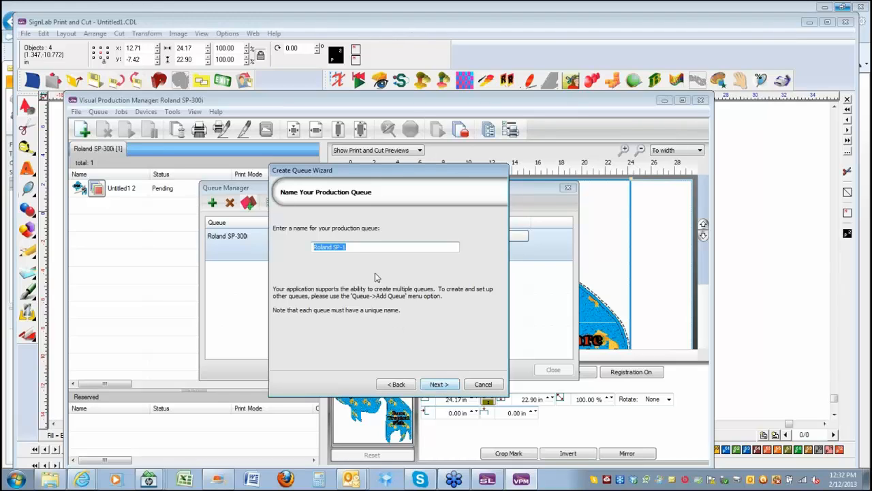
# - Name the production queue Sp300i and GX 500 and accept the Roll media type with the Default Roll size
pyautogui.moveTo(360, 253); pyautogui.dragTo(298, 248)
pyautogui.write('Sp300i and GX 500')
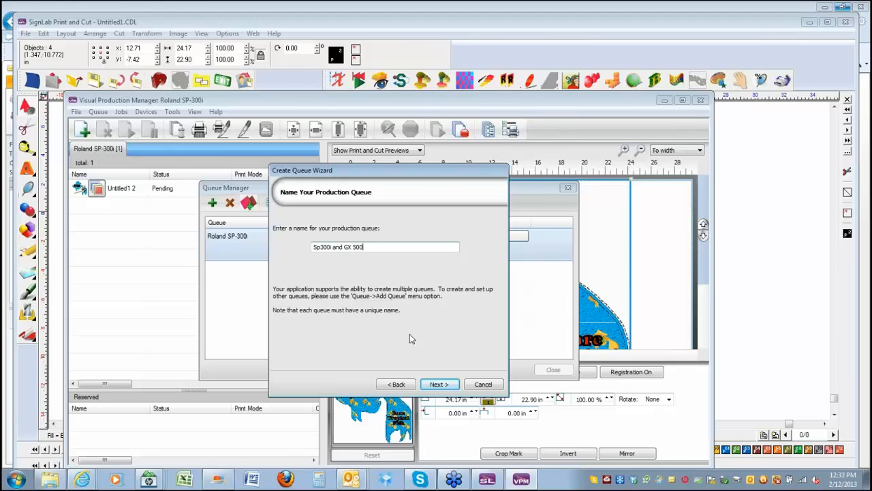
pyautogui.click(438, 384)
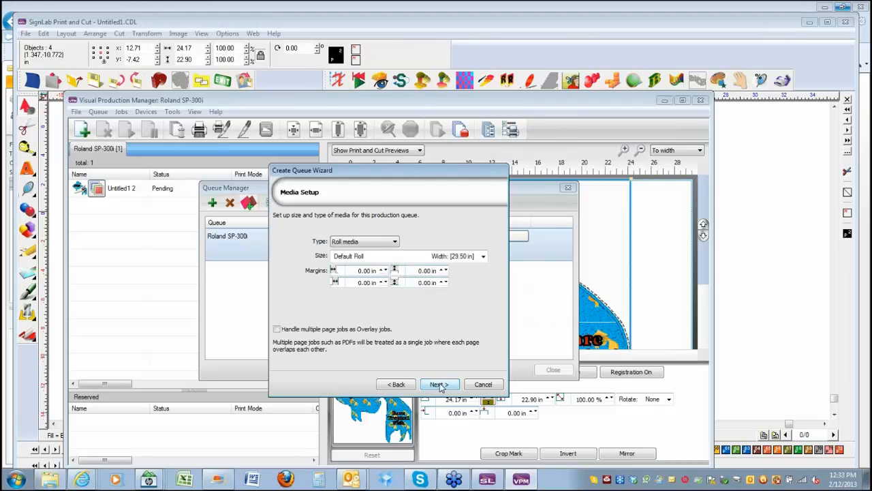
pyautogui.click(438, 384)
pyautogui.click(439, 384)
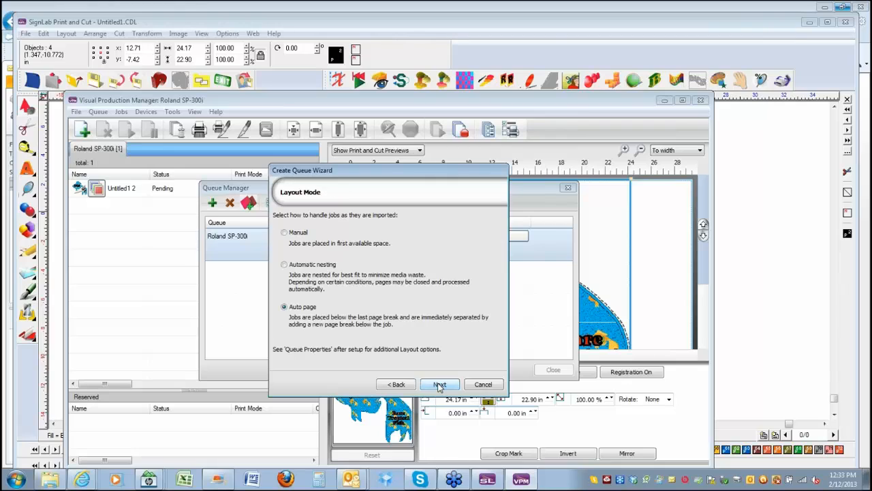
# - Return to the registration mark setup to choose its system, then finish creating the queue with the Auto page layout mode
pyautogui.click(400, 386)
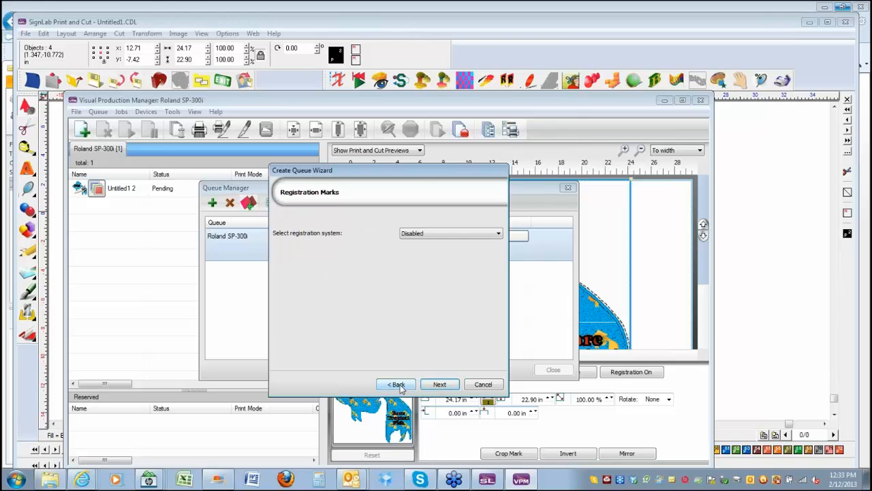
pyautogui.click(499, 235)
pyautogui.click(501, 238)
pyautogui.click(500, 235)
pyautogui.click(443, 248)
pyautogui.click(440, 385)
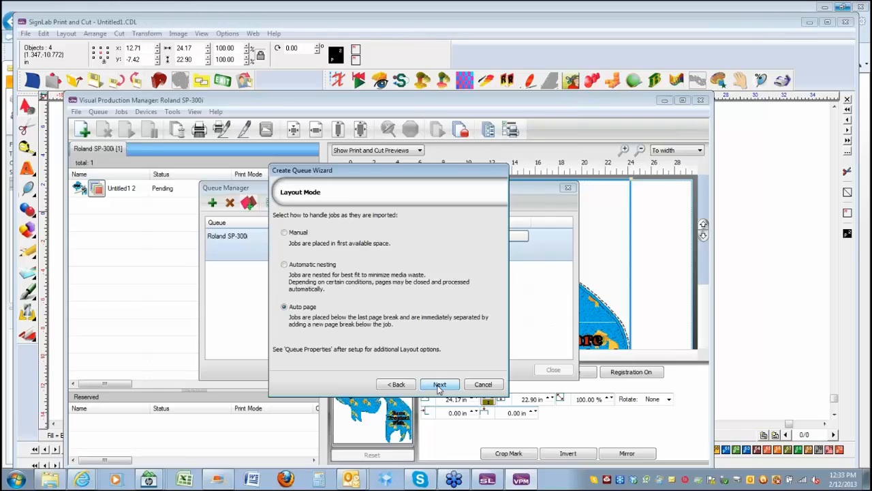
pyautogui.click(439, 386)
pyautogui.click(440, 385)
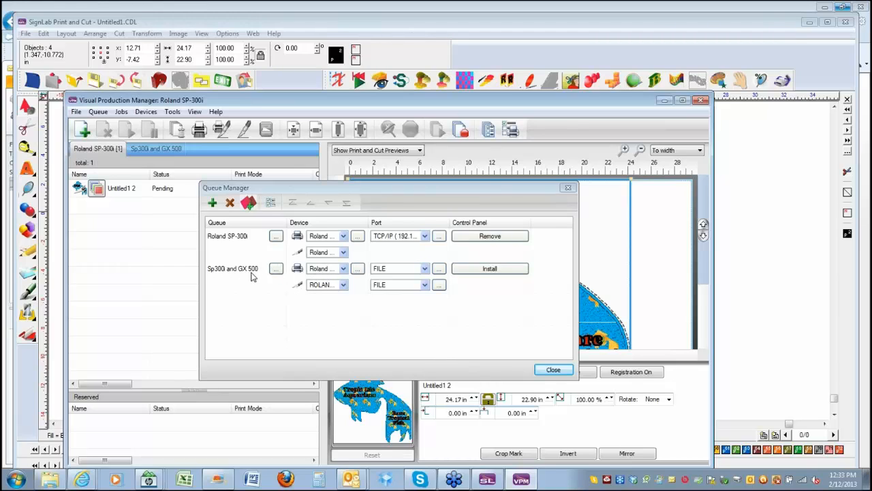
pyautogui.click(554, 371)
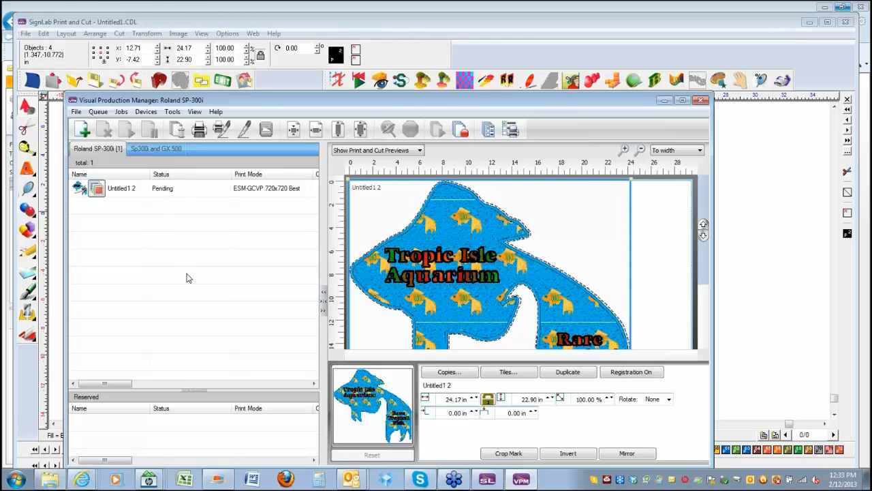
# - Close the Visual Production Manager and look through the colour swatches available in the SignLab palette
pyautogui.click(702, 103)
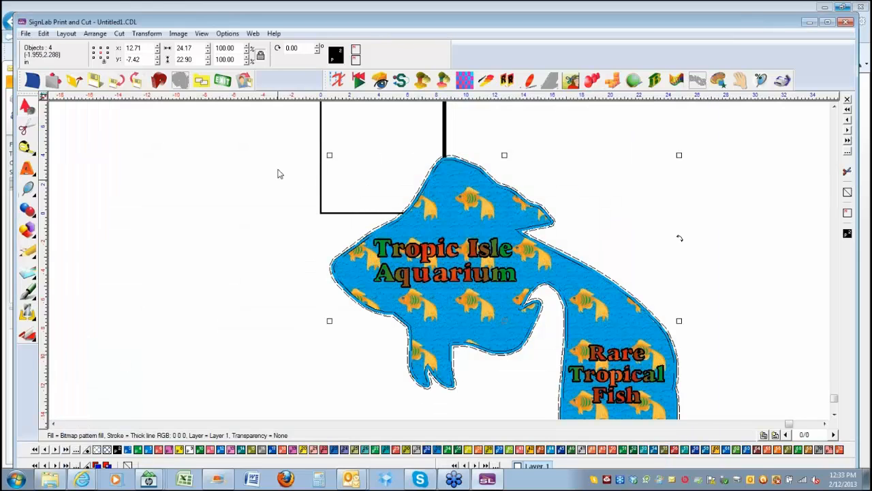
pyautogui.click(66, 450)
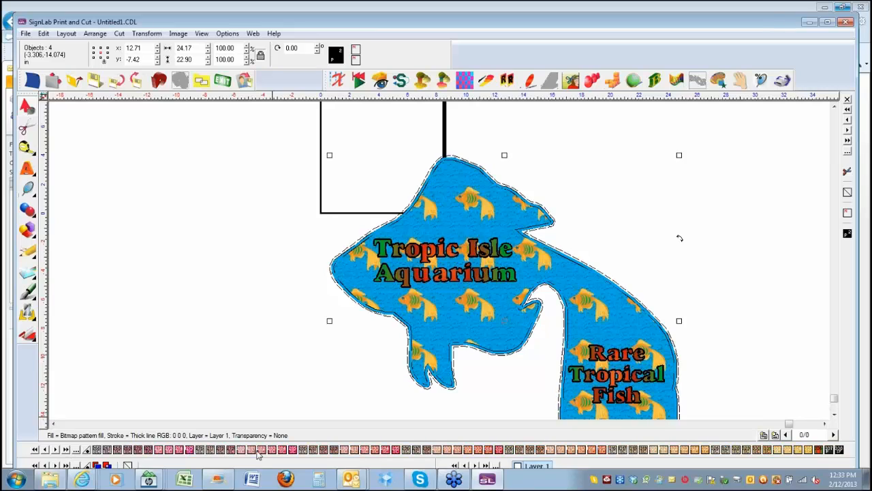
pyautogui.click(45, 449)
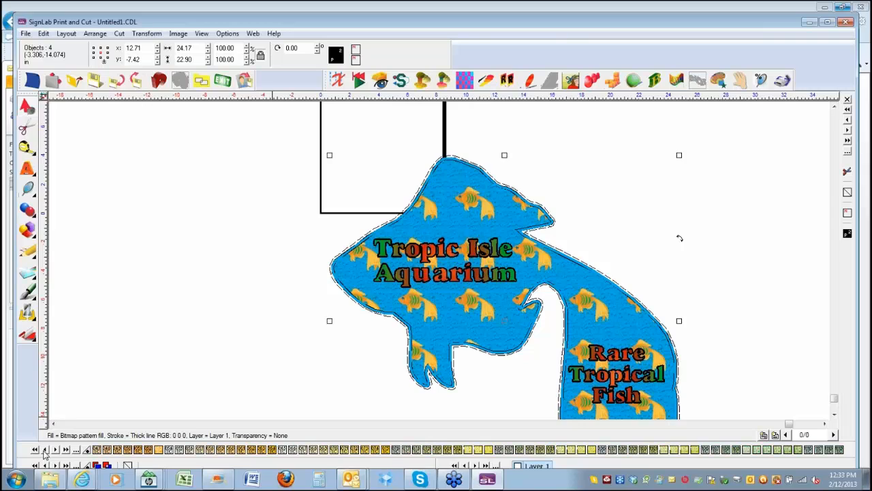
pyautogui.click(44, 449)
pyautogui.click(45, 449)
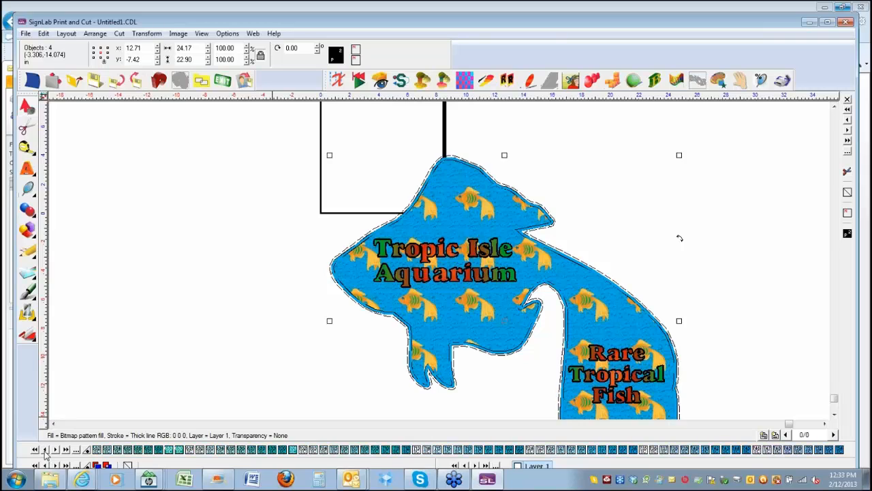
pyautogui.click(45, 450)
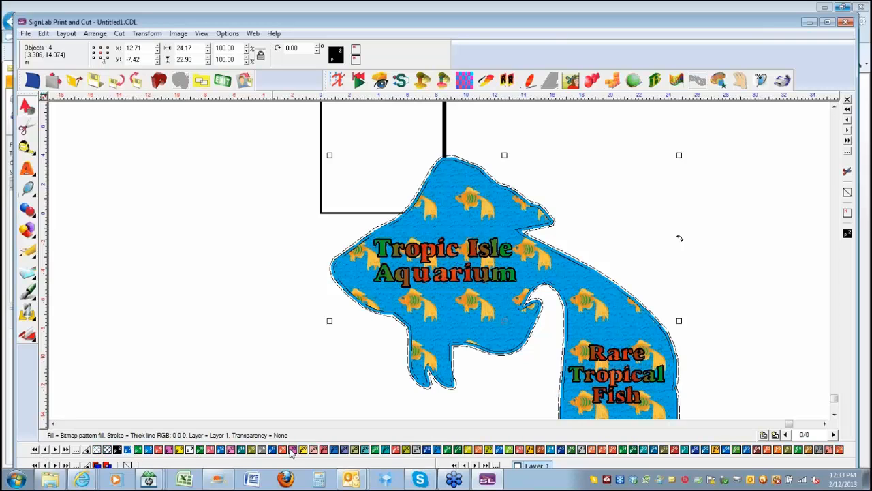
# - Apply a uniform transparency with an opacity of 76 to the patterned fish shape
pyautogui.click(266, 332)
pyautogui.click(428, 316)
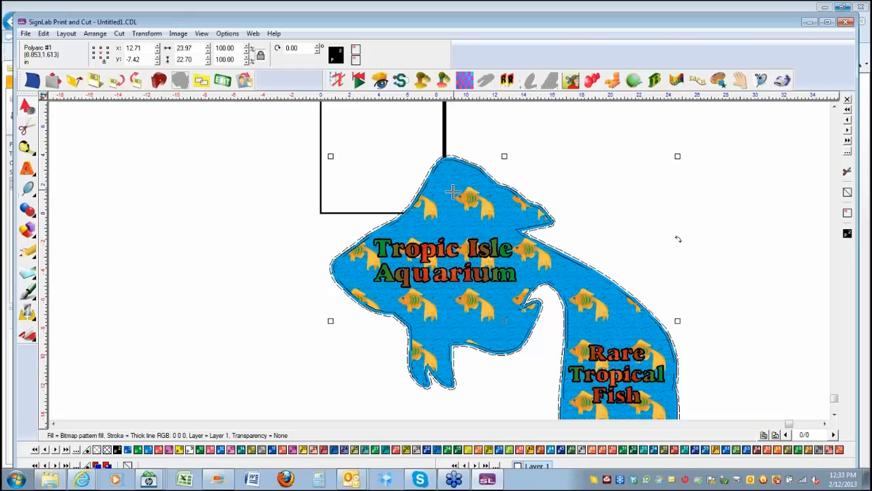
pyautogui.click(35, 293)
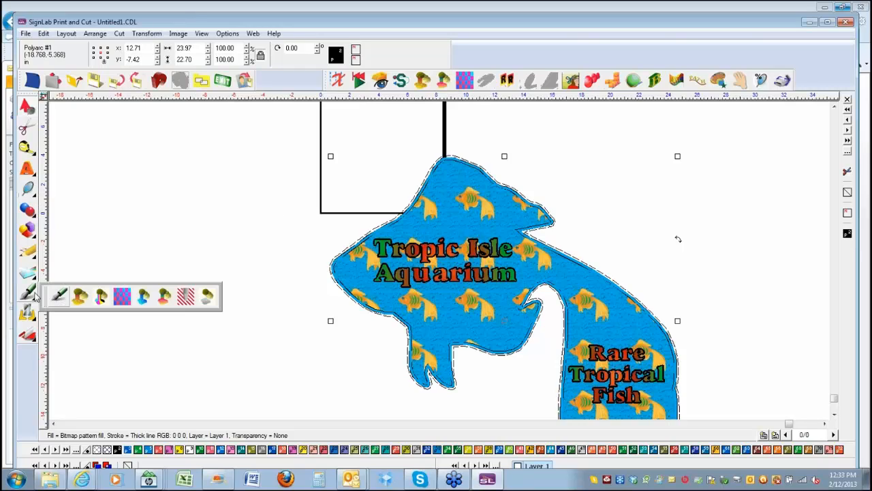
pyautogui.click(208, 297)
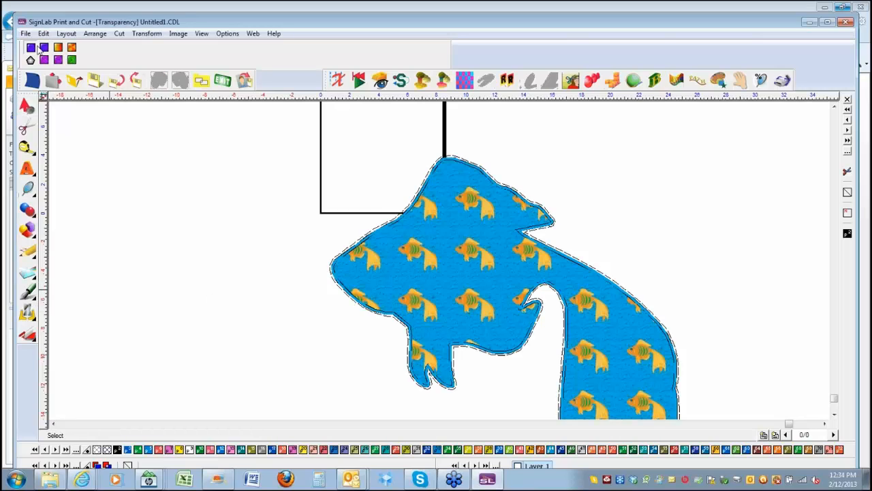
pyautogui.click(42, 46)
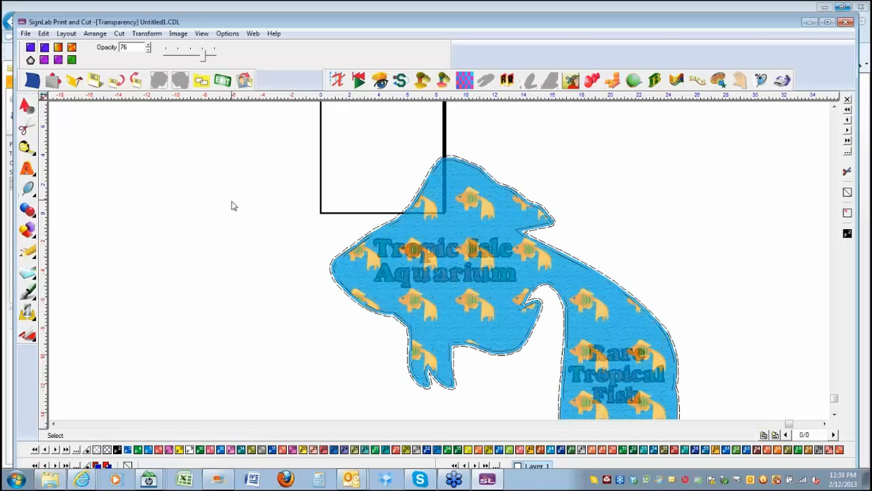
pyautogui.click(155, 288)
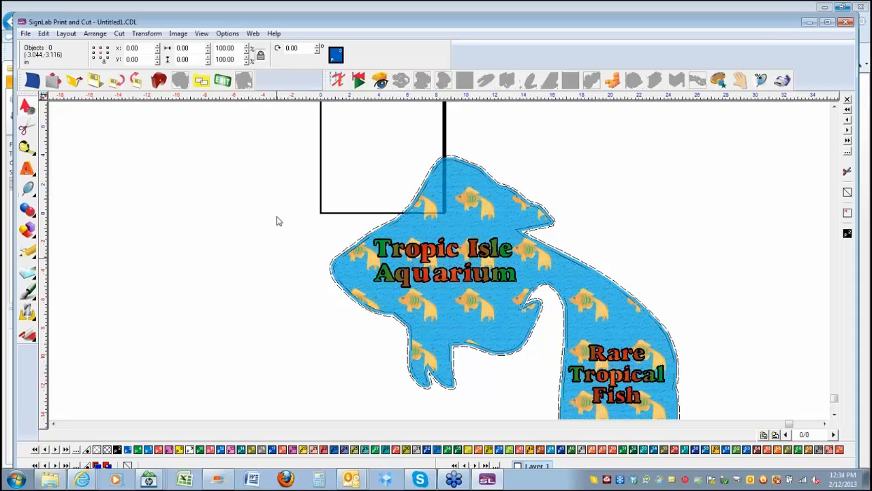
# - Select the whole fish sign and send only the selected objects to Queue A of the Roland SP 300 i in Roland VersaWorks
pyautogui.moveTo(281, 125); pyautogui.dragTo(685, 380)
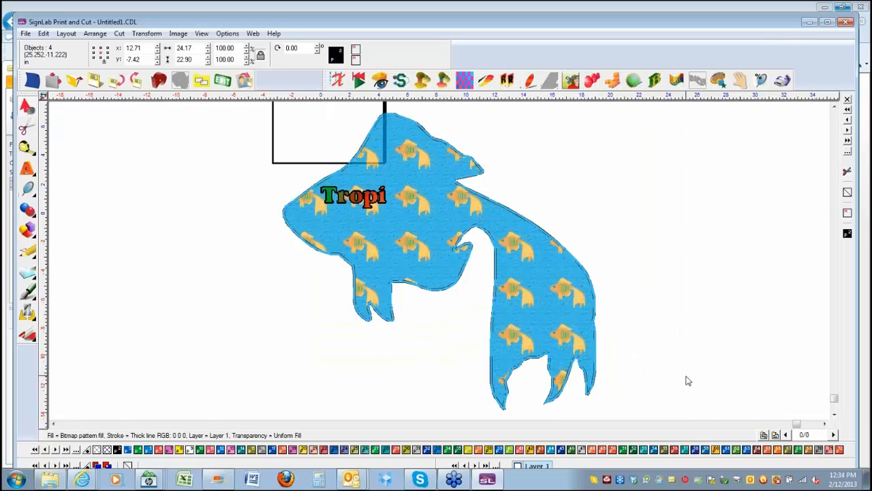
pyautogui.click(25, 33)
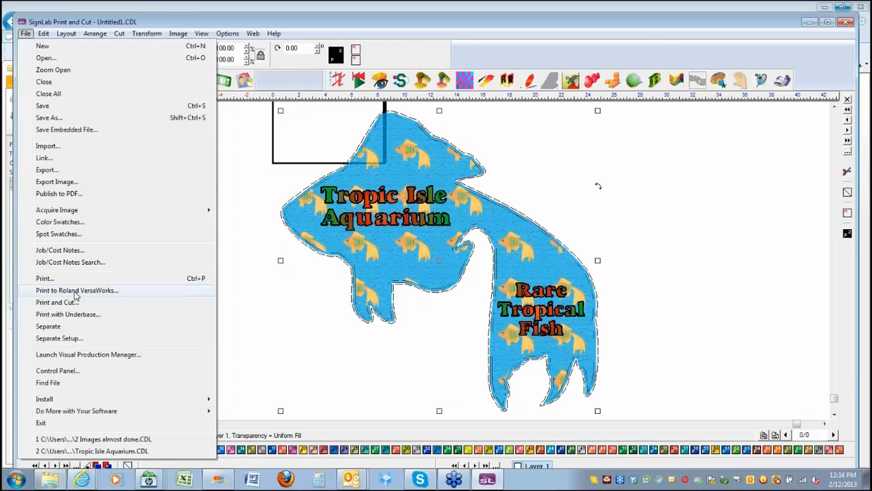
pyautogui.click(76, 292)
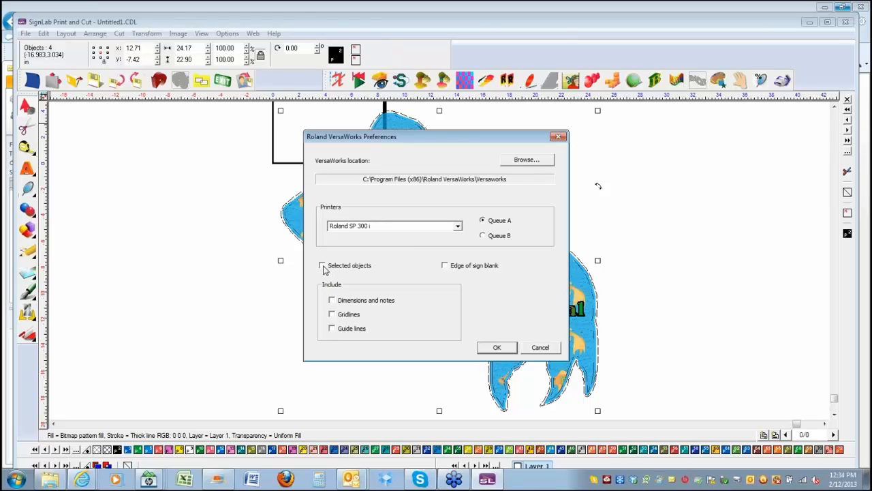
pyautogui.click(323, 266)
pyautogui.click(497, 349)
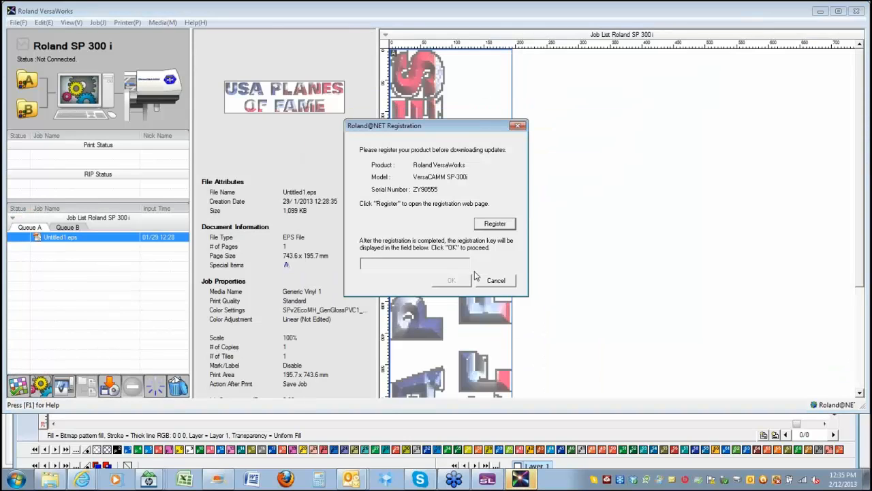
# - Dismiss the product registration request and delete the old USA Planes of Fame job from Queue A
pyautogui.click(496, 281)
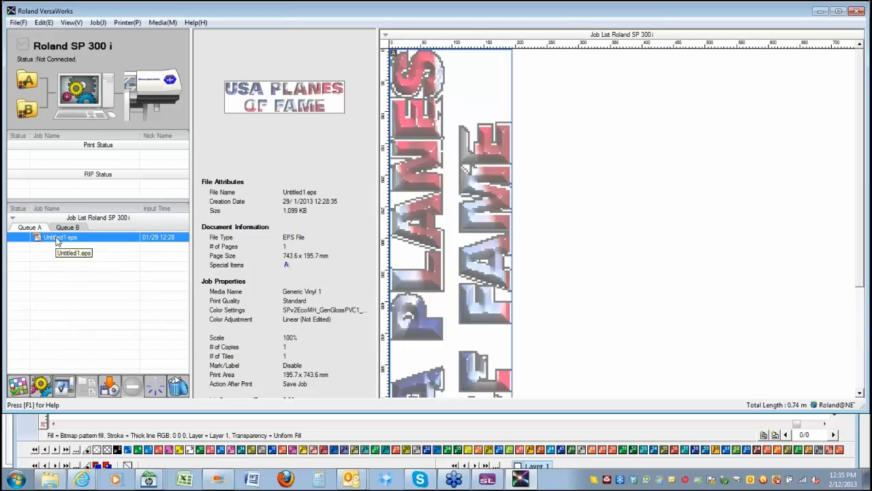
pyautogui.rightClick(56, 239)
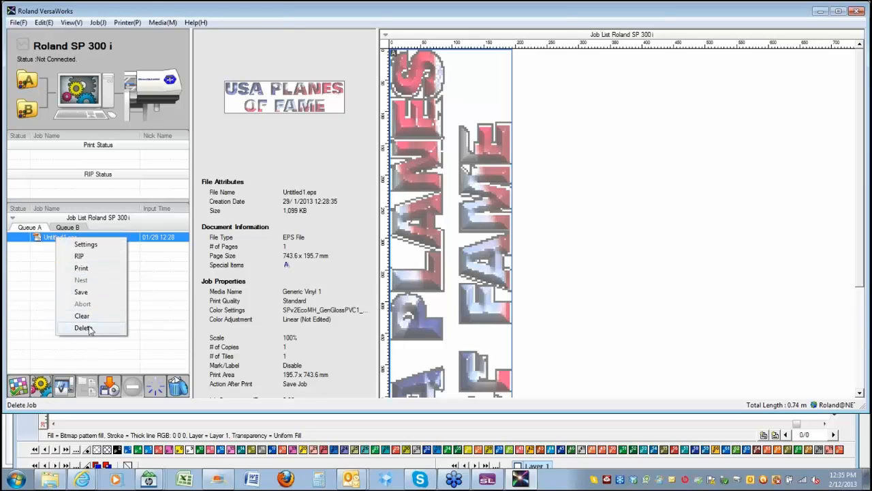
pyautogui.click(84, 328)
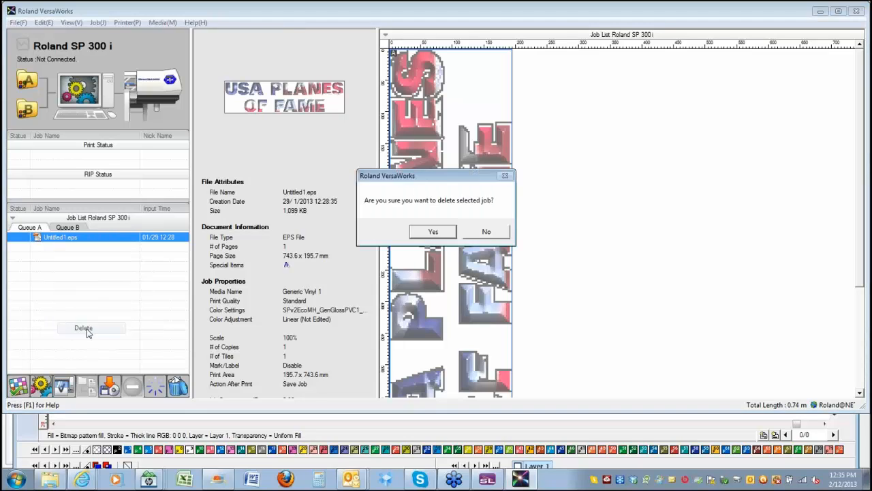
pyautogui.click(440, 233)
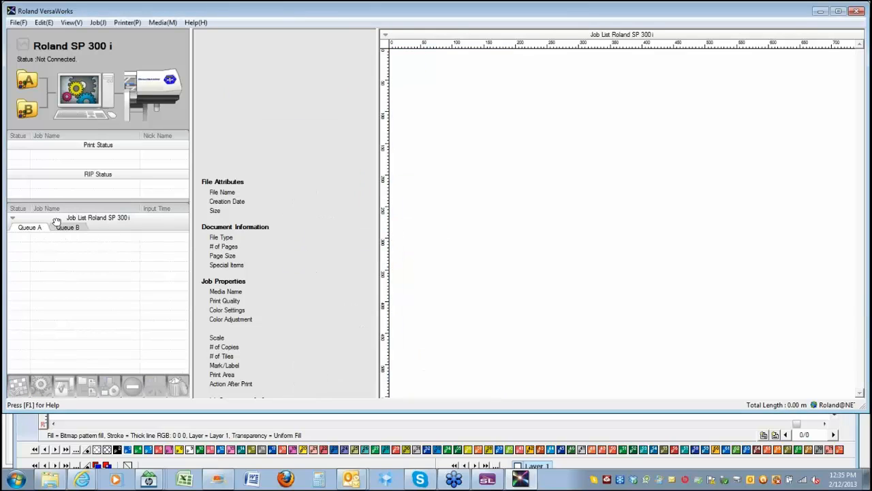
# - Preview the fish sign job in Queue A and examine its layout in the job settings
pyautogui.click(64, 229)
pyautogui.click(28, 233)
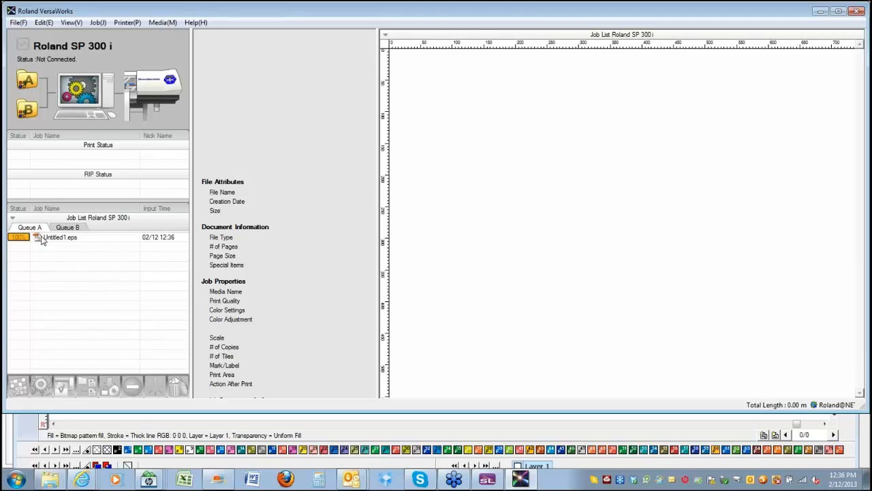
pyautogui.click(41, 238)
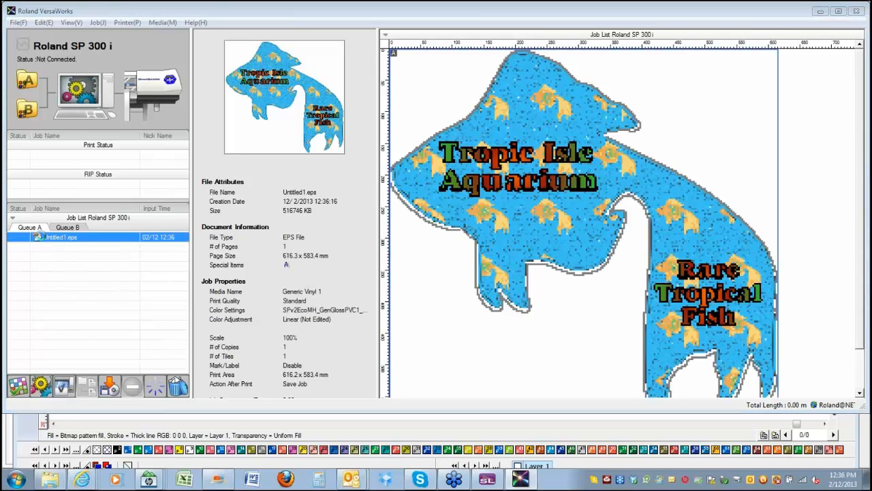
pyautogui.doubleClick(41, 237)
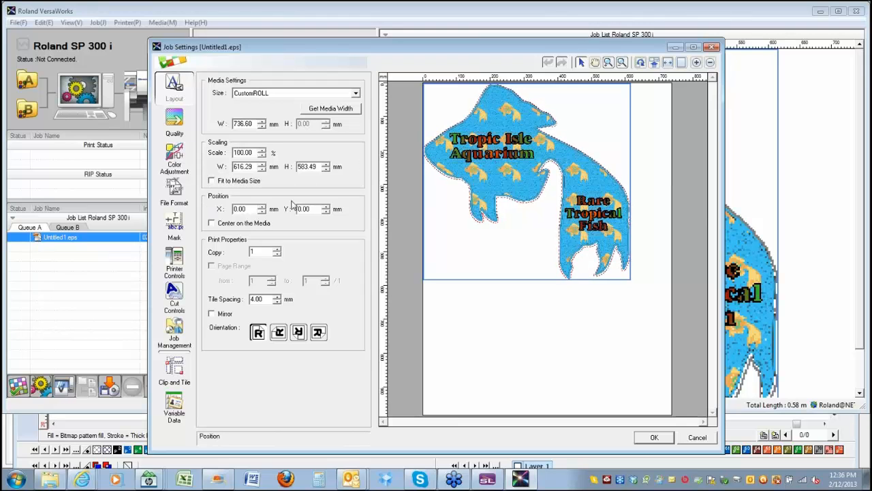
pyautogui.click(712, 48)
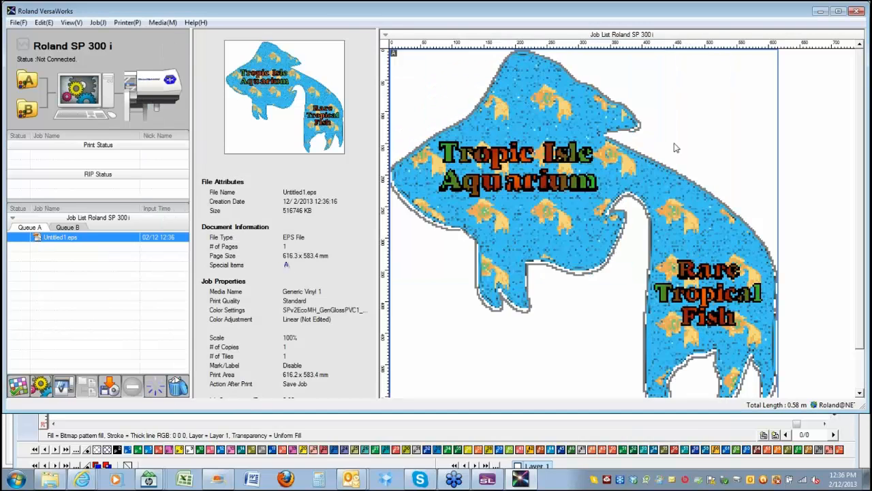
# - Exit Roland VersaWorks and delete all the fish sign objects from the SignLab drawing
pyautogui.click(855, 10)
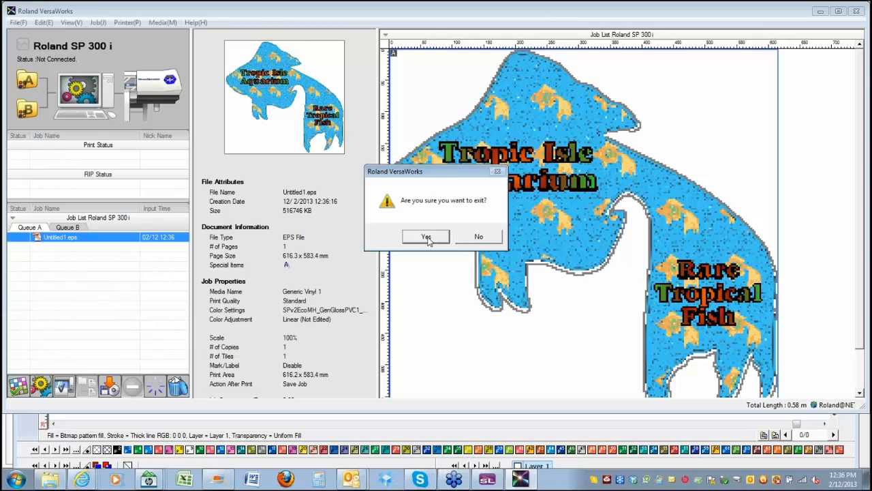
pyautogui.click(426, 237)
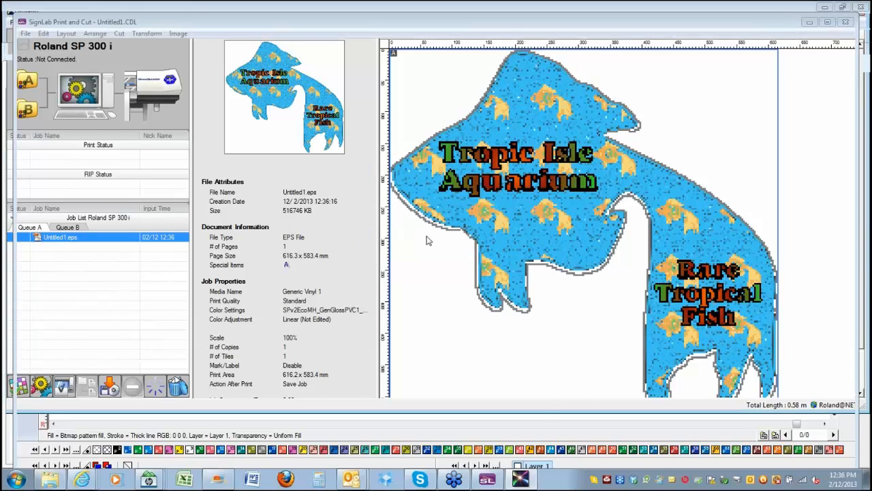
pyautogui.press('Delete')
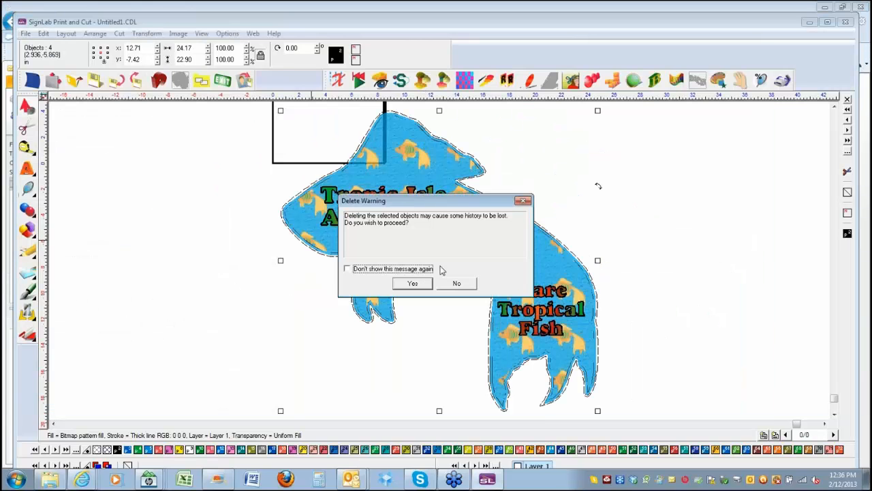
pyautogui.click(411, 285)
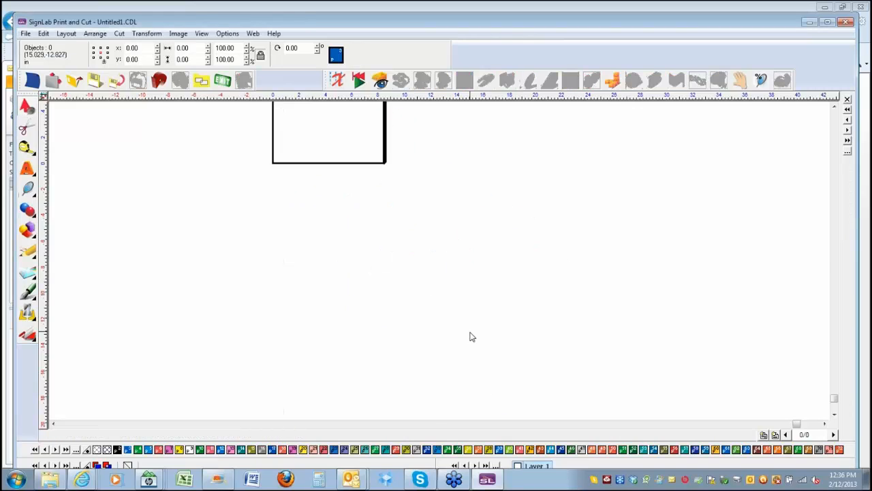
pyautogui.press('F5')
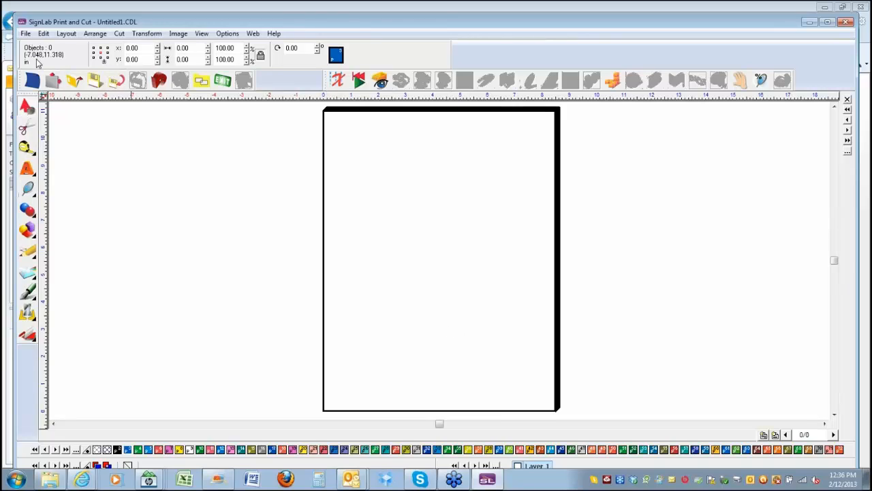
pyautogui.click(25, 34)
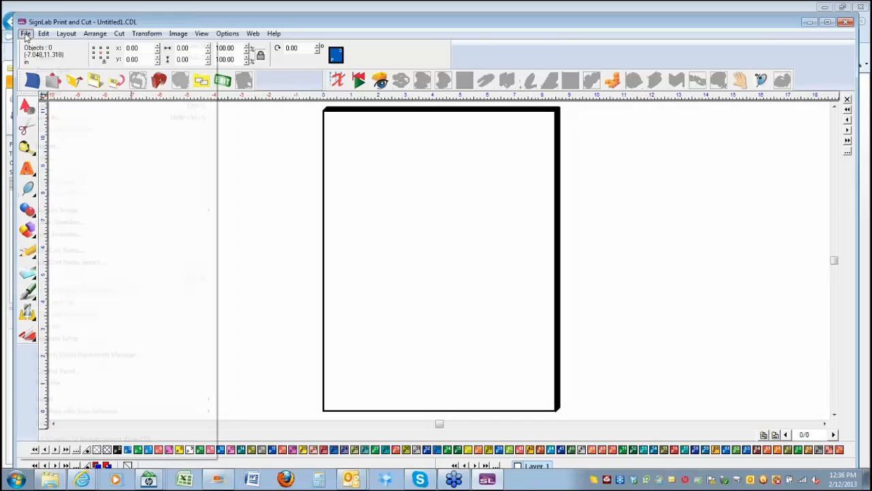
pyautogui.click(43, 143)
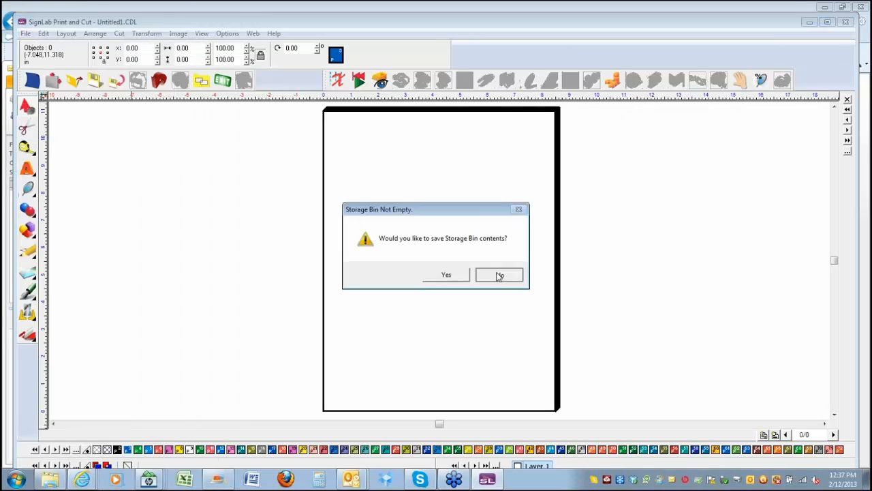
pyautogui.click(500, 276)
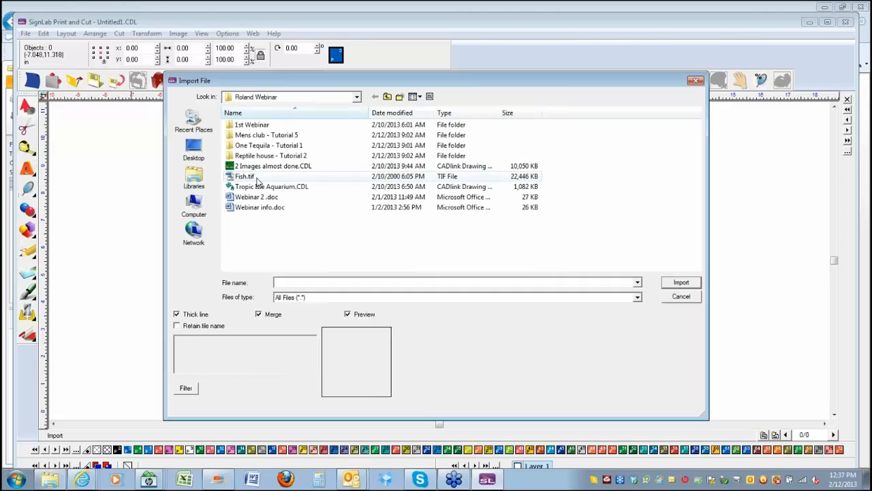
pyautogui.doubleClick(262, 145)
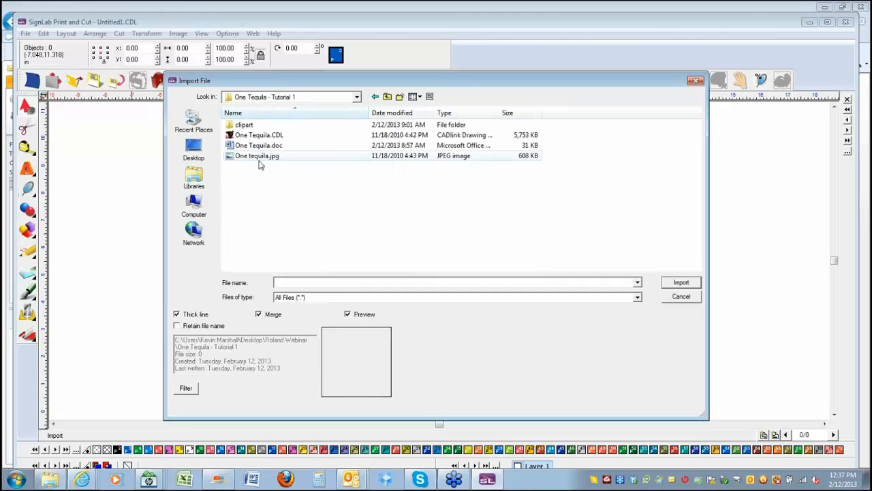
pyautogui.doubleClick(244, 126)
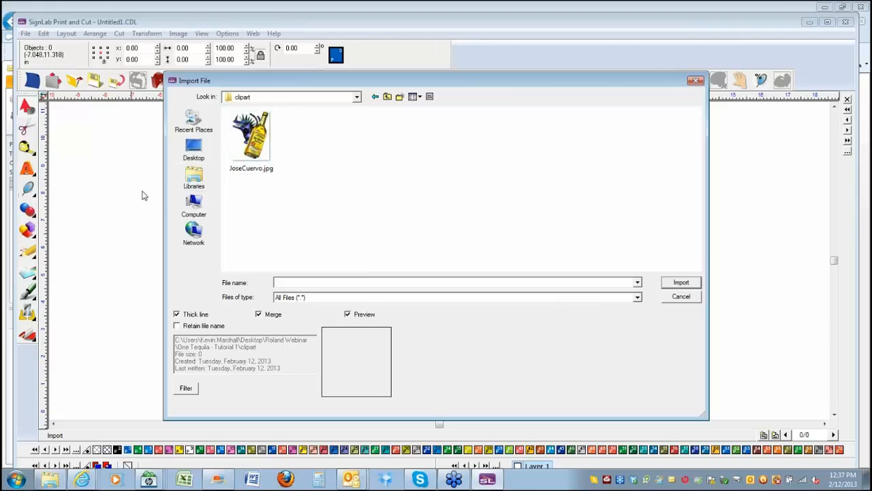
pyautogui.click(681, 297)
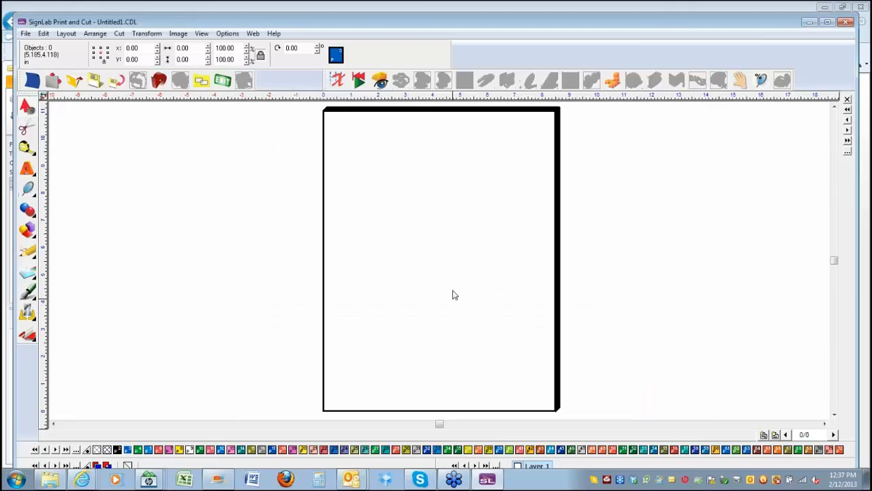
# - Create a sign blank object from the current page blank
pyautogui.click(66, 33)
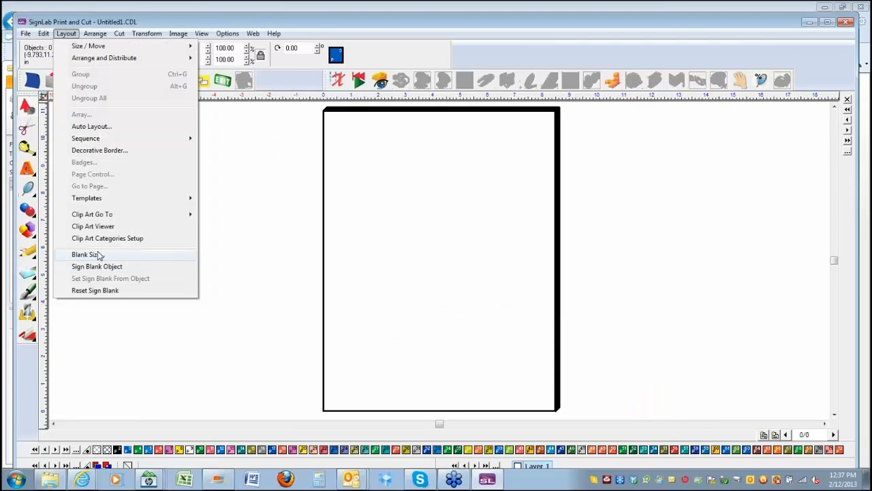
pyautogui.moveTo(78, 60)
pyautogui.click(96, 266)
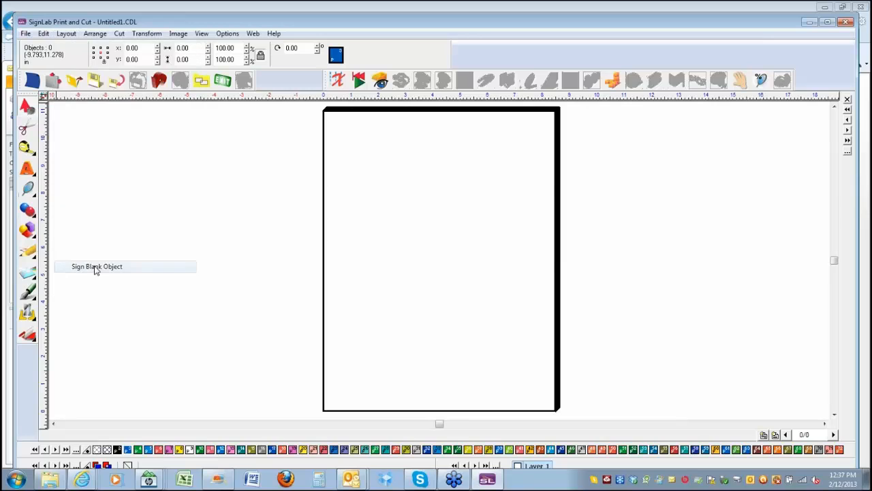
# - Fill the sign blank with black and import the creature and bottle image from the One Tequila - Tutorial 1 clipart folder onto it
pyautogui.click(117, 450)
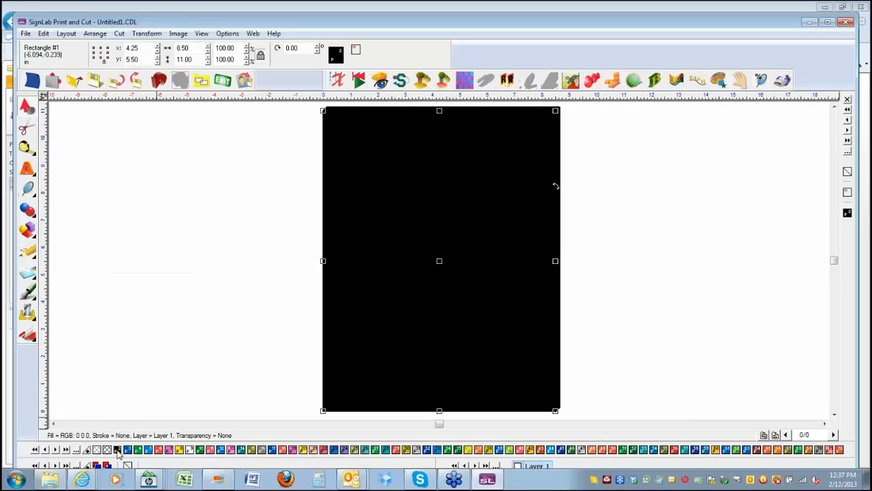
pyautogui.click(25, 33)
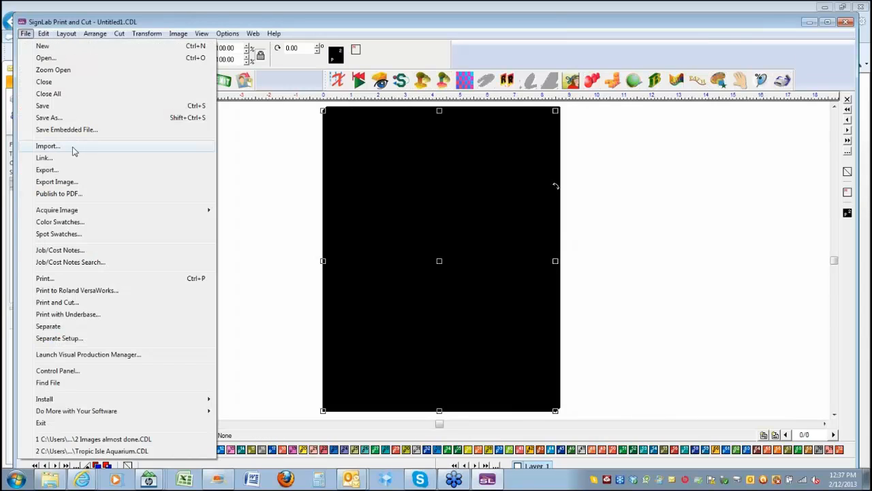
pyautogui.click(73, 146)
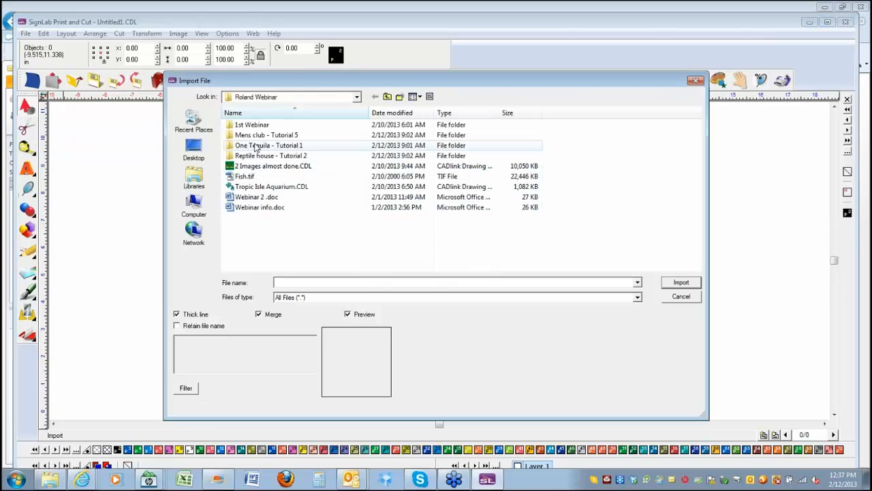
pyautogui.doubleClick(262, 145)
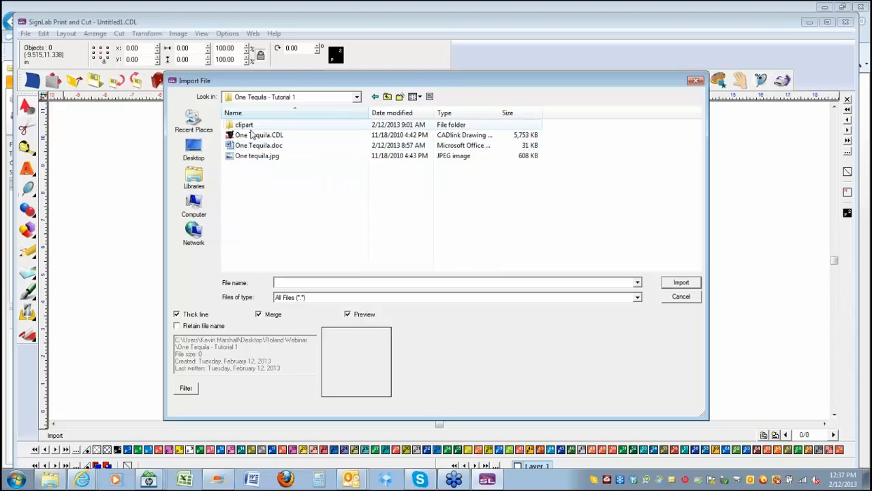
pyautogui.doubleClick(245, 125)
pyautogui.doubleClick(257, 143)
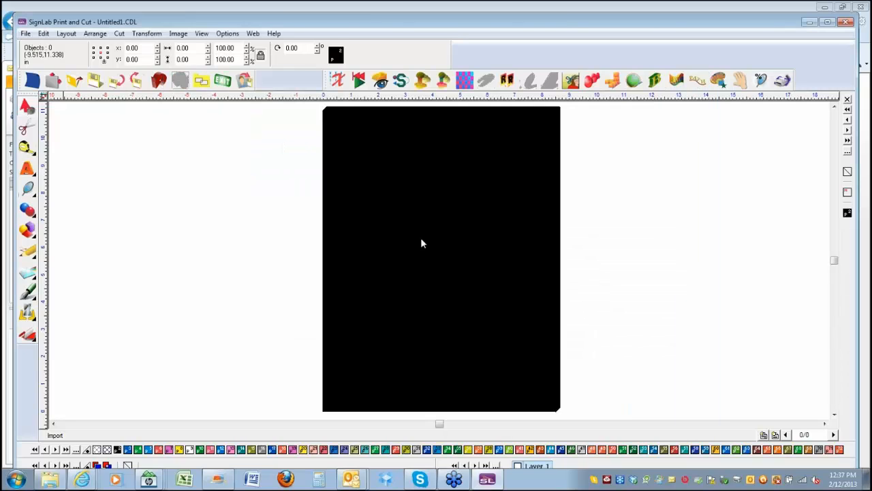
pyautogui.click(348, 157)
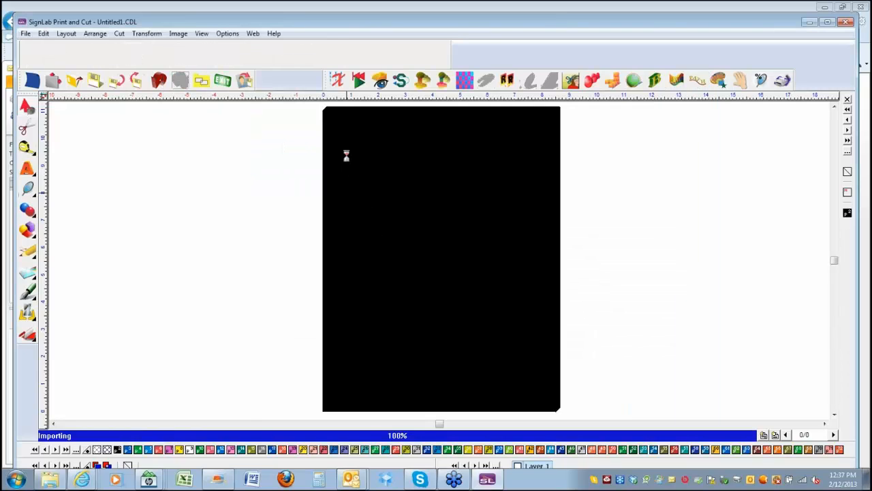
pyautogui.click(492, 298)
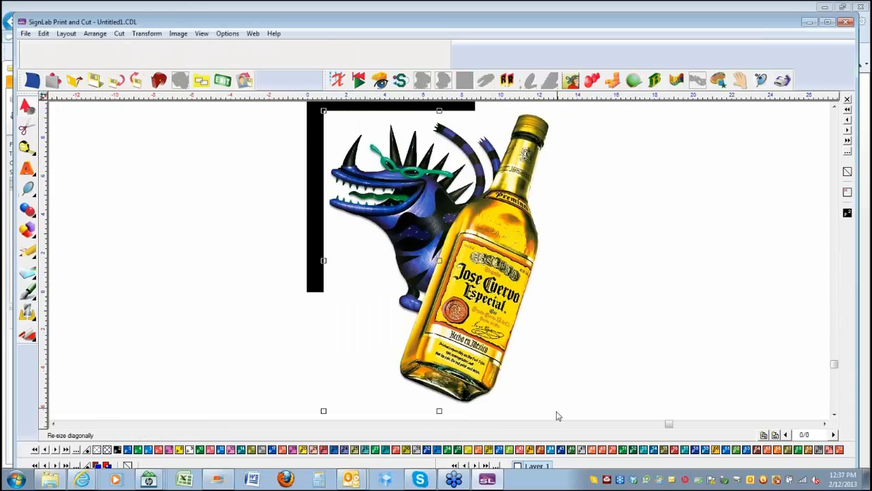
# - Scale the imported image down proportionally to about 6.80 by 8.83 in so it fits inside the black sign blank
pyautogui.moveTo(557, 416); pyautogui.dragTo(463, 276)
pyautogui.hotkey('ctrl', 'a')
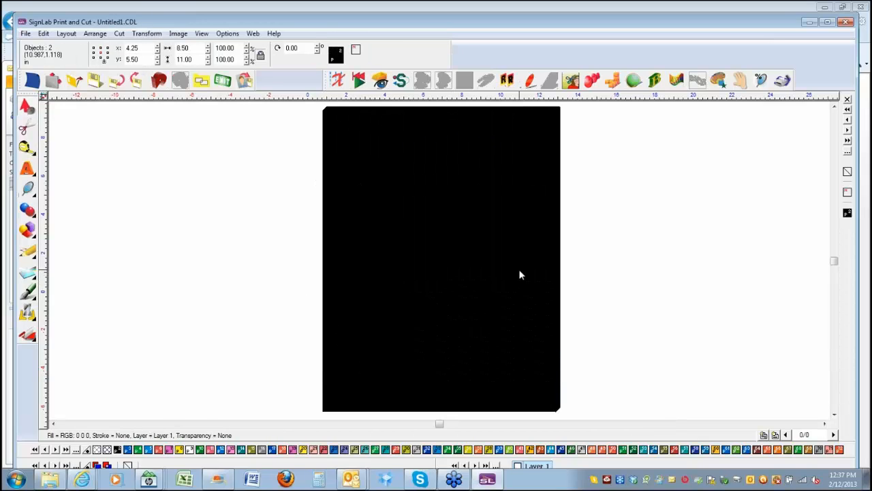
pyautogui.click(626, 263)
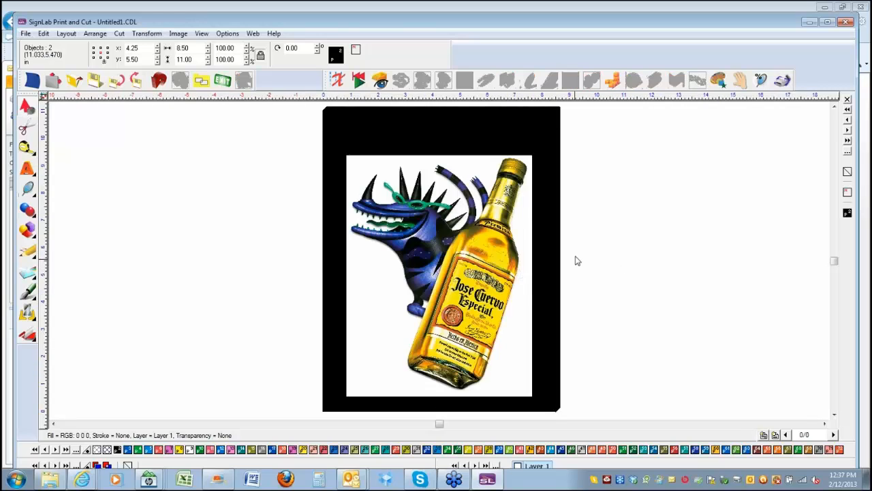
# - Place horizontal and vertical guidelines through the sign blank's centre and move the image's centre to their intersection at 4.25, 5.50 in
pyautogui.click(486, 244)
pyautogui.click(468, 113)
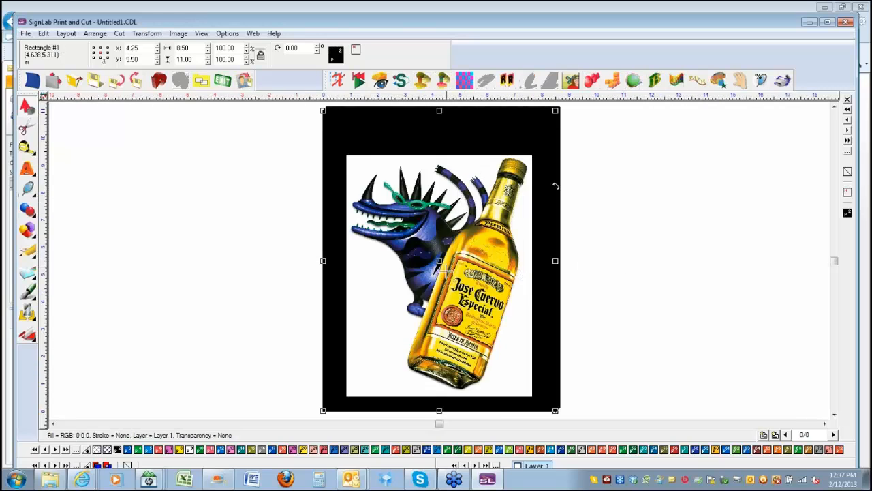
pyautogui.moveTo(436, 260)
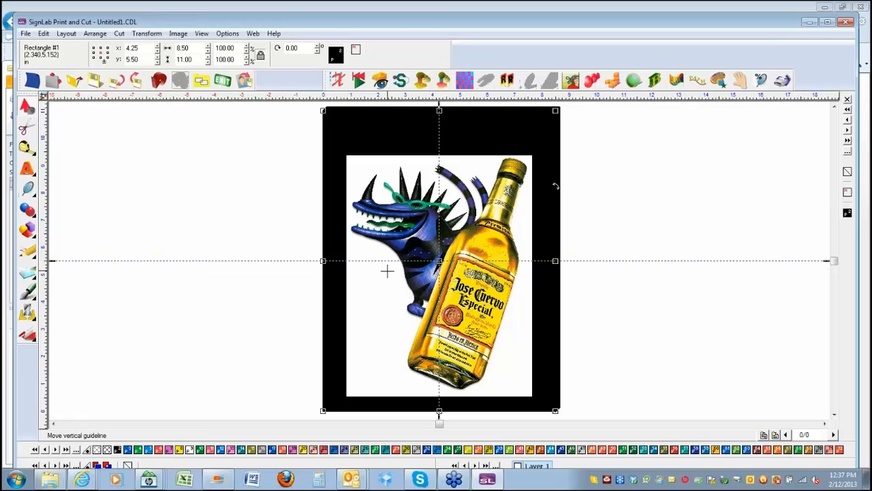
pyautogui.press('Escape')
pyautogui.click(439, 274)
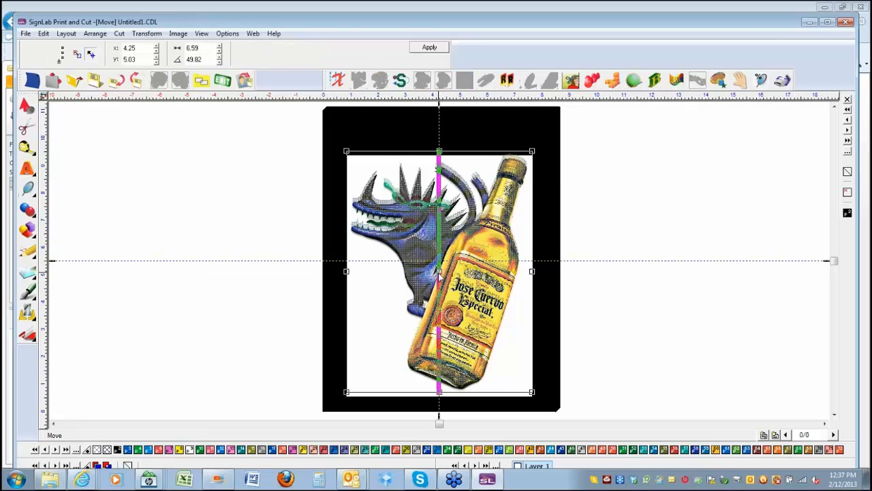
pyautogui.moveTo(440, 271); pyautogui.dragTo(439, 260)
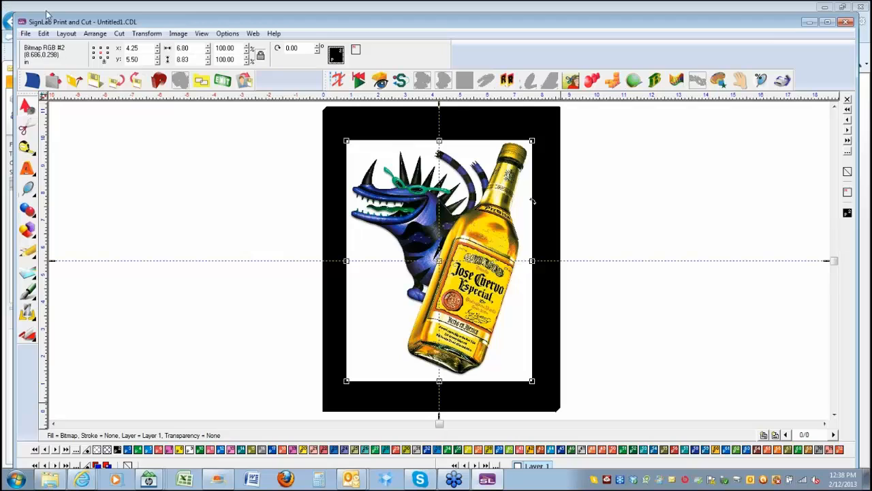
# - Open the centred bitmap in Fluid Mask, try edge finding at 87 %, and apply it at 34 % instead
pyautogui.click(177, 34)
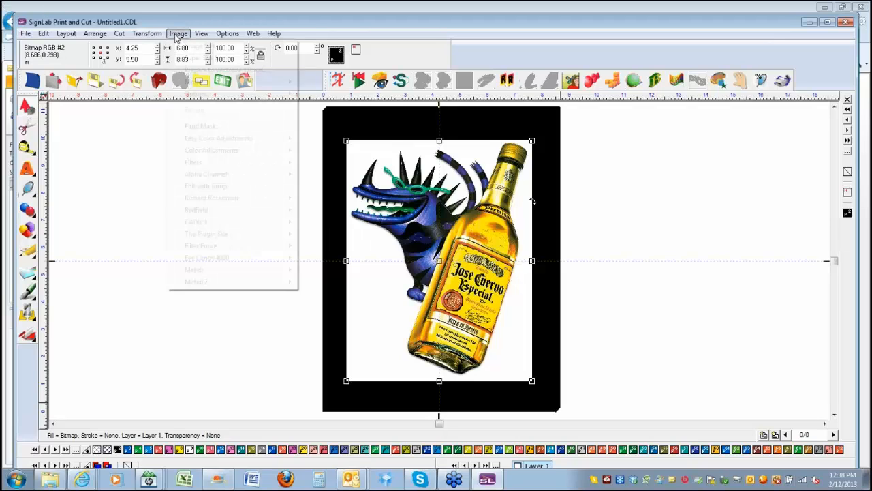
pyautogui.click(201, 130)
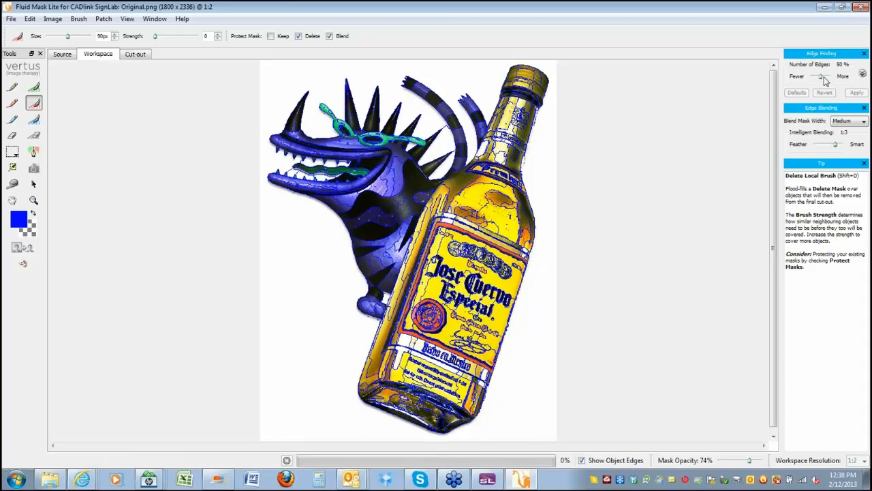
pyautogui.moveTo(819, 80); pyautogui.dragTo(826, 79)
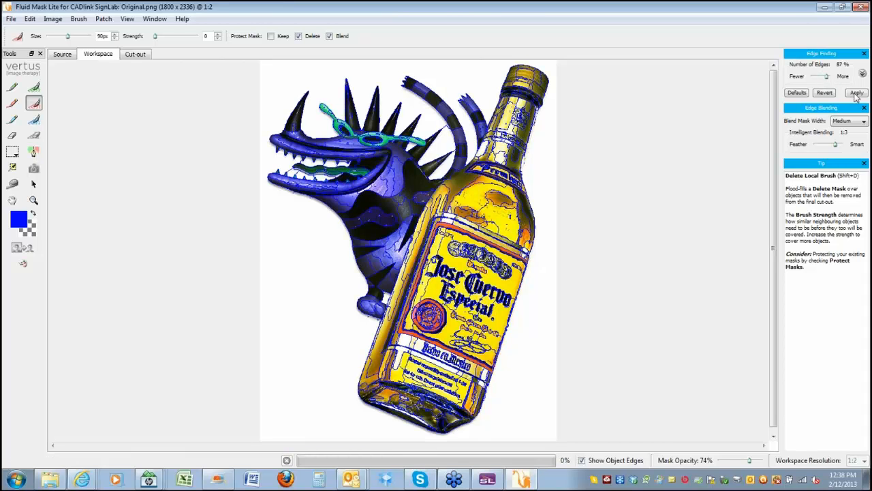
pyautogui.click(855, 95)
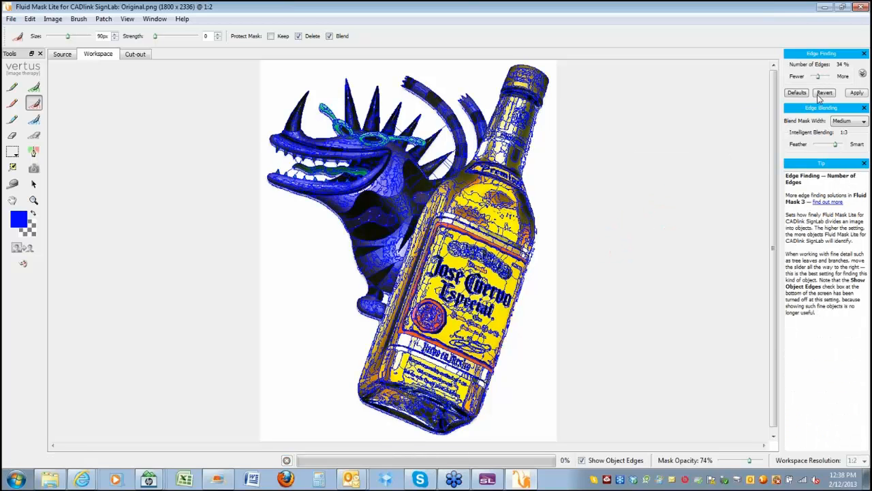
pyautogui.click(856, 93)
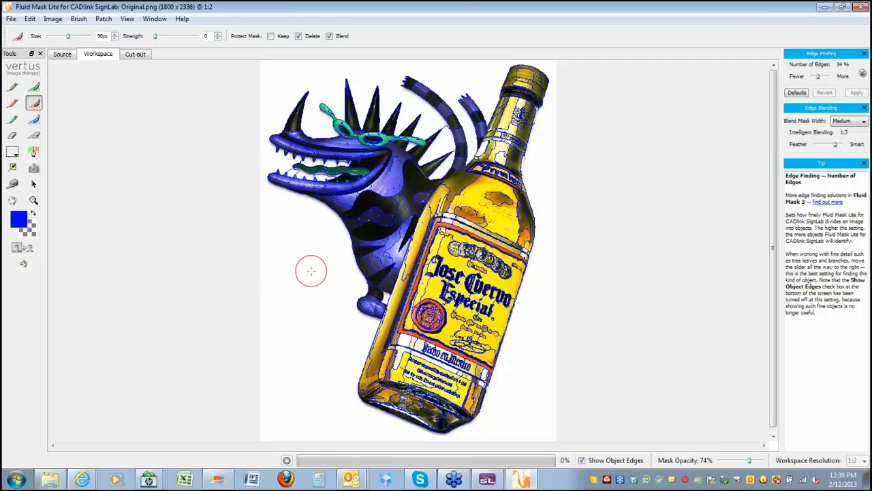
# - Enlarge the Delete Local Brush to 277 px and paint the delete mask over the white background around the creature and bottle
pyautogui.scroll(6, 310, 270)
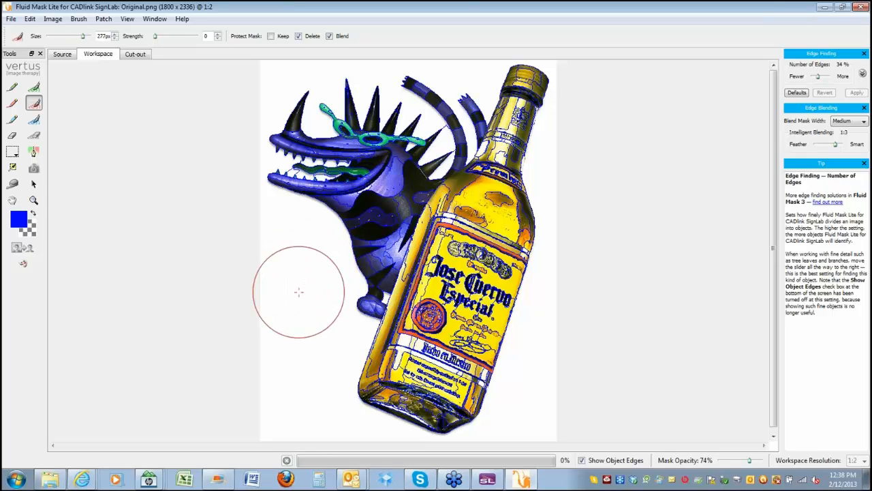
pyautogui.moveTo(298, 292); pyautogui.dragTo(300, 295)
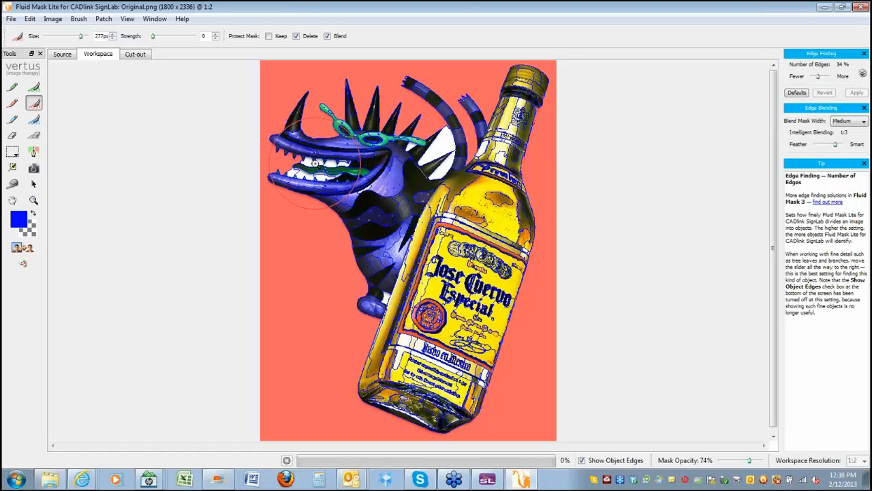
# - Mask the white areas inside the creature's mouth, above and below the tongue, for deletion with the Delete Local Brush at 13 px
pyautogui.press('z')
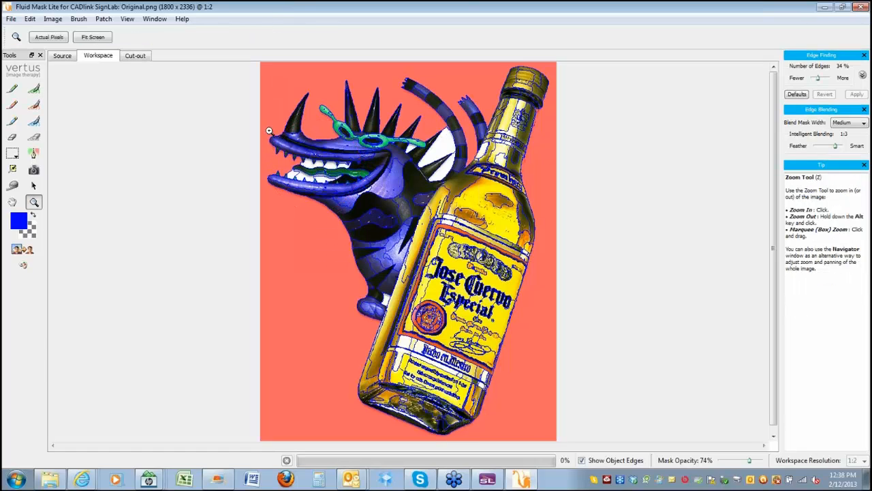
pyautogui.moveTo(269, 131); pyautogui.dragTo(380, 198)
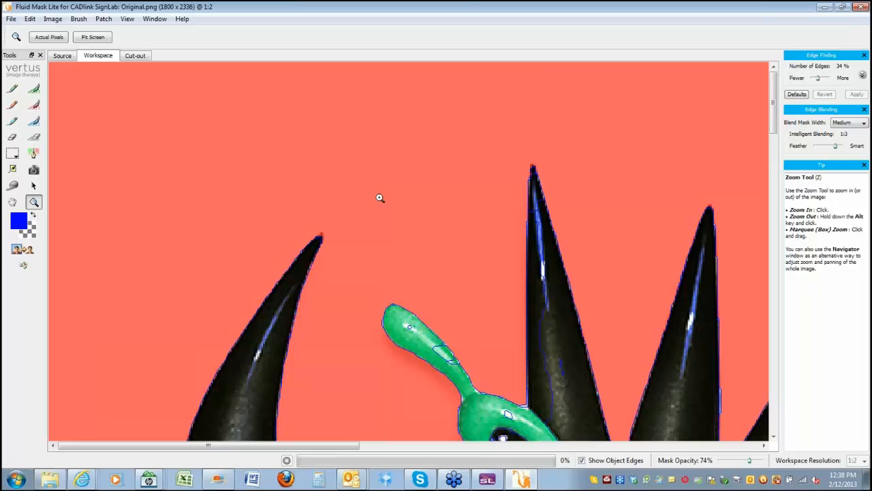
pyautogui.scroll(-5, 380, 198)
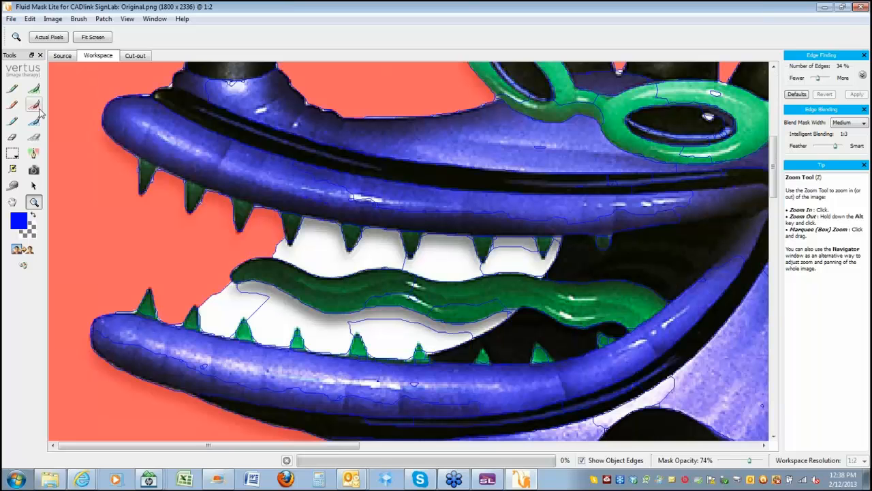
pyautogui.click(34, 104)
pyautogui.moveTo(82, 37); pyautogui.dragTo(56, 38)
pyautogui.click(318, 255)
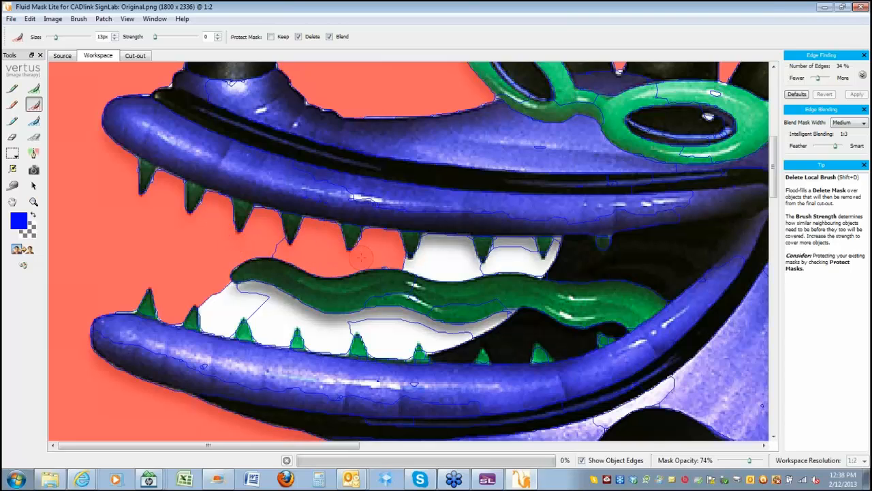
pyautogui.click(436, 257)
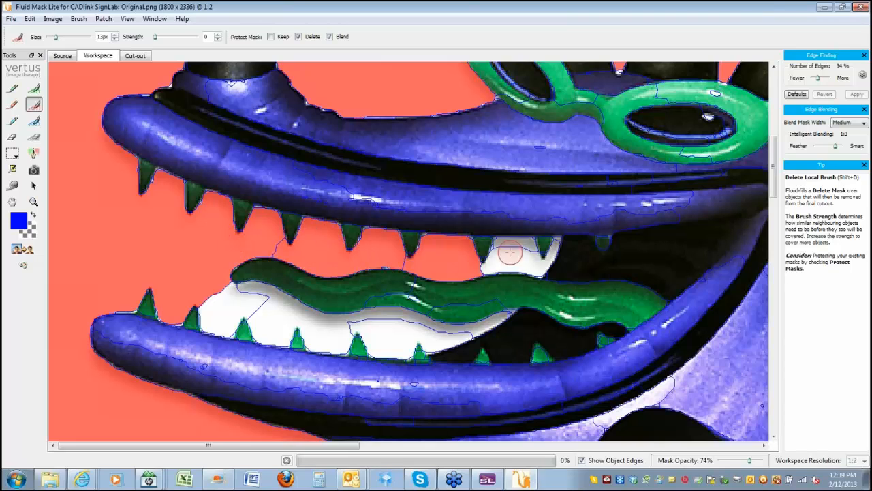
pyautogui.click(511, 252)
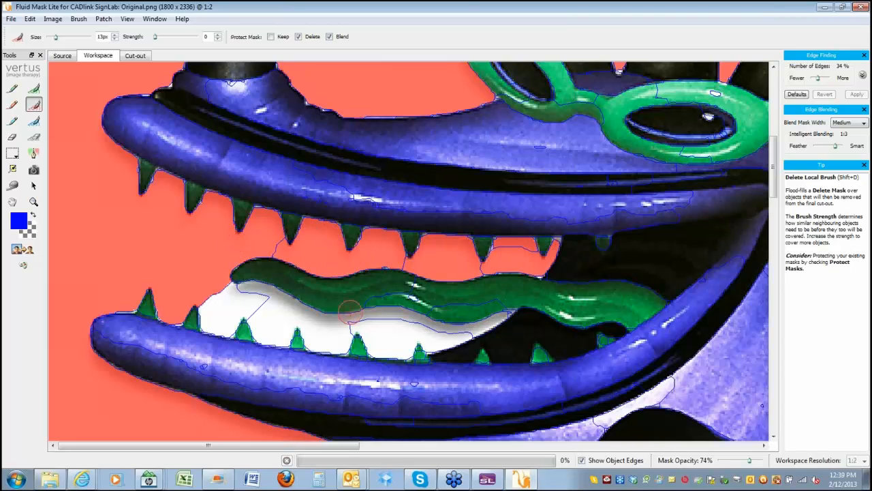
pyautogui.click(266, 313)
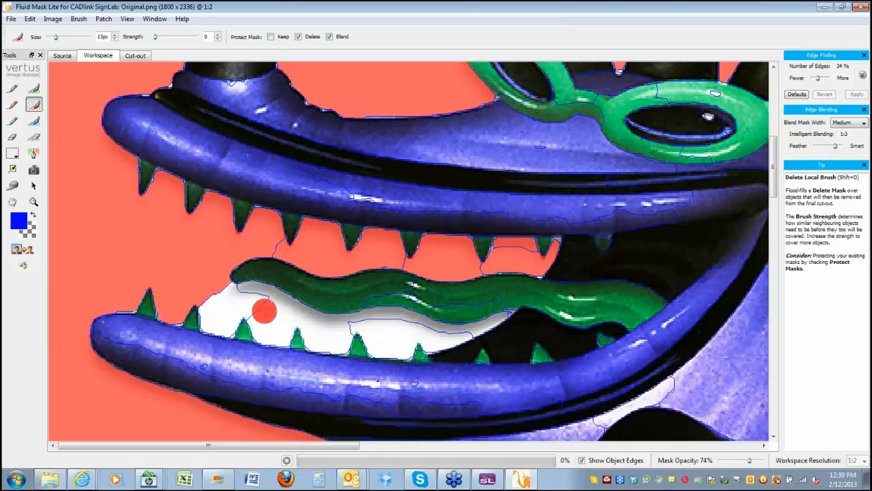
pyautogui.click(389, 328)
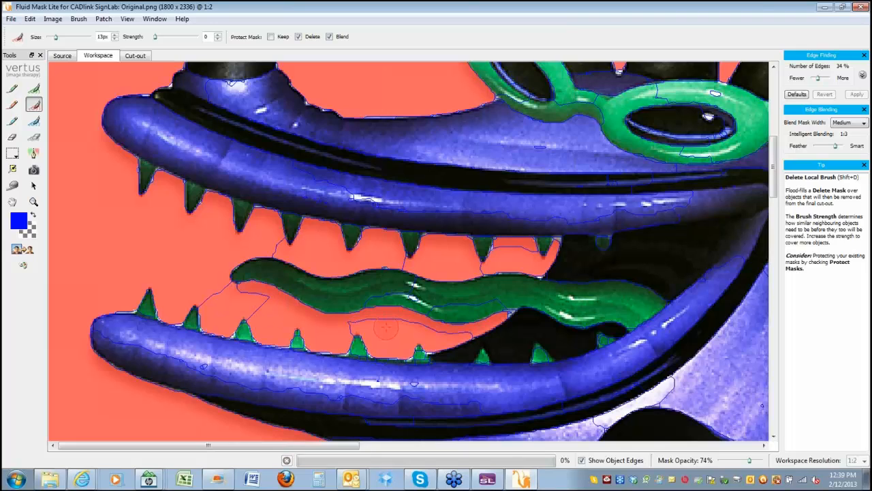
# - Mask the white gaps under the sunglasses' arm and between the back spikes and tail for deletion, reducing the Delete Local Brush to 1 px
pyautogui.press('z')
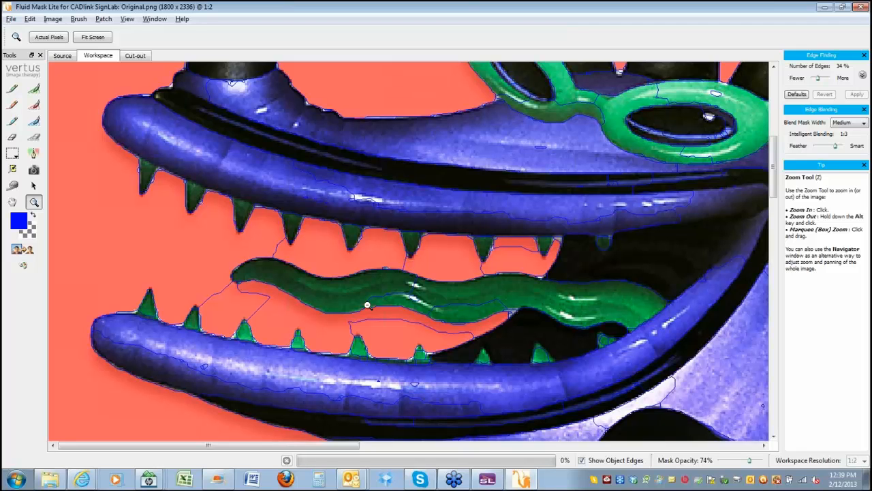
pyautogui.keyDown('alt'); pyautogui.click(367, 305); pyautogui.keyUp('alt')
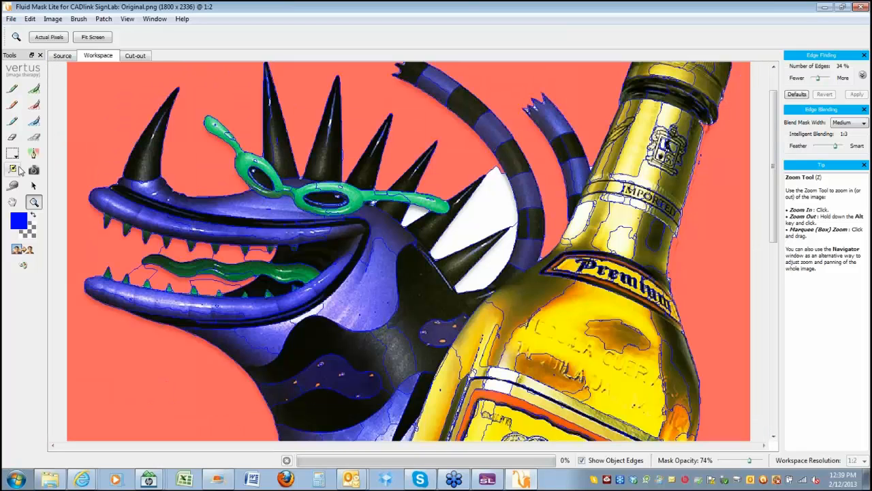
pyautogui.click(568, 313)
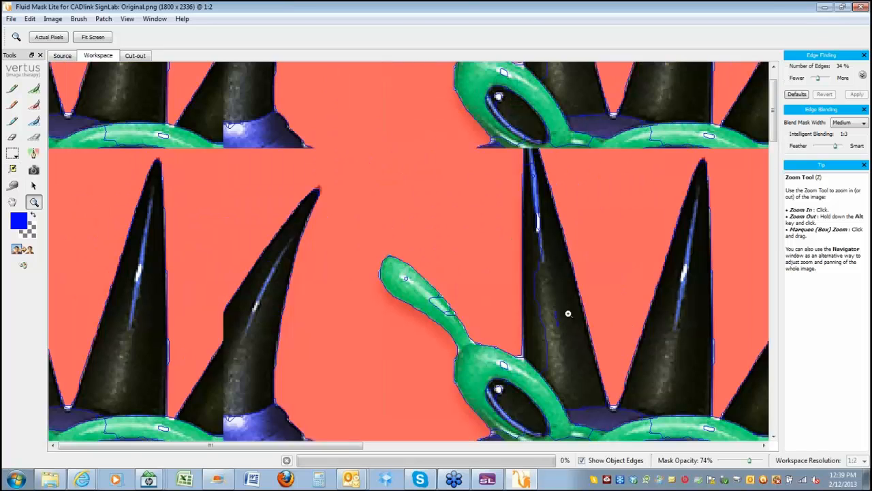
pyautogui.hotkey('shift', 'd')
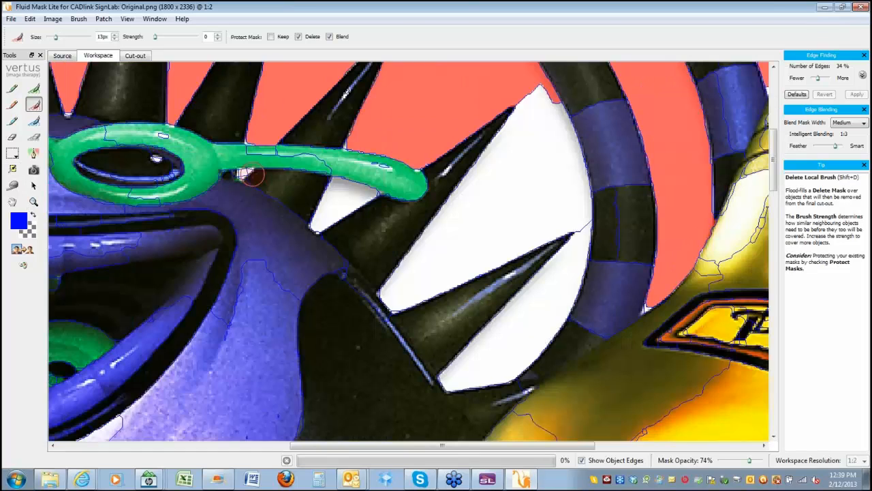
pyautogui.click(345, 200)
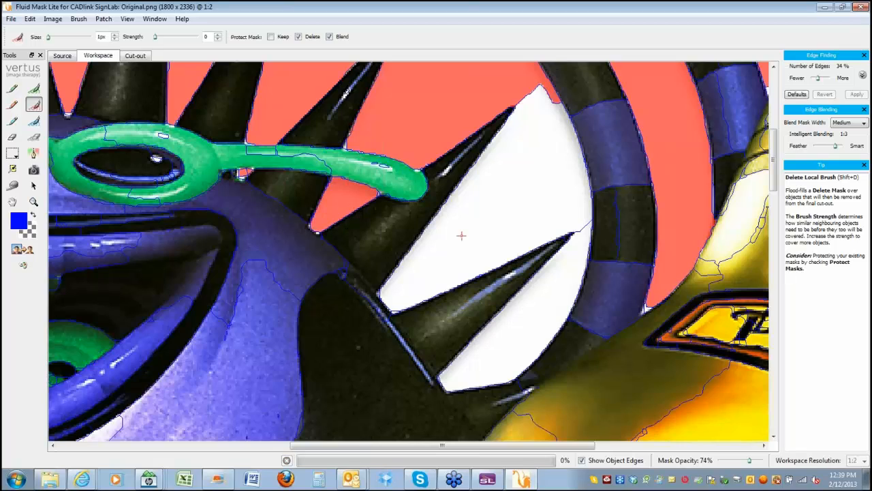
pyautogui.click(462, 236)
pyautogui.click(541, 321)
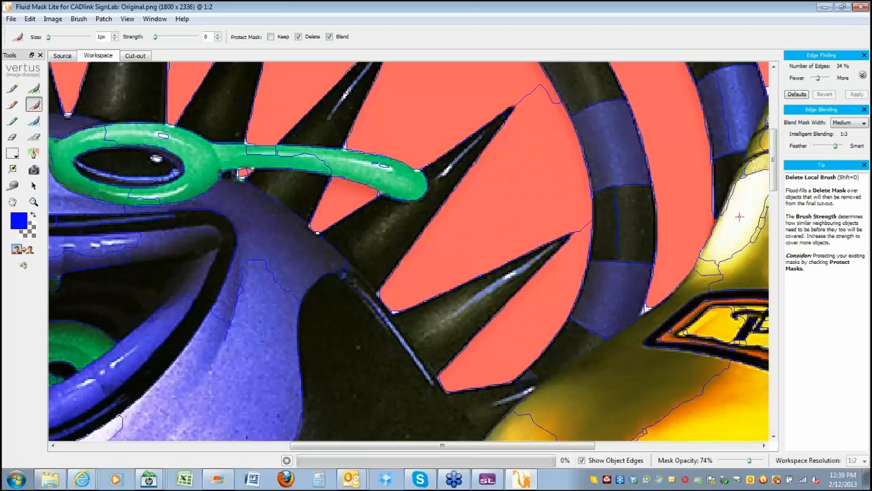
pyautogui.press('z')
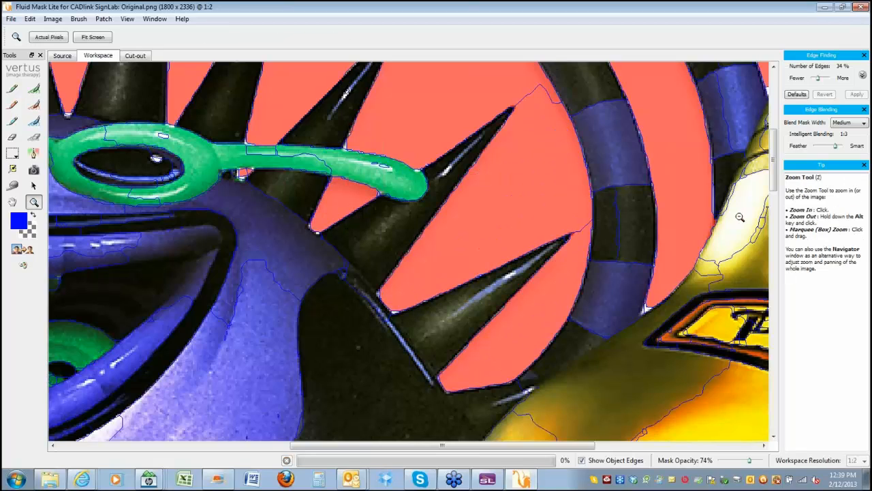
# - Mask the white gap between the creature's leg, foot and the bottle for deletion with the Delete Local Brush at 1 px
pyautogui.press('alt')
pyautogui.keyDown('alt'); pyautogui.click(475, 267); pyautogui.keyUp('alt')
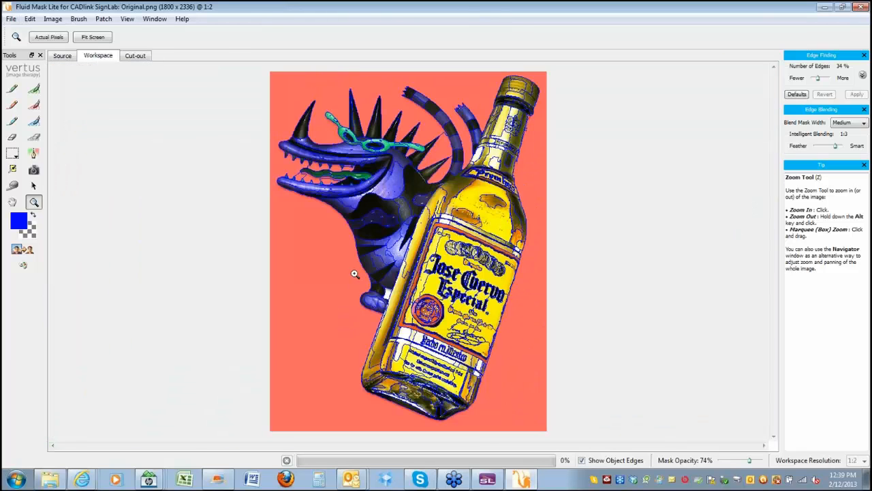
pyautogui.moveTo(354, 273); pyautogui.dragTo(414, 307)
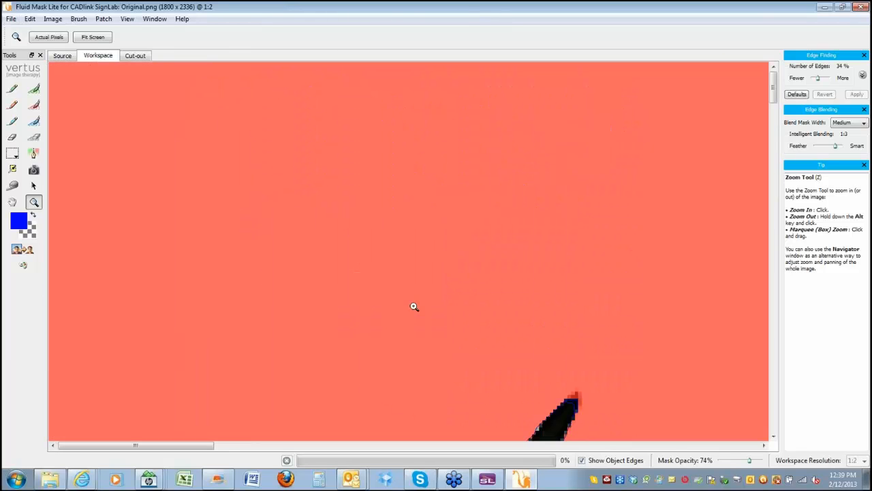
pyautogui.hotkey('shift', 'd')
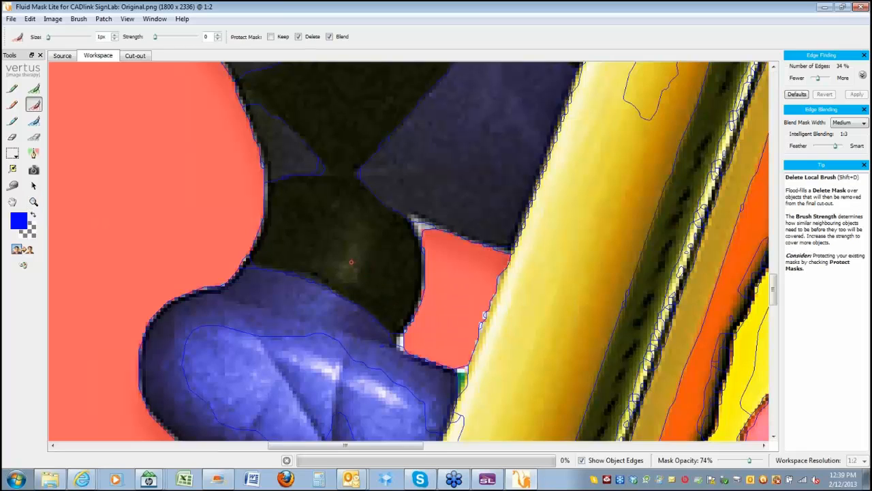
# - Apply the Delete Local Brush to the creature's black lower leg and undo that delete mask
pyautogui.click(351, 262)
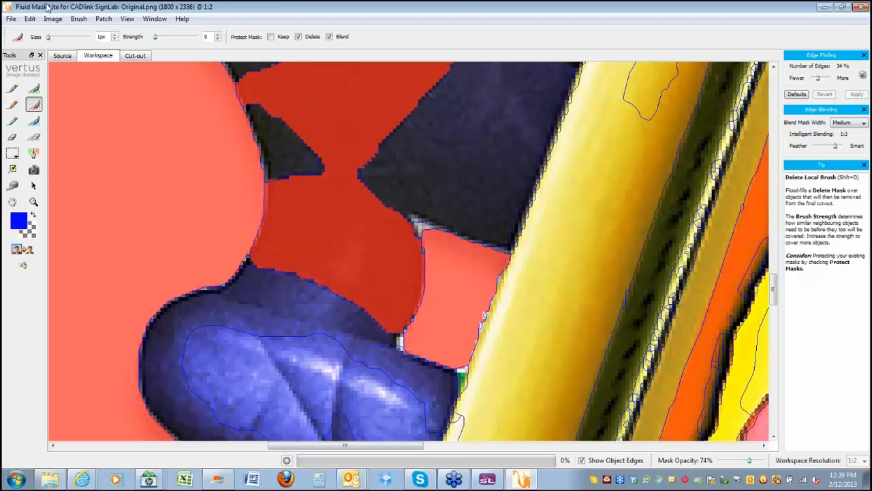
pyautogui.click(32, 21)
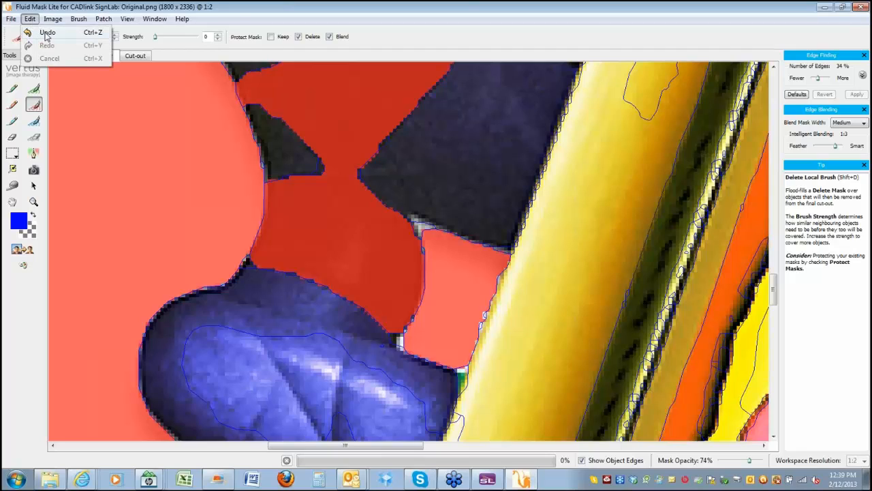
pyautogui.click(30, 32)
pyautogui.click(30, 20)
pyautogui.click(45, 32)
pyautogui.click(30, 19)
pyautogui.click(46, 32)
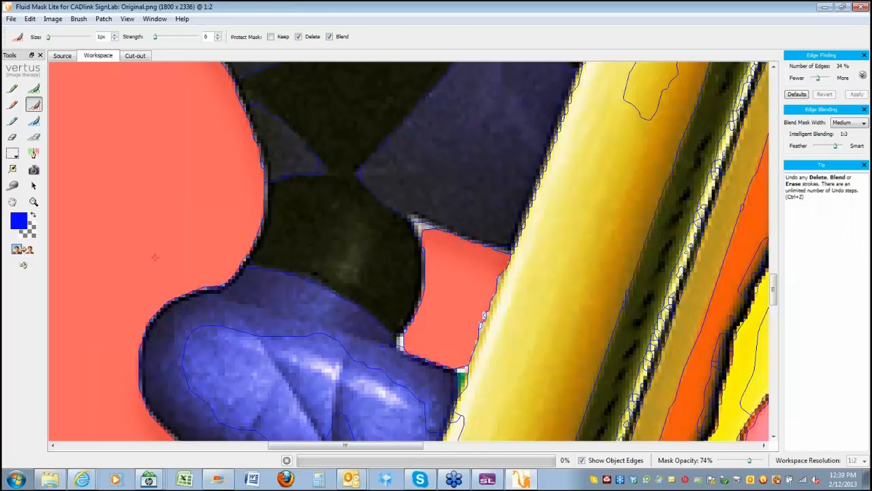
# - Paint over the creature's body with the Keep Local Brush and auto-fill all remaining unmasked areas with the keep mask
pyautogui.press('z')
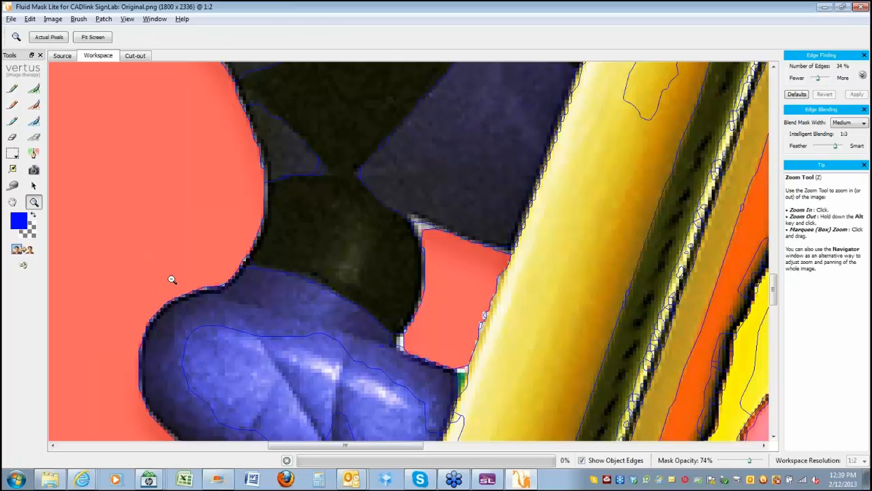
pyautogui.keyDown('alt'); pyautogui.click(171, 279); pyautogui.keyUp('alt')
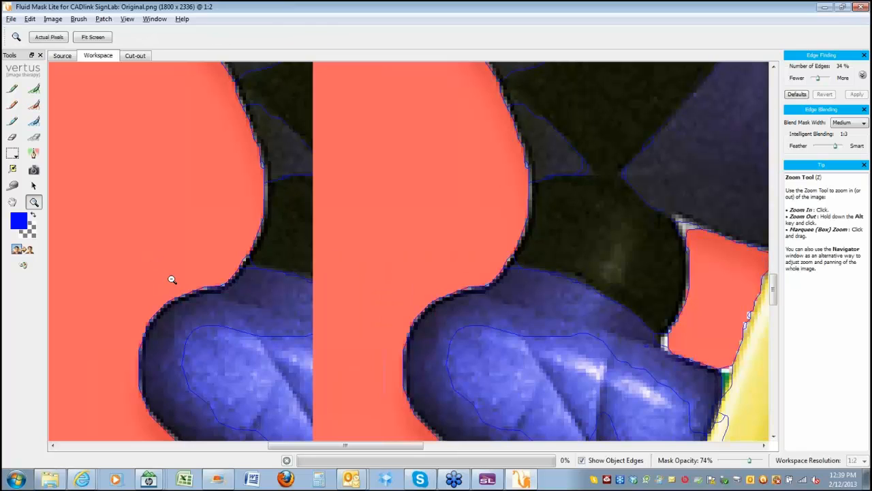
pyautogui.keyDown('alt'); pyautogui.click(172, 279); pyautogui.keyUp('alt')
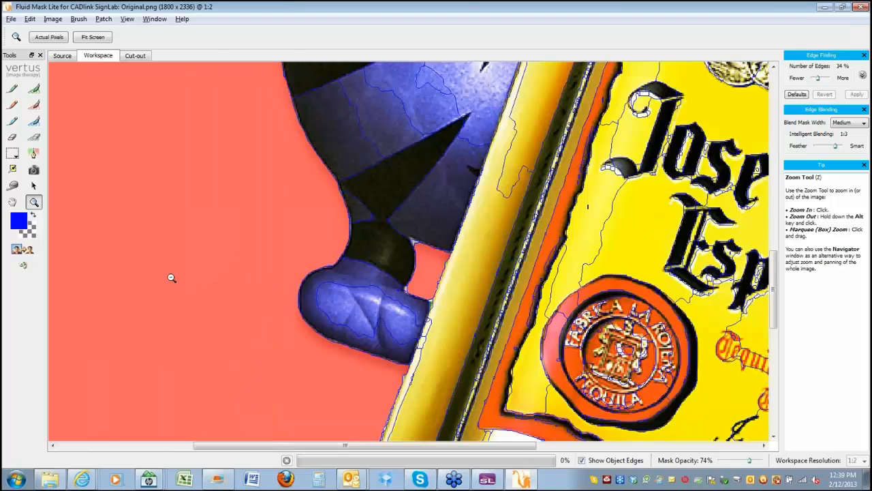
pyautogui.keyDown('alt'); pyautogui.click(172, 279); pyautogui.keyUp('alt')
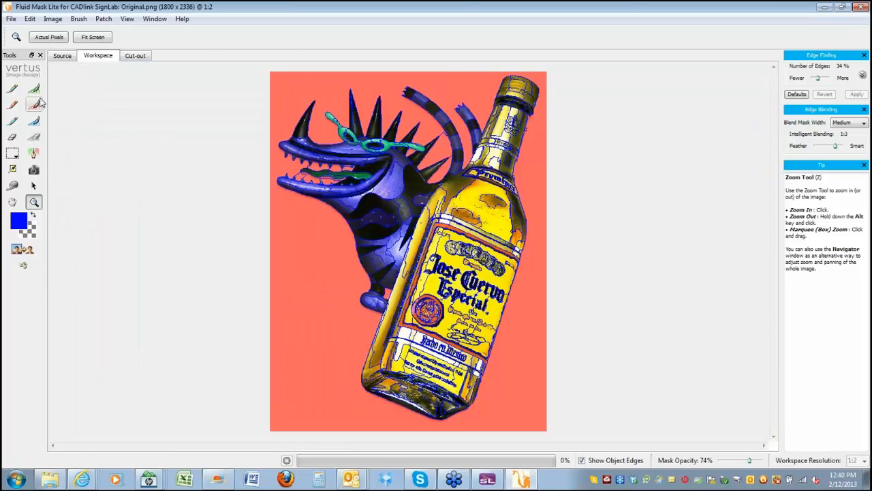
pyautogui.click(34, 89)
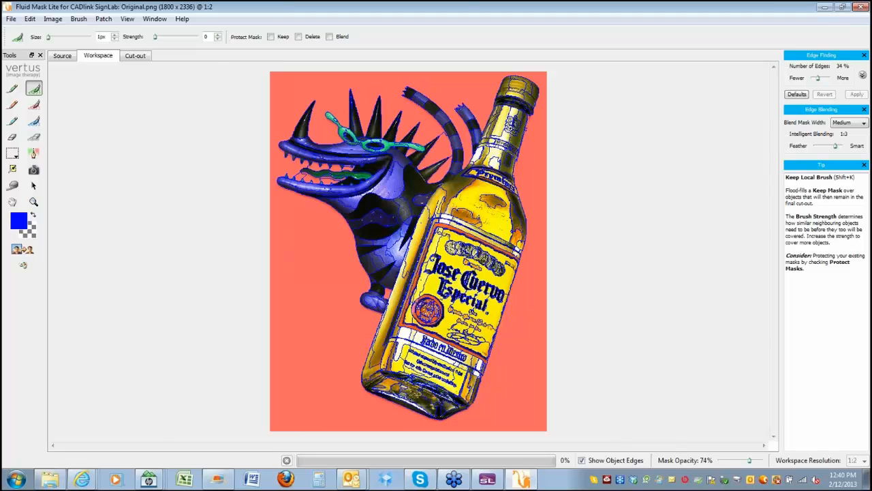
pyautogui.moveTo(390, 180); pyautogui.dragTo(399, 248)
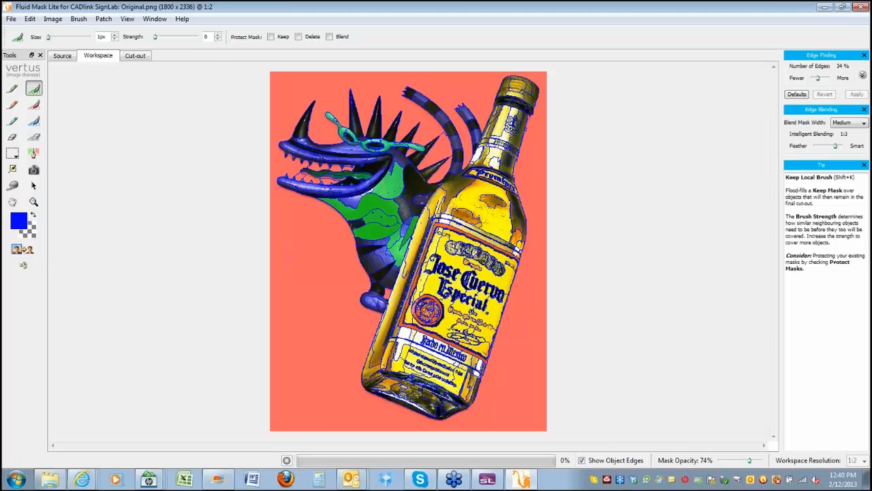
pyautogui.click(52, 20)
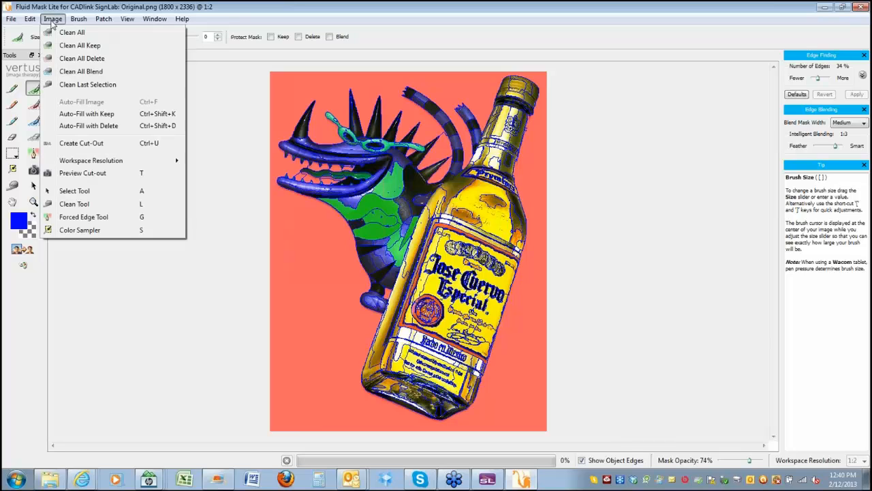
pyautogui.click(101, 116)
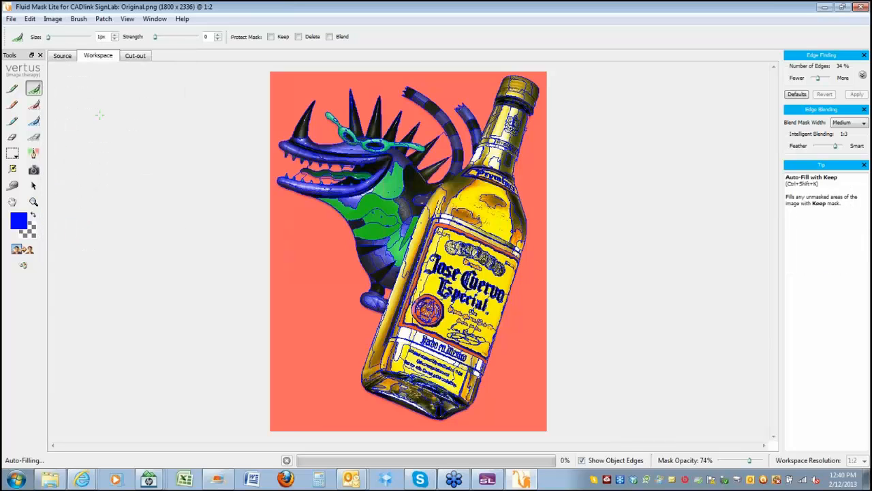
# - Preview the cut-out over nearly the whole image, including the creature and bottle, and return to the mask view
pyautogui.click(33, 169)
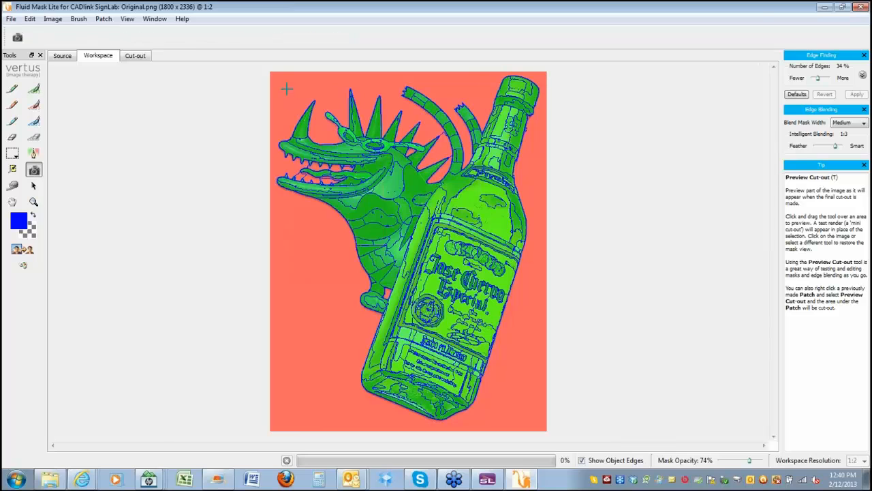
pyautogui.moveTo(276, 77); pyautogui.dragTo(537, 421)
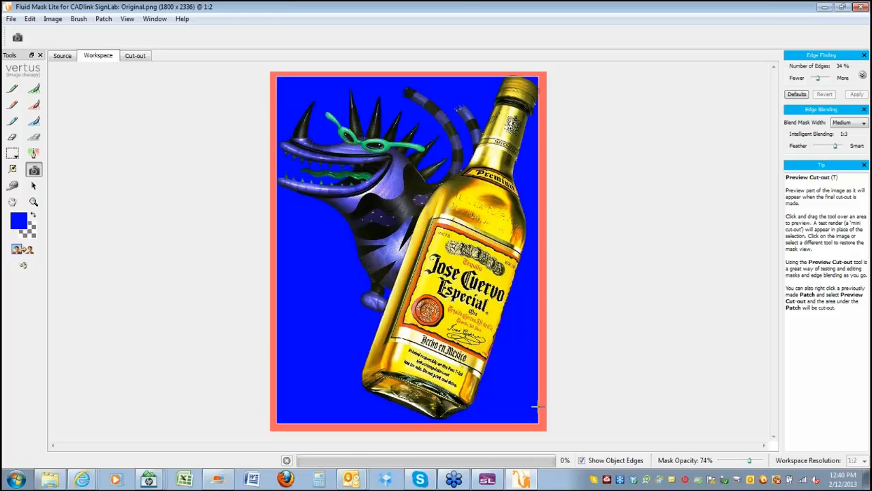
pyautogui.click(91, 243)
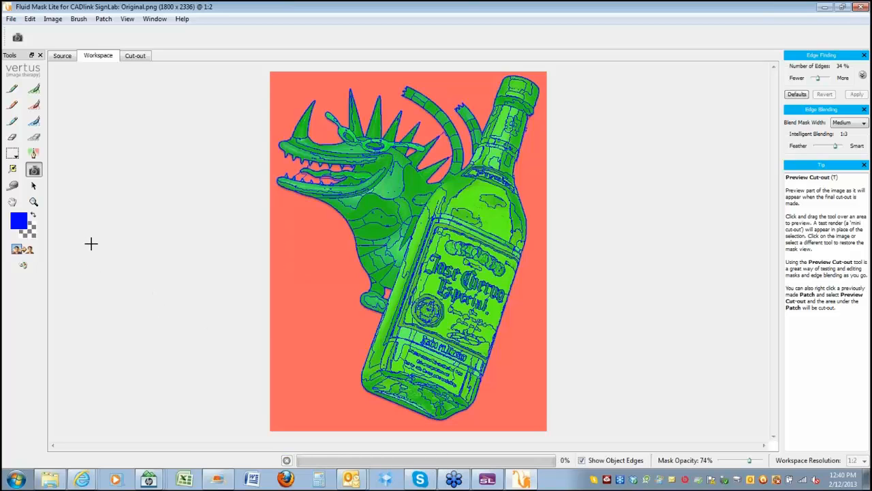
# - Create the cut-out, switch its background from blue to transparent, and save and apply it to the SignLab design
pyautogui.click(29, 249)
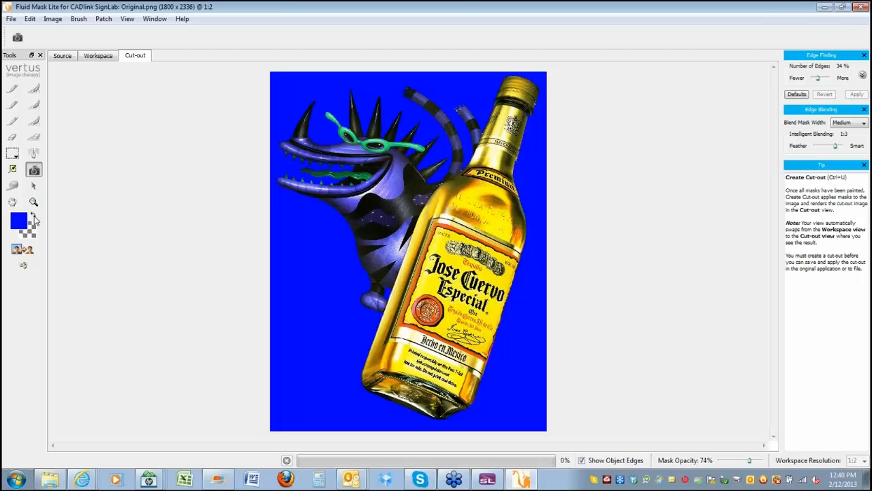
pyautogui.click(34, 217)
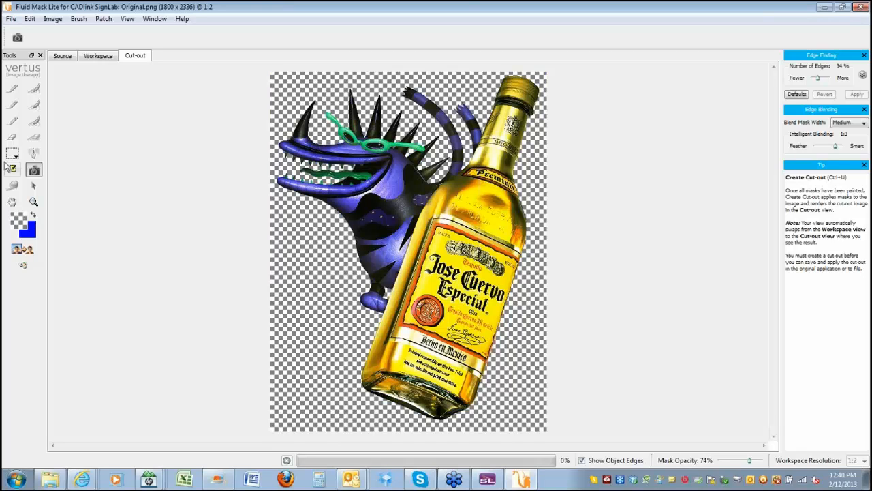
pyautogui.click(10, 19)
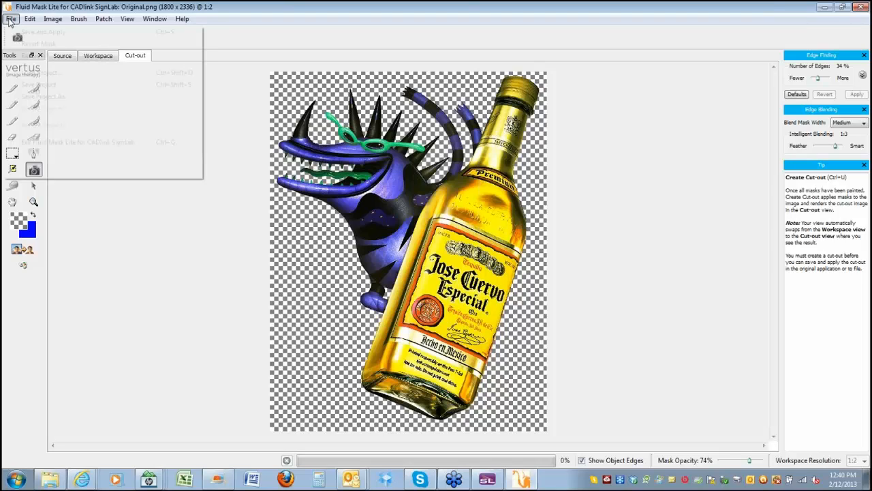
pyautogui.click(27, 34)
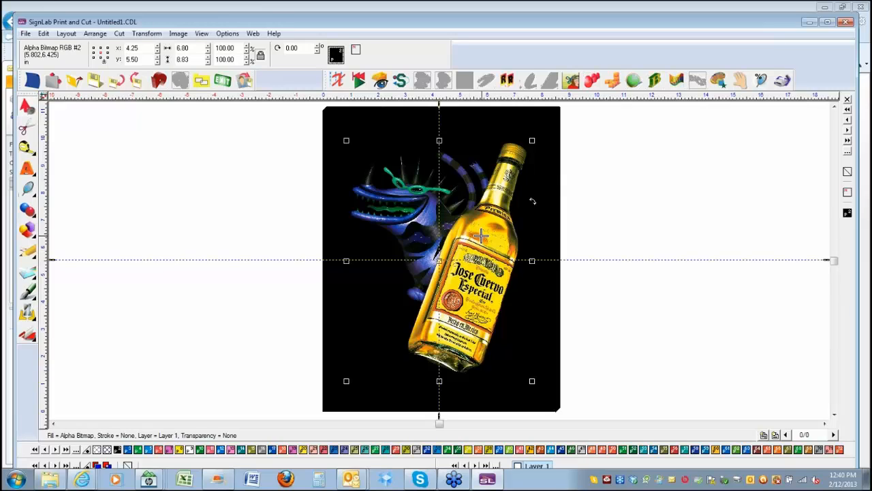
# - Nudge the cut-out bitmap up to about y 6.26 in and scale it down proportionally to about 6.11 × 7.93 in
pyautogui.press('Up')
pyautogui.press('Up')
pyautogui.press('Up')
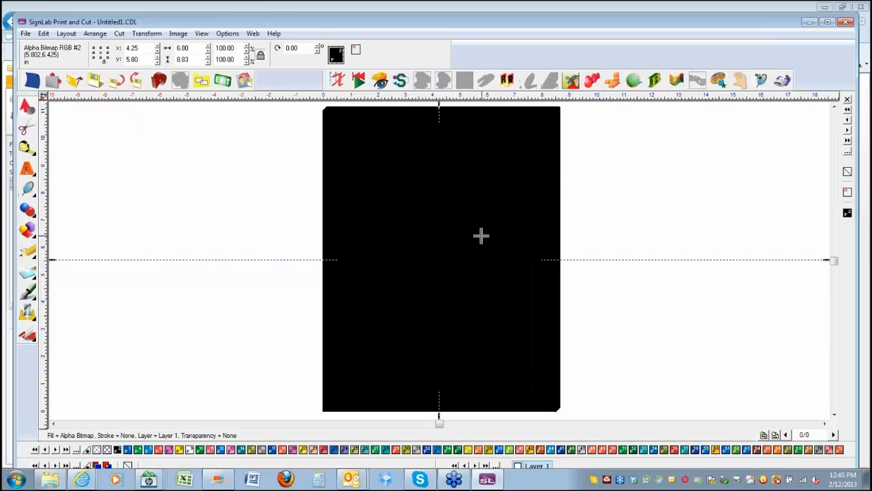
pyautogui.press('Up')
pyautogui.press('Up')
pyautogui.press('Up')
pyautogui.press('Up')
pyautogui.press('Up')
pyautogui.press('Up')
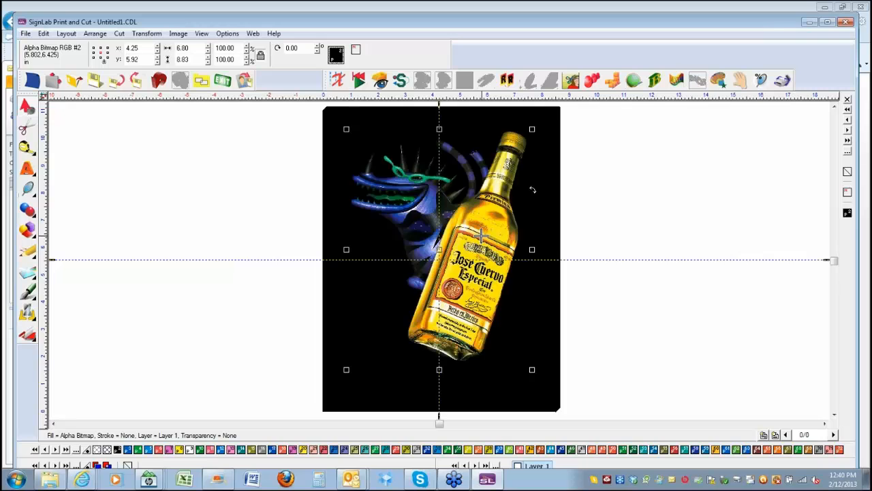
pyautogui.press('Up')
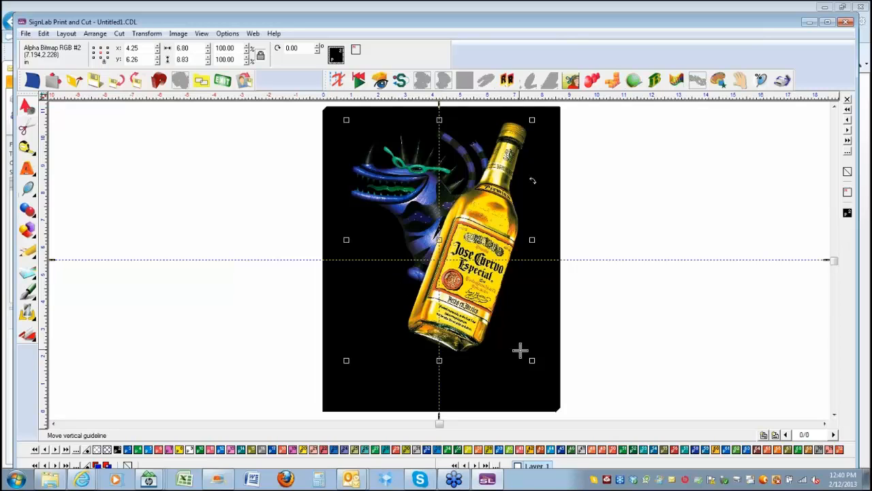
pyautogui.moveTo(532, 362); pyautogui.dragTo(513, 335)
pyautogui.moveTo(27, 169)
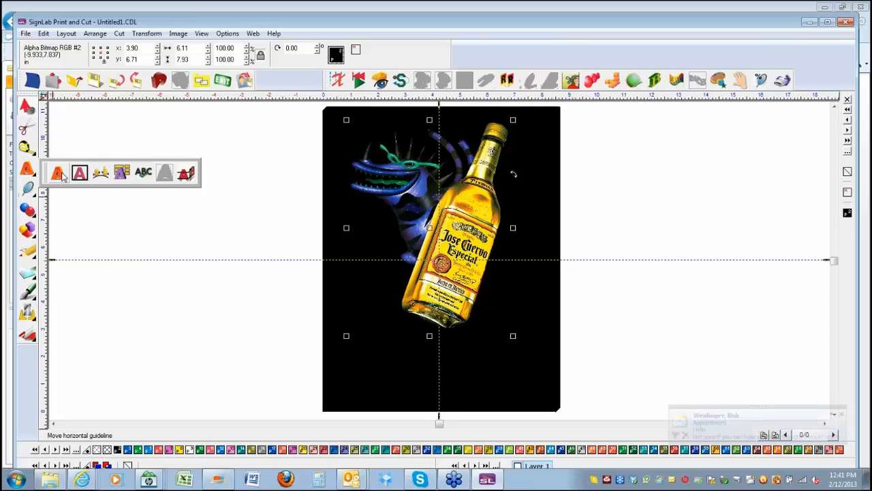
pyautogui.click(58, 175)
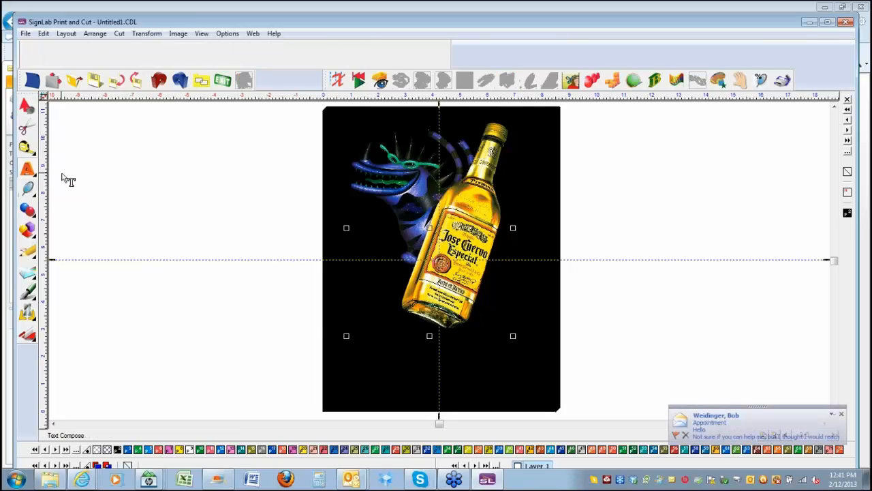
pyautogui.click(353, 344)
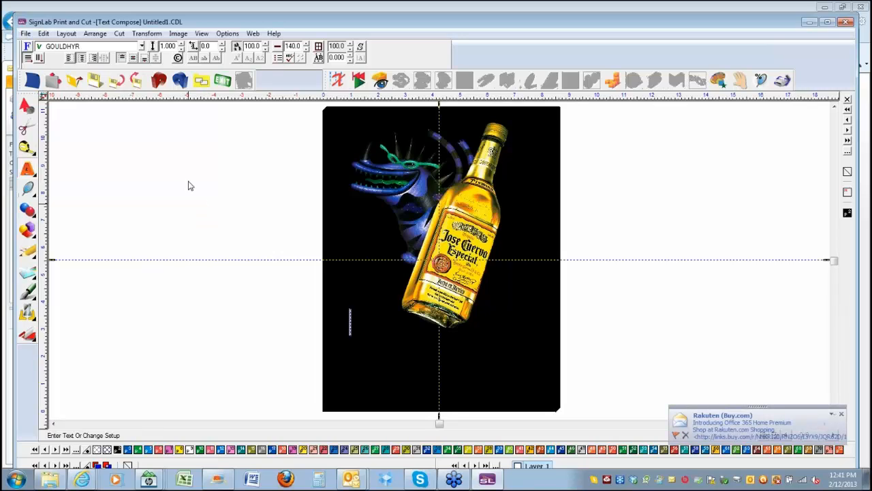
pyautogui.press('Escape')
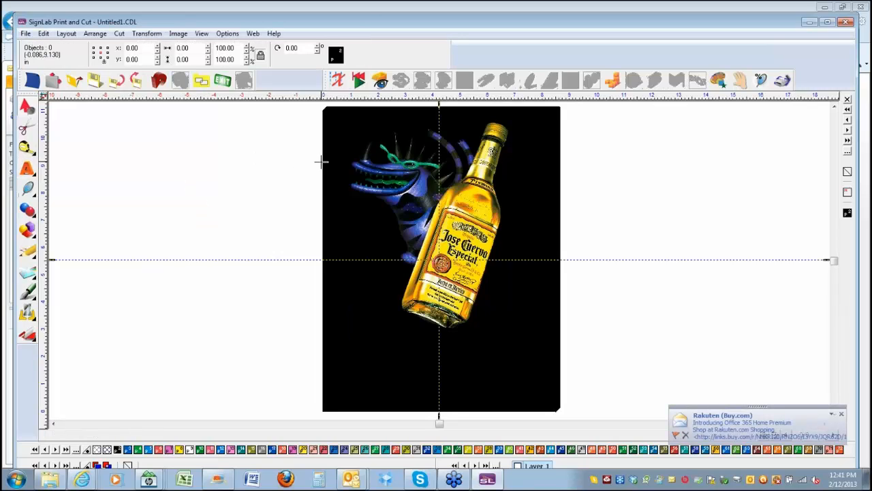
# - Enlarge the black rectangle proportionally to a width of 15 in
pyautogui.click(322, 162)
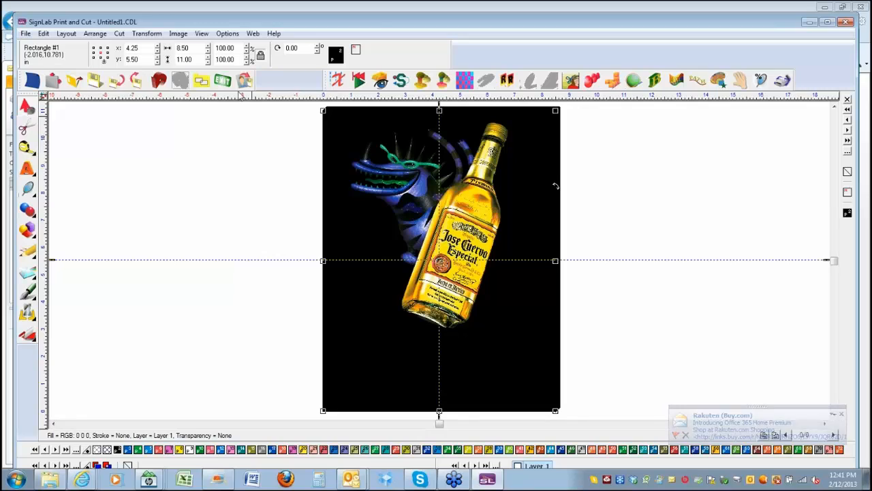
pyautogui.doubleClick(183, 48)
pyautogui.write('1')
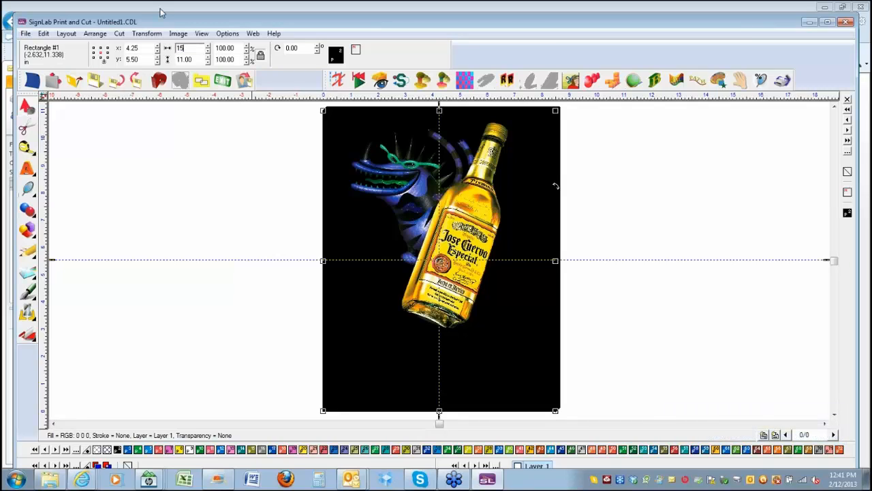
pyautogui.write('5')
pyautogui.press('Return')
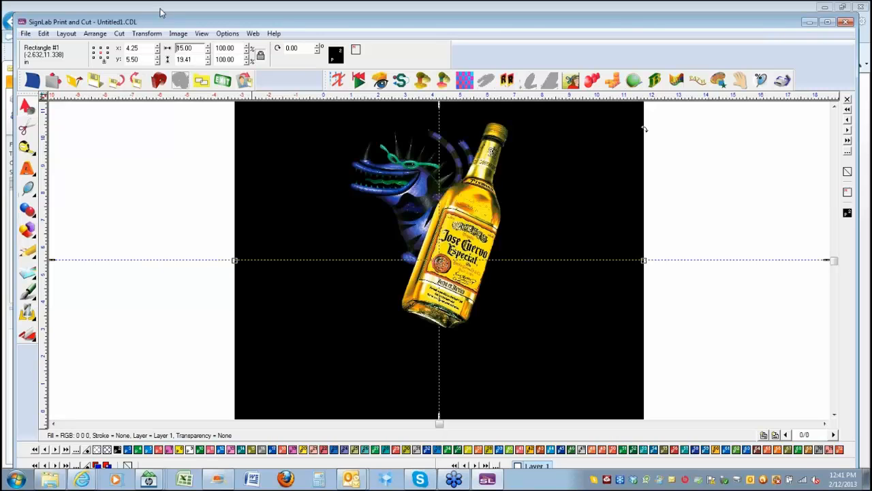
# - Scale the cut-out bitmap up about its centre to about 8.02 × 10.41 in and raise it to about y 7.07 in
pyautogui.scroll(-1, 160, 11)
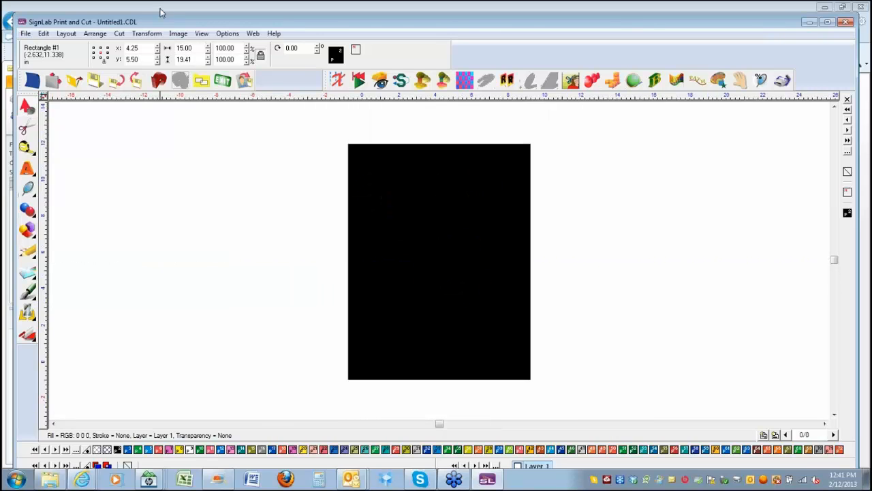
pyautogui.click(428, 238)
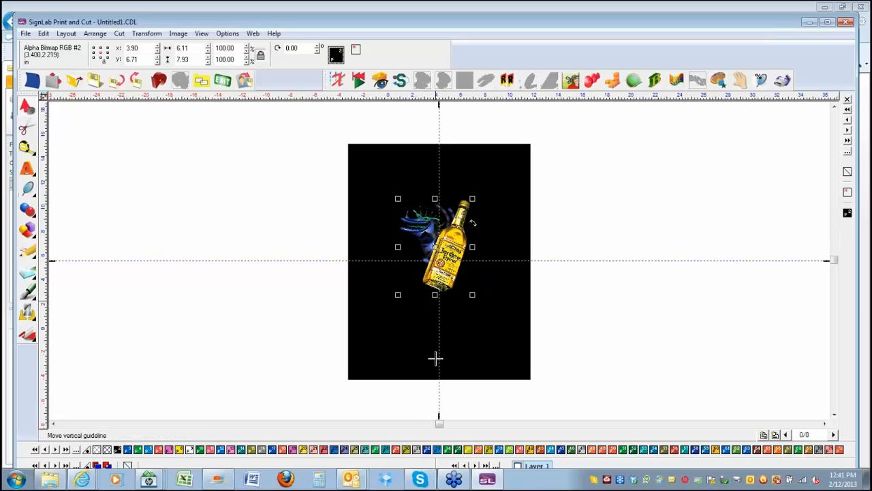
pyautogui.moveTo(435, 295); pyautogui.dragTo(439, 314)
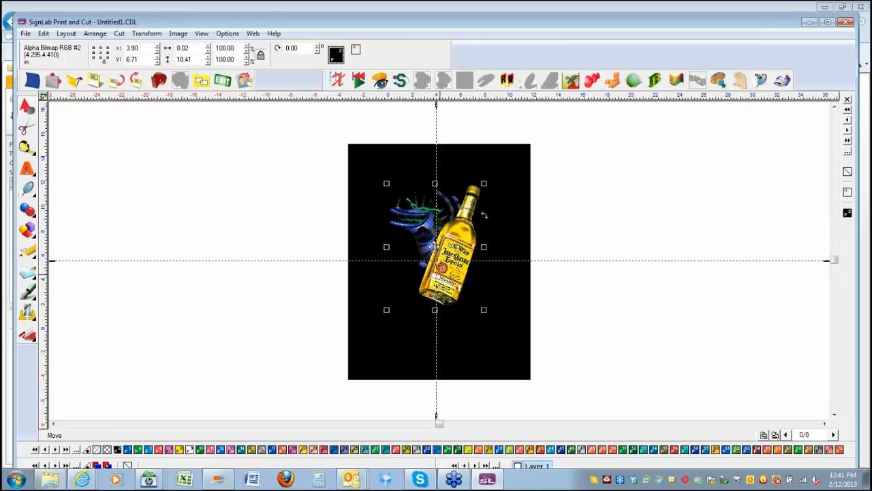
pyautogui.click(436, 248)
pyautogui.click(436, 248)
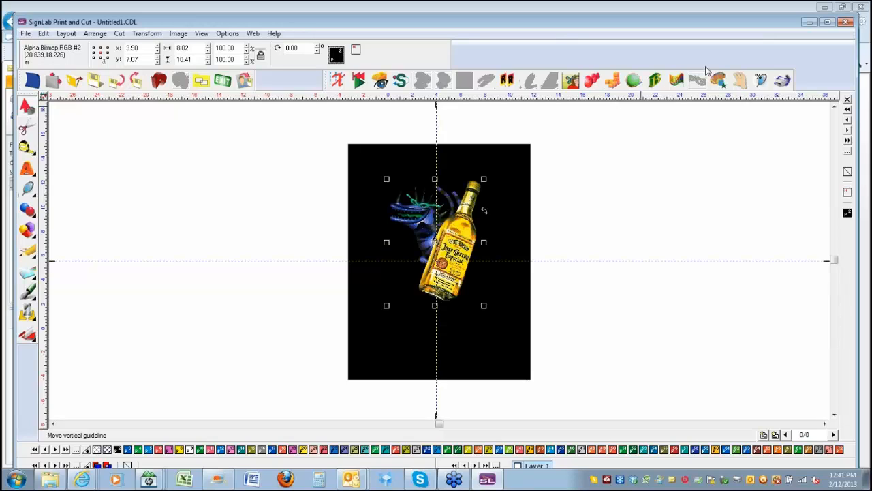
# - Start a text paragraph on the black sign blank below the bottle with the first line "One tequiula"
pyautogui.click(27, 170)
pyautogui.click(368, 313)
pyautogui.write('J')
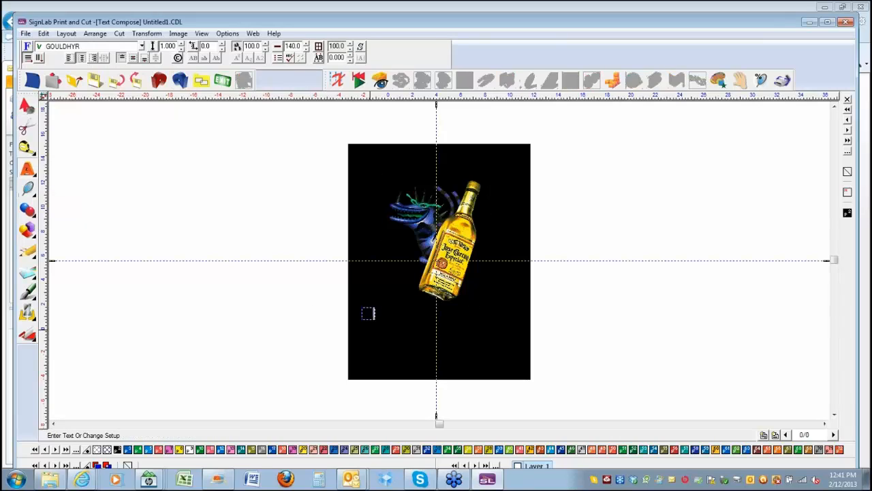
pyautogui.write('ose')
pyautogui.press('BackSpace')
pyautogui.press('BackSpace')
pyautogui.press('BackSpace')
pyautogui.press('BackSpace')
pyautogui.press('BackSpace')
pyautogui.write('One T')
pyautogui.press('BackSpace')
pyautogui.write('te')
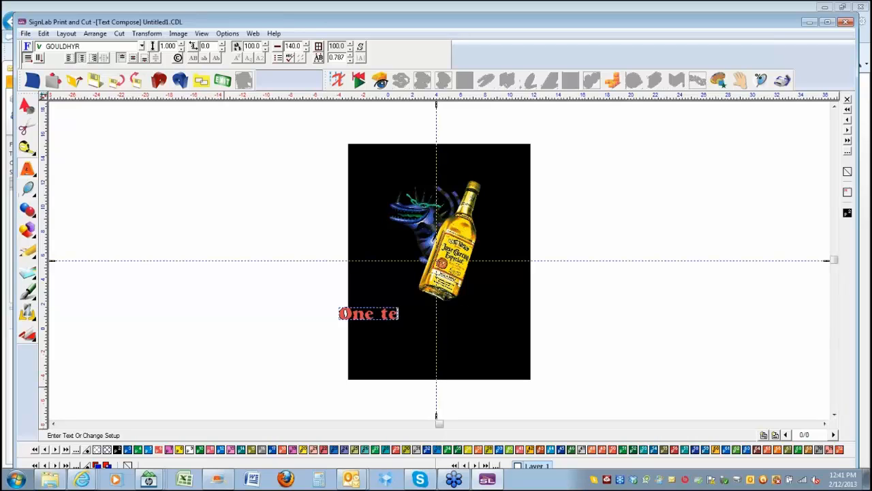
pyautogui.write('quiula')
pyautogui.press('Return')
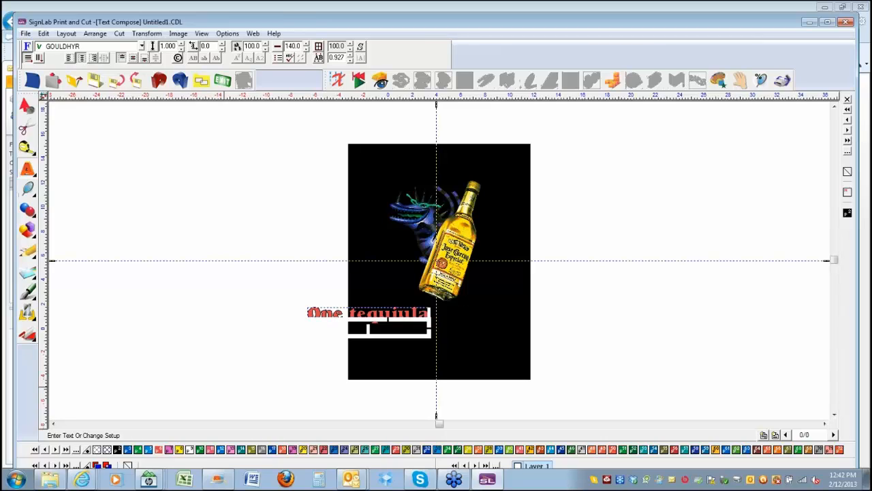
# - Add "Two tequila" as the second line of the text paragraph
pyautogui.write('Tw')
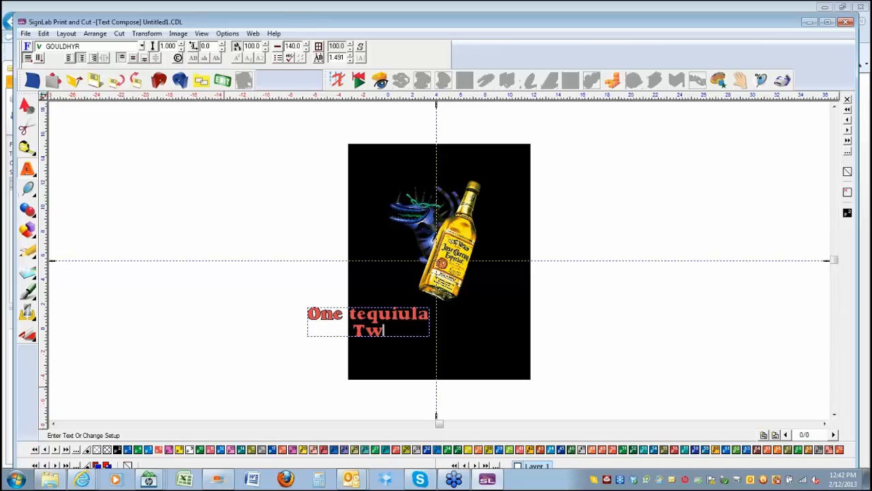
pyautogui.write('o te')
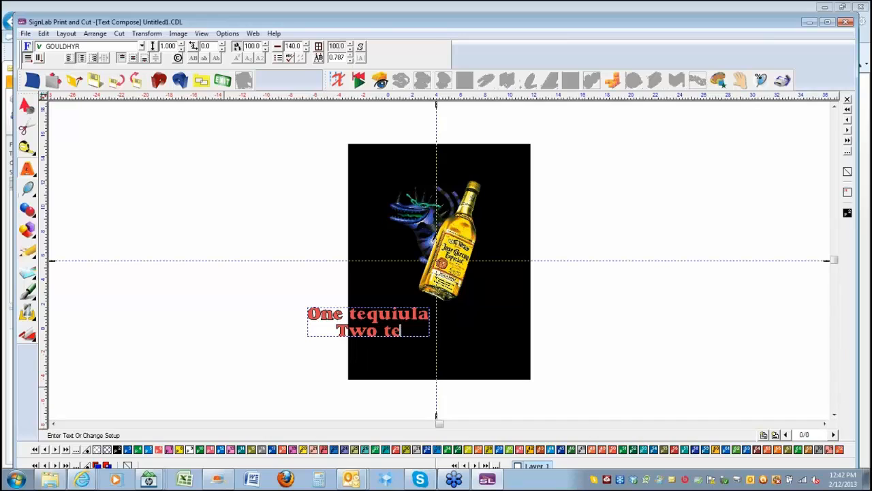
pyautogui.write('quil;a')
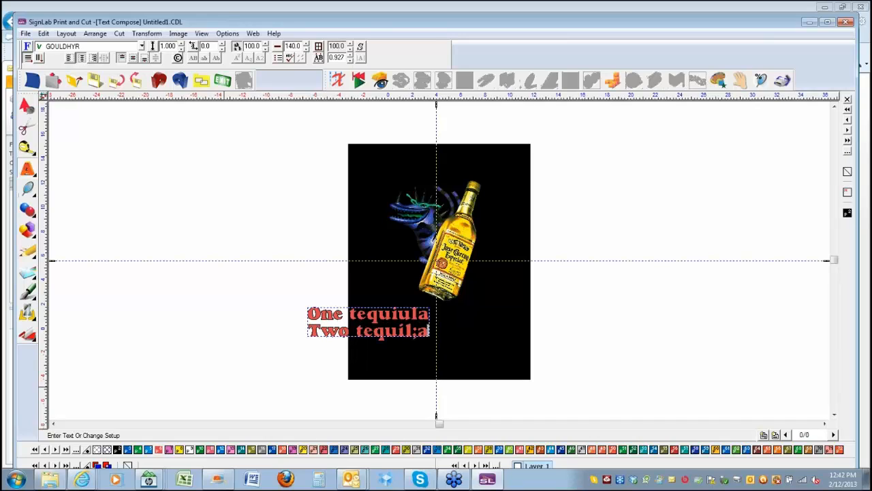
pyautogui.press('BackSpace')
pyautogui.press('BackSpace')
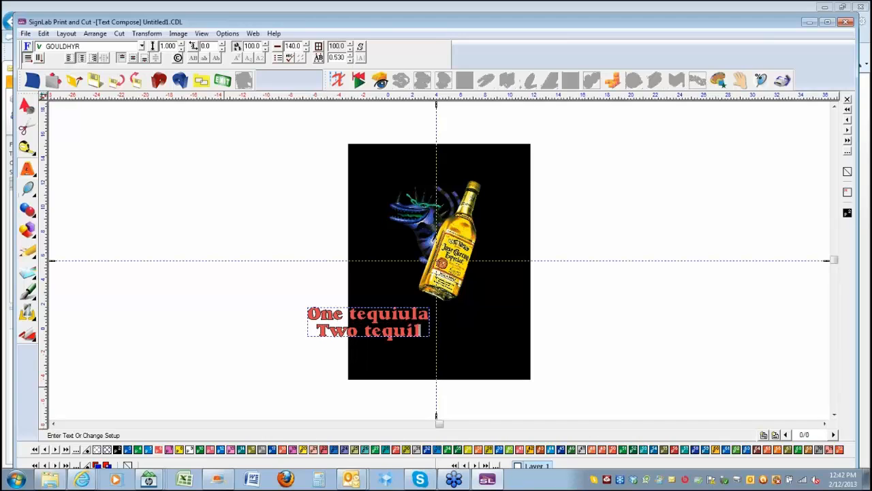
pyautogui.write('a')
pyautogui.press('Return')
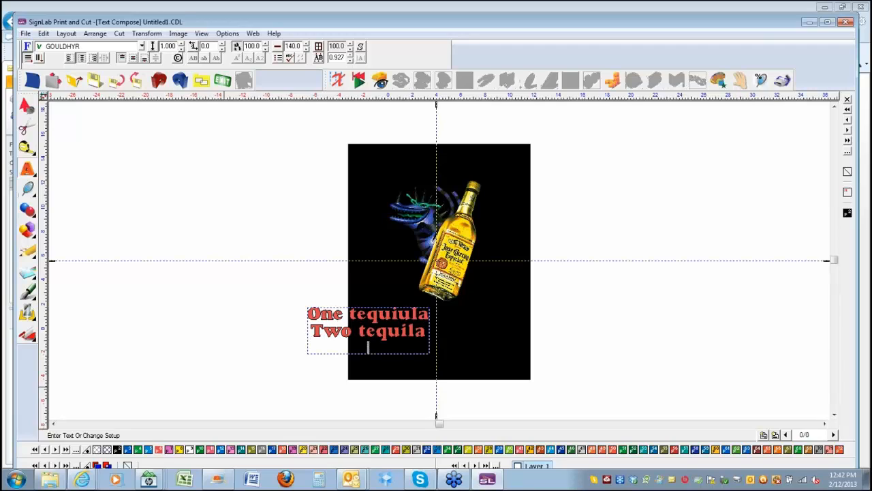
# - Add "Three tequila" and "Floor....." as the third and fourth lines of the text paragraph
pyautogui.write('Three')
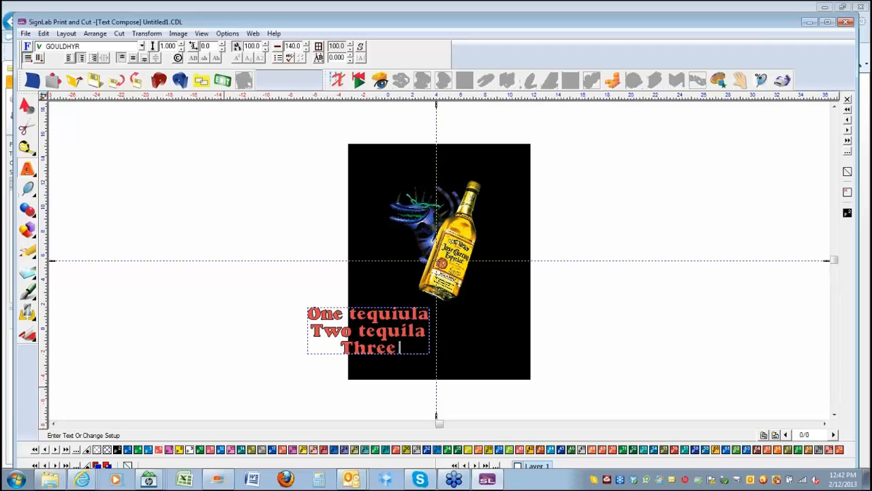
pyautogui.write(' tequila')
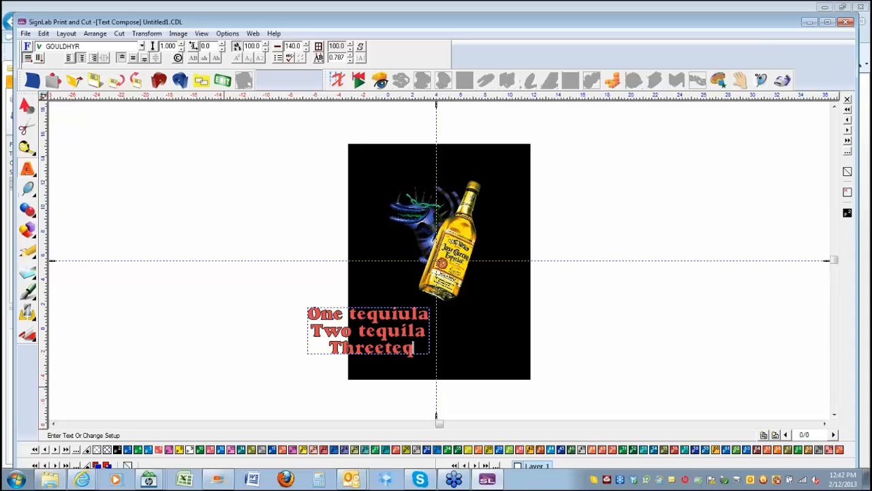
pyautogui.write('ila')
pyautogui.press('Return')
pyautogui.write('F')
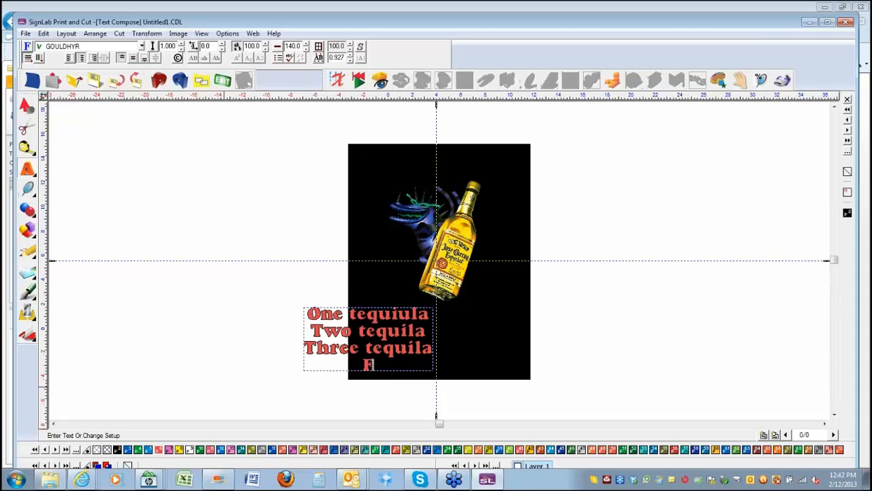
pyautogui.write('loor.....')
# - Left-align all four lines of the tequila text and finish editing the paragraph
pyautogui.click(305, 317)
pyautogui.moveTo(327, 319); pyautogui.dragTo(431, 363)
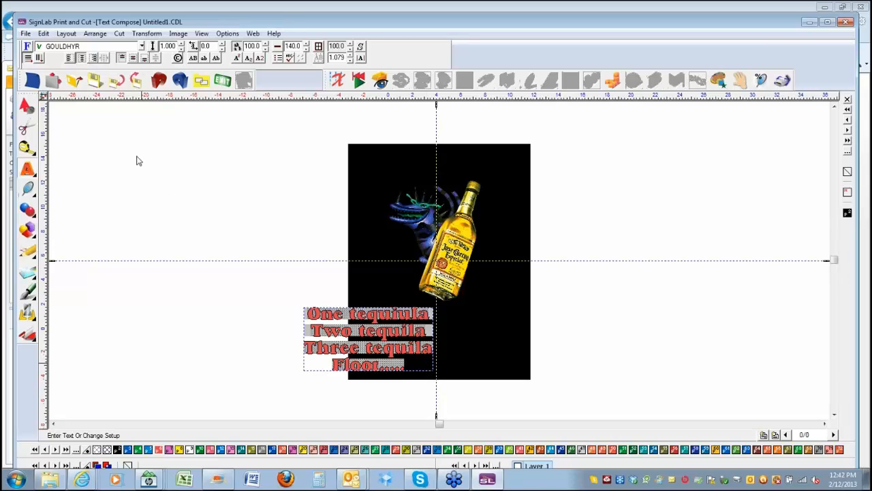
pyautogui.click(70, 58)
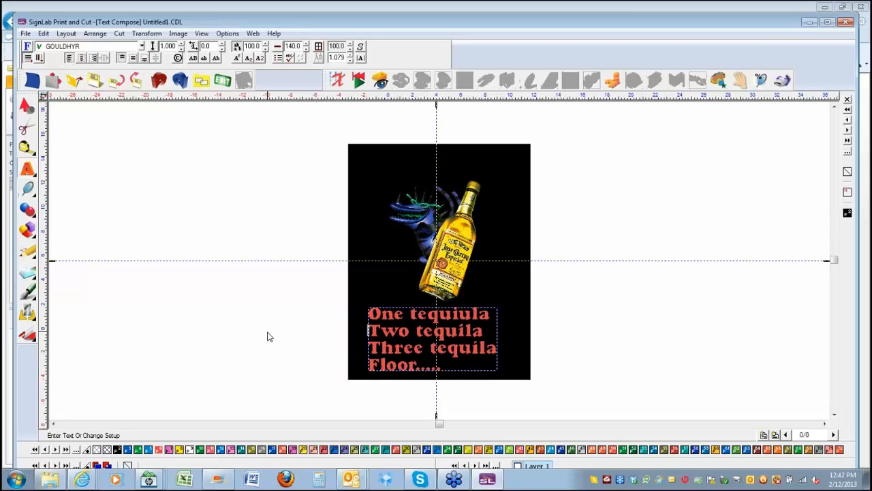
pyautogui.press('Escape')
# - Move the text paragraph up over the bottle's base and enlarge it proportionally to about 10.86 × 5.42 in
pyautogui.moveTo(431, 340); pyautogui.dragTo(429, 318)
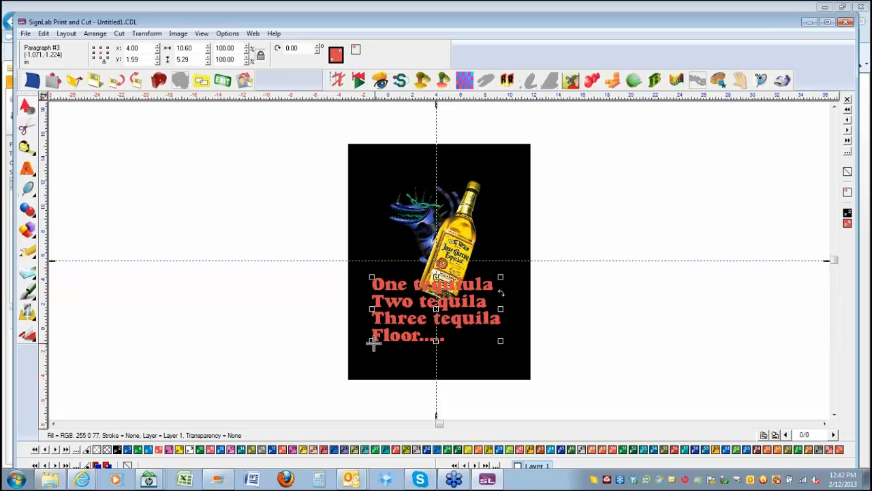
pyautogui.moveTo(371, 341); pyautogui.dragTo(369, 346)
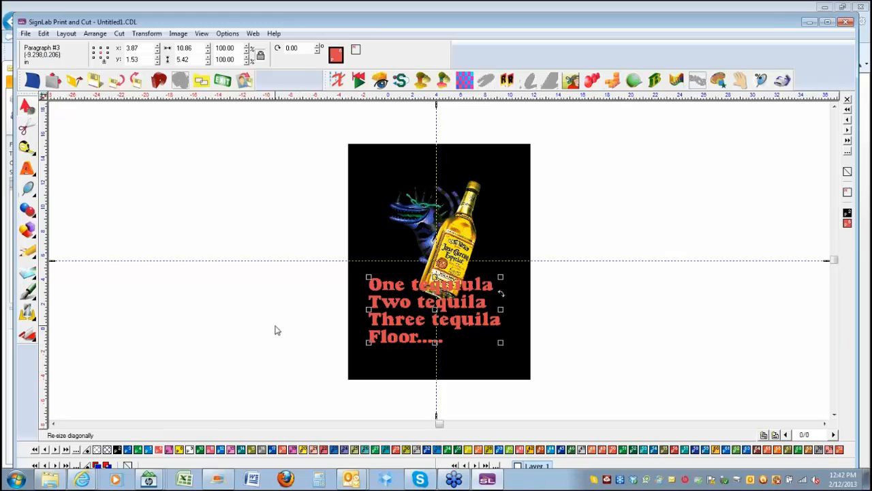
# - Change the font of all four text lines to CANDICE and enlarge the paragraph to about 10.79 × 5.91 in
pyautogui.doubleClick(380, 292)
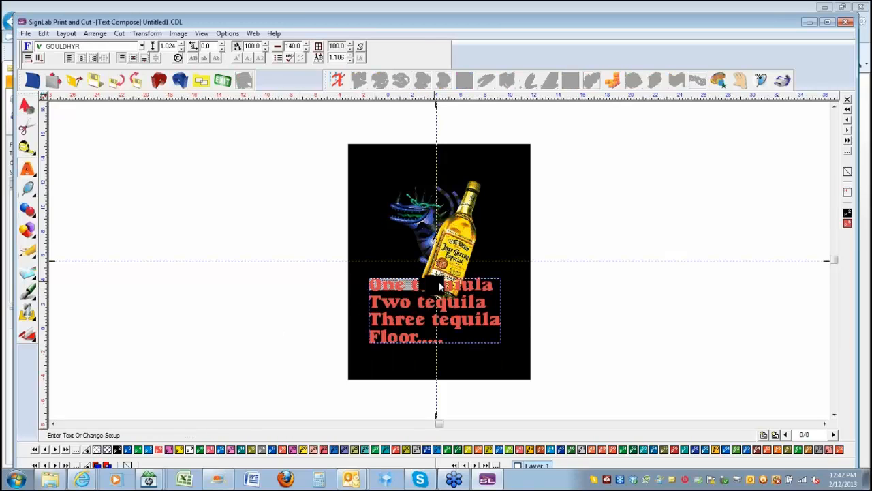
pyautogui.moveTo(440, 286); pyautogui.dragTo(465, 331)
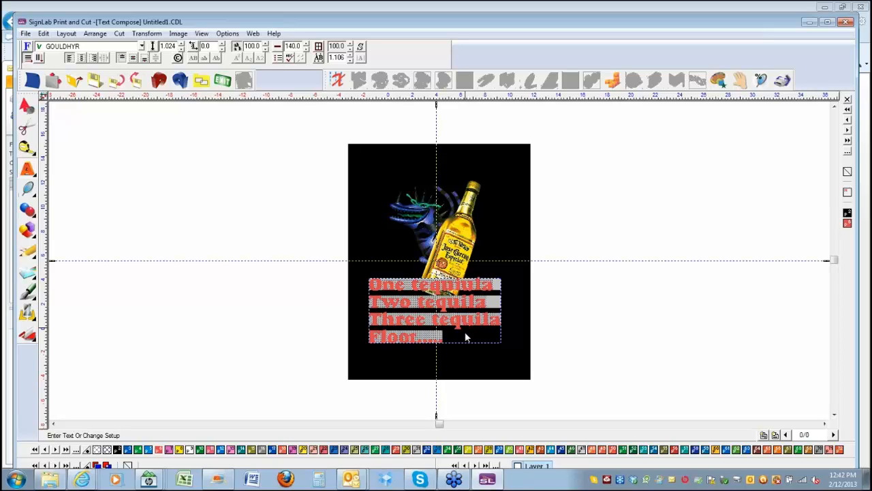
pyautogui.click(142, 46)
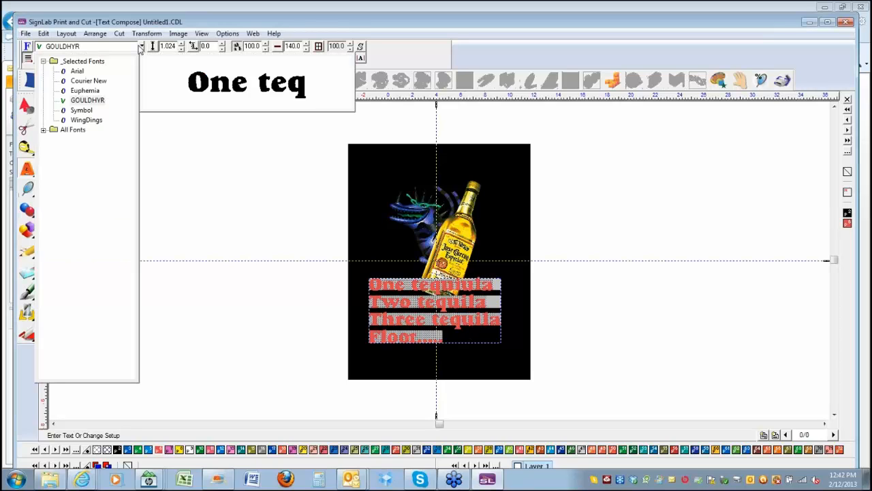
pyautogui.click(43, 131)
pyautogui.press('c')
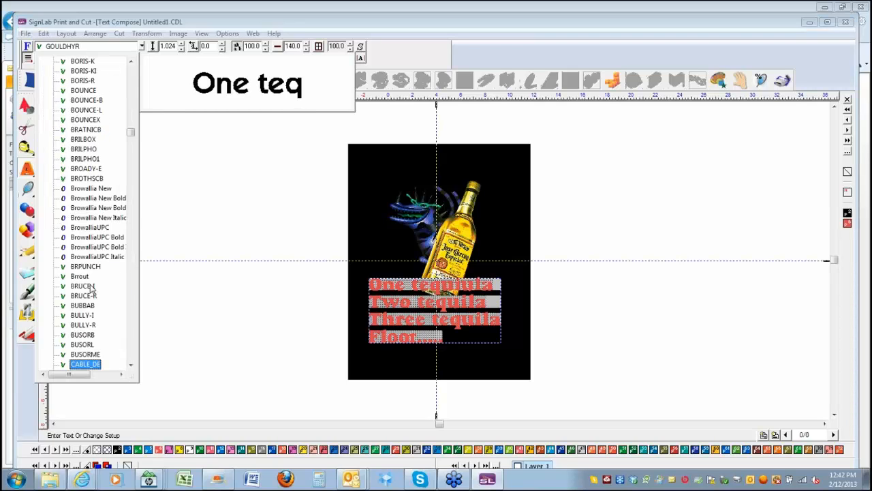
pyautogui.click(131, 365)
pyautogui.click(131, 365)
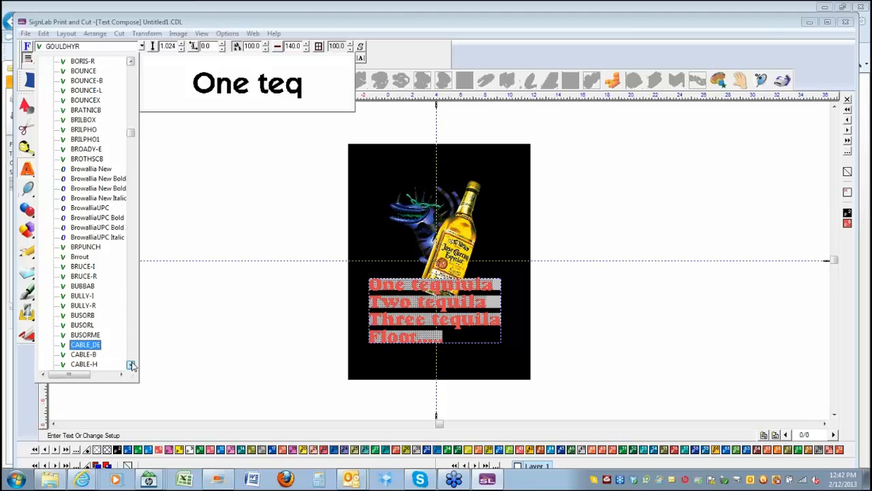
pyautogui.click(132, 365)
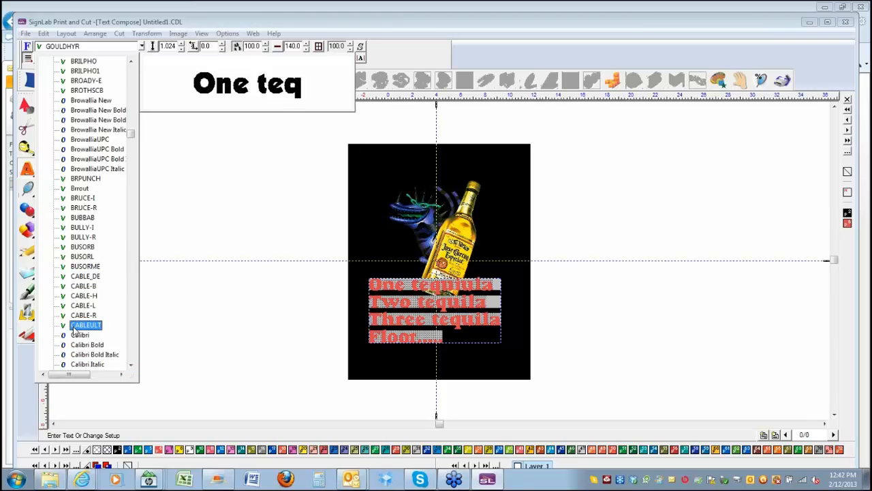
pyautogui.click(131, 365)
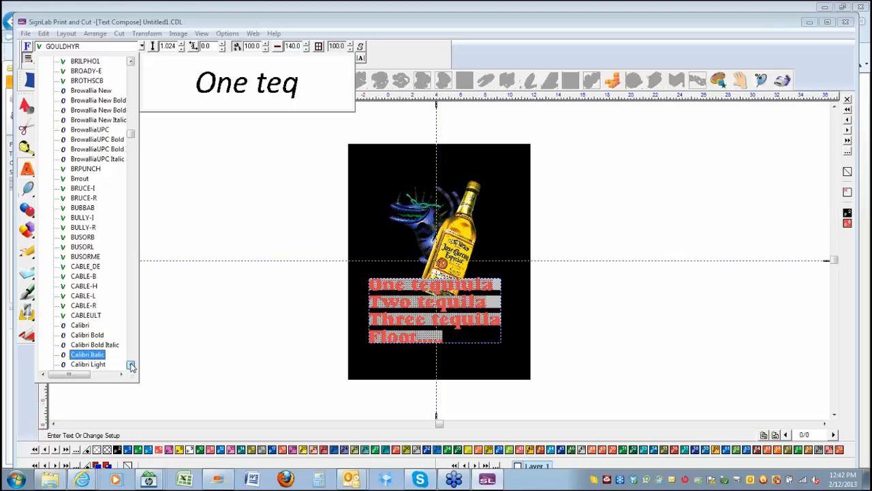
pyautogui.click(131, 365)
pyautogui.click(131, 365)
pyautogui.click(130, 366)
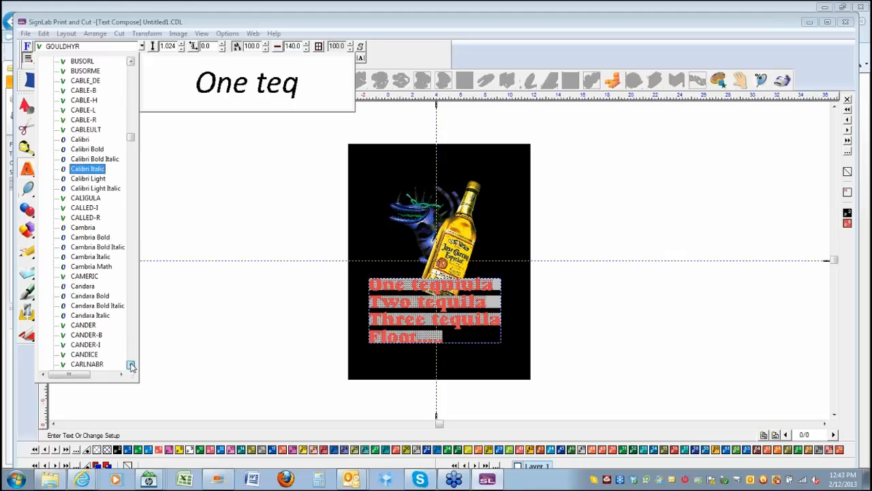
pyautogui.click(84, 248)
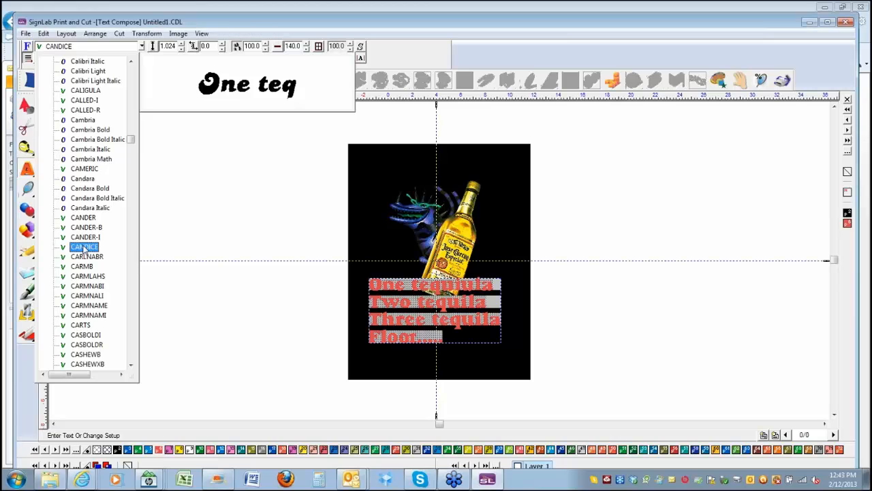
pyautogui.click(252, 346)
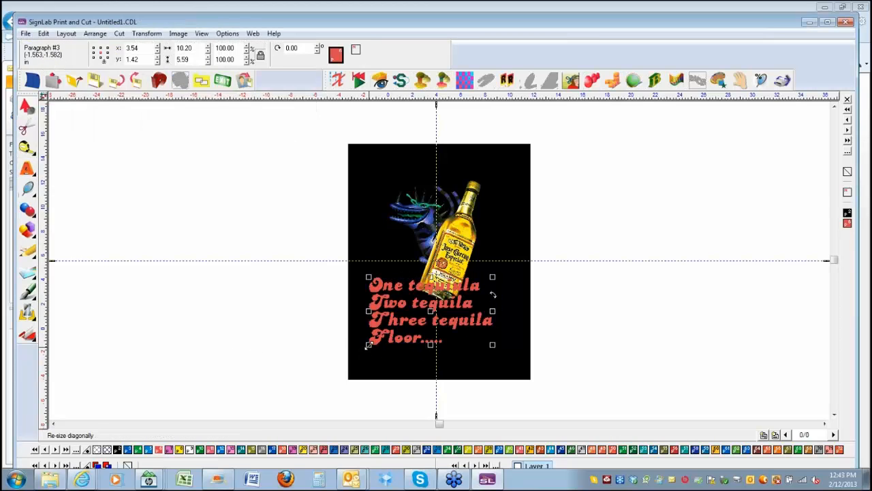
pyautogui.moveTo(368, 346); pyautogui.dragTo(364, 353)
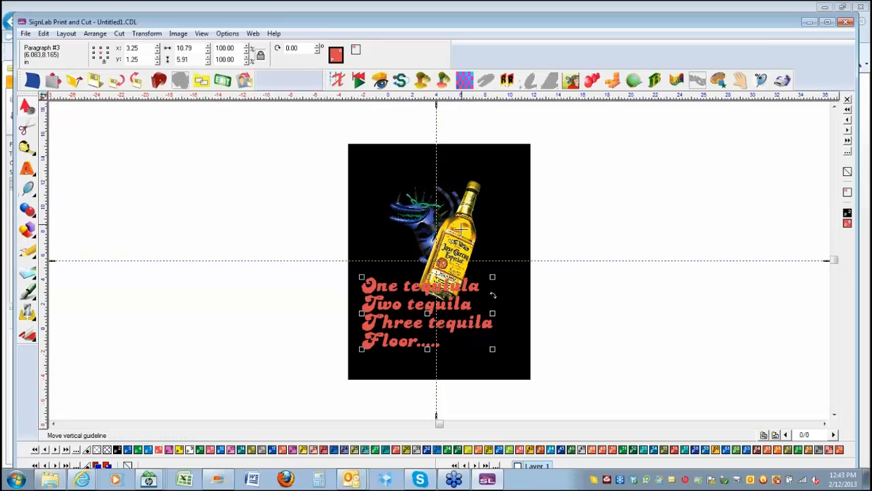
# - Bring the creature and bottle bitmap to the front, above the text
pyautogui.click(452, 228)
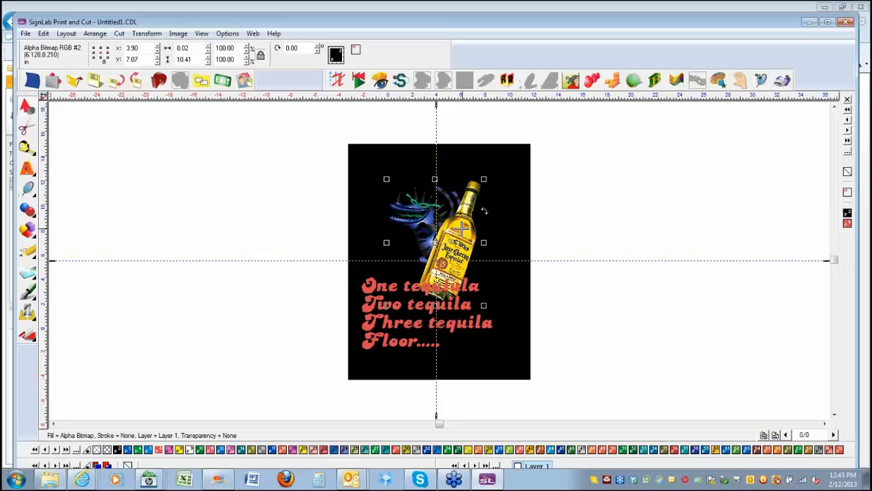
pyautogui.click(93, 34)
pyautogui.moveTo(107, 46)
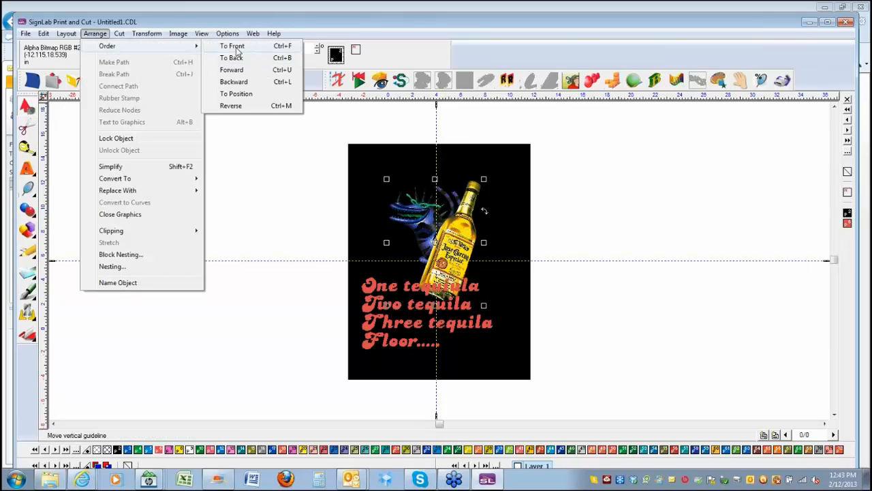
pyautogui.click(235, 46)
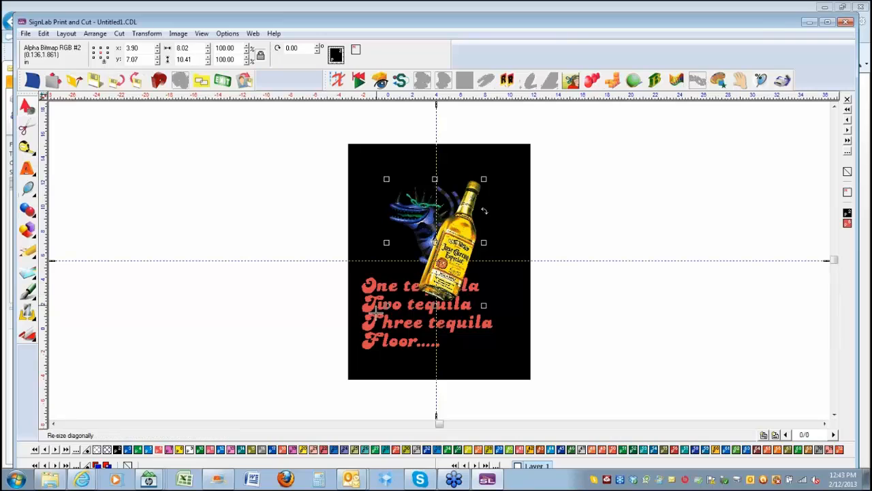
# - Check in the general preferences that the duplicate X and Y offsets are 0.00, and duplicate the text paragraph in place
pyautogui.click(294, 334)
pyautogui.click(369, 307)
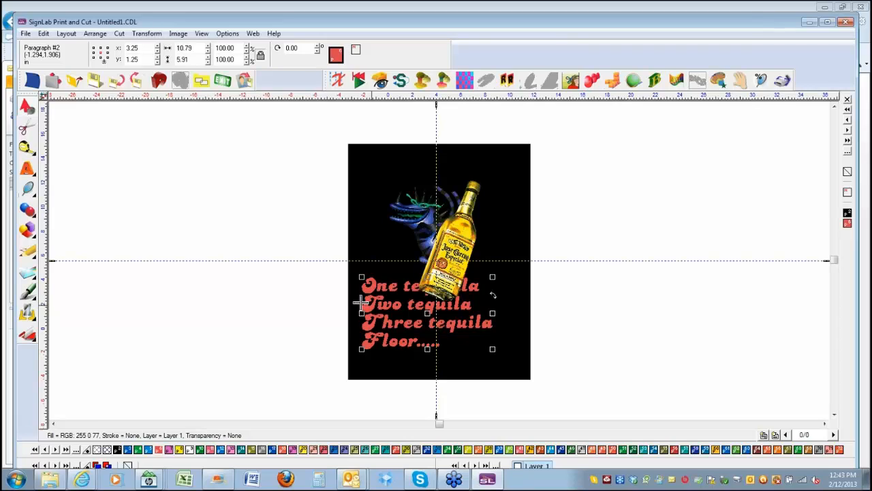
pyautogui.click(227, 36)
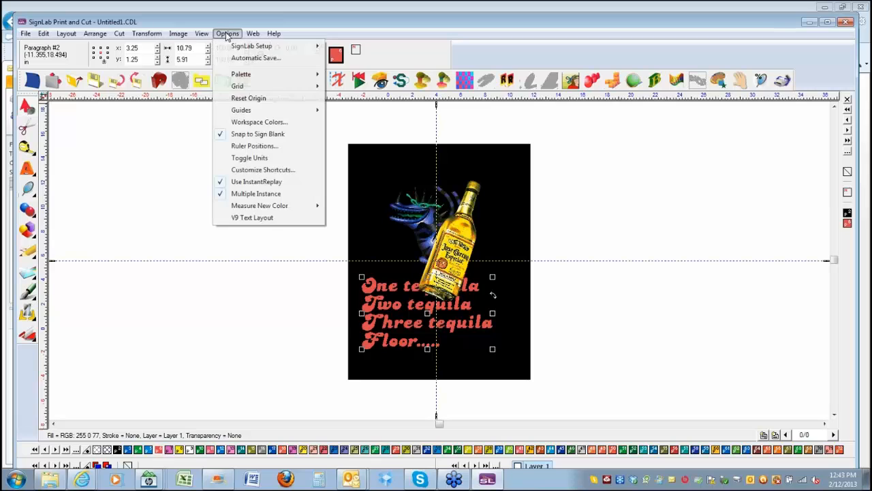
pyautogui.moveTo(238, 47)
pyautogui.click(362, 45)
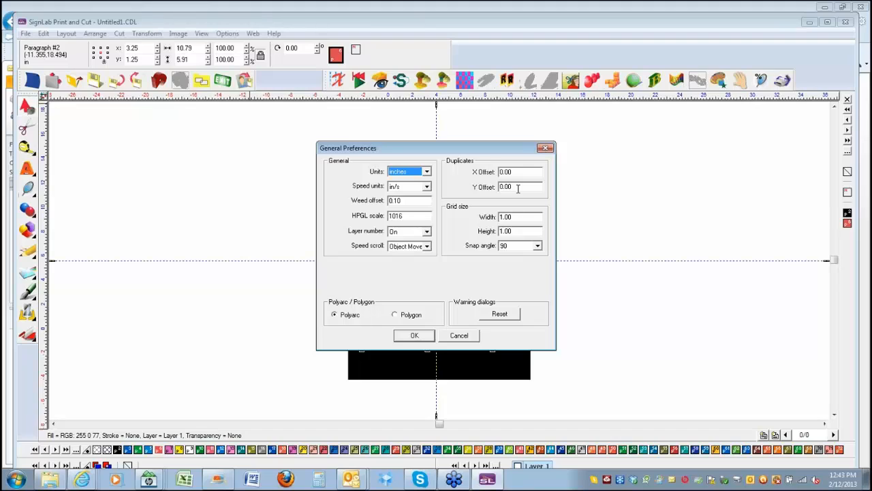
pyautogui.click(421, 338)
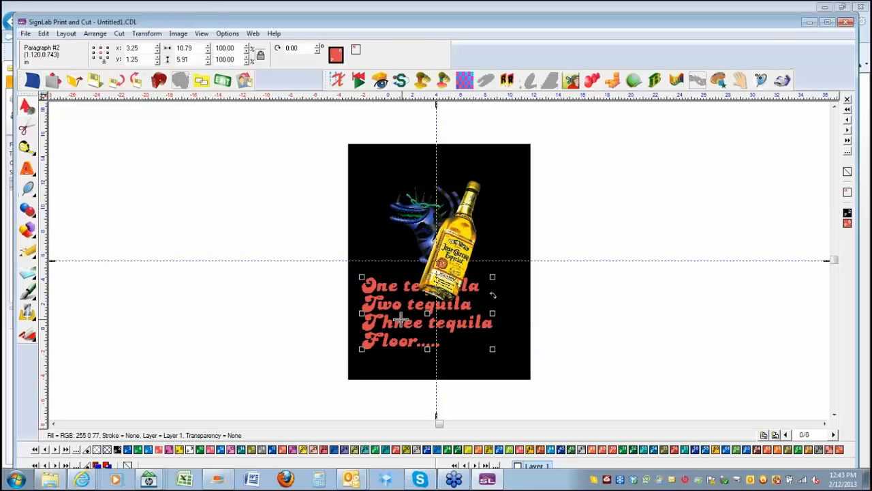
pyautogui.click(44, 34)
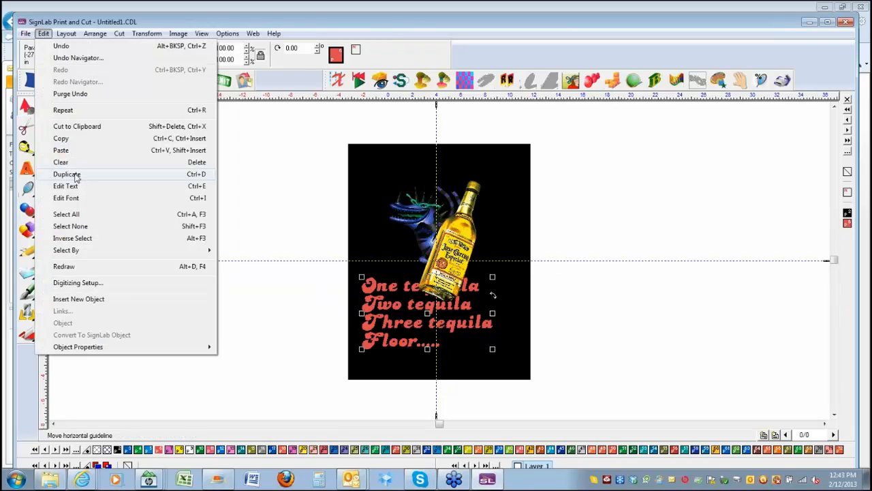
pyautogui.click(69, 174)
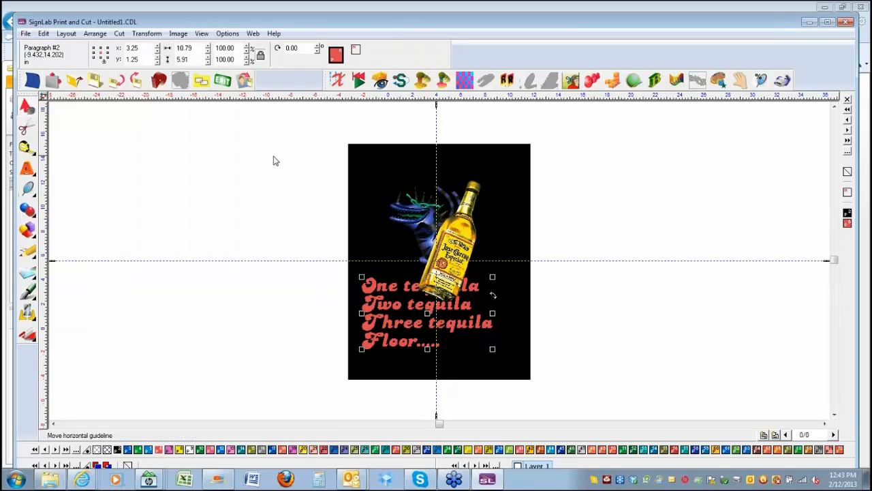
# - Duplicate the text paragraph in place and select the whole design to check the number of objects
pyautogui.click(375, 287)
pyautogui.hotkey('ctrl', 'd')
pyautogui.moveTo(323, 127); pyautogui.dragTo(571, 411)
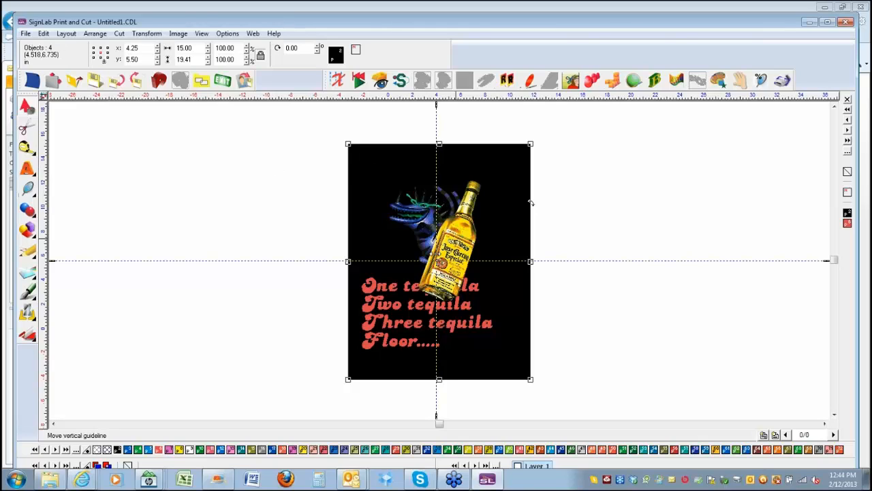
pyautogui.click(298, 304)
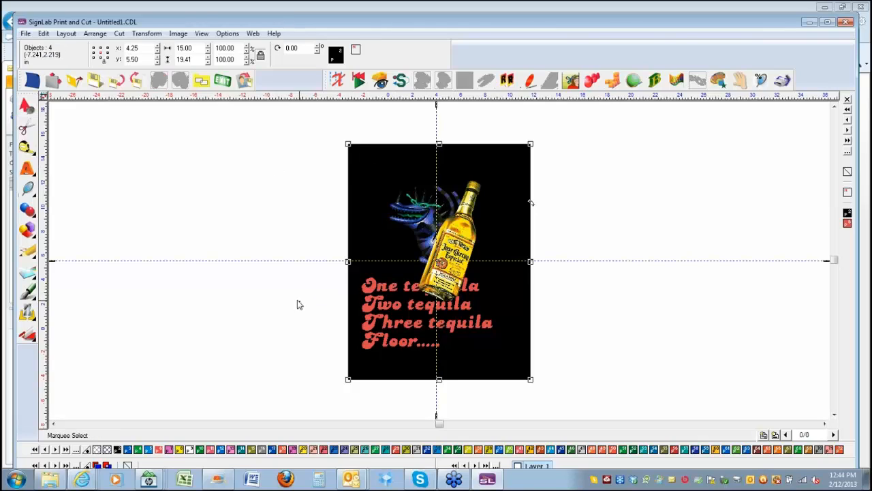
# - Bring the duplicated text paragraph to the front, above the bottle
pyautogui.click(368, 289)
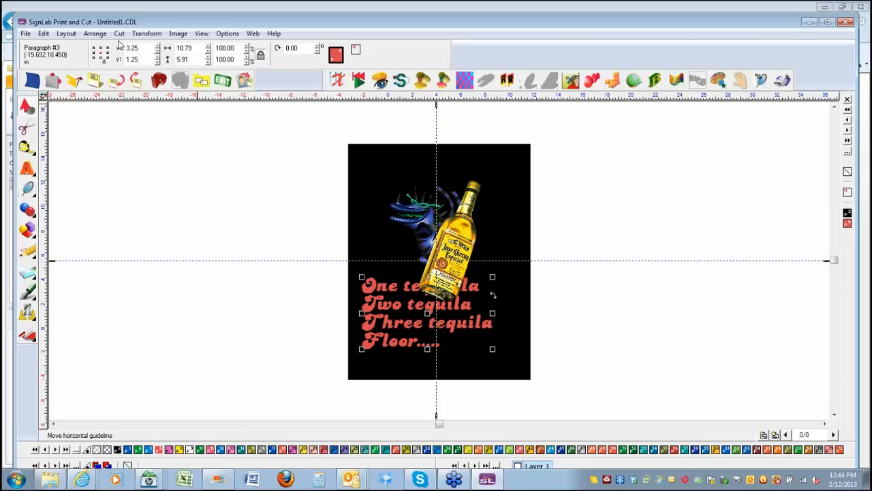
pyautogui.click(94, 33)
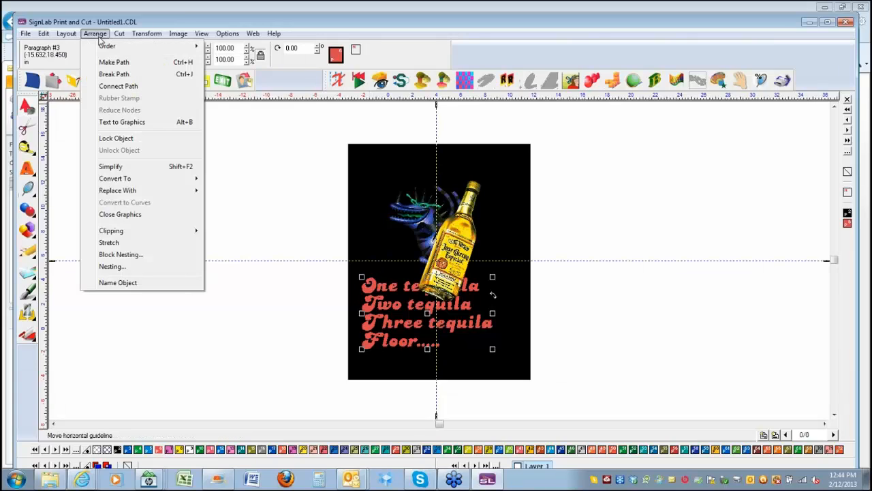
pyautogui.moveTo(109, 44)
pyautogui.click(247, 46)
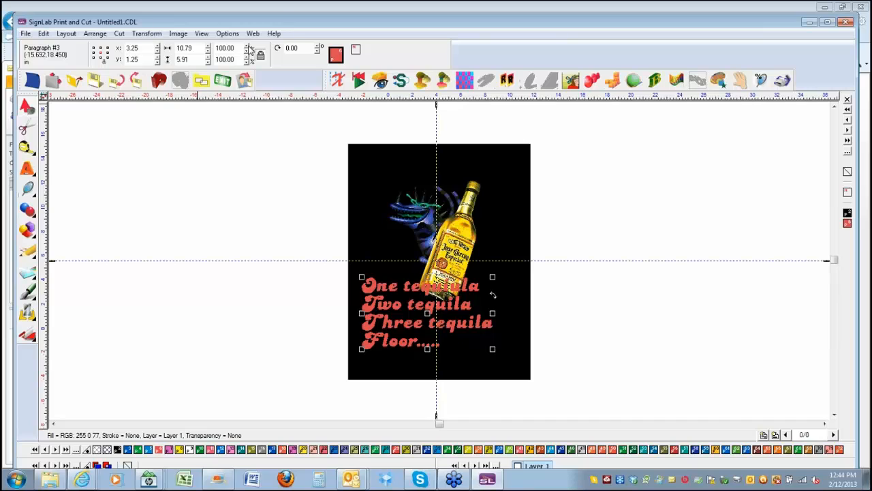
# - Start an outline on the front text paragraph and set the outline color to white
pyautogui.click(154, 37)
pyautogui.click(157, 45)
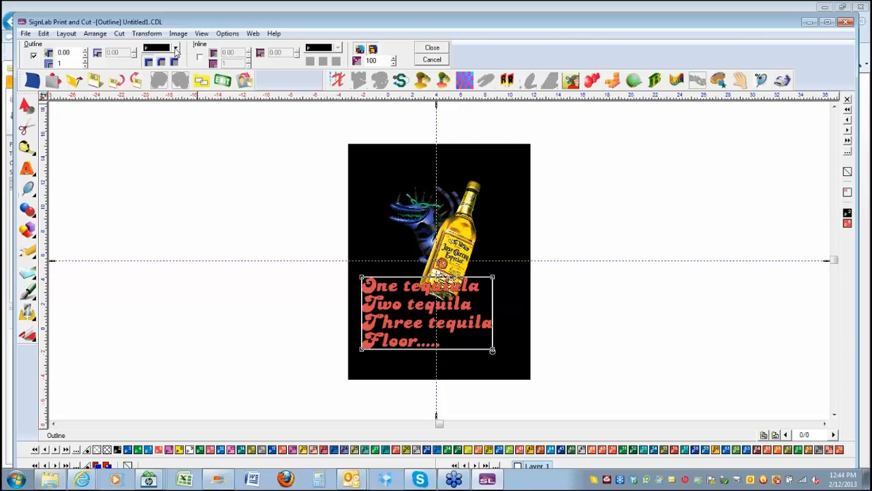
pyautogui.click(176, 51)
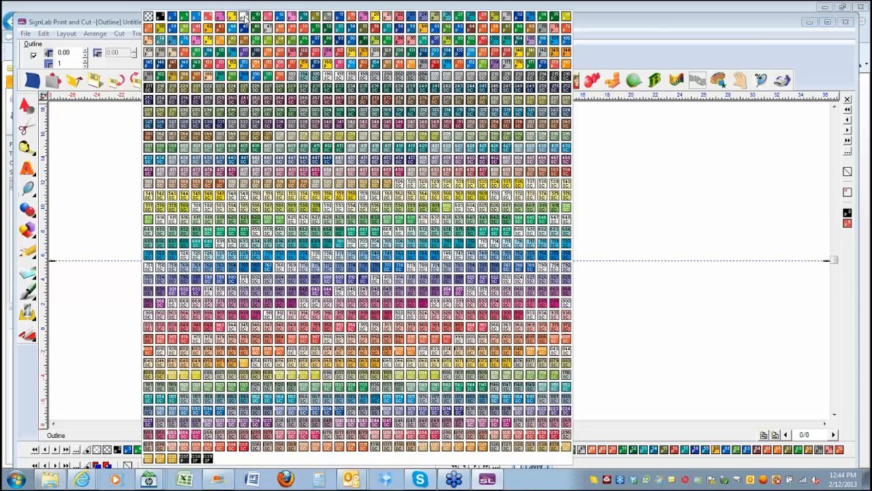
pyautogui.click(244, 15)
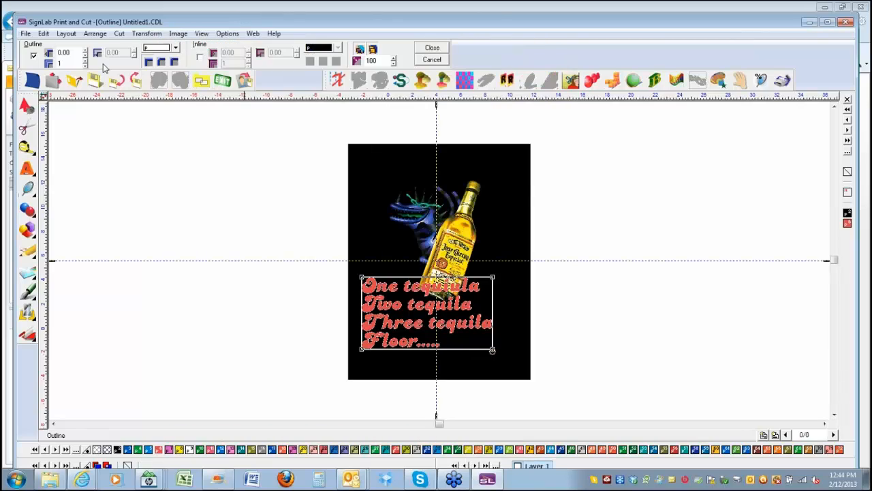
# - Try two outlines with a 0.10 offset on the front text, and delete the outlined copy
pyautogui.click(85, 63)
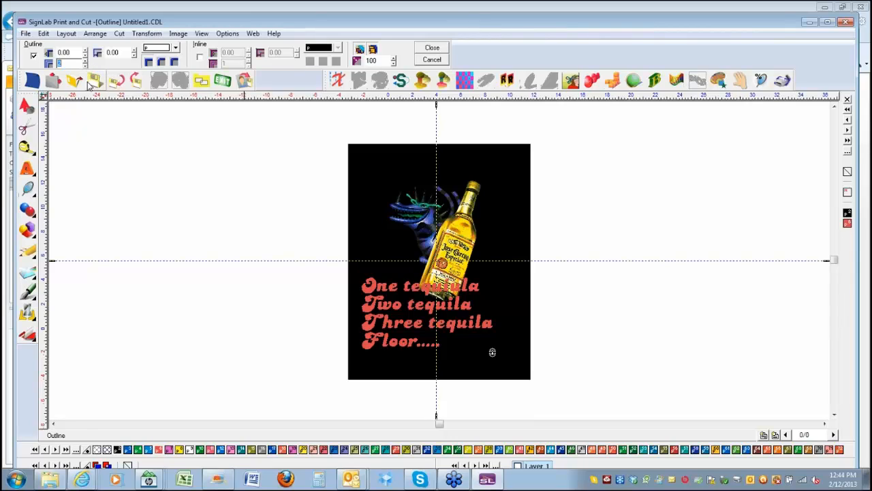
pyautogui.click(125, 53)
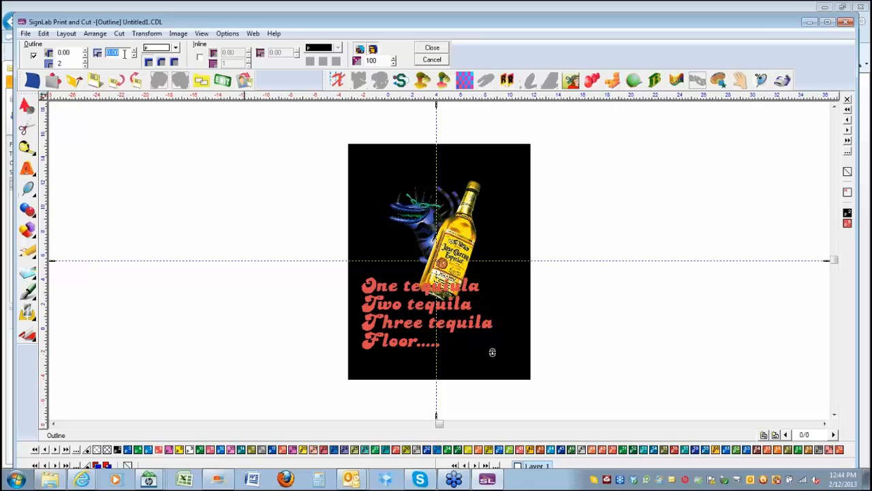
pyautogui.write('.05')
pyautogui.click(74, 62)
pyautogui.click(123, 52)
pyautogui.write('15')
pyautogui.write('0')
pyautogui.click(379, 326)
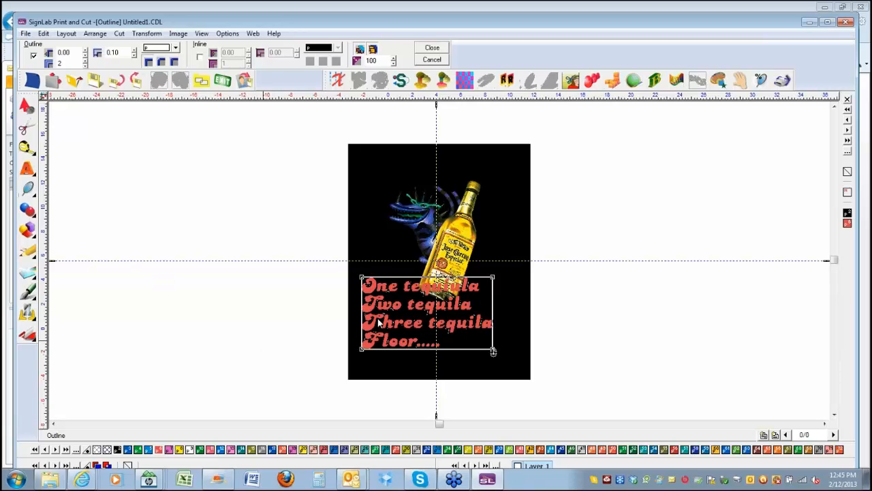
pyautogui.doubleClick(380, 323)
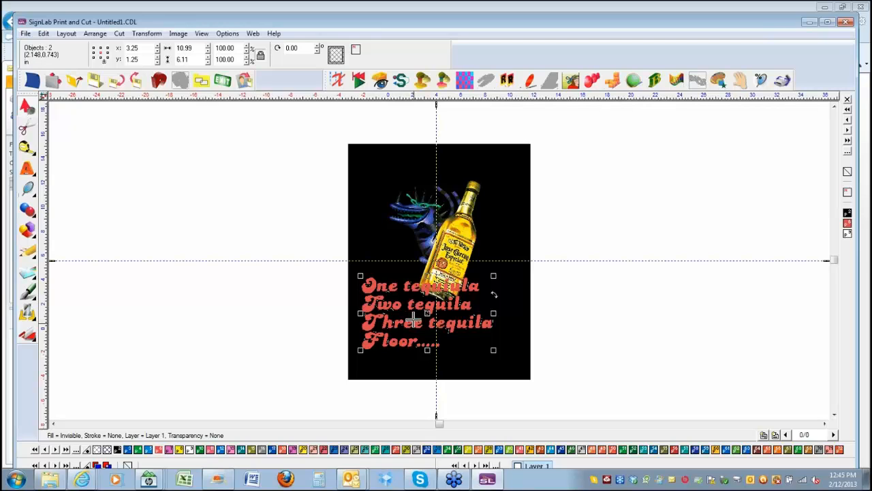
pyautogui.press('Delete')
pyautogui.click(417, 285)
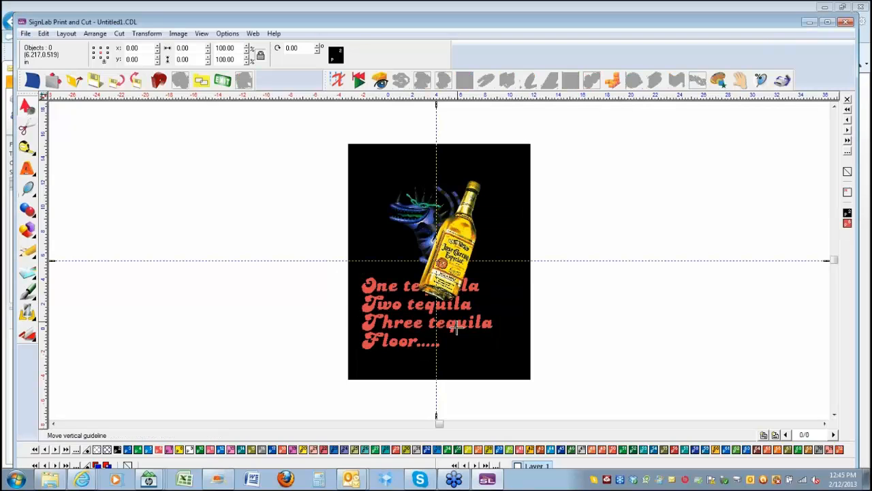
# - Duplicate the remaining text paragraph in place and bring the copy to the front, above the bottle
pyautogui.click(374, 323)
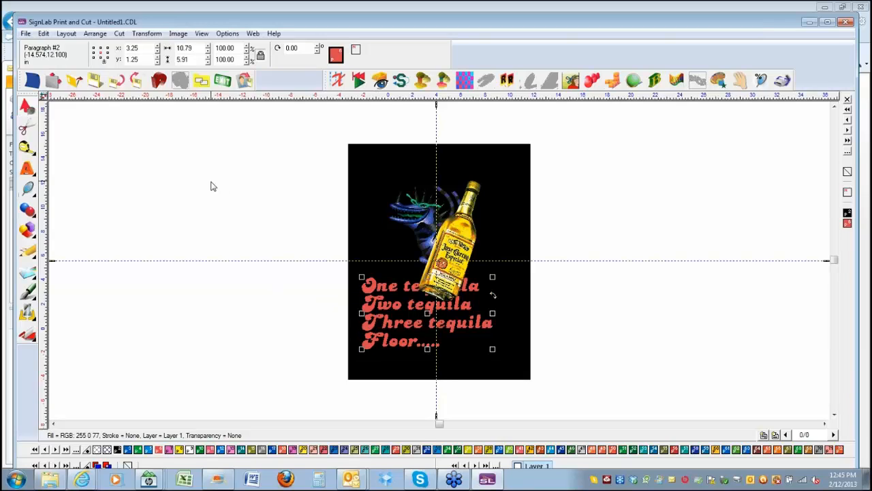
pyautogui.click(94, 33)
pyautogui.moveTo(110, 47)
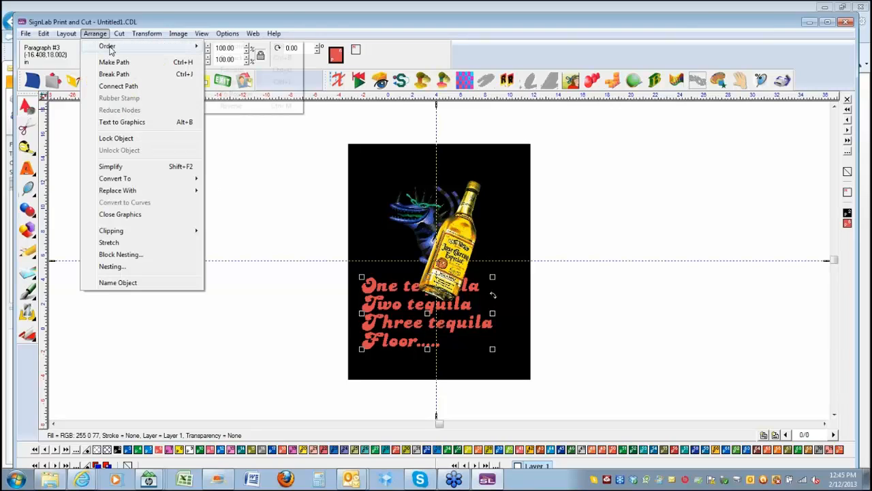
pyautogui.click(231, 47)
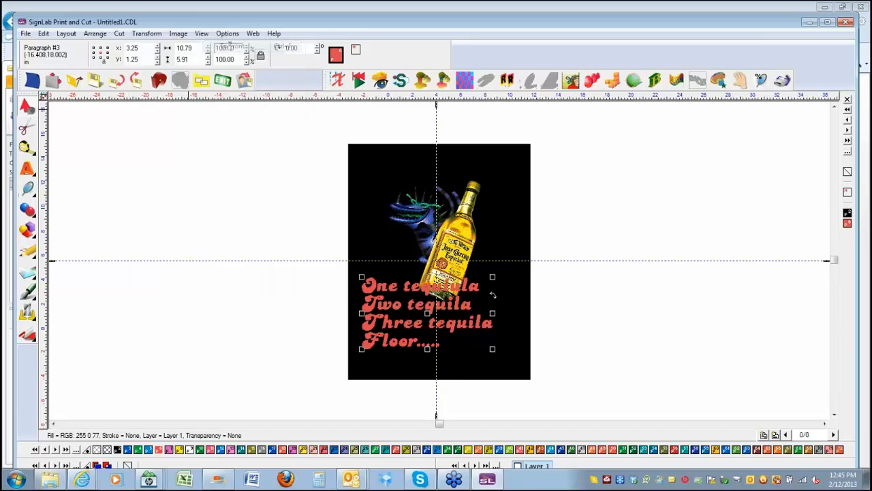
# - Apply a white outline with a 0.05 offset to the front text paragraph
pyautogui.click(154, 37)
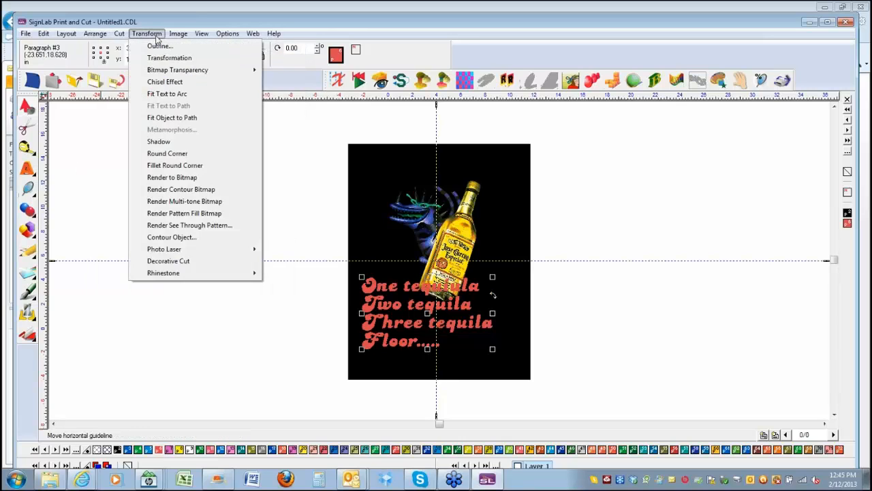
pyautogui.click(164, 44)
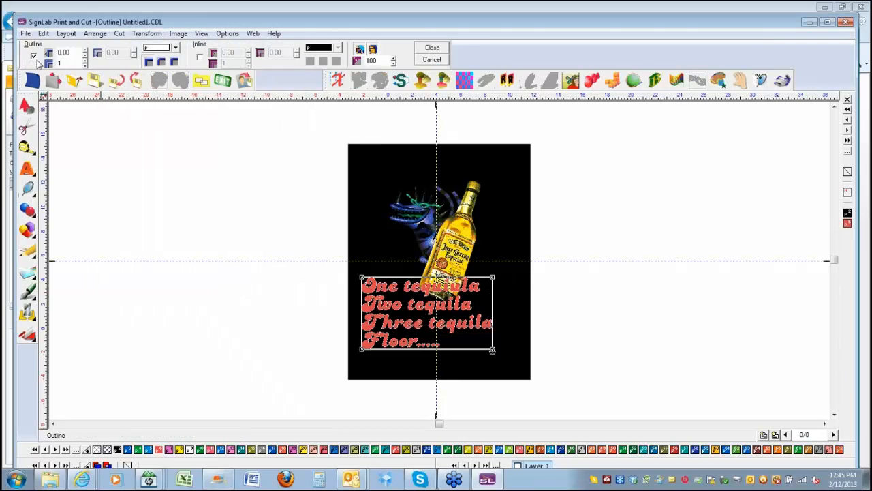
pyautogui.click(85, 60)
pyautogui.click(84, 60)
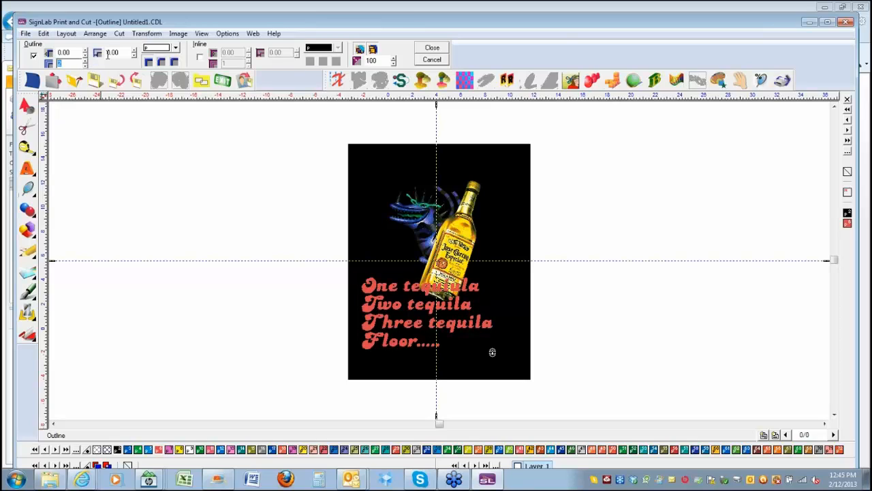
pyautogui.doubleClick(81, 51)
pyautogui.write('.05')
pyautogui.press('Return')
pyautogui.press('Return')
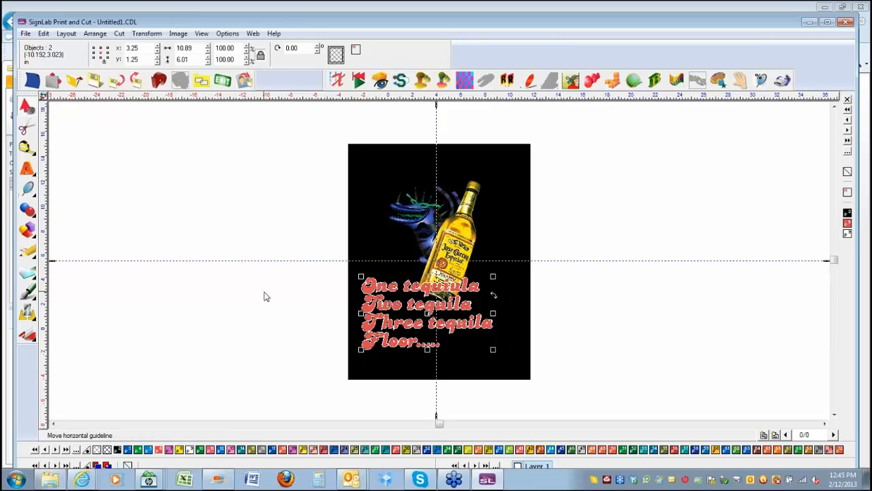
# - Select the red front text without its white outline and apply a uniform transparency with an opacity of 76
pyautogui.click(27, 189)
pyautogui.click(60, 194)
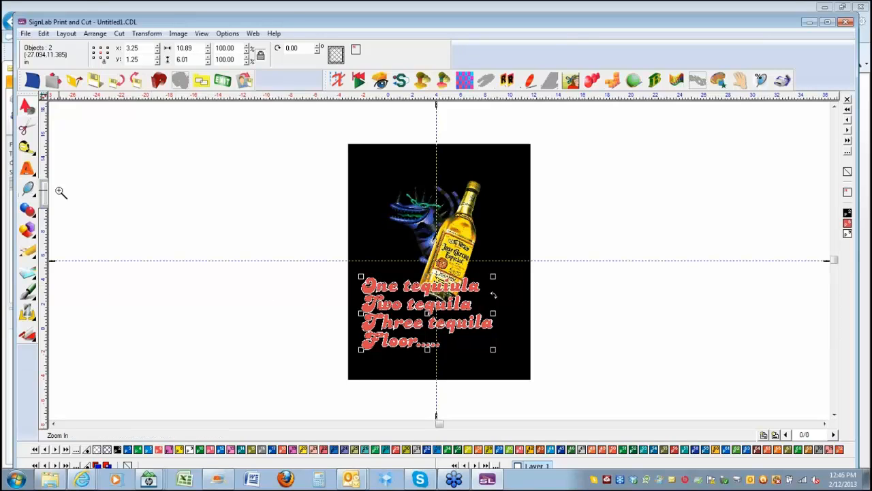
pyautogui.moveTo(331, 271); pyautogui.dragTo(510, 362)
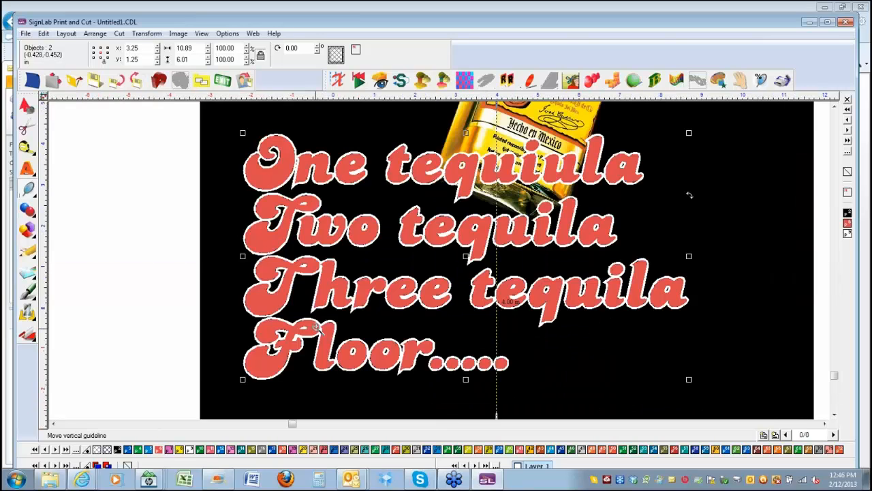
pyautogui.click(124, 286)
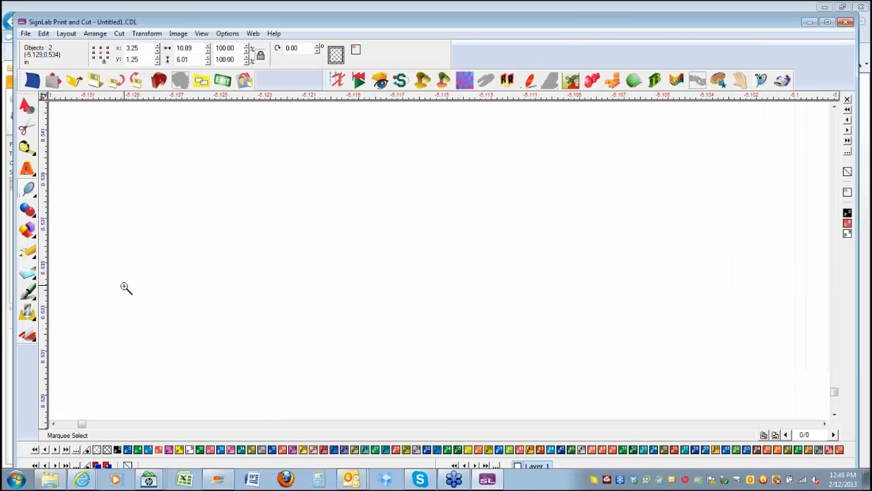
pyautogui.rightClick(124, 287)
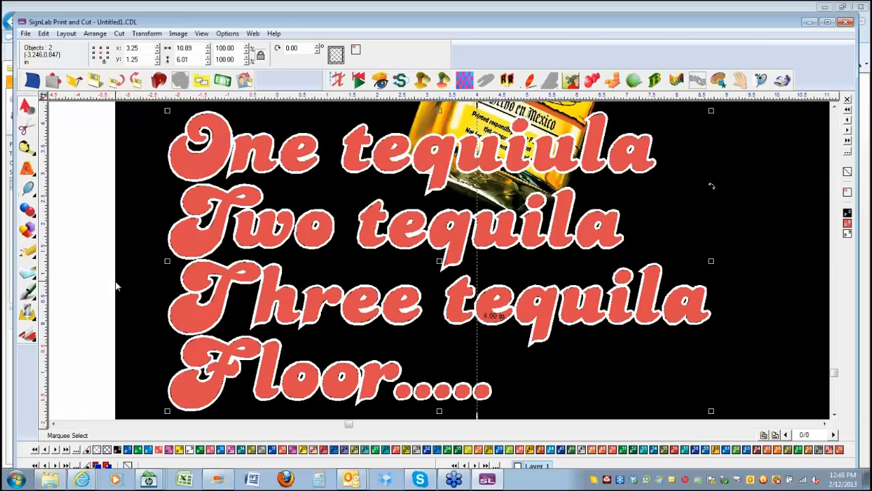
pyautogui.click(74, 237)
pyautogui.click(194, 157)
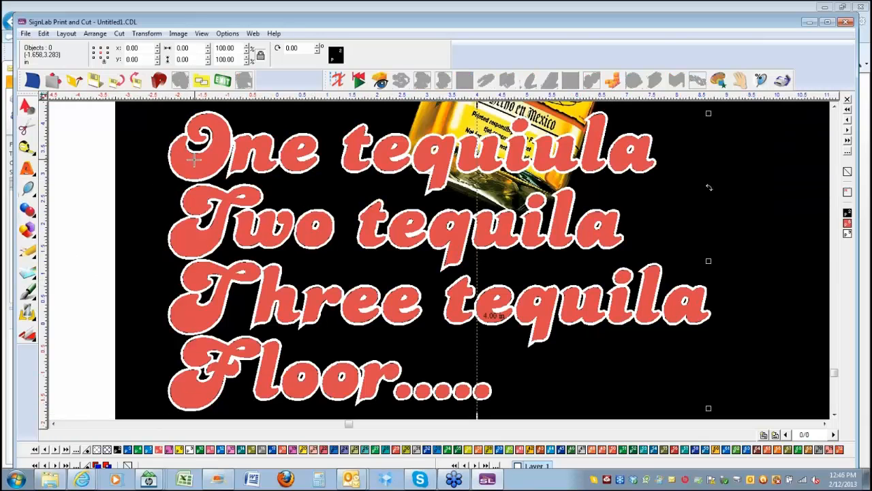
pyautogui.click(30, 292)
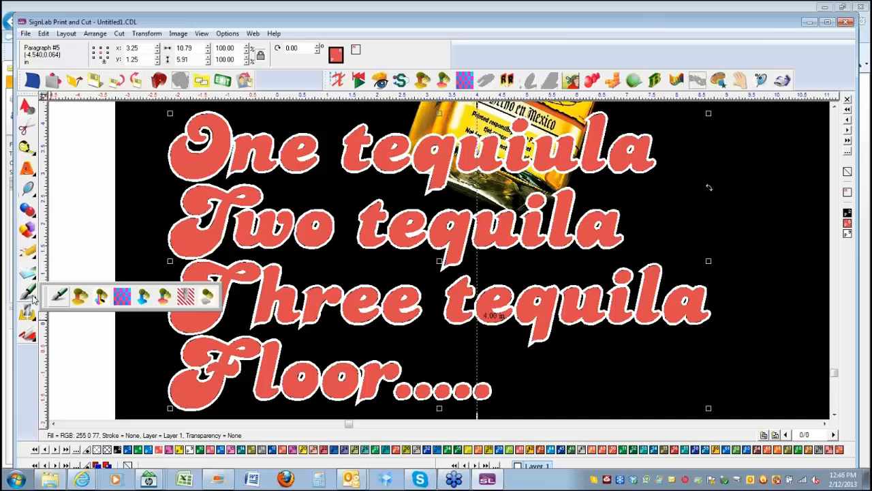
pyautogui.click(208, 297)
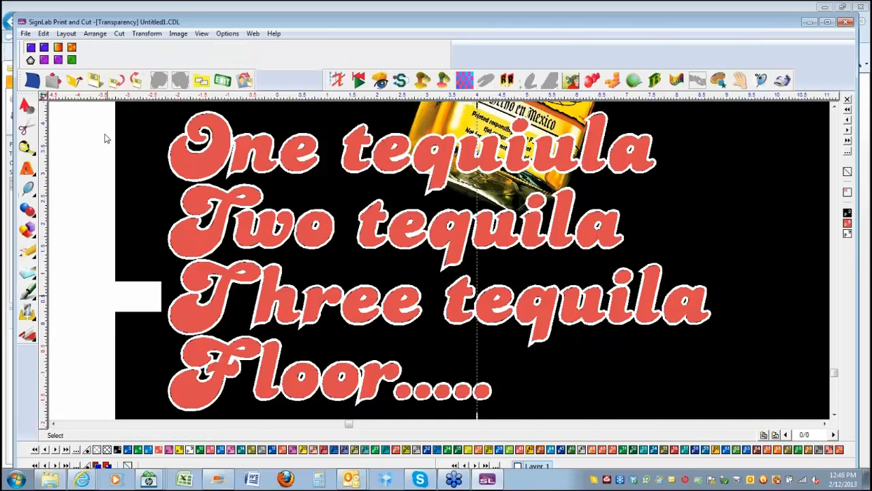
pyautogui.click(46, 49)
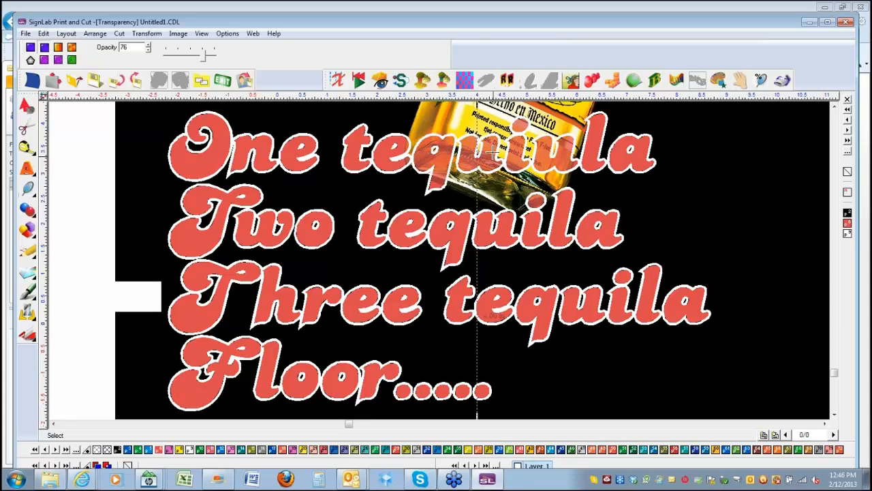
# - Lower the opacity of the red front text to 48
pyautogui.click(201, 58)
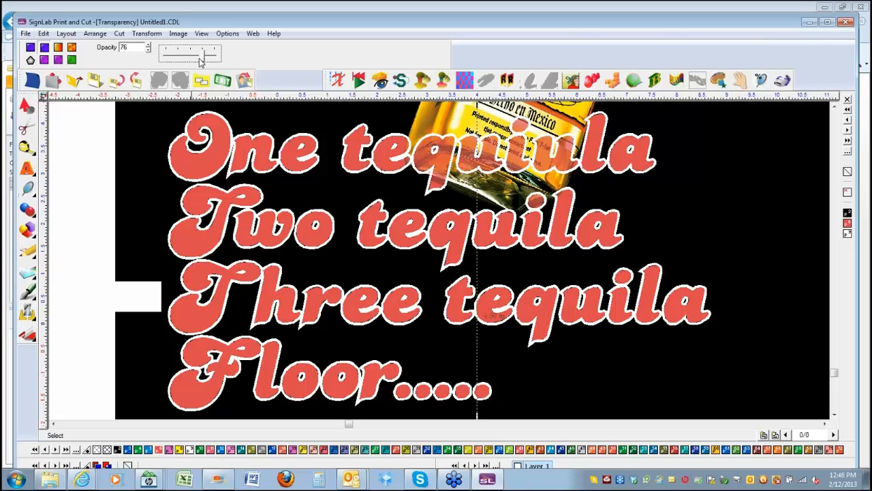
pyautogui.moveTo(200, 59); pyautogui.dragTo(189, 61)
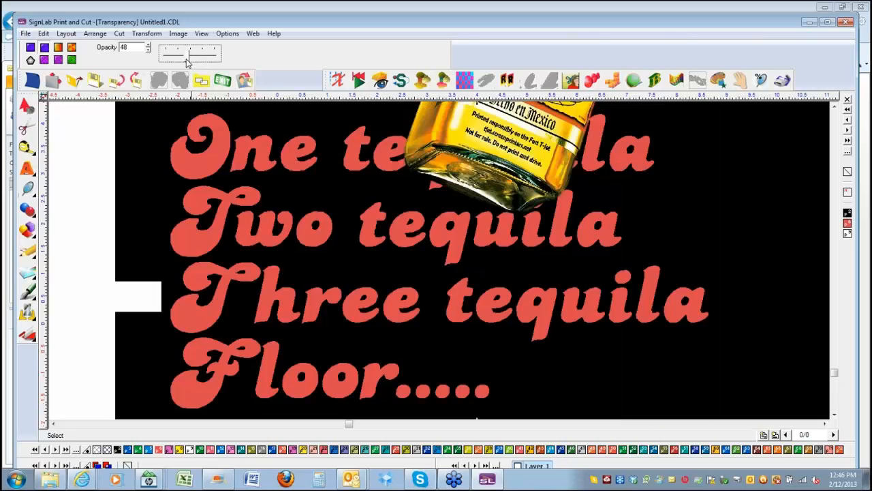
pyautogui.click(73, 197)
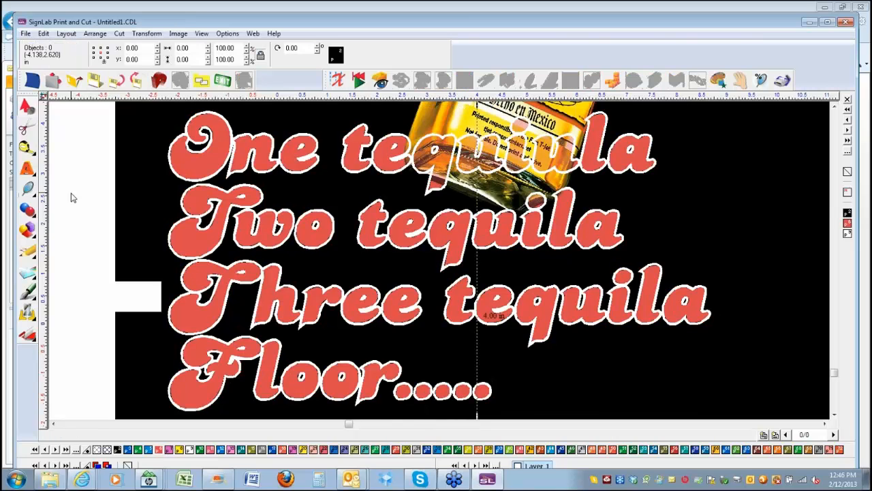
# - Examine the whole design and a close-up of the translucent text over the bottle's base
pyautogui.hotkey('ctrl', 'a')
pyautogui.press('F4')
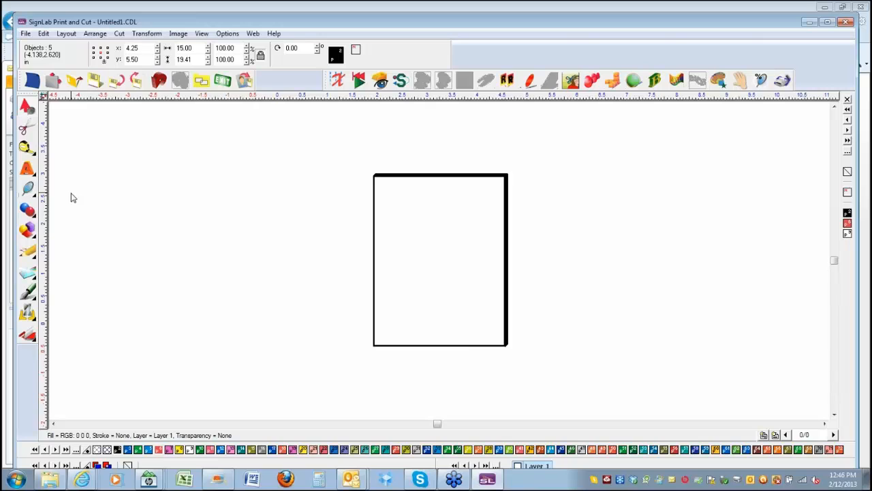
pyautogui.click(338, 81)
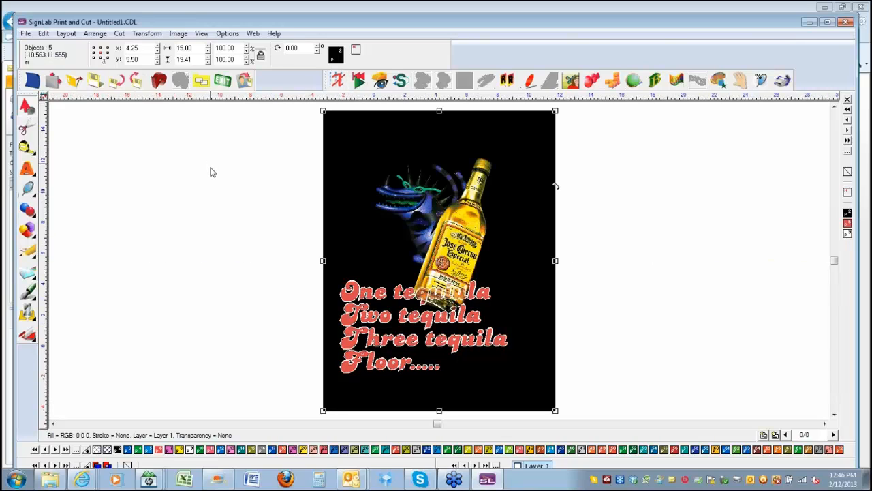
pyautogui.click(207, 183)
pyautogui.click(28, 189)
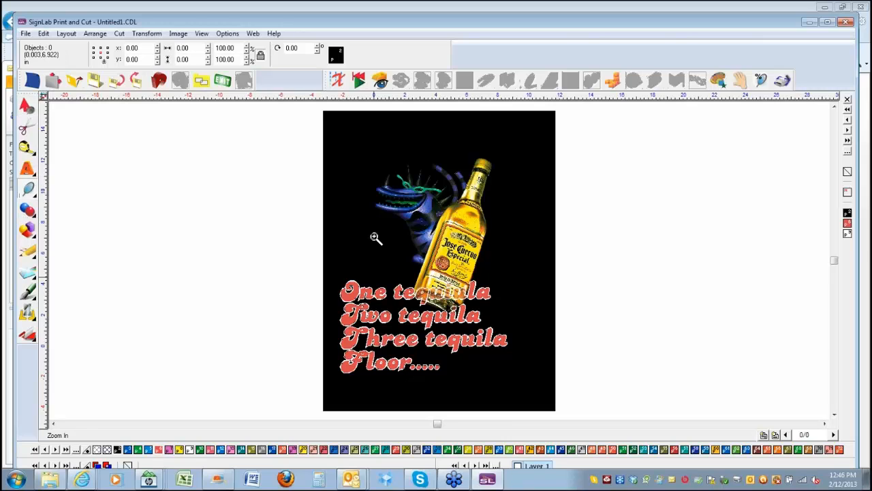
pyautogui.moveTo(374, 235); pyautogui.dragTo(525, 357)
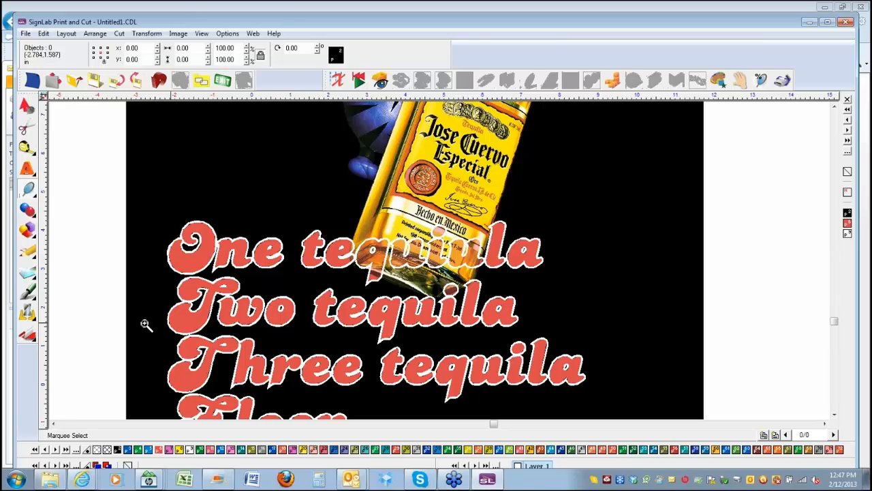
# - Switch to Internet Explorer, load cadlink.com and open its InfoSource login page
pyautogui.click(77, 480)
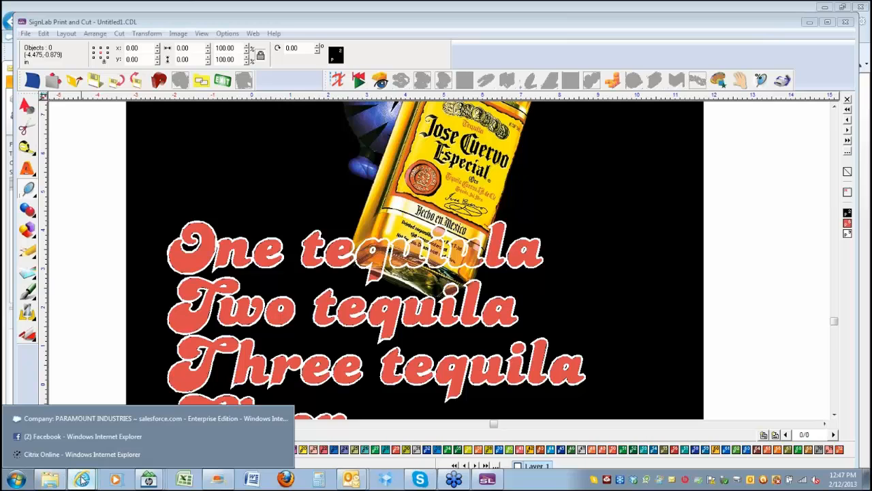
pyautogui.click(82, 480)
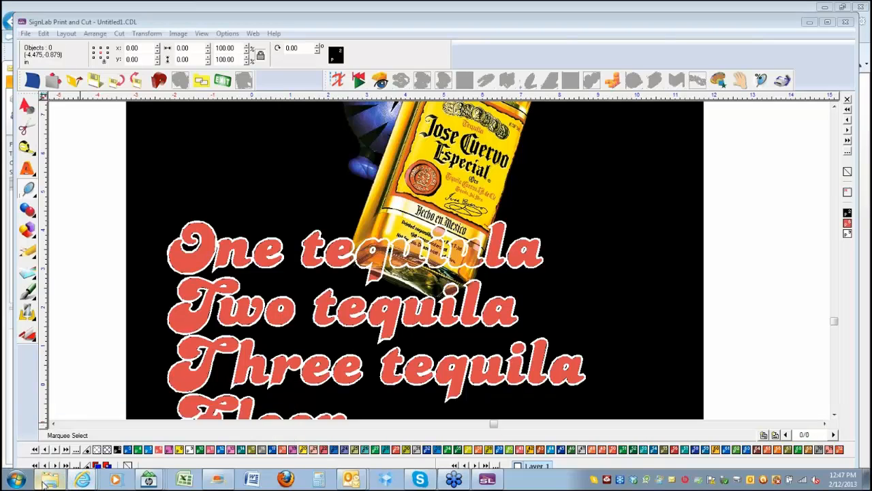
pyautogui.click(84, 480)
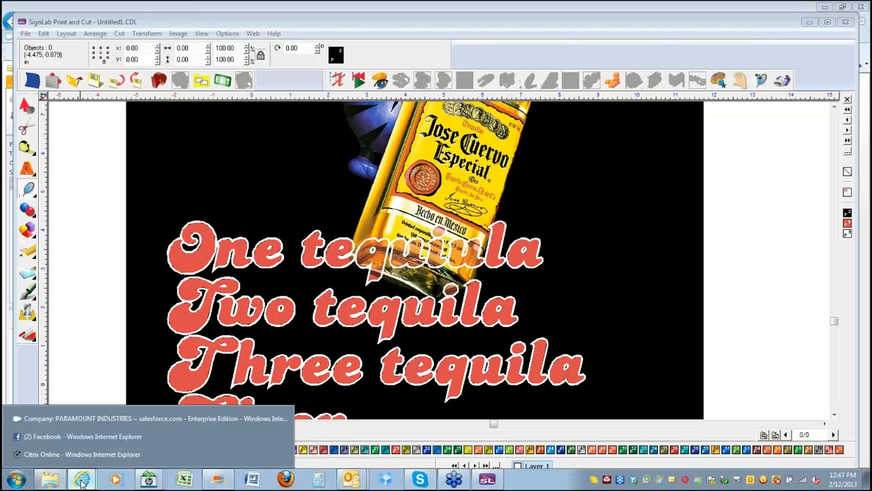
pyautogui.click(73, 421)
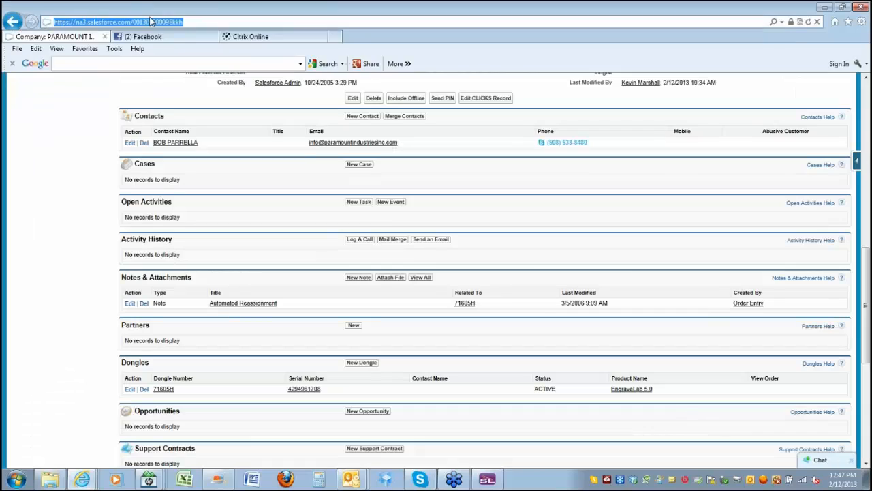
pyautogui.click(151, 22)
pyautogui.write('cad')
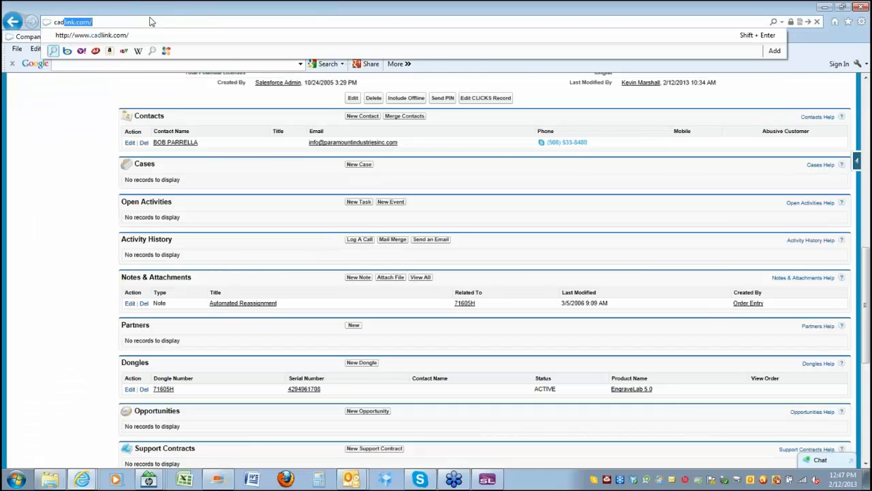
pyautogui.write('link.com/')
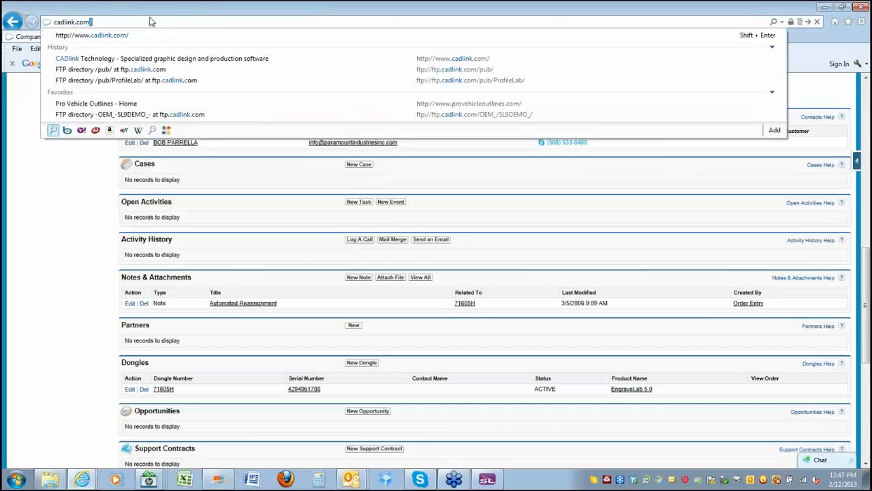
pyautogui.press('Return')
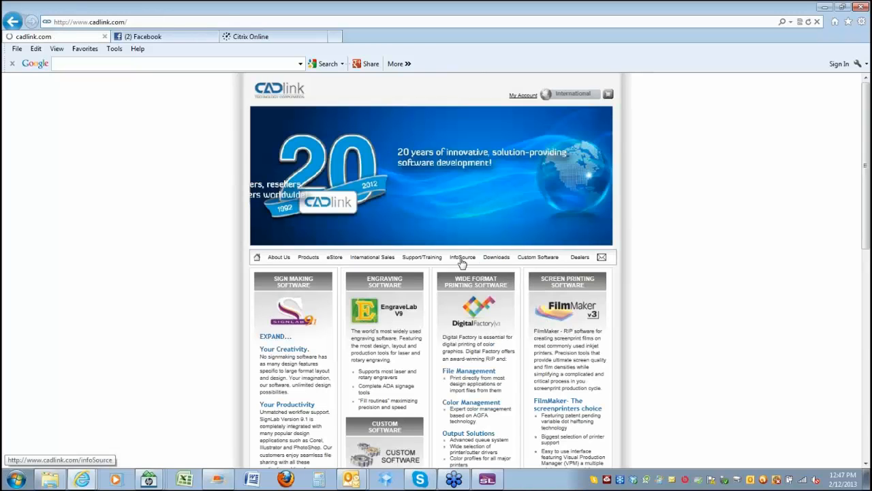
pyautogui.click(462, 259)
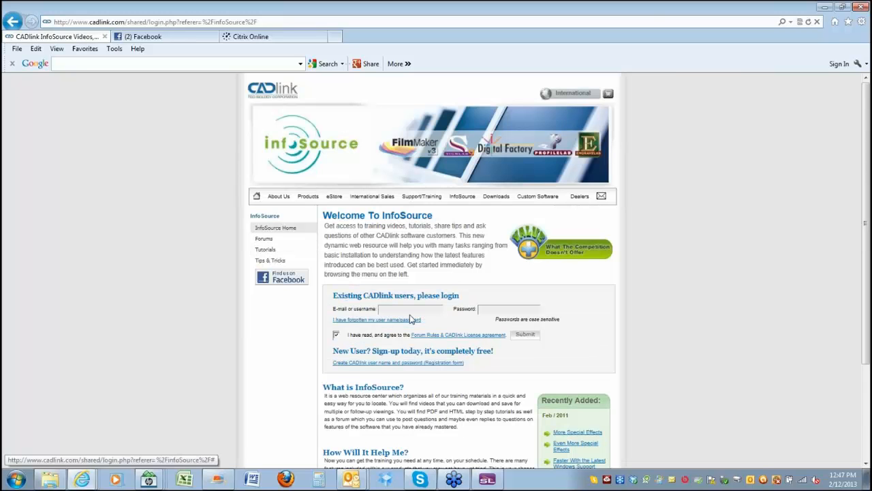
pyautogui.click(400, 308)
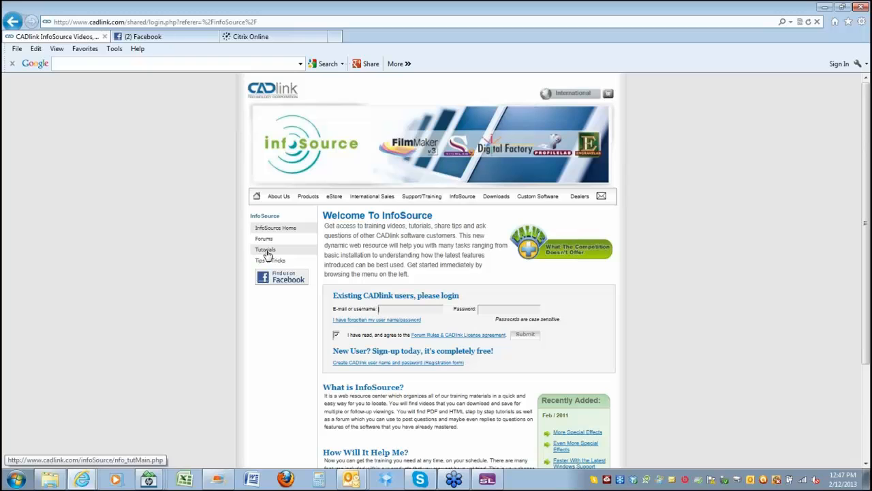
# - Return to SignLab and open the Tutorial Files PDF from the SignLab Print and Cut 9.1 help files
pyautogui.click(488, 481)
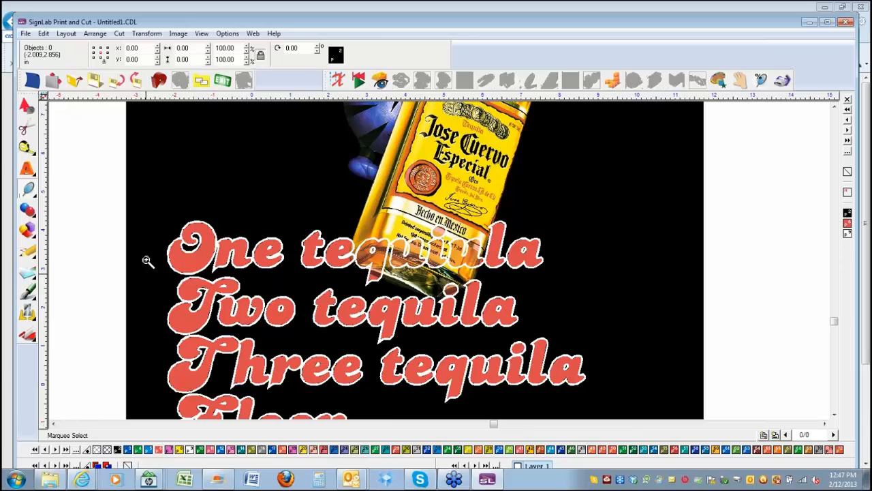
pyautogui.click(18, 480)
pyautogui.click(50, 432)
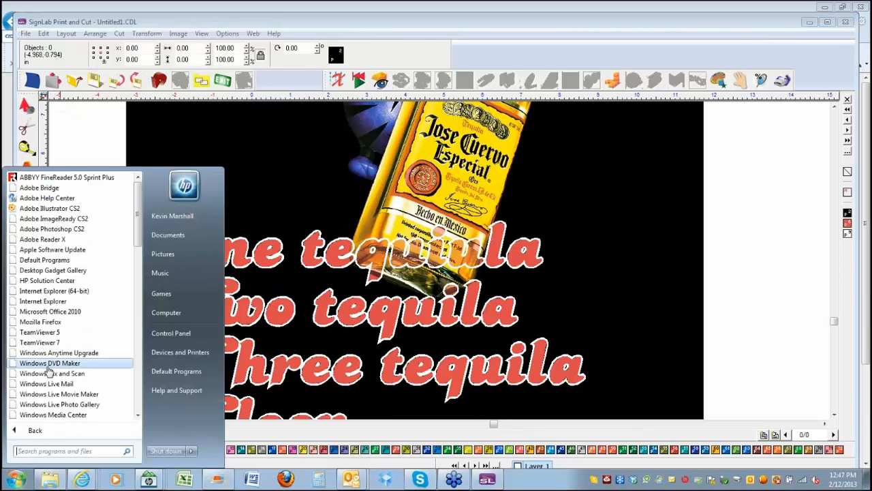
pyautogui.moveTo(136, 242); pyautogui.dragTo(133, 409)
pyautogui.click(55, 373)
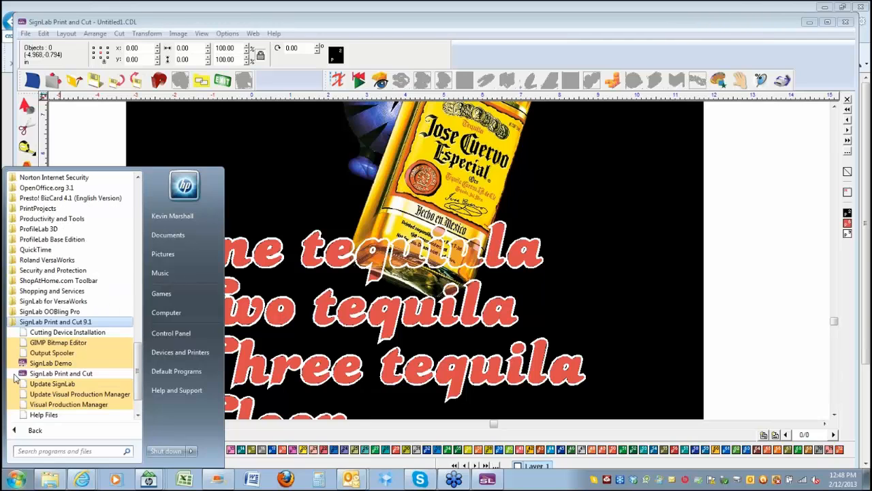
pyautogui.click(44, 414)
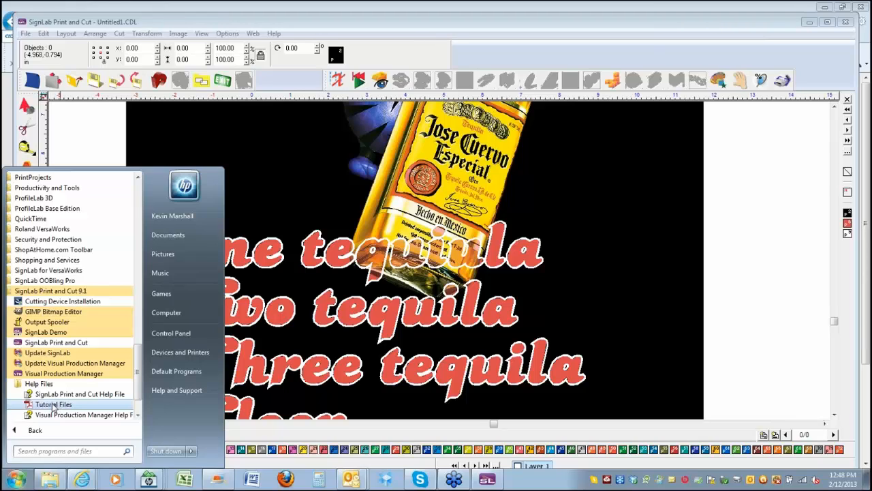
pyautogui.click(53, 405)
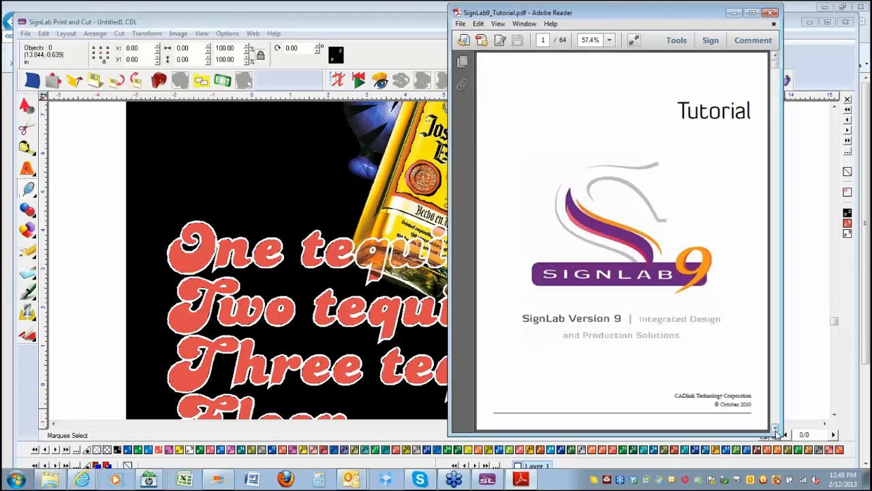
# - Browse the SignLab 9 tutorial from its table of contents through the Lesson 2 pages on duplicating objects and adding guidelines
pyautogui.scroll(-3, 782, 434)
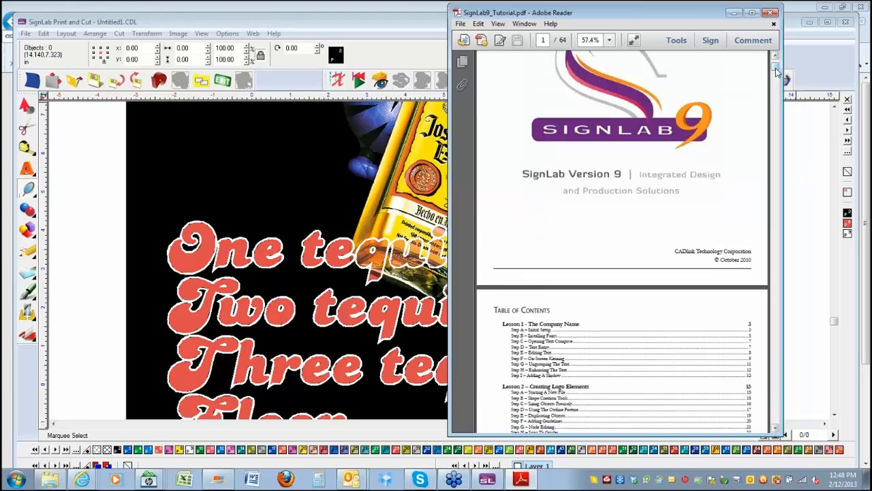
pyautogui.moveTo(775, 69); pyautogui.dragTo(776, 167)
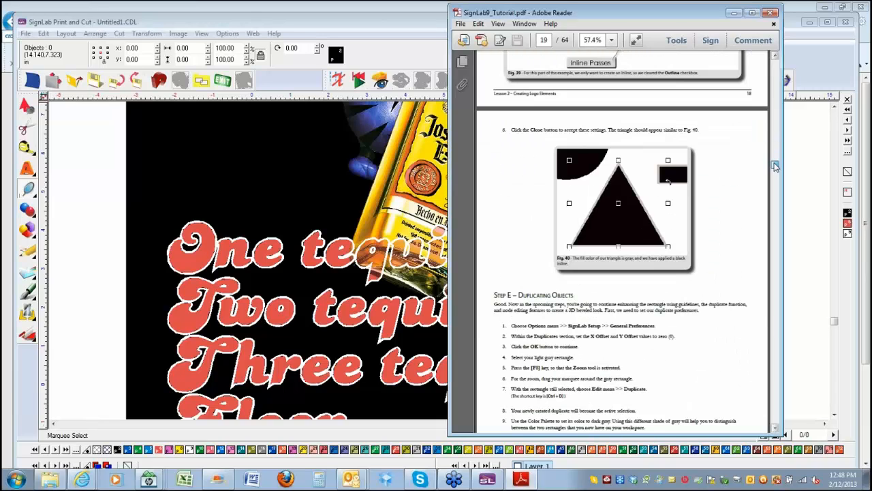
pyautogui.scroll(-1, 776, 167)
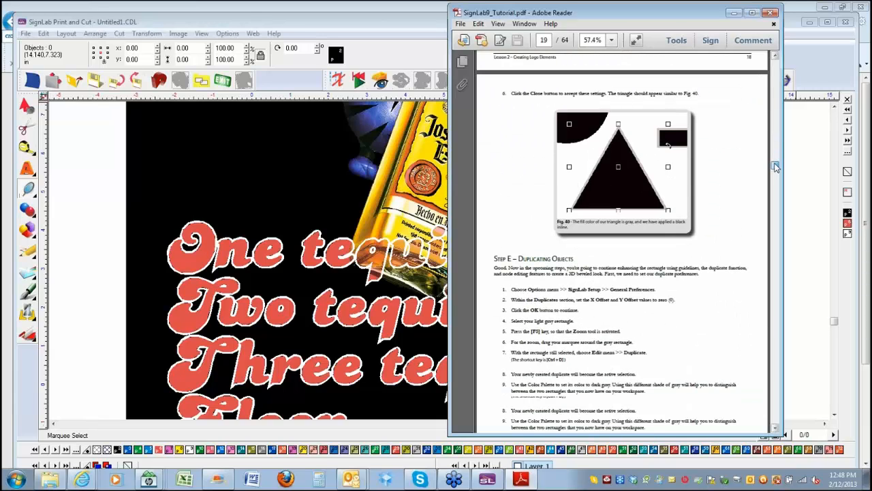
pyautogui.scroll(-9, 775, 167)
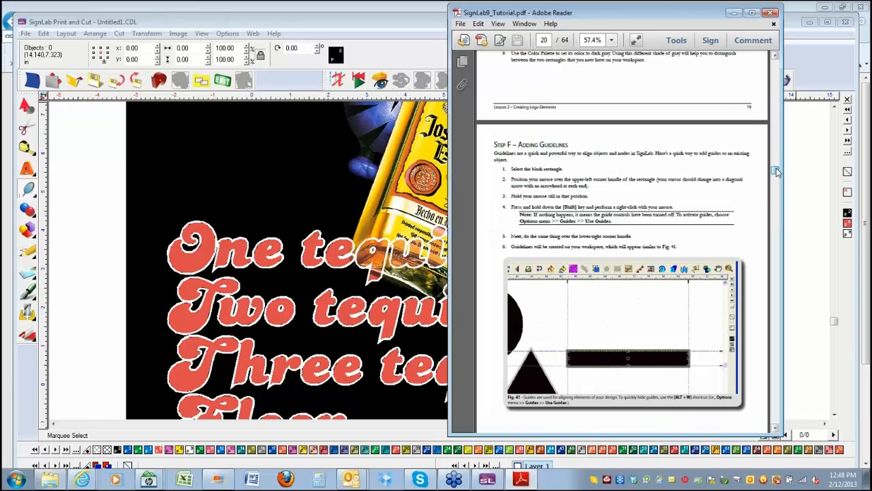
pyautogui.scroll(-1, 775, 167)
pyautogui.moveTo(776, 172); pyautogui.dragTo(776, 202)
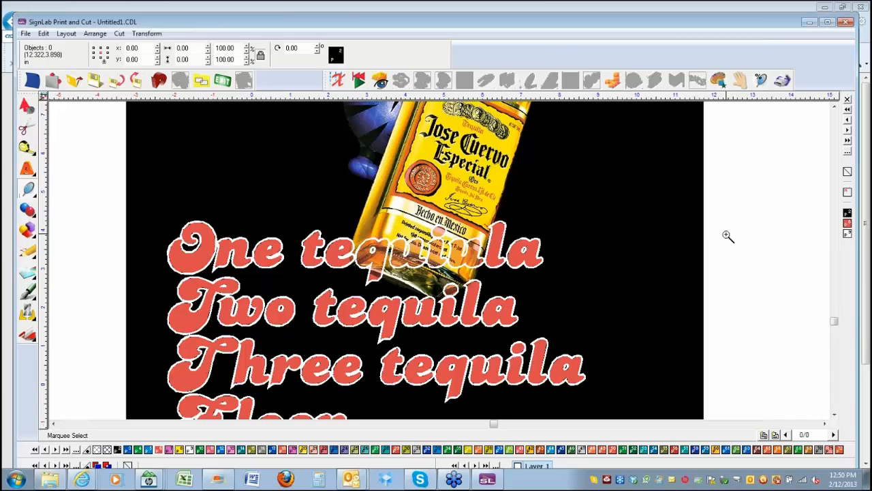
# - Move the creature and bottle image off the black rectangle into the empty workspace to its right
pyautogui.press('space')
pyautogui.click(703, 234)
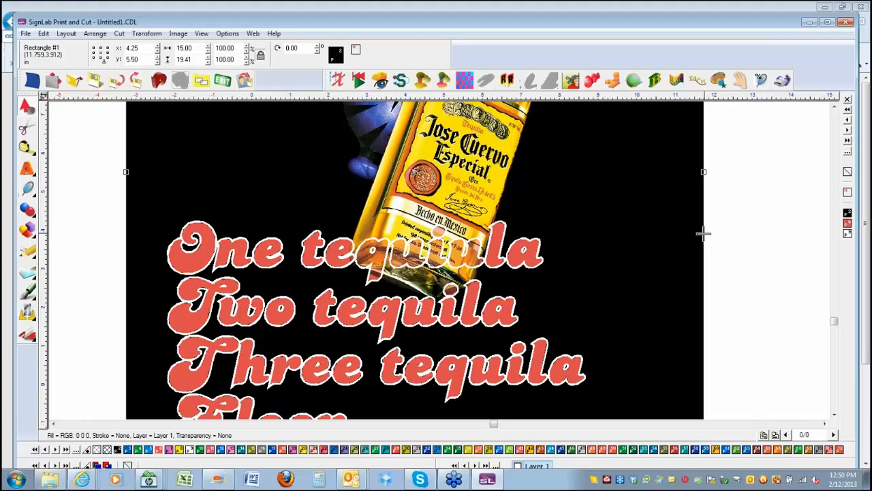
pyautogui.scroll(-1, 703, 234)
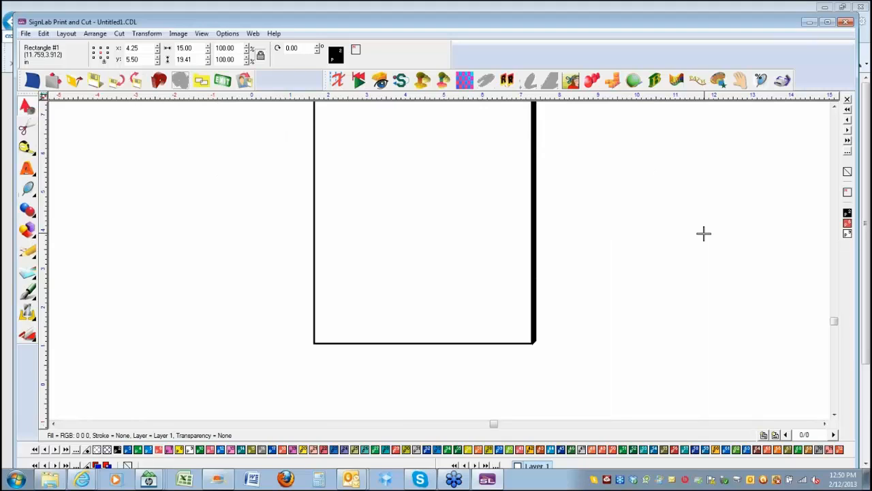
pyautogui.scroll(-1, 704, 234)
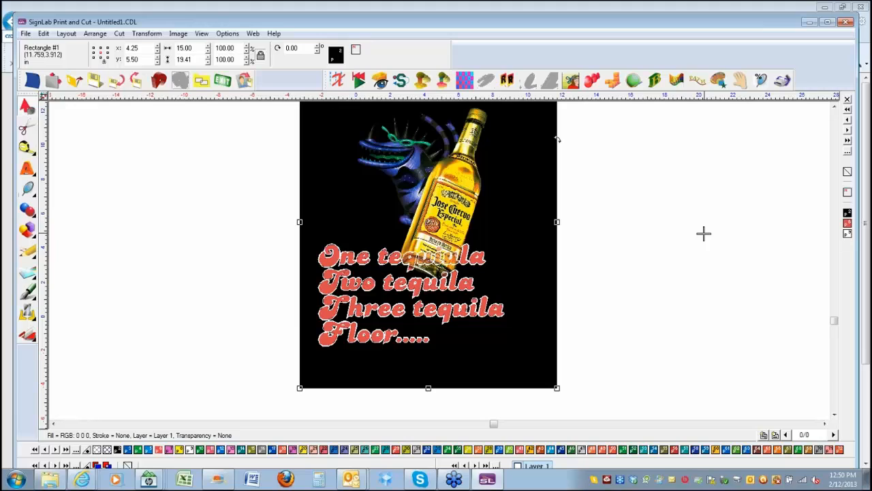
pyautogui.click(422, 199)
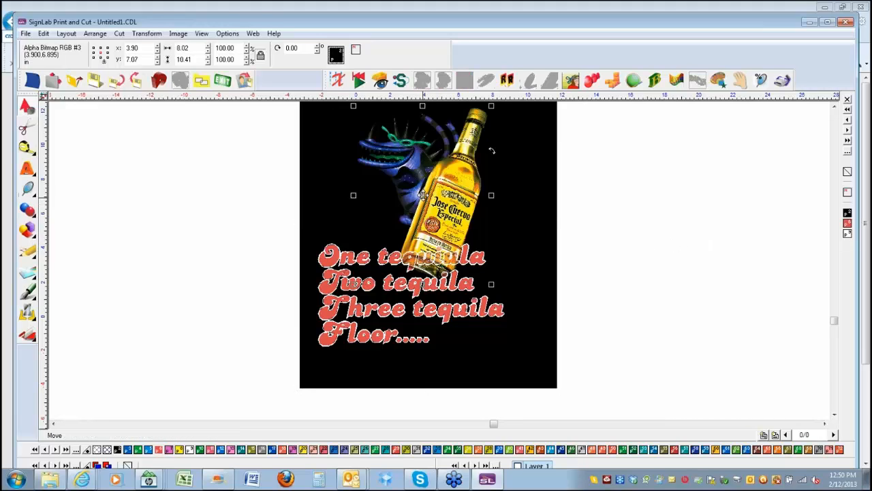
pyautogui.moveTo(422, 196); pyautogui.dragTo(679, 227)
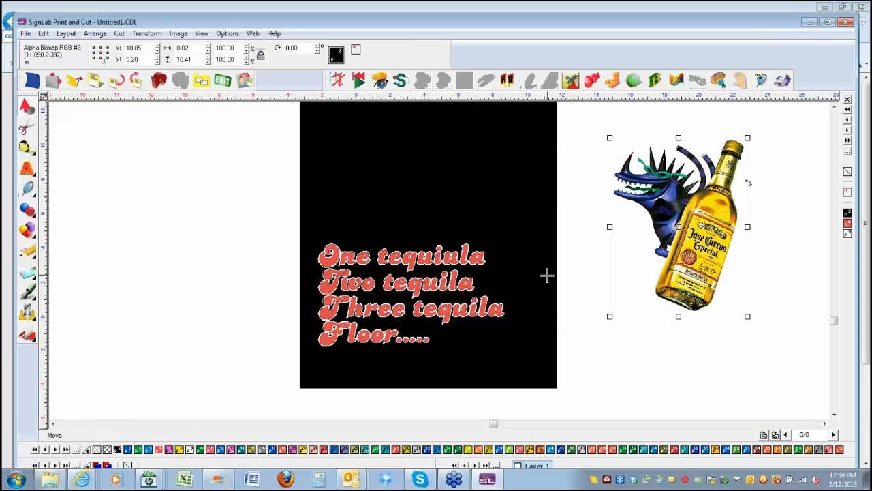
# - Delete the black background rectangle, the red tequila text and its white outline
pyautogui.click(549, 275)
pyautogui.press('Delete')
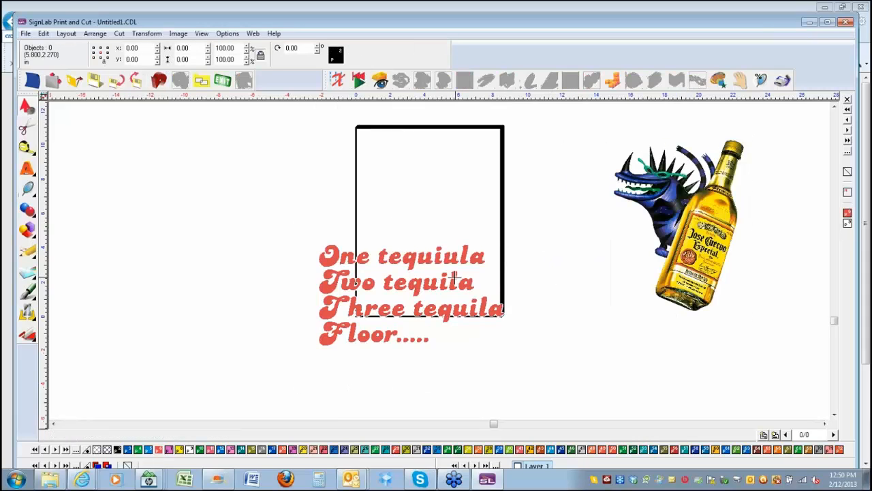
pyautogui.click(505, 269)
pyautogui.press('Delete')
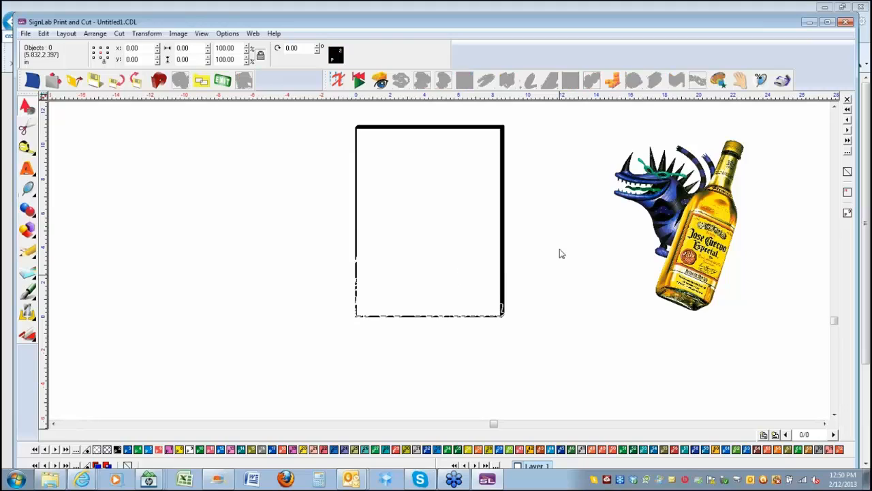
pyautogui.click(406, 314)
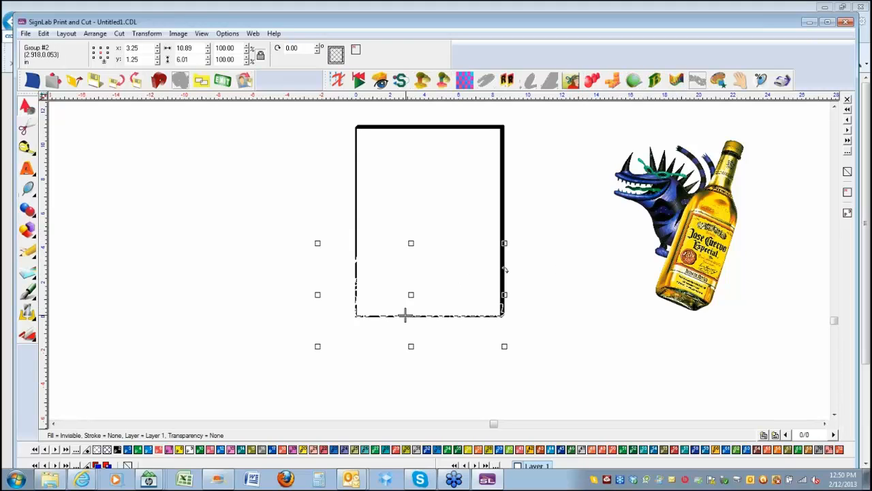
pyautogui.press('Delete')
pyautogui.click(415, 286)
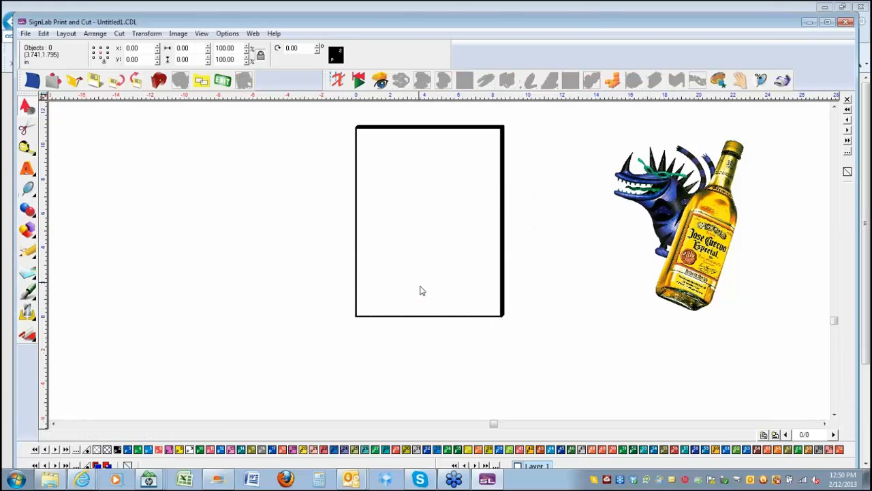
# - Move the creature and bottle image back onto the page and enlarge it proportionally to about 11.65 by 15.12 in
pyautogui.click(677, 214)
pyautogui.moveTo(679, 229); pyautogui.dragTo(430, 225)
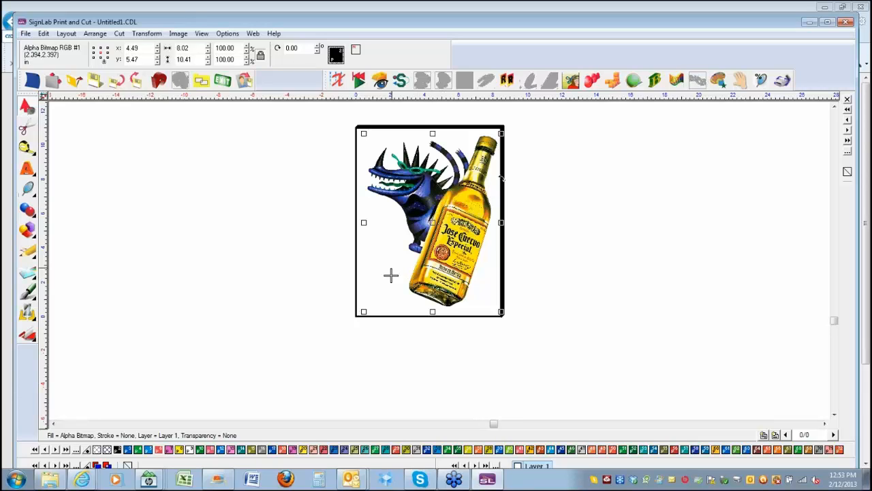
pyautogui.moveTo(363, 312); pyautogui.dragTo(307, 386)
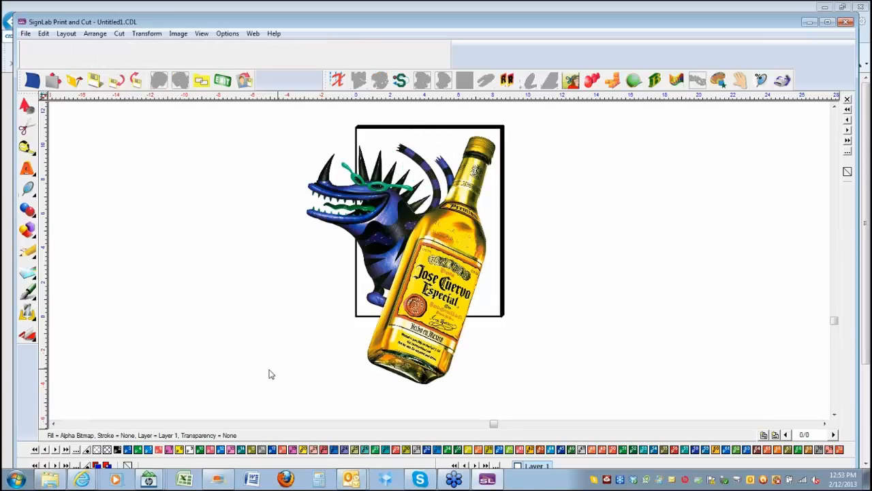
# - Check the enlarged image's pixel size and resolution with Resample Bitmap, leaving them unchanged
pyautogui.click(177, 34)
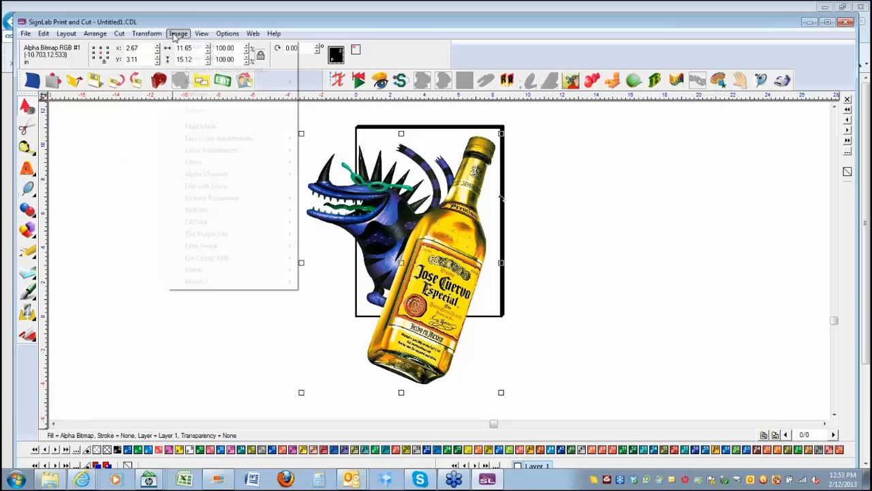
pyautogui.click(191, 45)
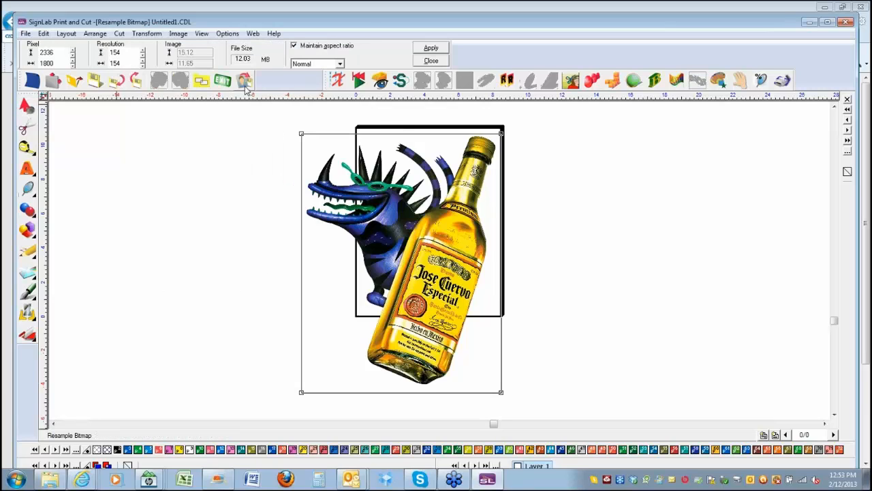
pyautogui.click(461, 225)
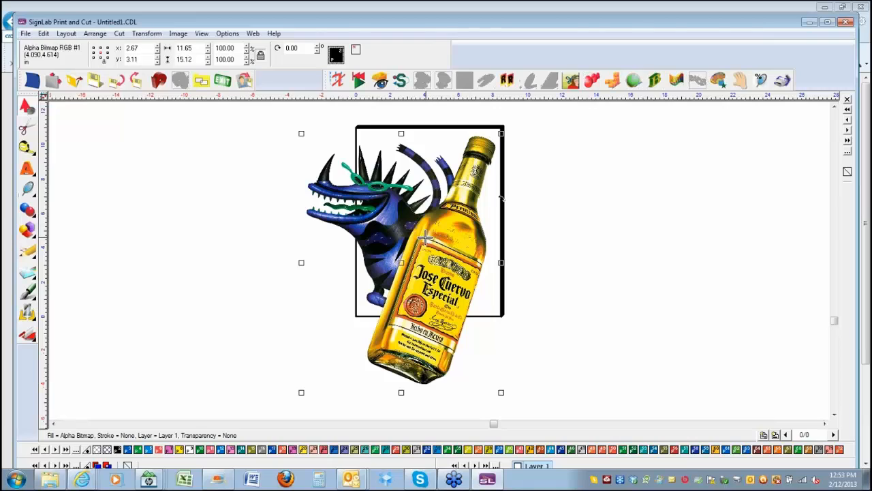
# - Apply a uniform transparency to the creature and bottle image
pyautogui.click(28, 293)
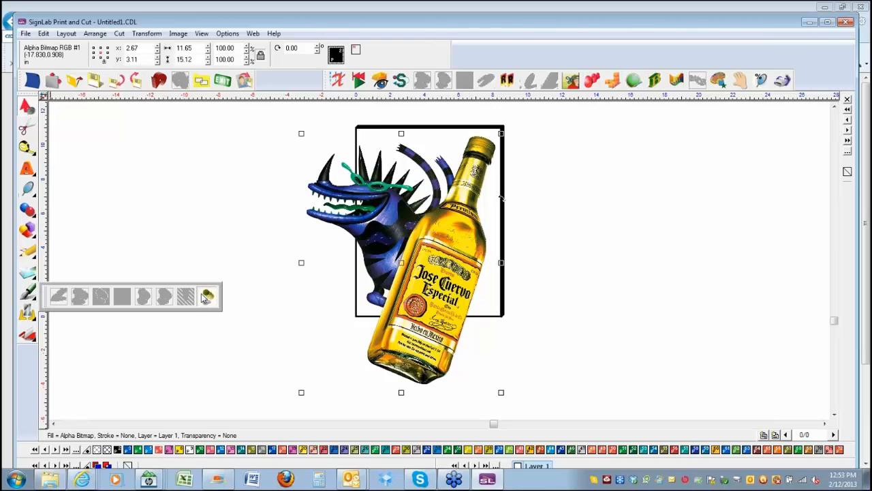
pyautogui.click(206, 296)
pyautogui.click(44, 48)
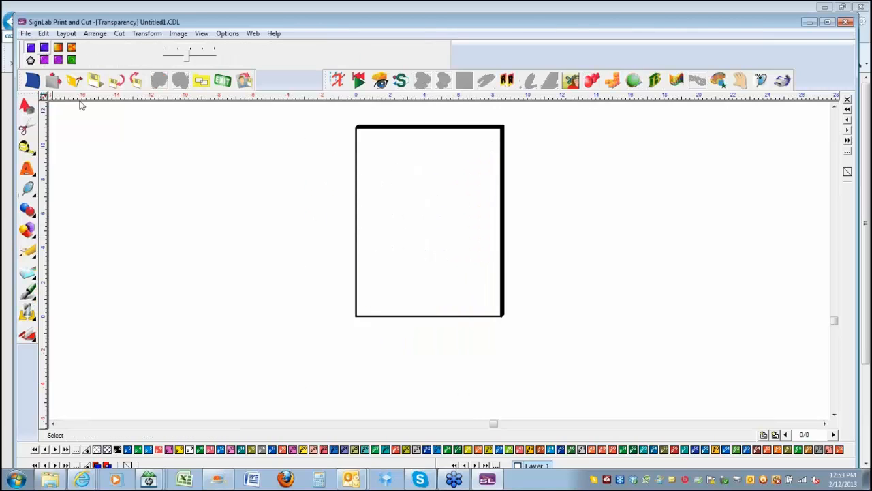
pyautogui.click(175, 231)
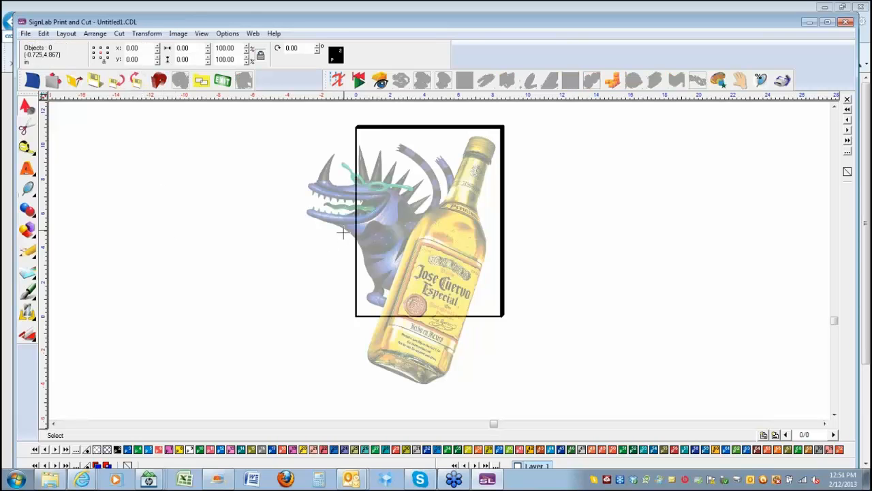
# - Send the selected transparent image to Roland VersaWorks, using Queue A of the Roland SP 300 i printer
pyautogui.click(359, 217)
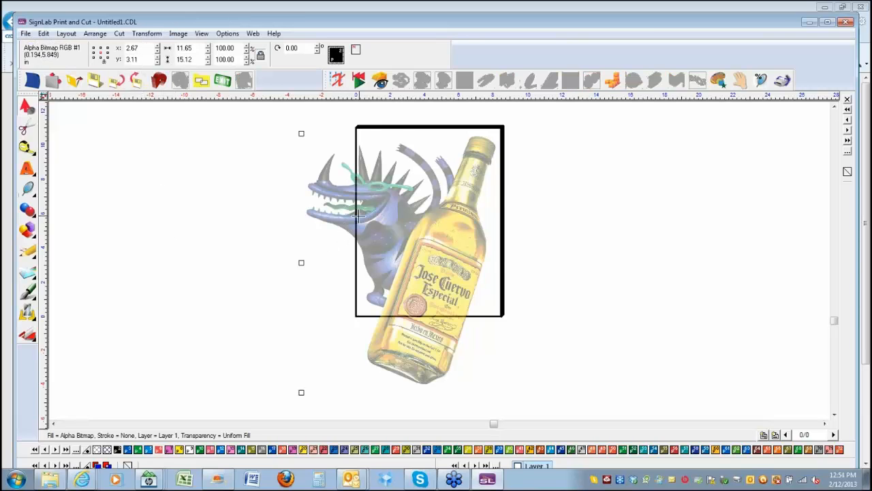
pyautogui.click(28, 35)
pyautogui.click(91, 289)
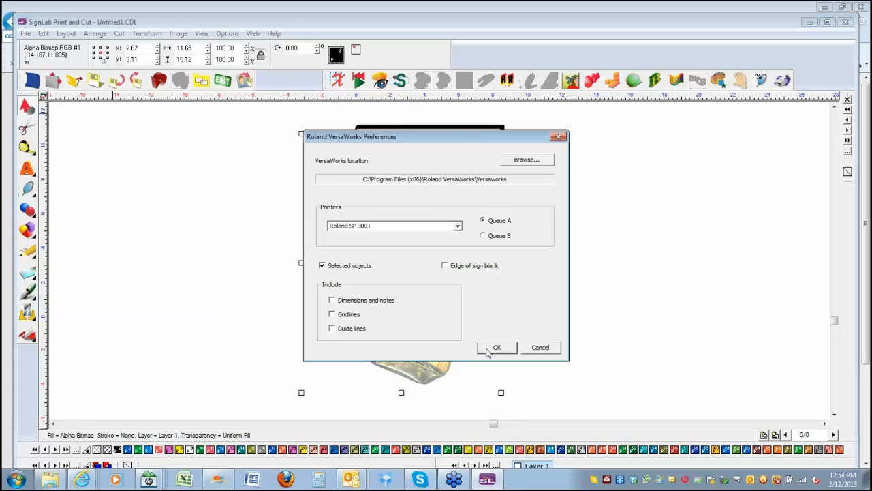
pyautogui.click(493, 349)
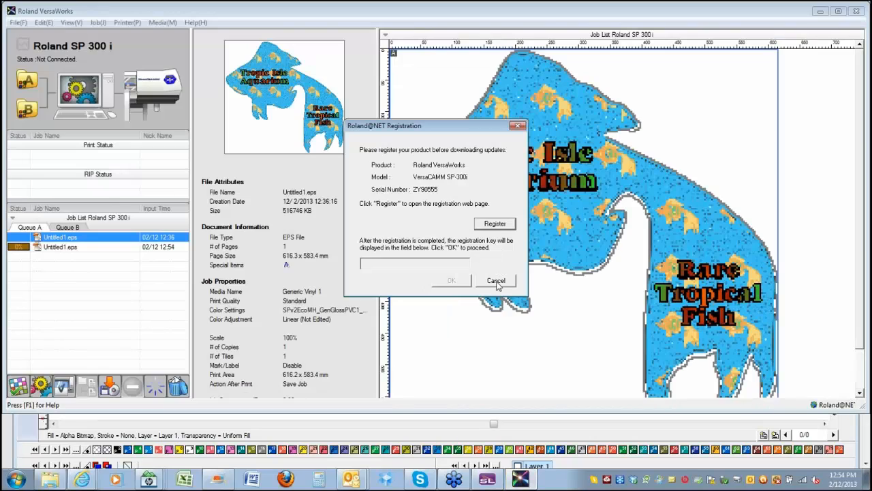
# - In Roland VersaWorks, delete the old fish job from Queue A and preview the new creature and bottle job
pyautogui.click(498, 285)
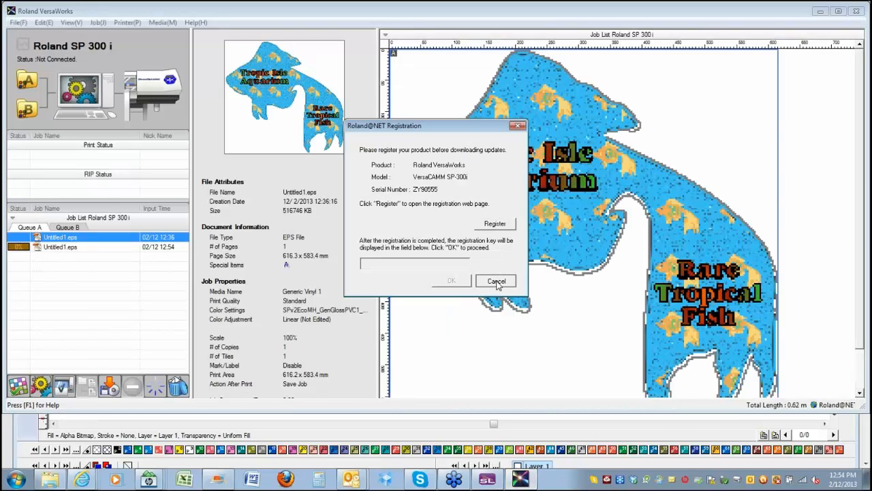
pyautogui.click(56, 239)
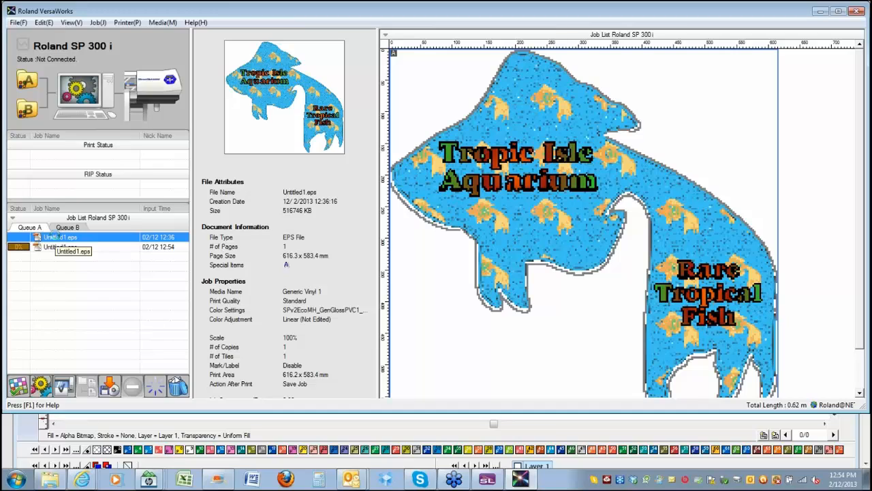
pyautogui.press('Delete')
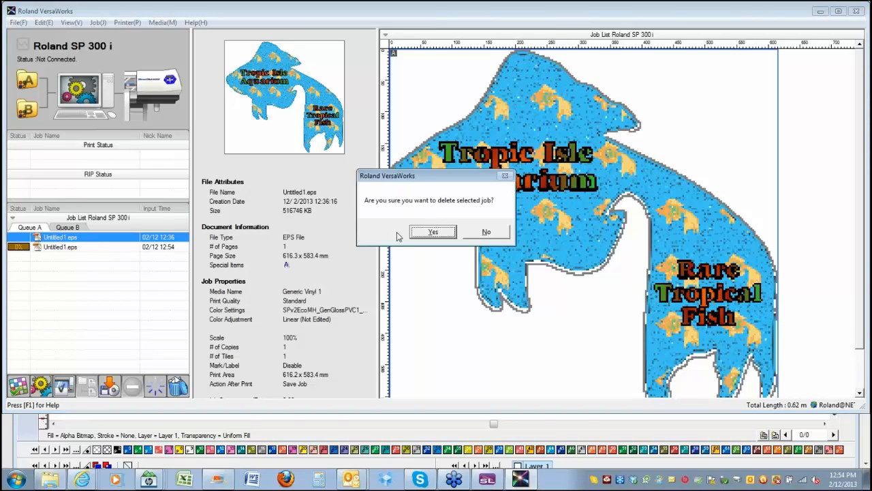
pyautogui.press('Return')
pyautogui.click(75, 240)
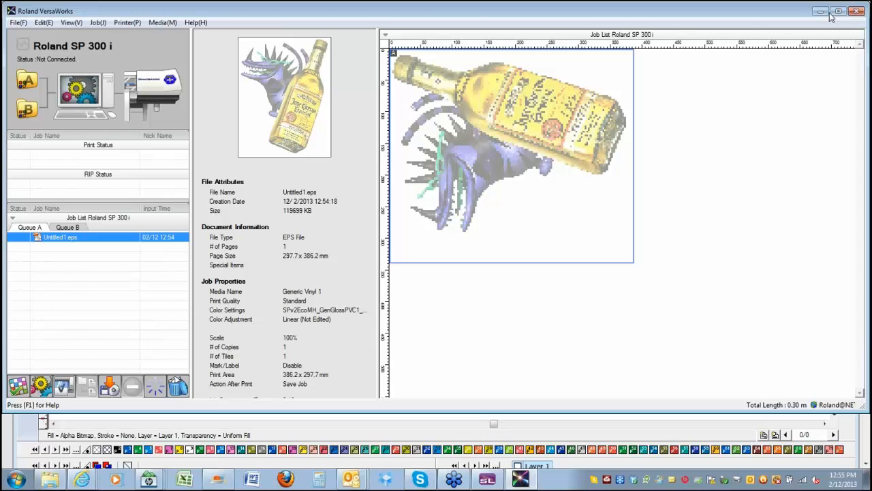
# - Exit Roland VersaWorks, return to SignLab and delete the creature and bottle image from the page
pyautogui.click(857, 11)
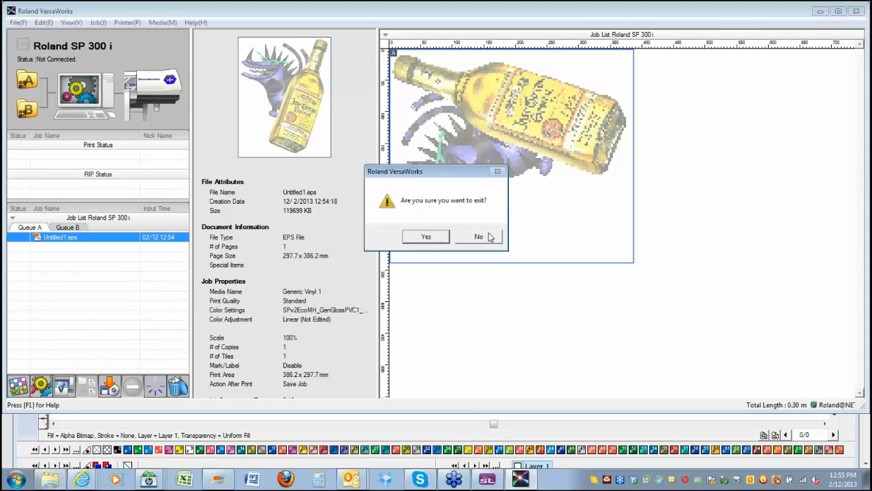
pyautogui.click(427, 236)
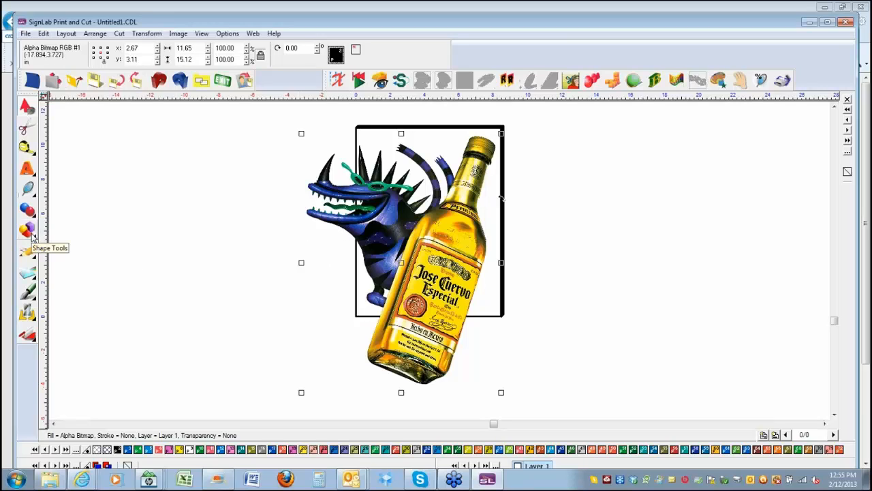
pyautogui.click(209, 280)
pyautogui.click(378, 218)
pyautogui.press('Delete')
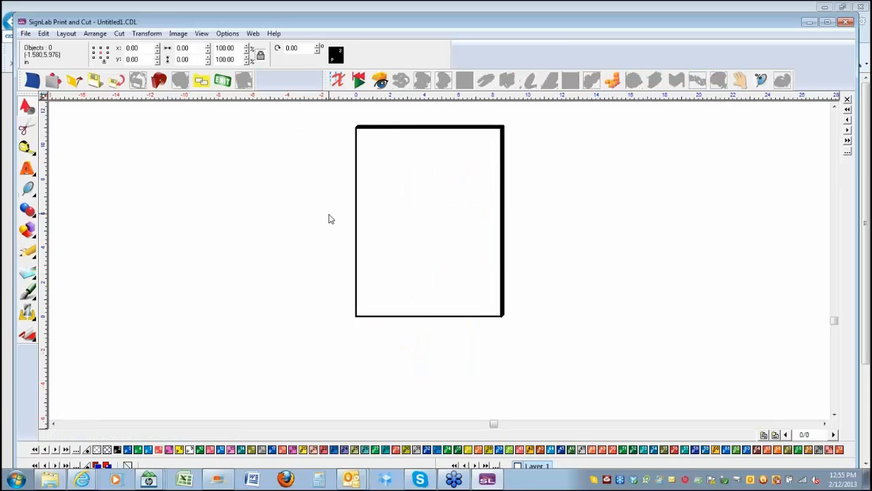
pyautogui.press('F5')
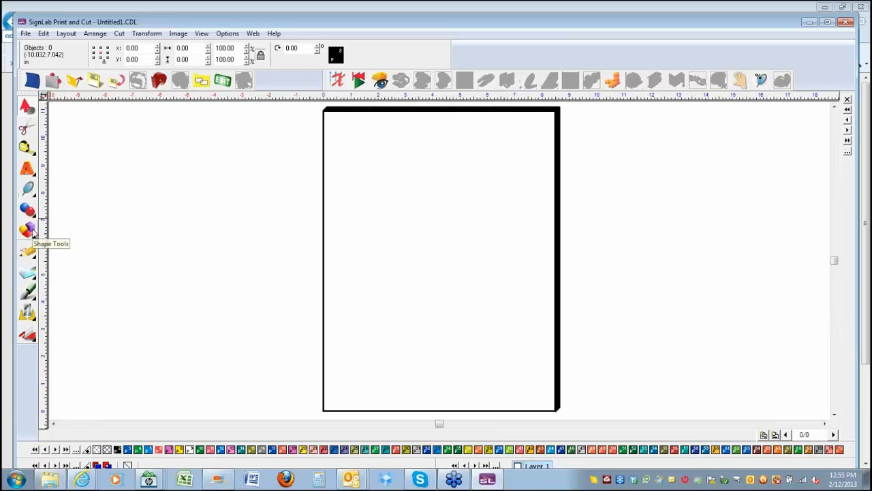
pyautogui.click(143, 34)
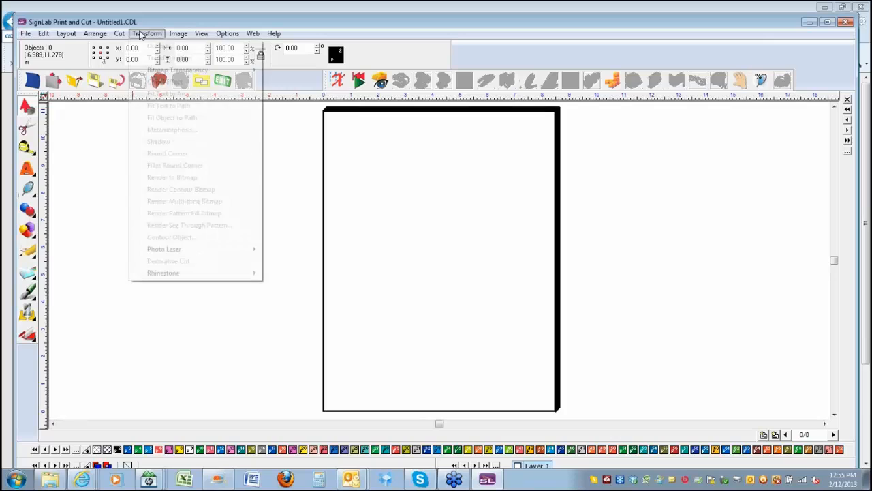
pyautogui.click(75, 235)
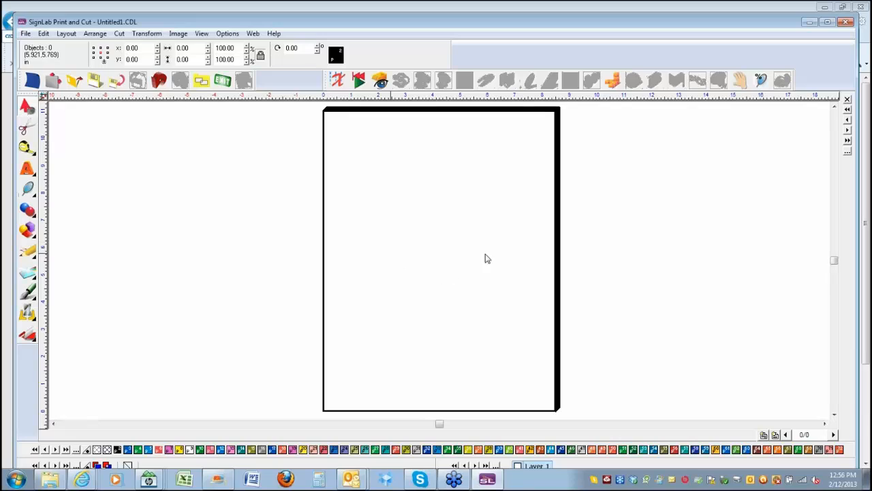
pyautogui.rightClick(80, 449)
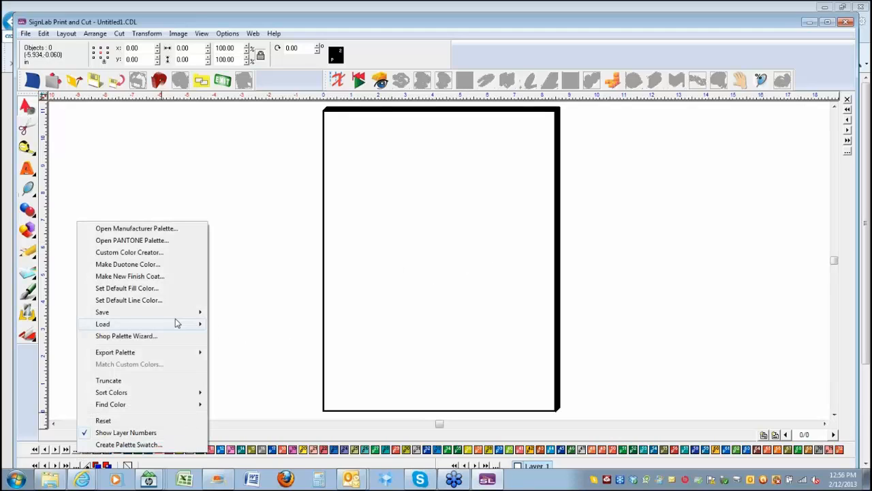
pyautogui.click(228, 282)
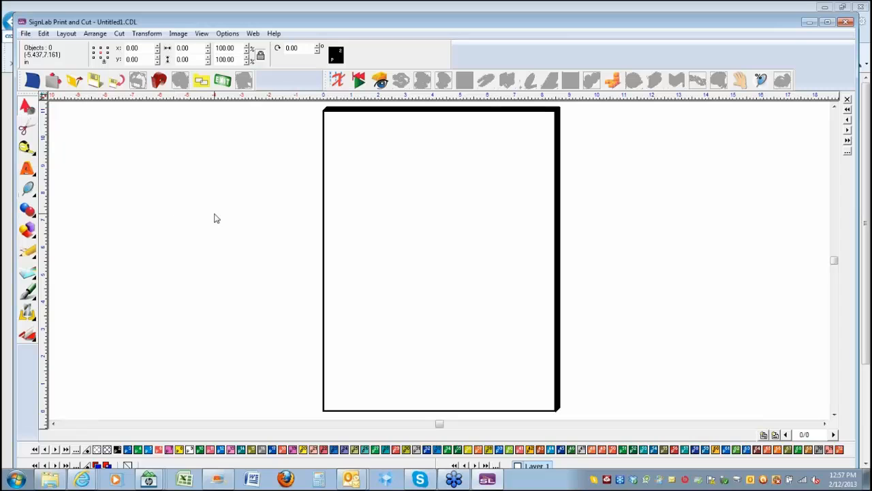
# - Import the creature and bottle image and shrink it proportionally to about 10.02 by 13.00 in
pyautogui.click(26, 33)
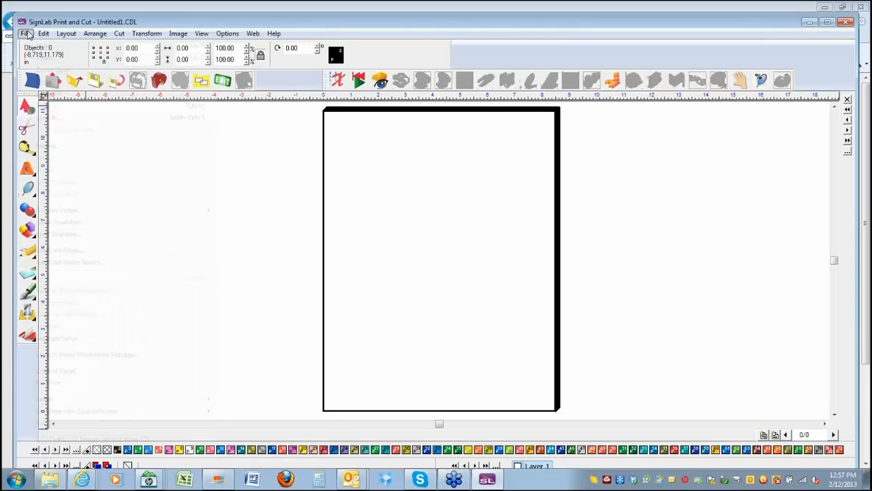
pyautogui.click(54, 147)
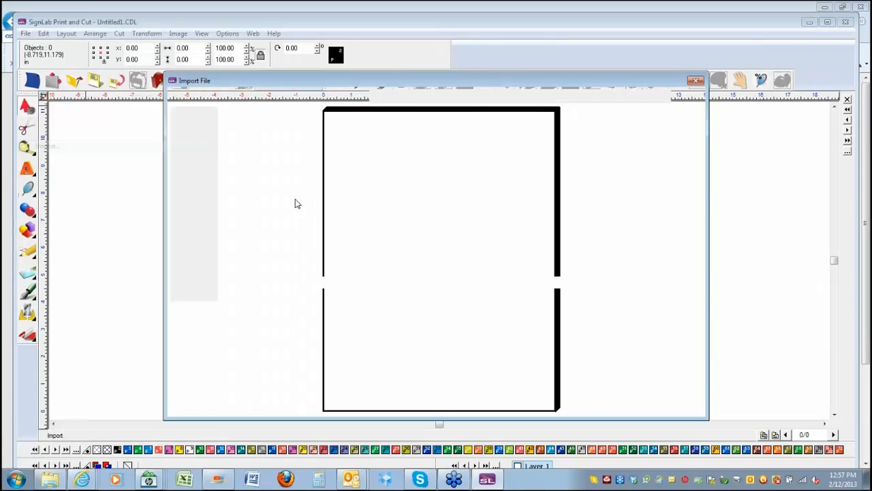
pyautogui.doubleClick(360, 217)
pyautogui.click(361, 218)
pyautogui.click(496, 297)
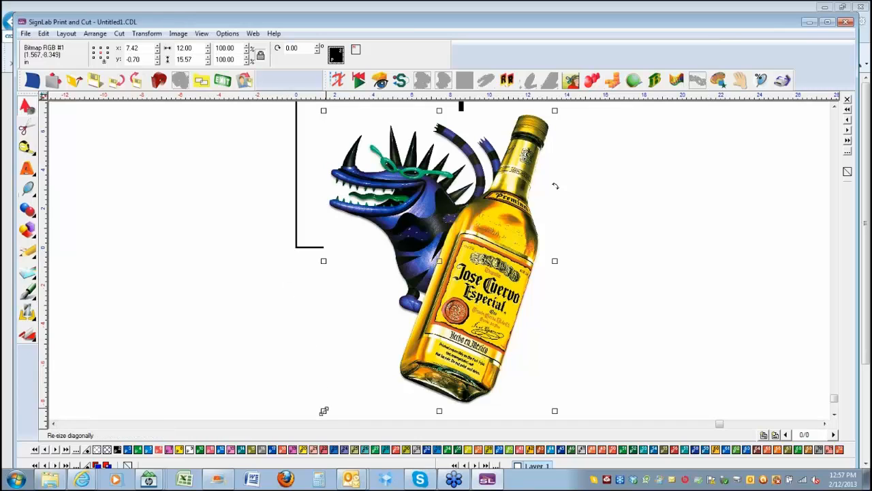
pyautogui.click(326, 416)
pyautogui.moveTo(326, 416); pyautogui.dragTo(361, 361)
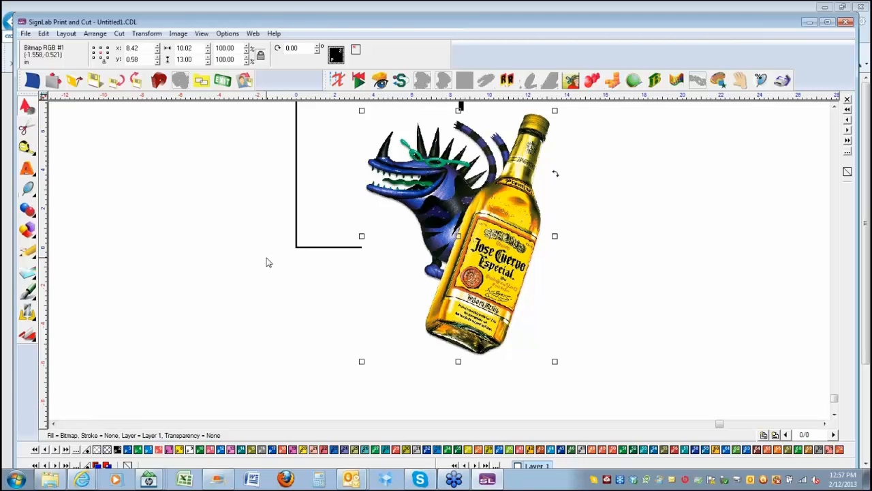
pyautogui.click(178, 33)
pyautogui.click(125, 156)
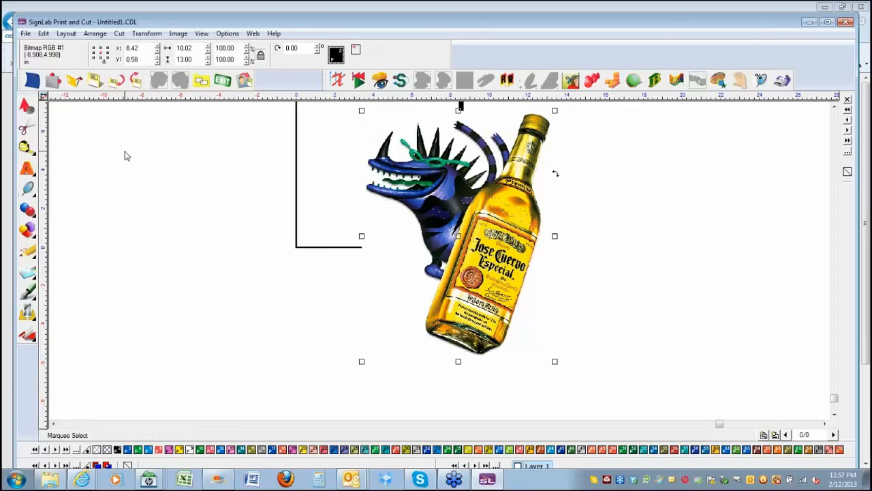
pyautogui.click(125, 156)
pyautogui.click(392, 194)
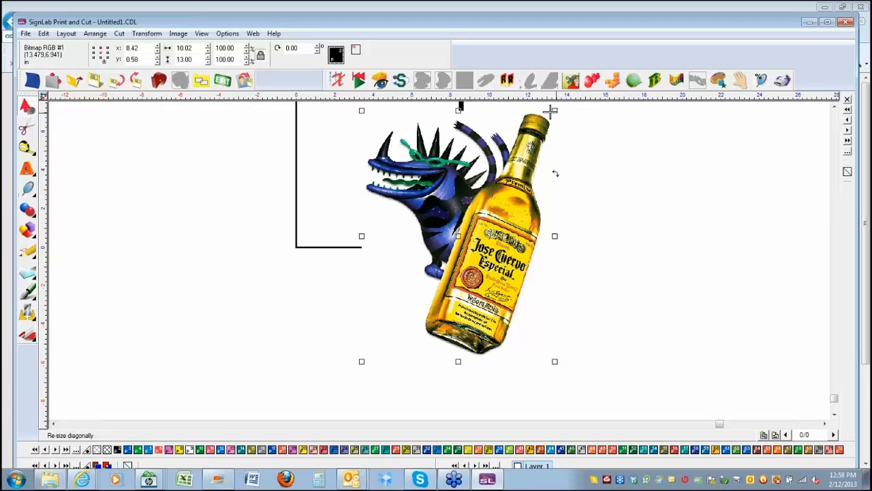
# - Check the imported image's pixel size and resolution with Resample Bitmap, applying no change
pyautogui.click(178, 34)
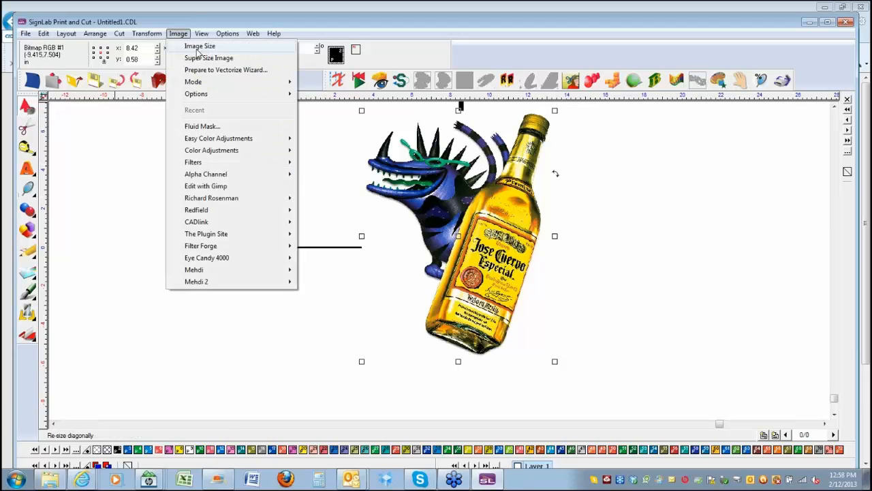
pyautogui.click(196, 49)
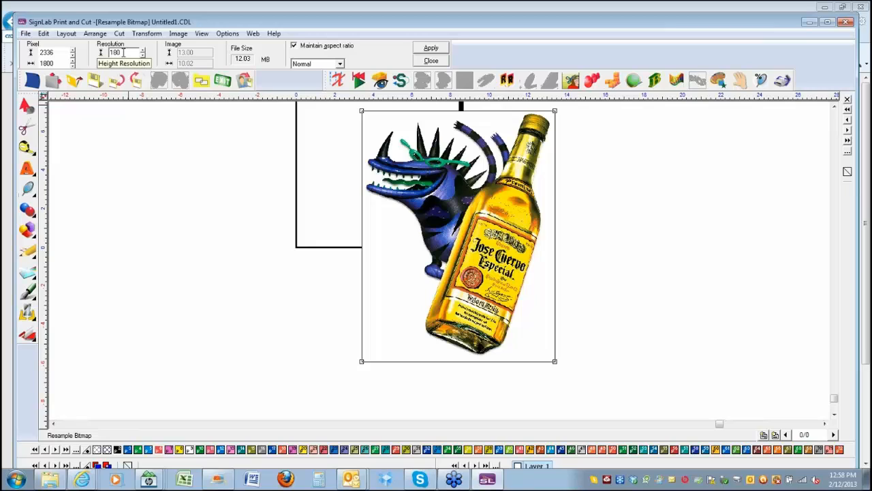
pyautogui.click(431, 60)
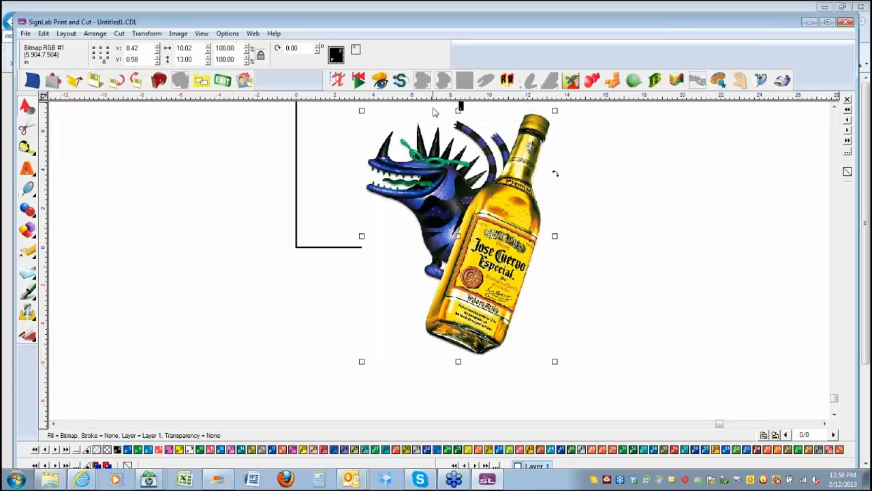
# - Shrink the creature and bottle image to about 2.98 by 3.86 in and check its resolution with Resample Bitmap
pyautogui.click(556, 117)
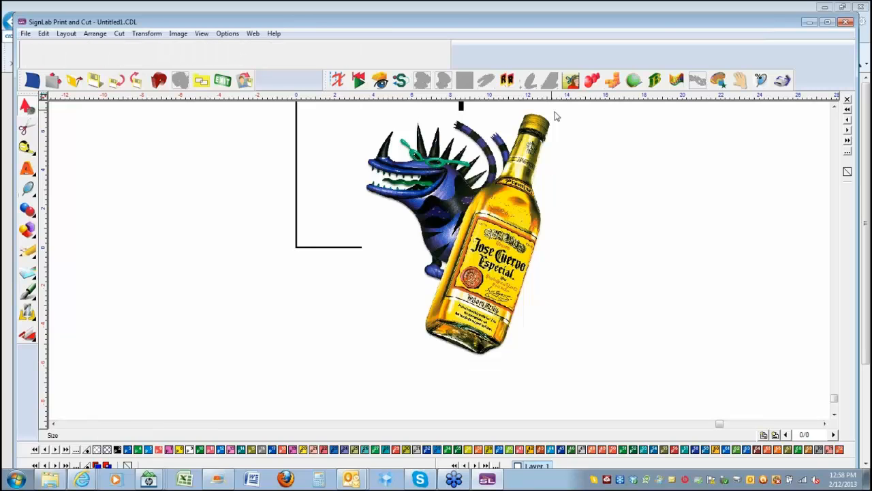
pyautogui.moveTo(556, 116); pyautogui.dragTo(419, 287)
pyautogui.click(176, 34)
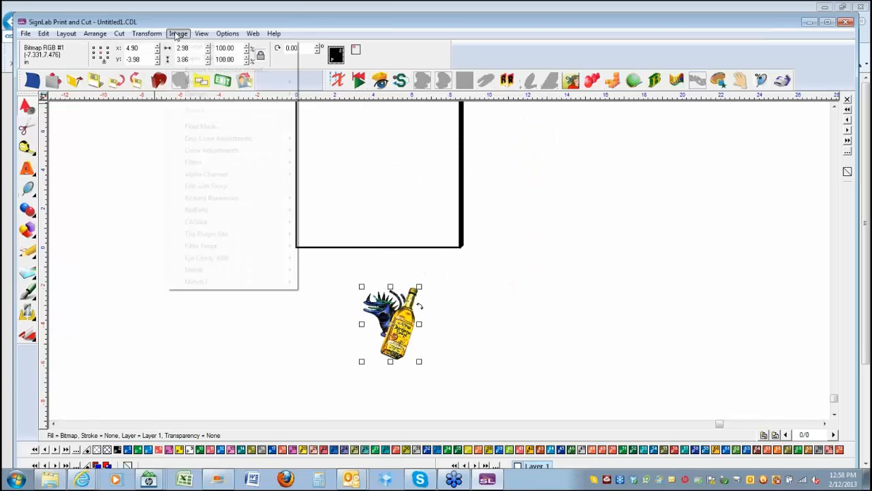
pyautogui.click(193, 48)
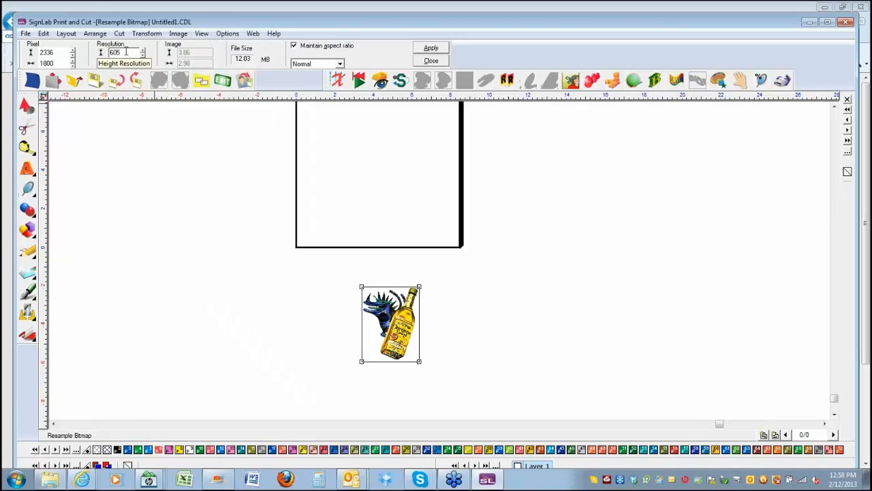
pyautogui.click(438, 62)
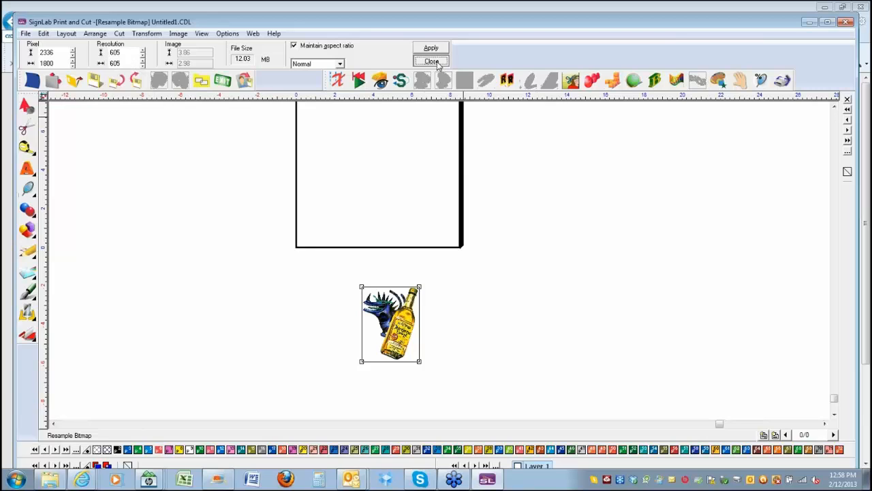
# - Enlarge the creature and bottle image proportionally to about 8.14 by 10.56 in
pyautogui.moveTo(330, 266); pyautogui.dragTo(431, 348)
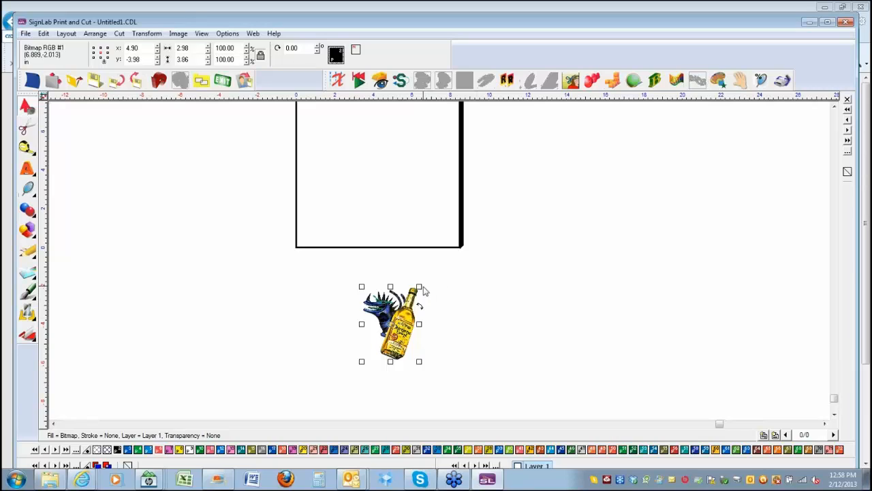
pyautogui.moveTo(422, 288); pyautogui.dragTo(491, 195)
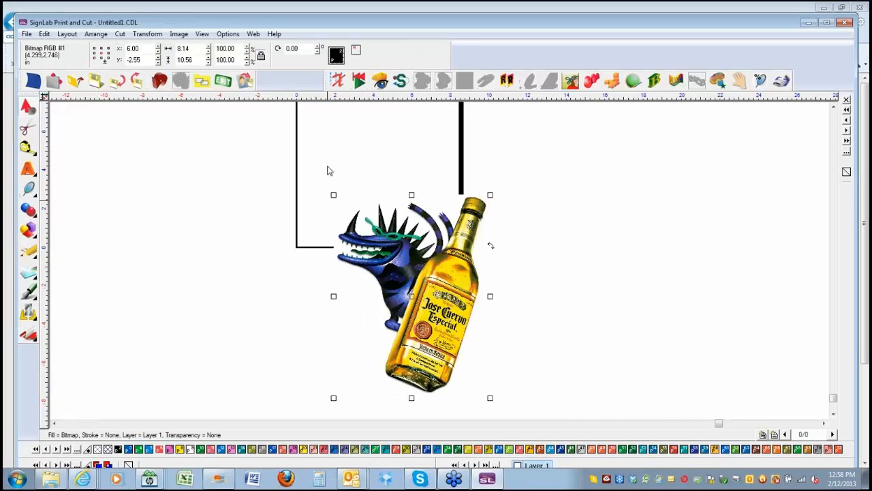
pyautogui.click(179, 34)
pyautogui.click(570, 179)
# - Switch to the browser and open the webinar archive from Roland's Online Webinar Series page
pyautogui.click(481, 212)
pyautogui.click(542, 206)
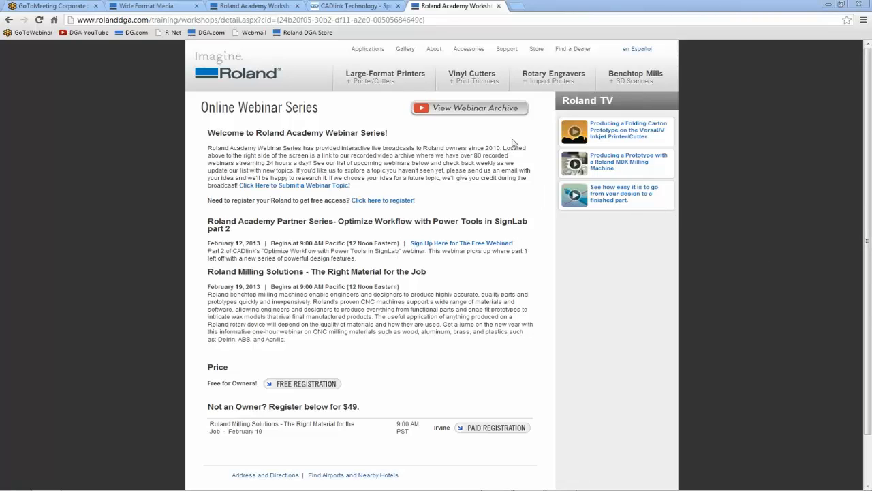
pyautogui.click(444, 114)
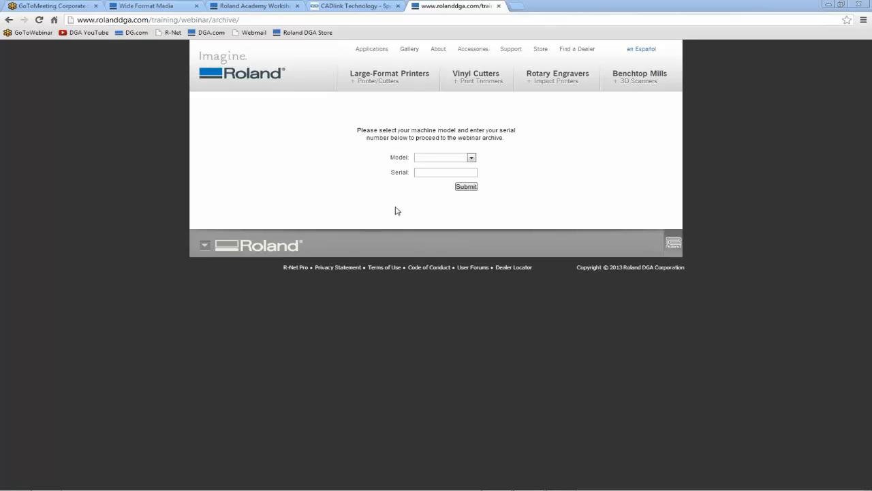
# - Show the Roland DGA Store home page and return to Roland's Online Webinar Series page
pyautogui.click(162, 6)
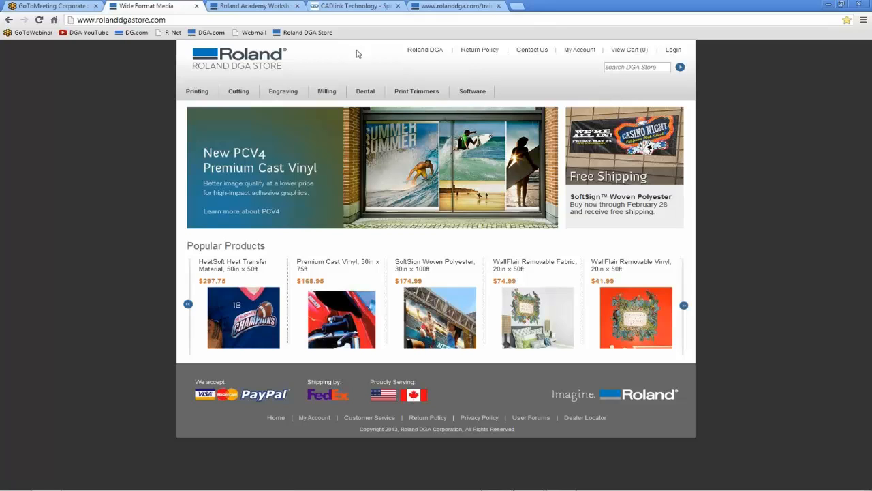
pyautogui.click(254, 6)
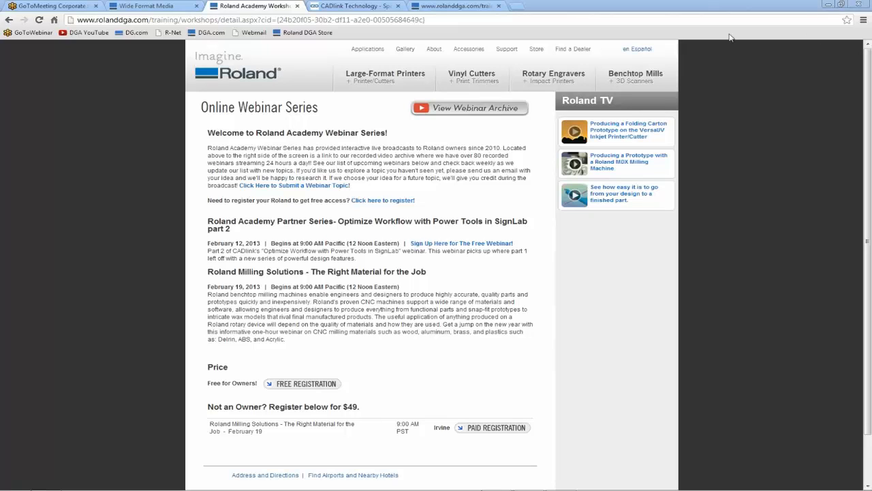
# - Open Roland's support videos from the Support section of the site and switch Roland TV to the how-to's category
pyautogui.moveTo(508, 52)
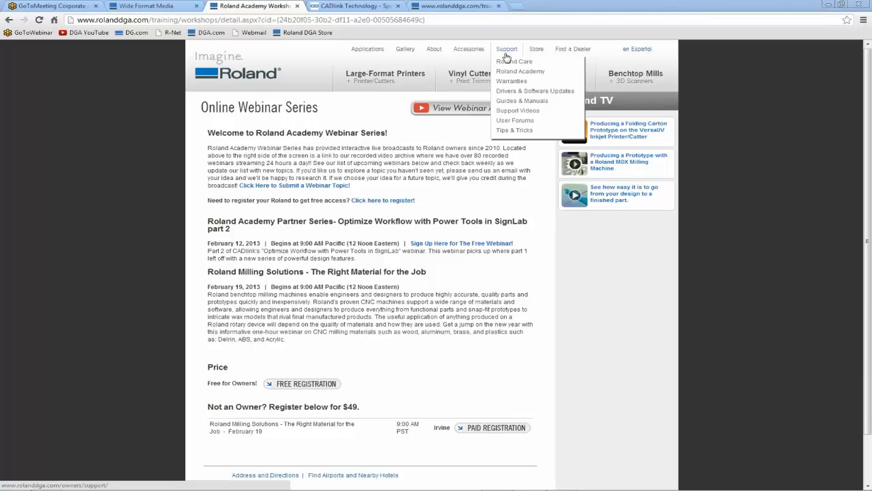
pyautogui.click(510, 52)
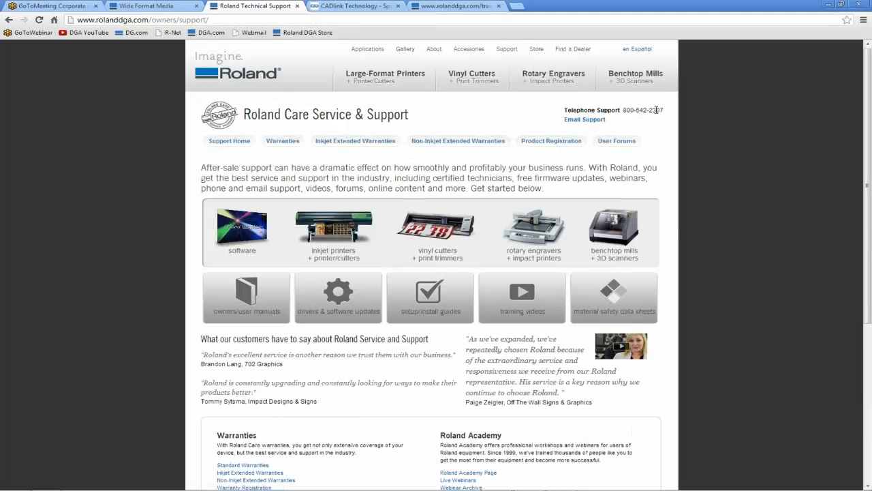
pyautogui.click(525, 110)
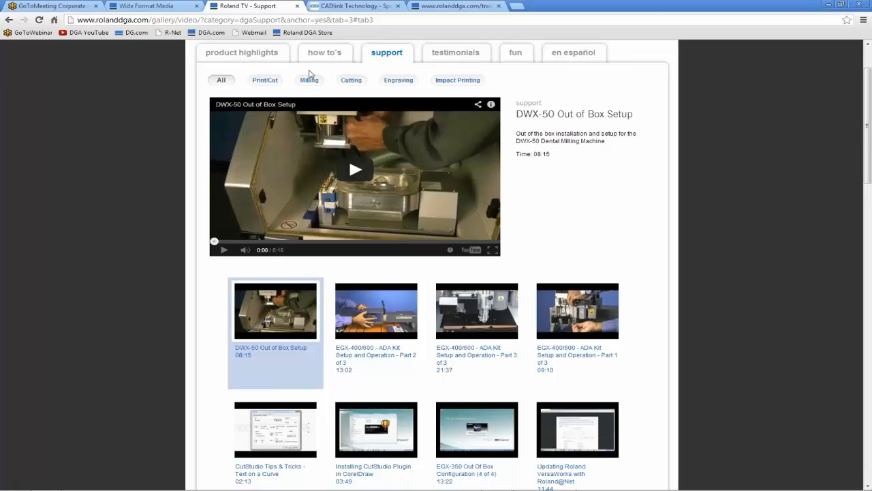
pyautogui.click(321, 54)
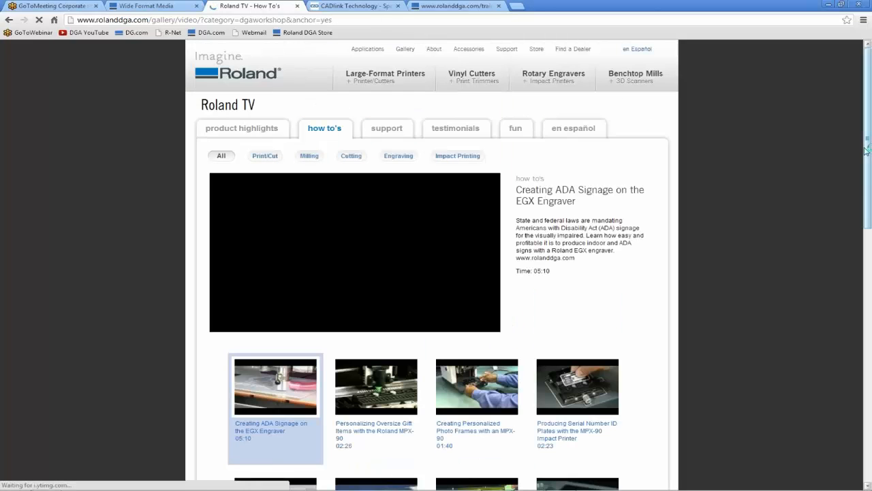